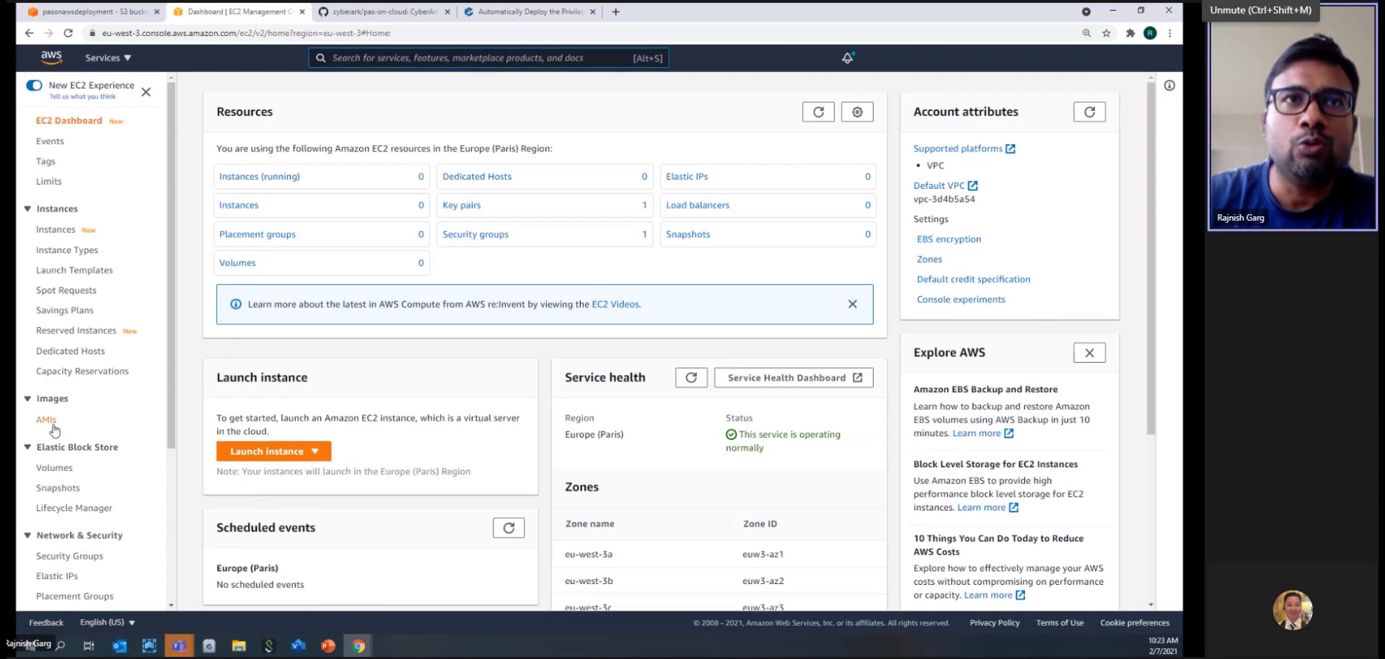
# Step: Filter the private AMIs in EC2 by the term Cyberark and check the console's list of regions
pyautogui.click(45, 421)
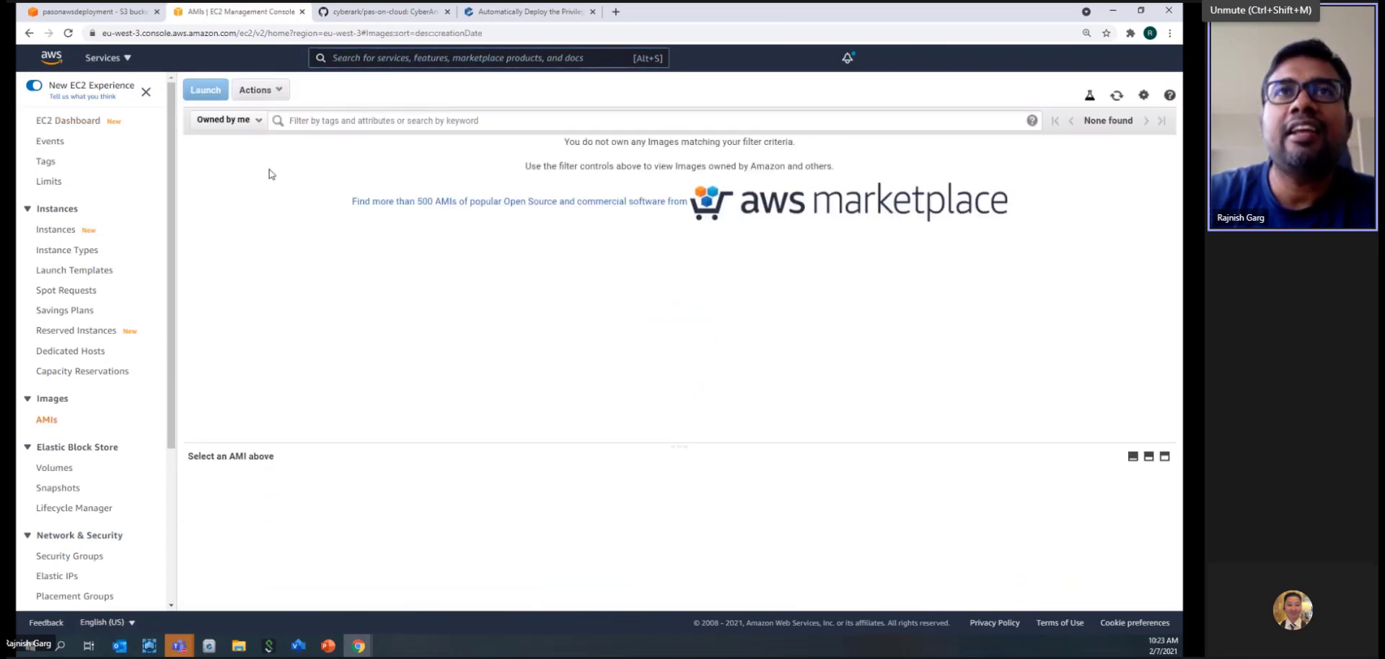
pyautogui.click(258, 126)
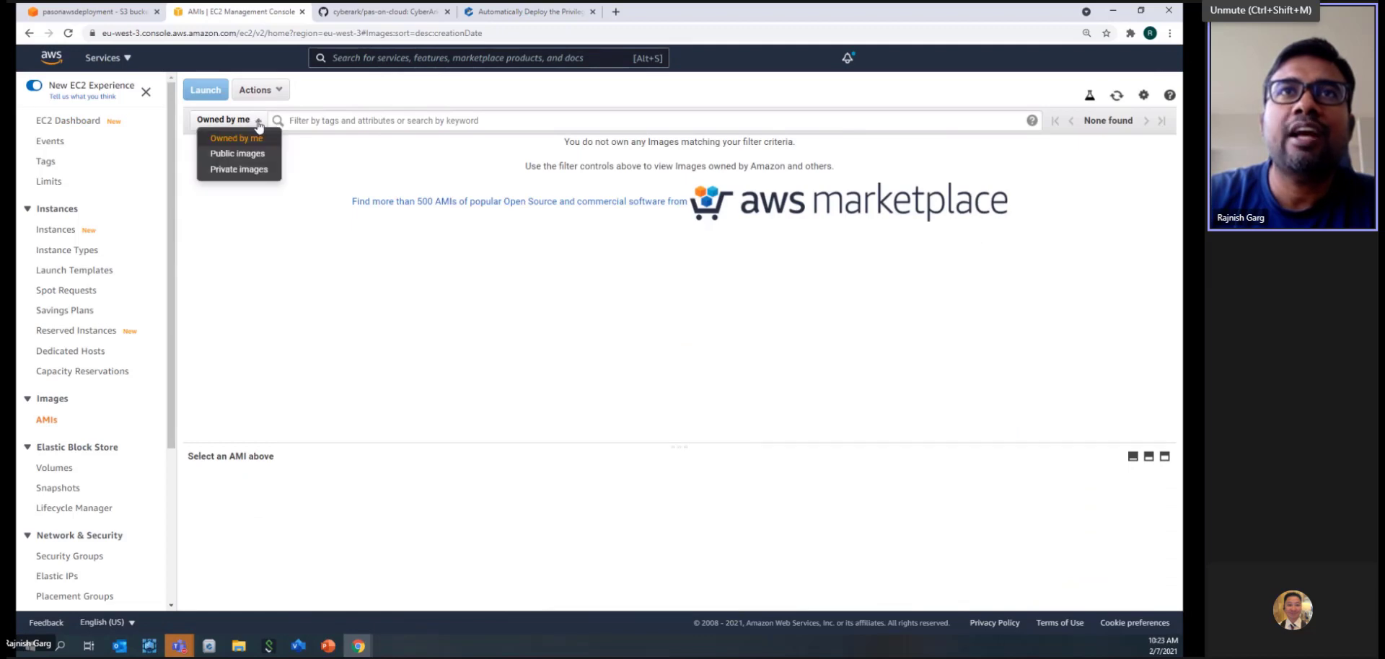
pyautogui.click(239, 169)
pyautogui.click(359, 120)
pyautogui.write('PAS')
pyautogui.press('BackSpace')
pyautogui.press('BackSpace')
pyautogui.press('BackSpace')
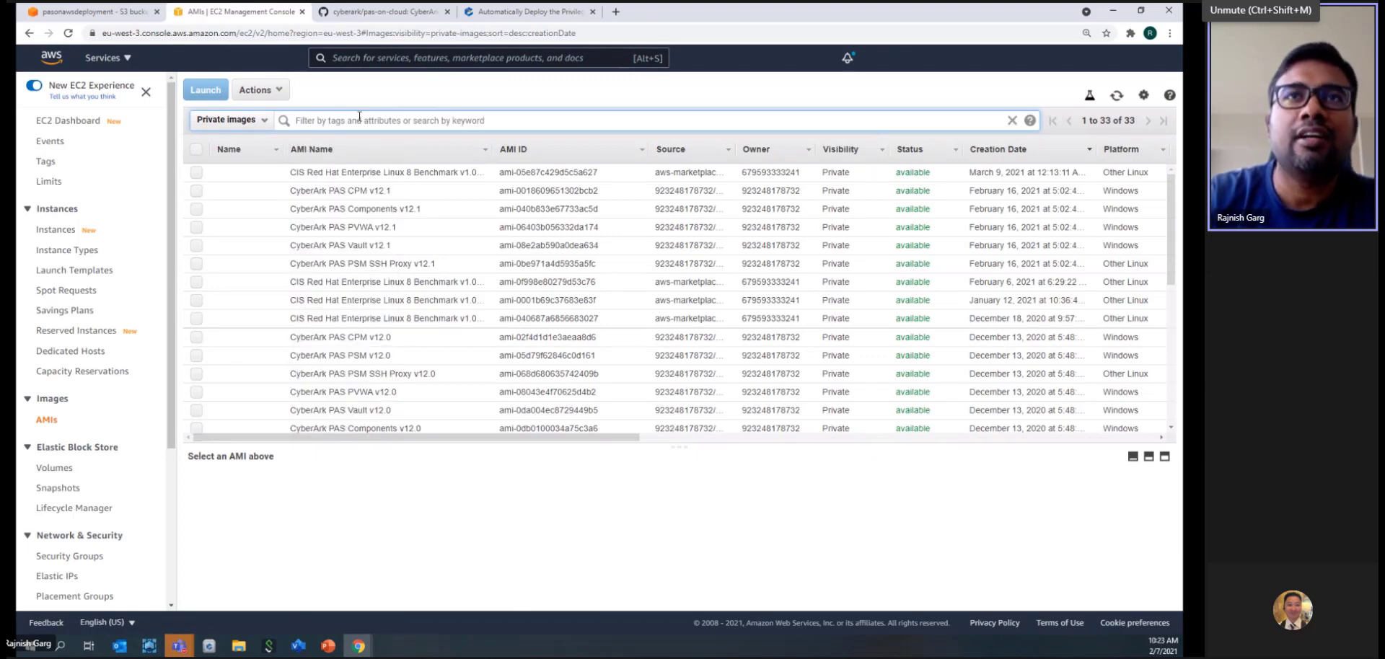
pyautogui.write('Cyberark')
pyautogui.press('Return')
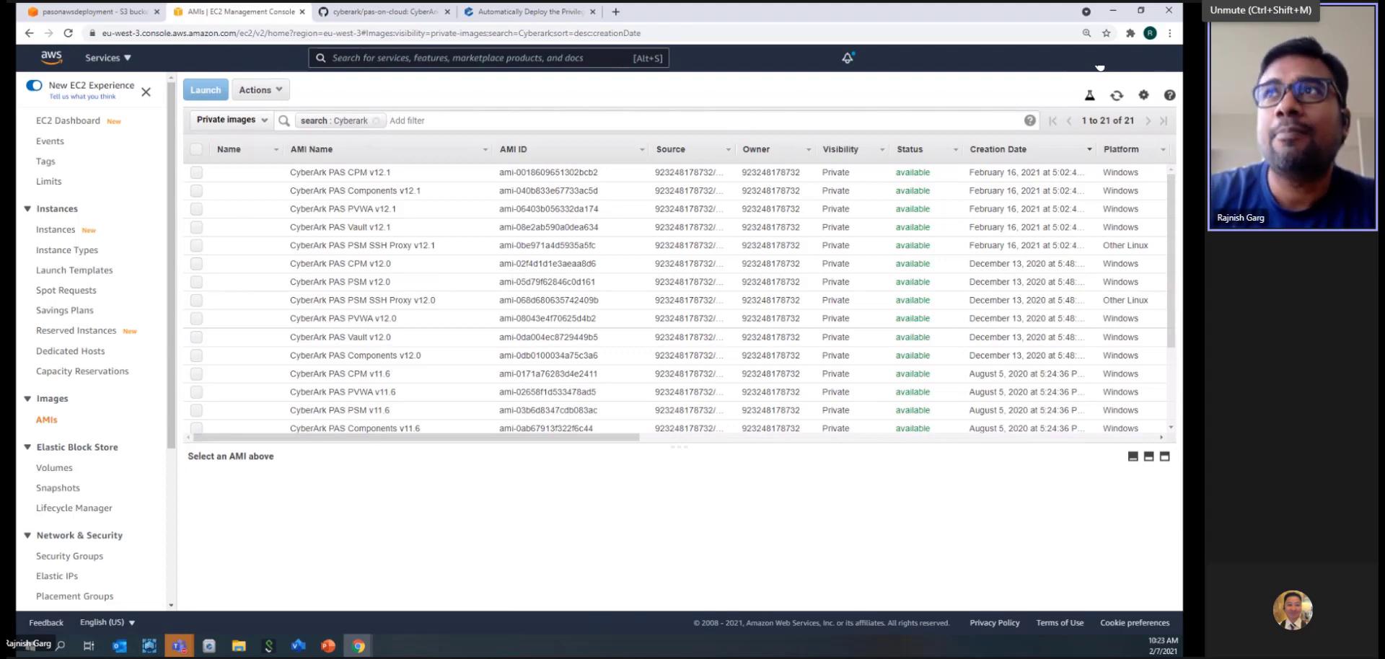
pyautogui.click(1100, 65)
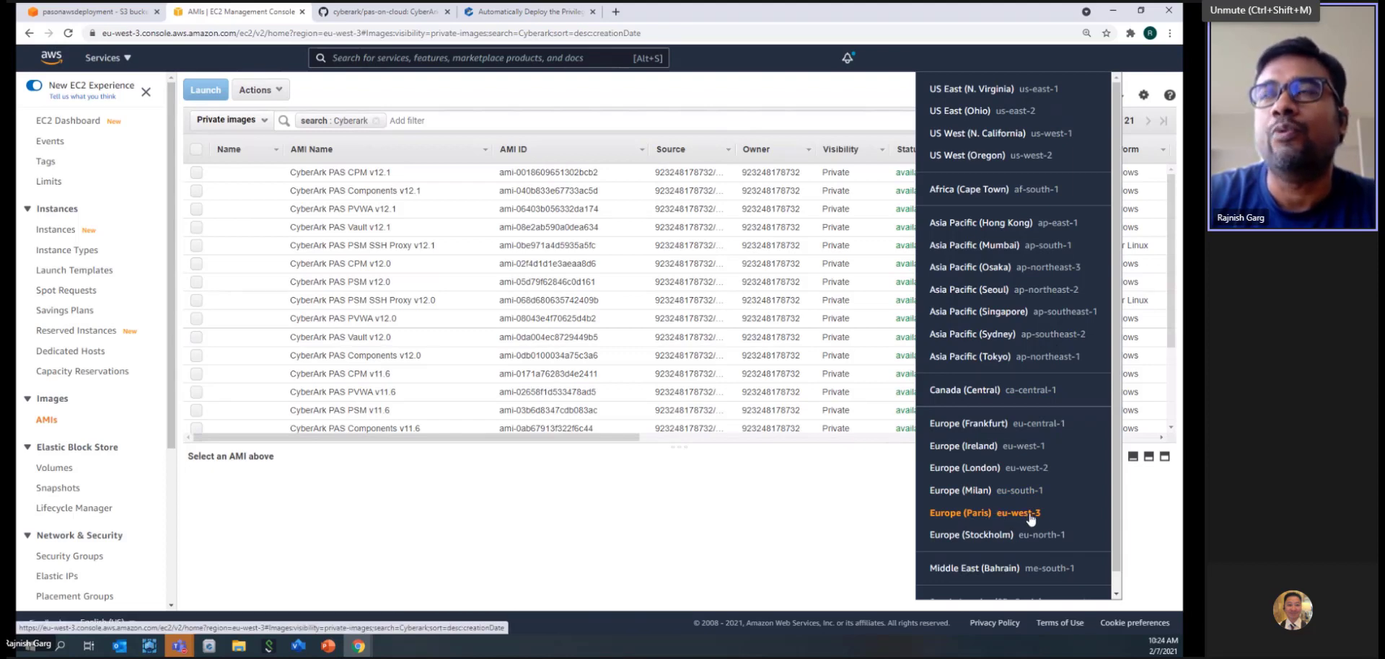
pyautogui.click(1099, 66)
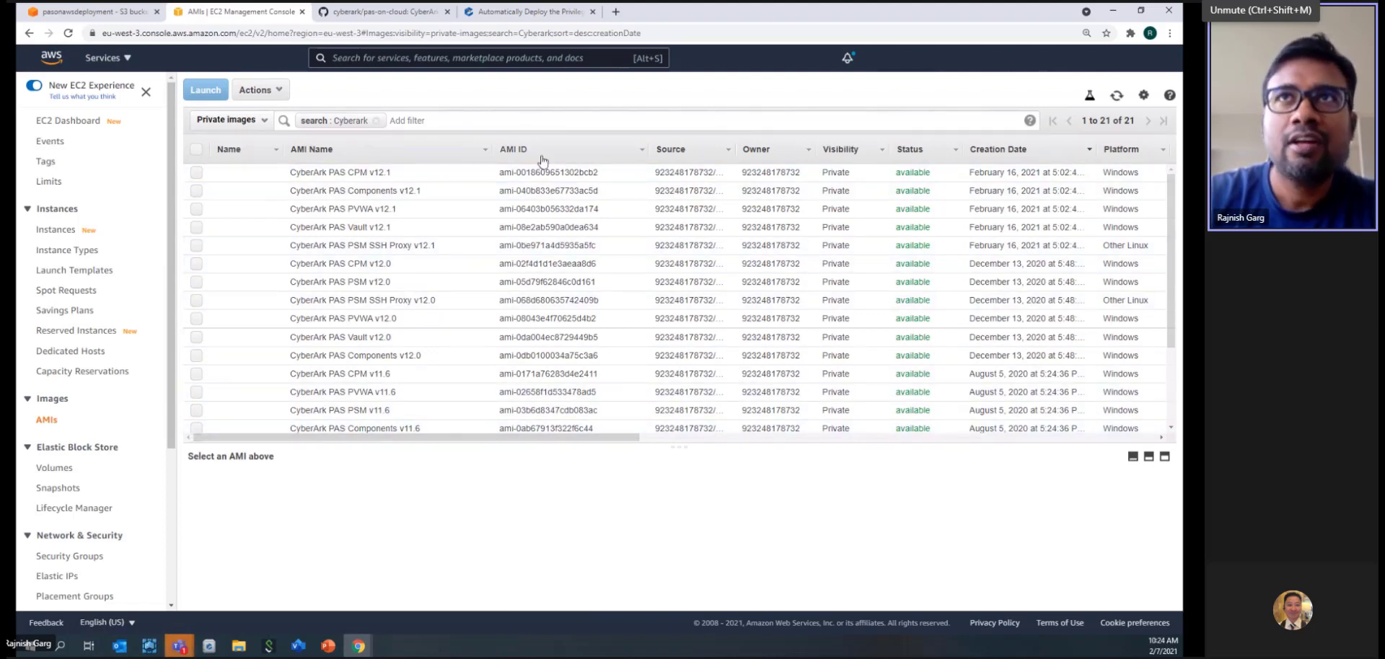
# Step: Open the aws folder of the cyberark/pas-on-cloud GitHub repository and review its deployment templates
pyautogui.click(382, 15)
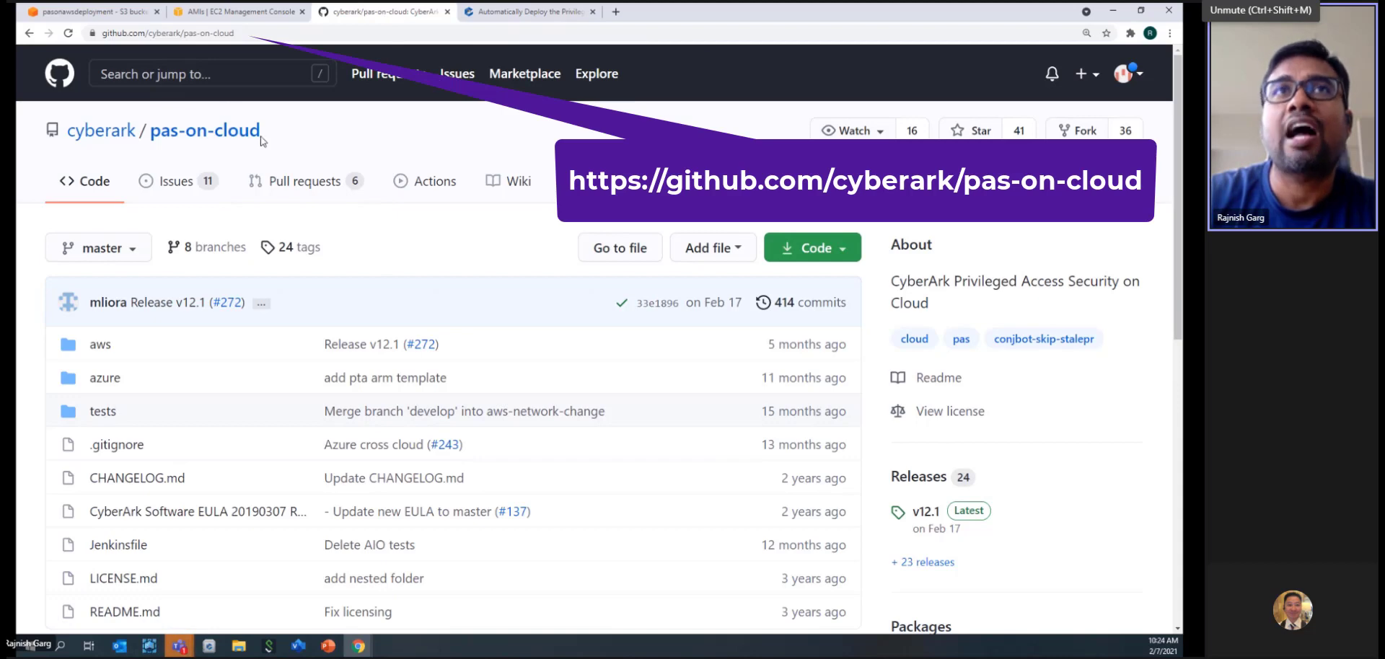
pyautogui.click(249, 32)
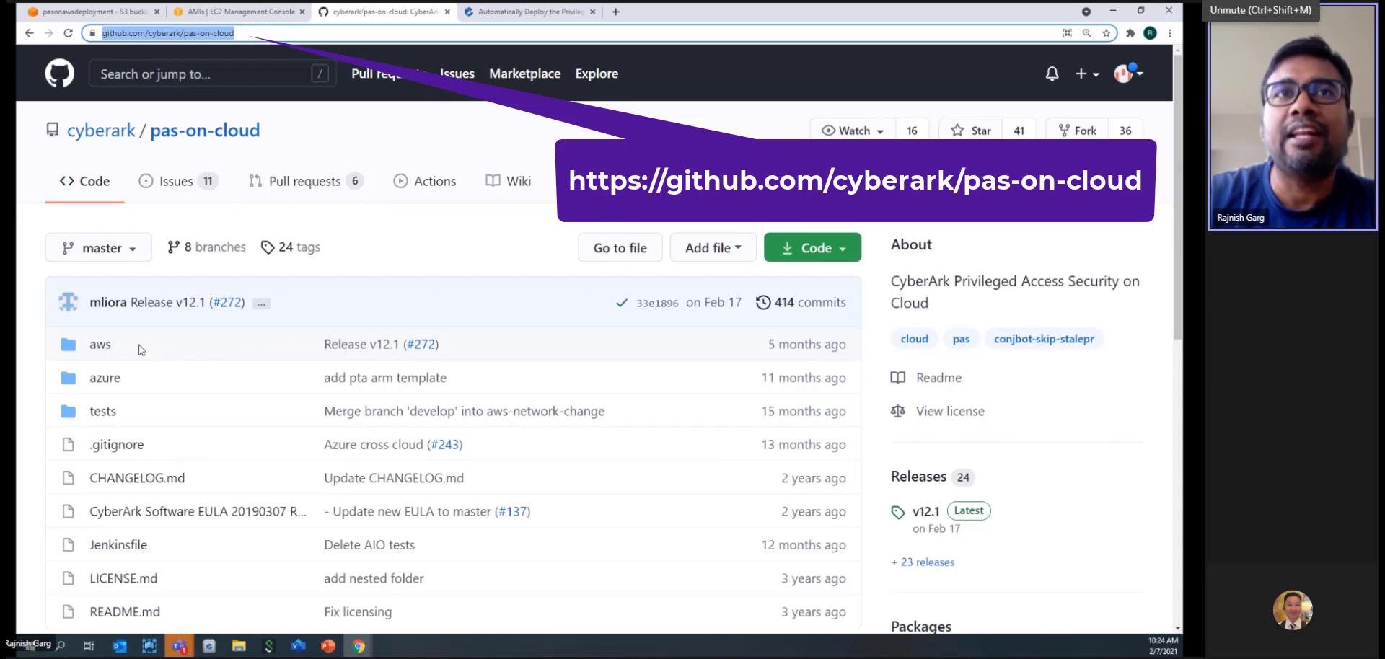
pyautogui.click(100, 346)
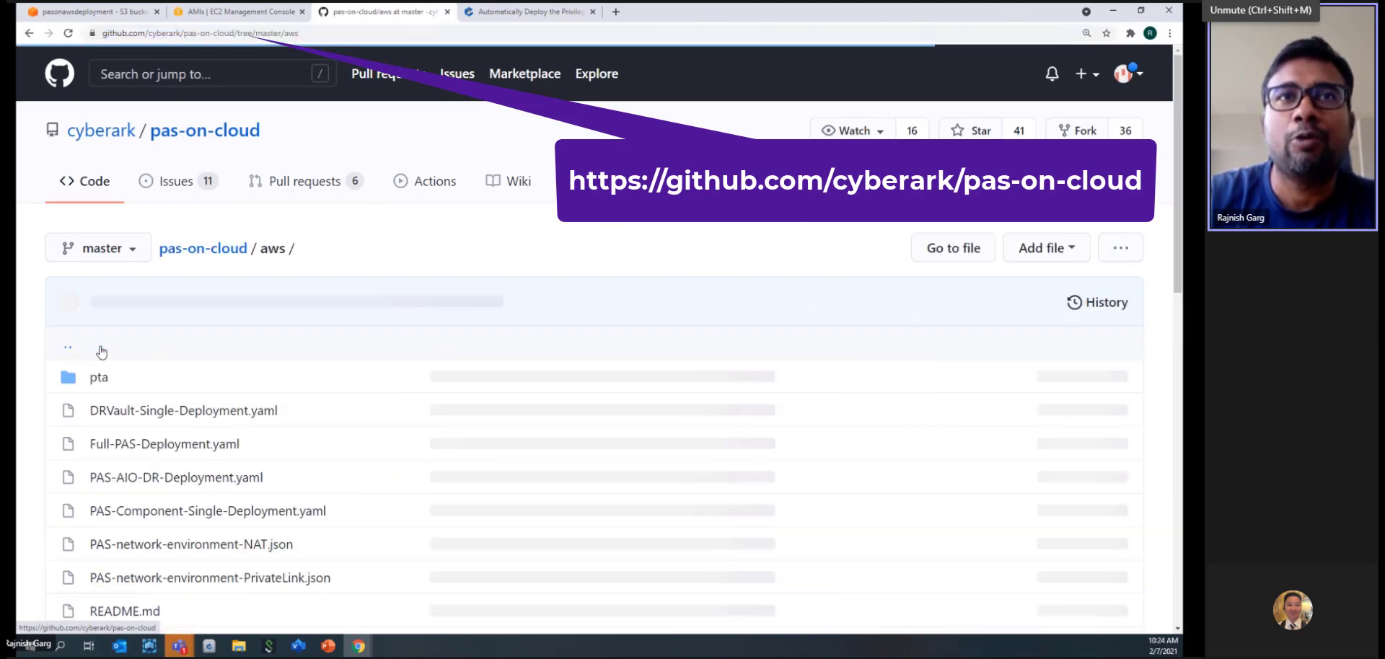
pyautogui.moveTo(1179, 217); pyautogui.dragTo(1179, 281)
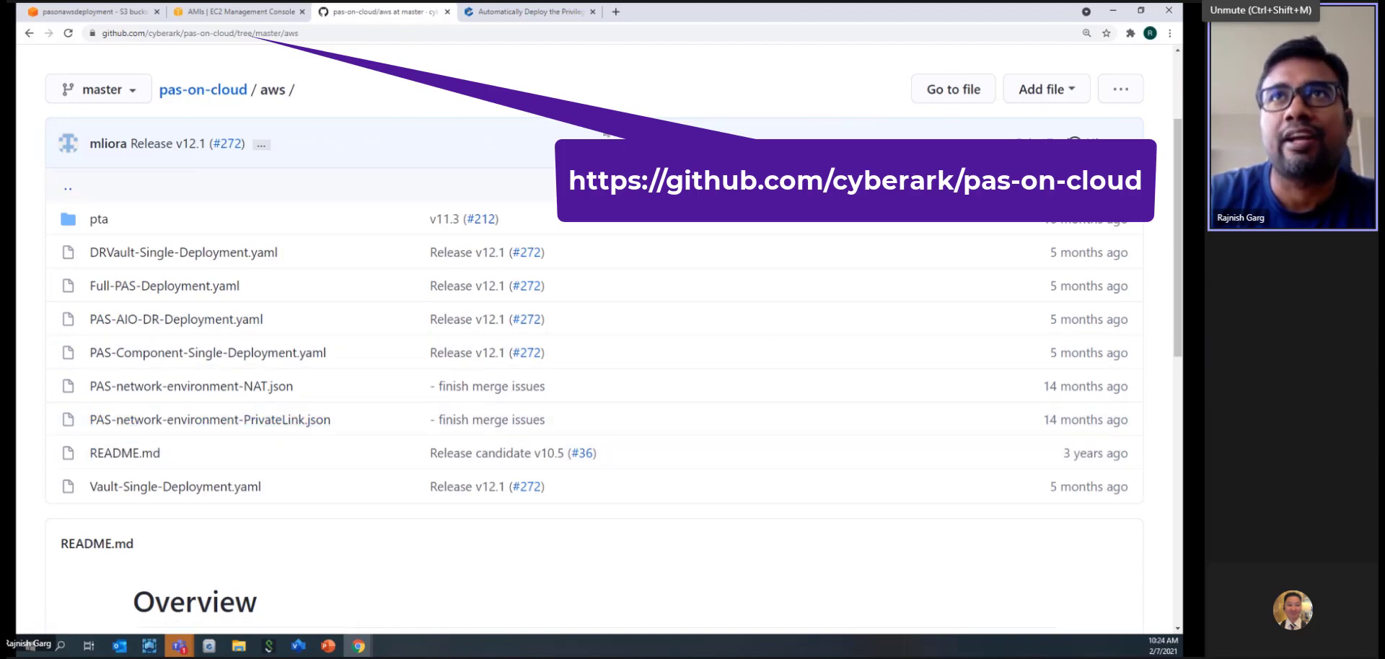
# Step: Review the CloudFormation templates and one-click installation parameters in the CyberArk deployment documentation
pyautogui.click(515, 13)
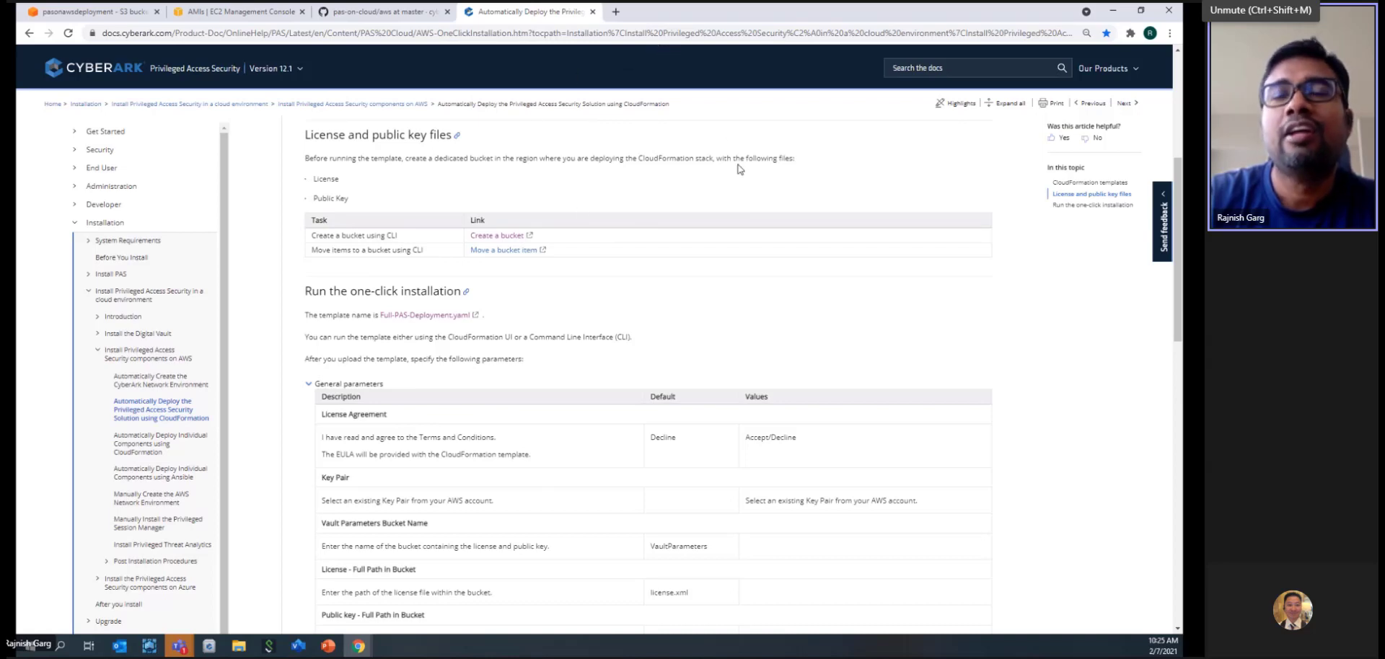
pyautogui.moveTo(1180, 225); pyautogui.dragTo(1180, 102)
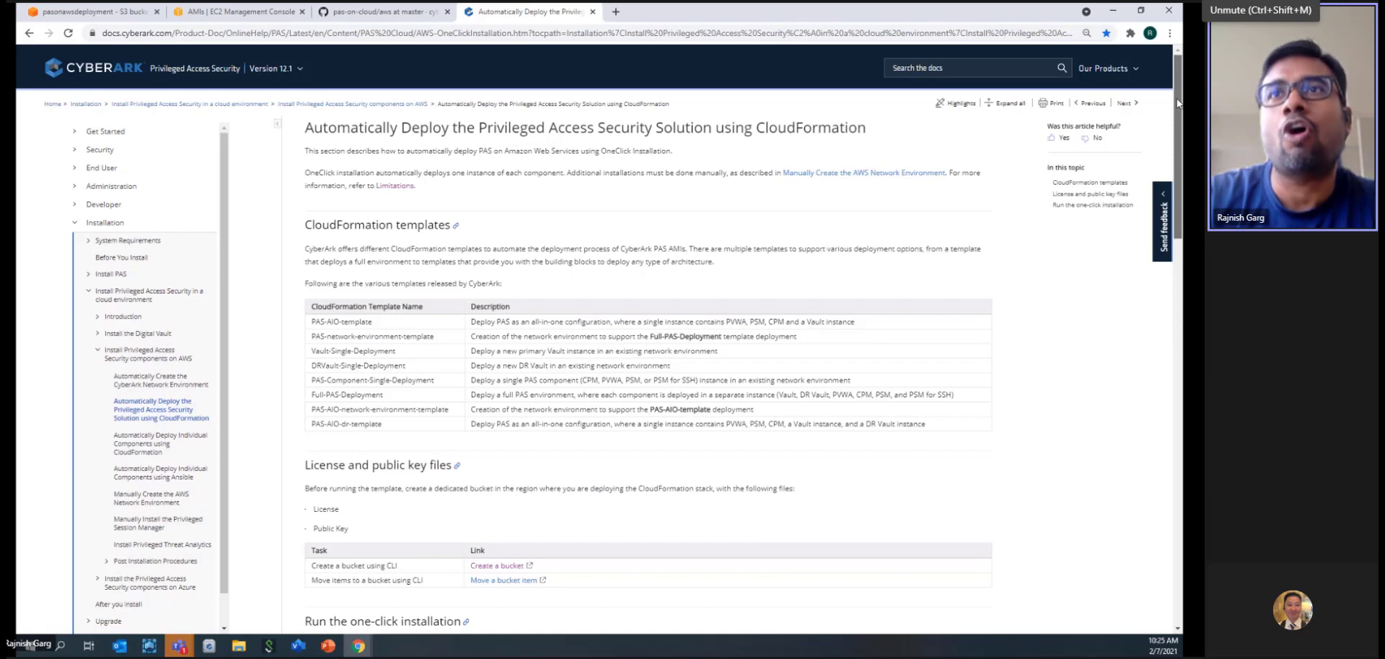
pyautogui.moveTo(1179, 103); pyautogui.dragTo(1178, 276)
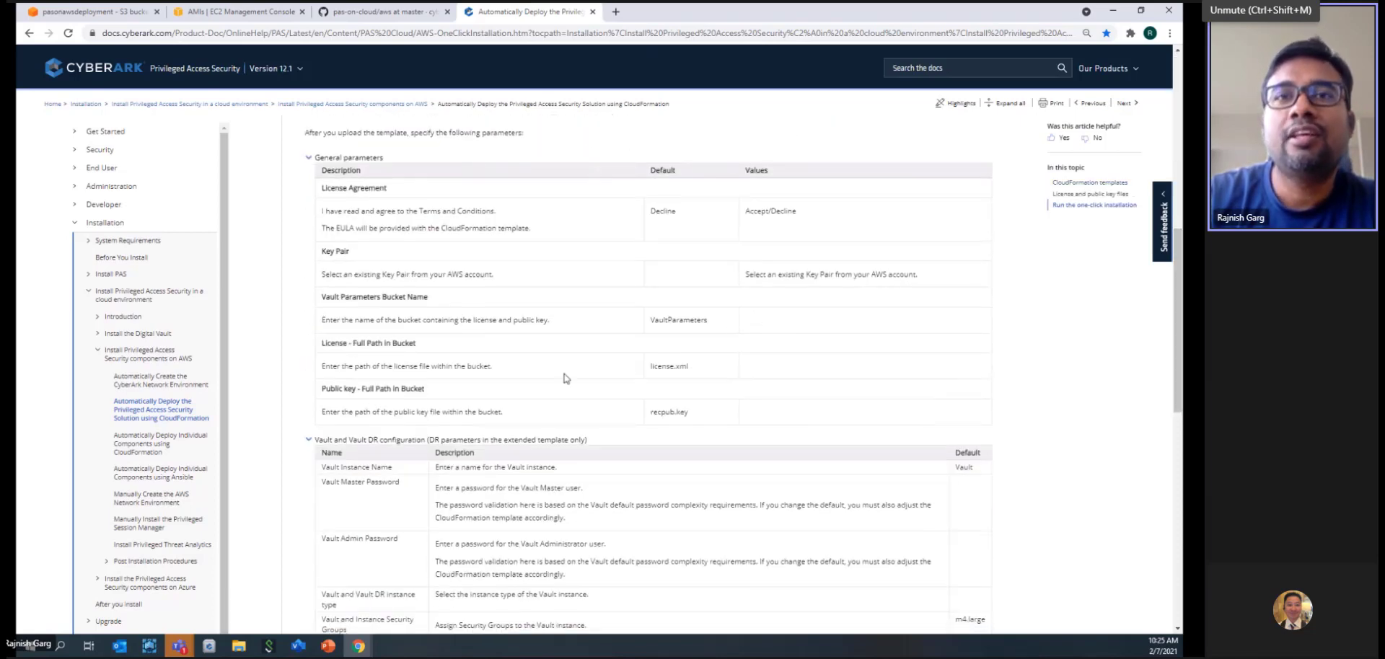
# Step: Review the License File and Recovery Pub Key prerequisites in PowerPoint and locate license.xml and recpub.key in File Explorer's PAS on AWS folder
pyautogui.click(328, 647)
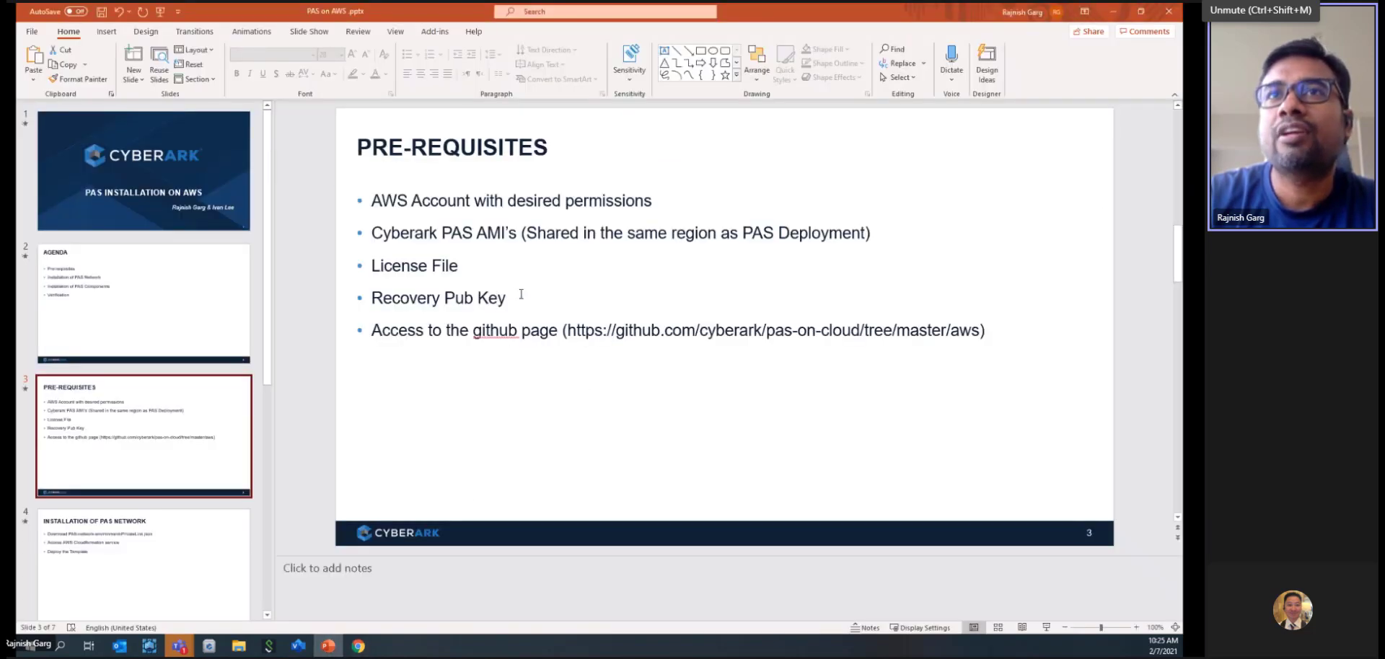
pyautogui.moveTo(529, 300); pyautogui.dragTo(371, 266)
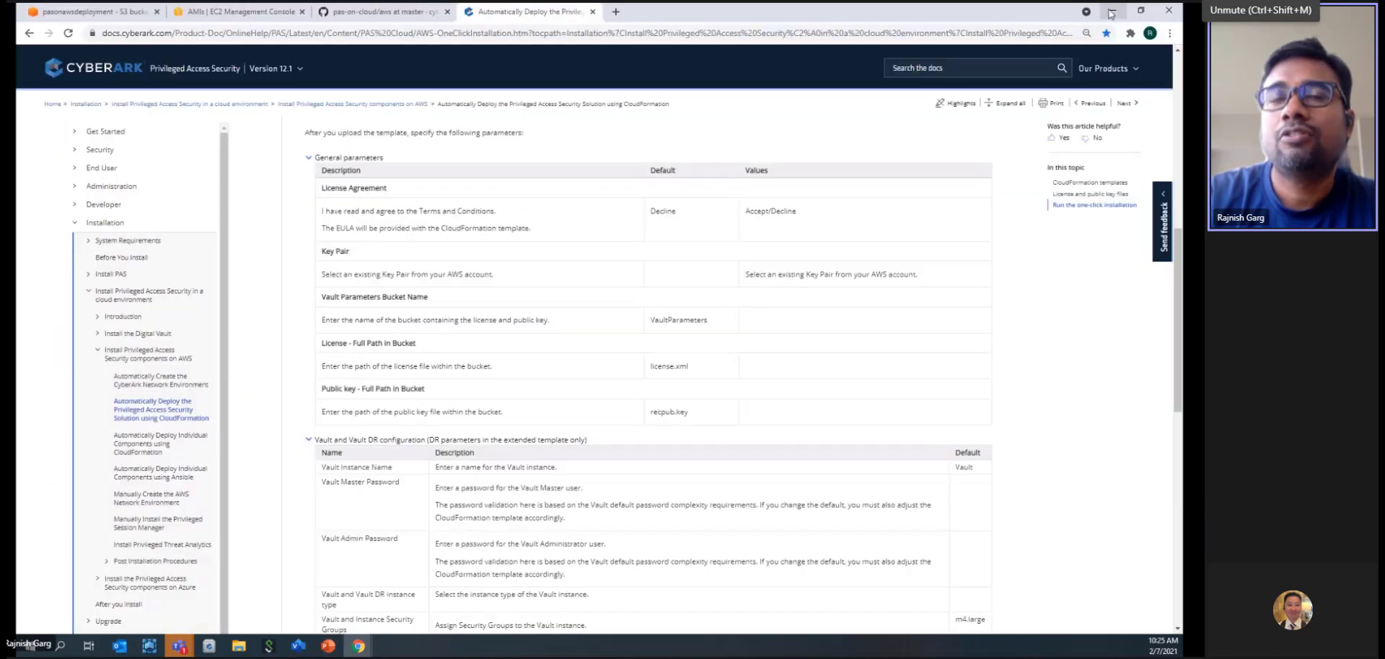
pyautogui.click(1113, 12)
pyautogui.click(239, 645)
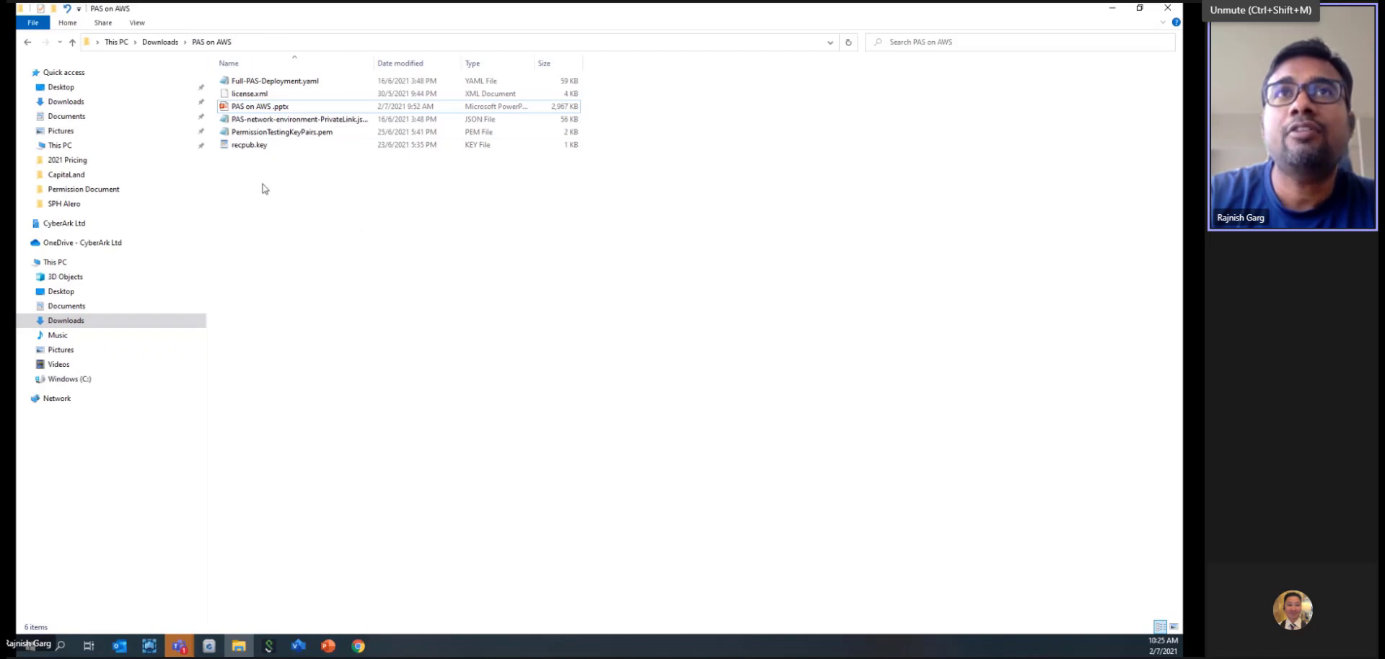
pyautogui.click(273, 96)
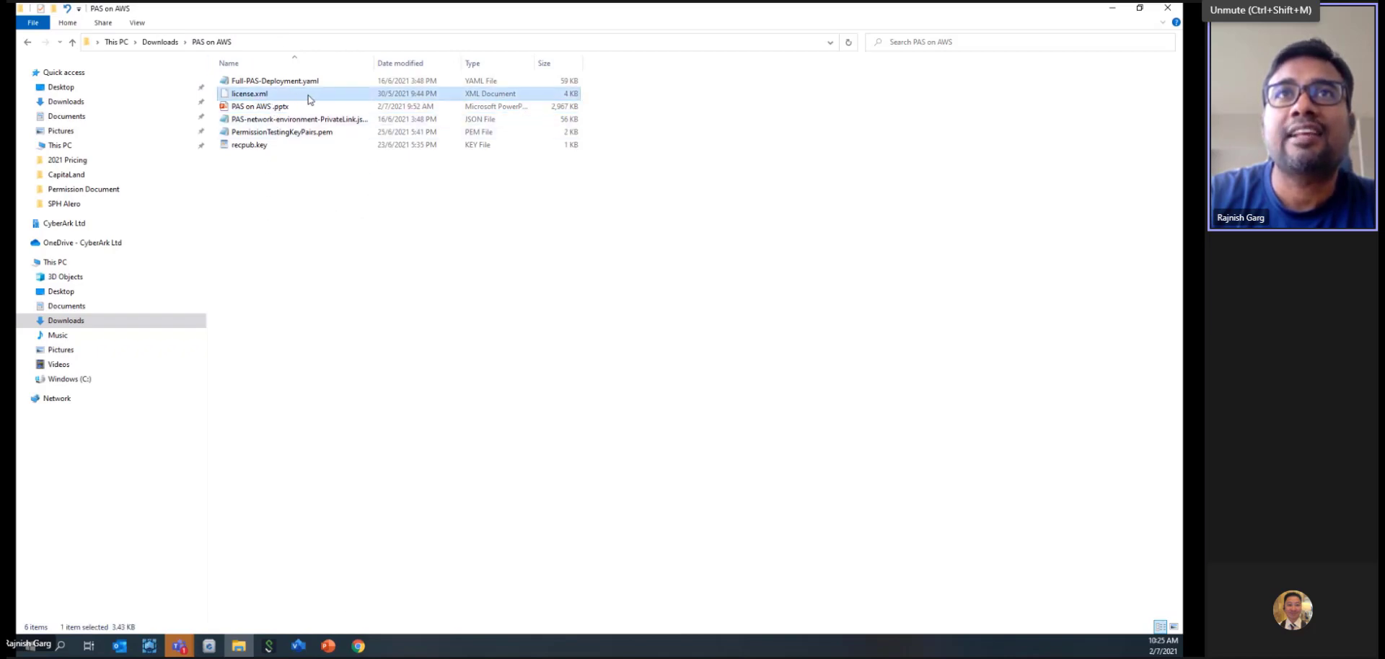
pyautogui.click(292, 148)
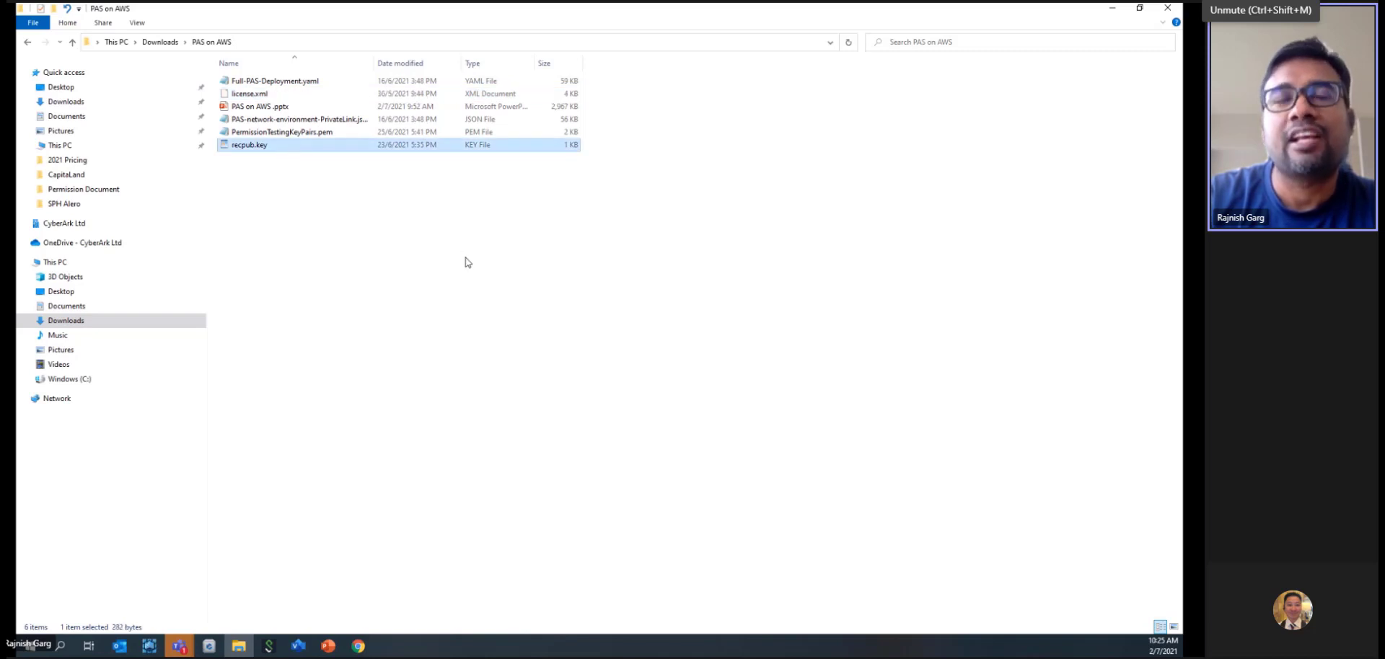
pyautogui.click(293, 99)
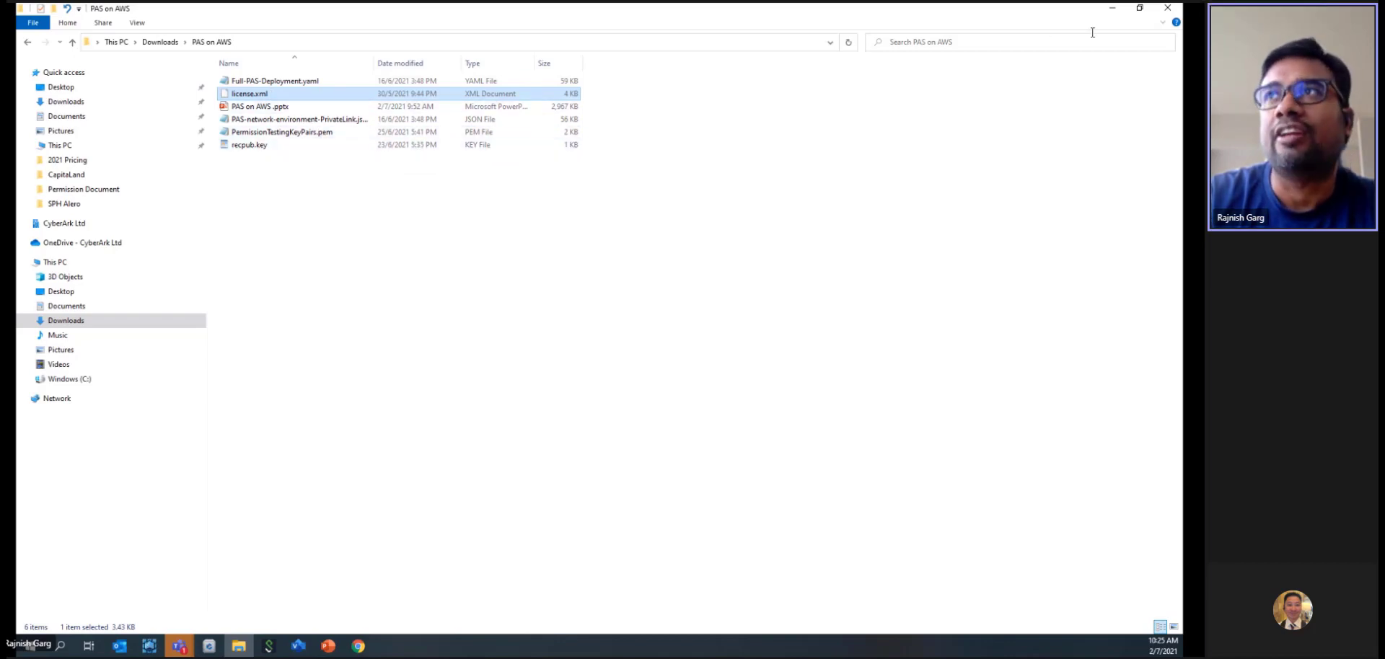
pyautogui.click(1112, 8)
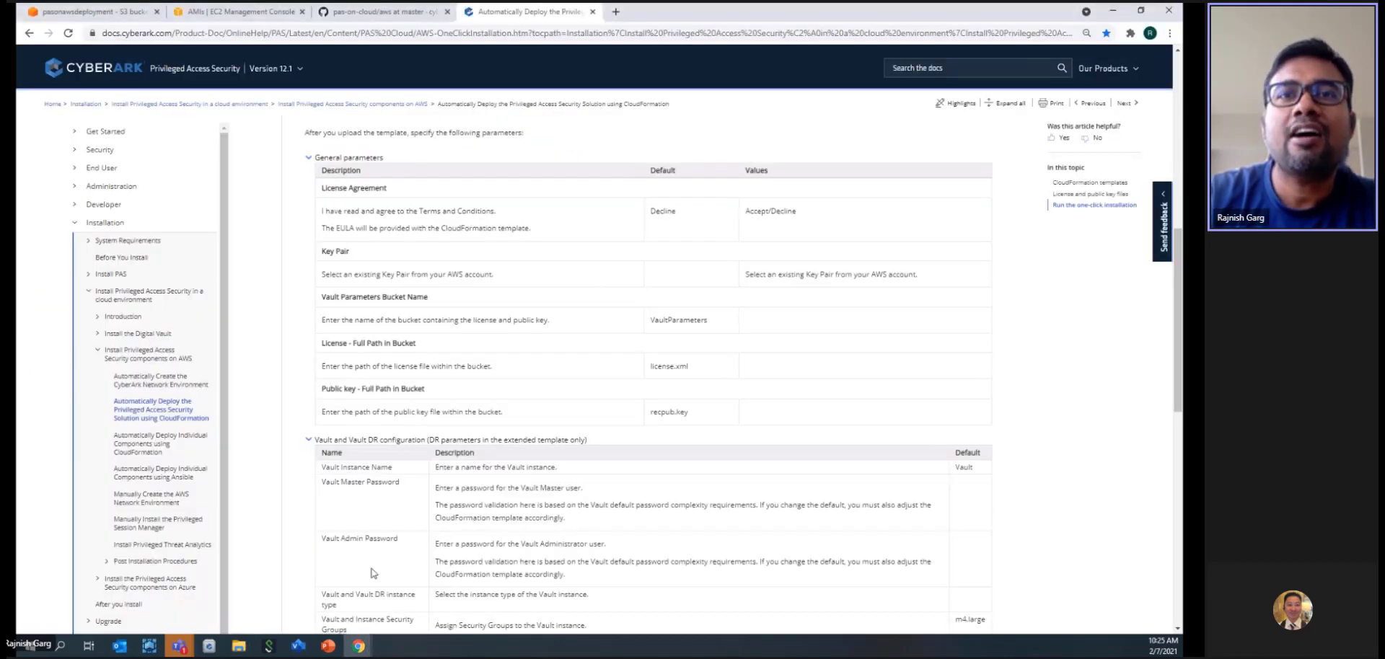
# Step: Switch to PowerPoint, present the Installation of PAS Network slide, and return to the browser
pyautogui.click(329, 645)
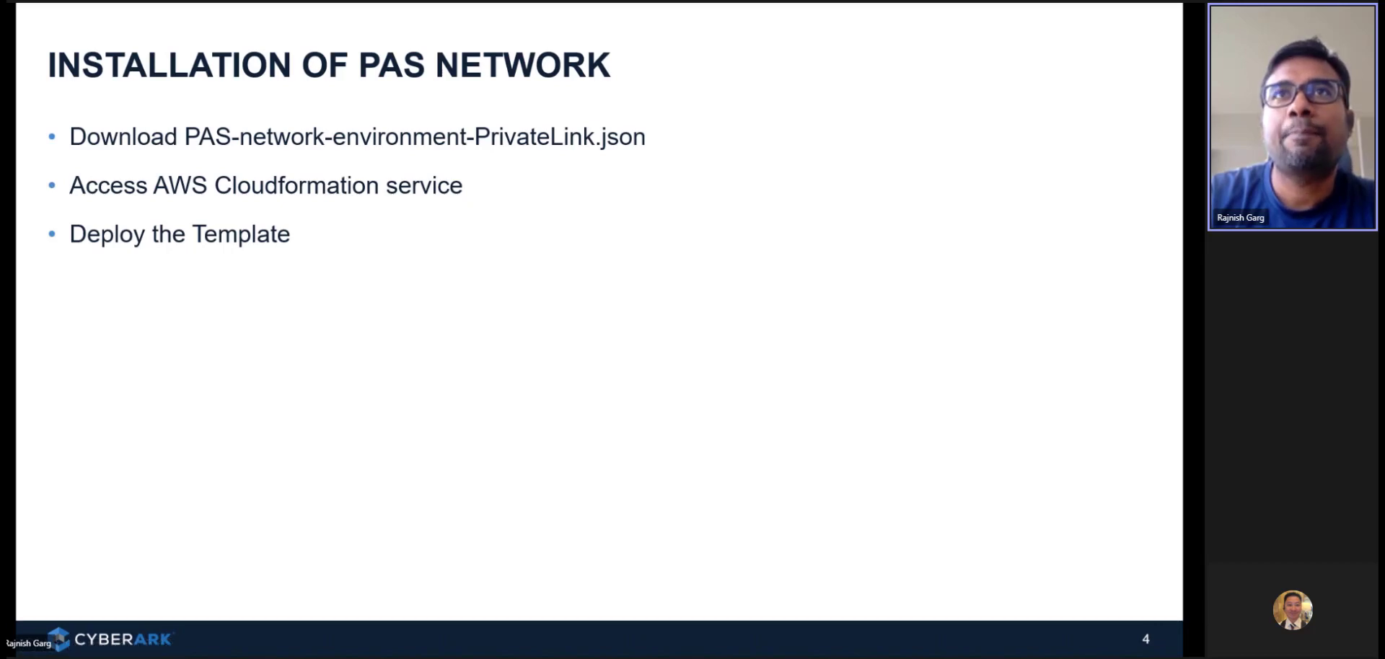
pyautogui.press('Escape')
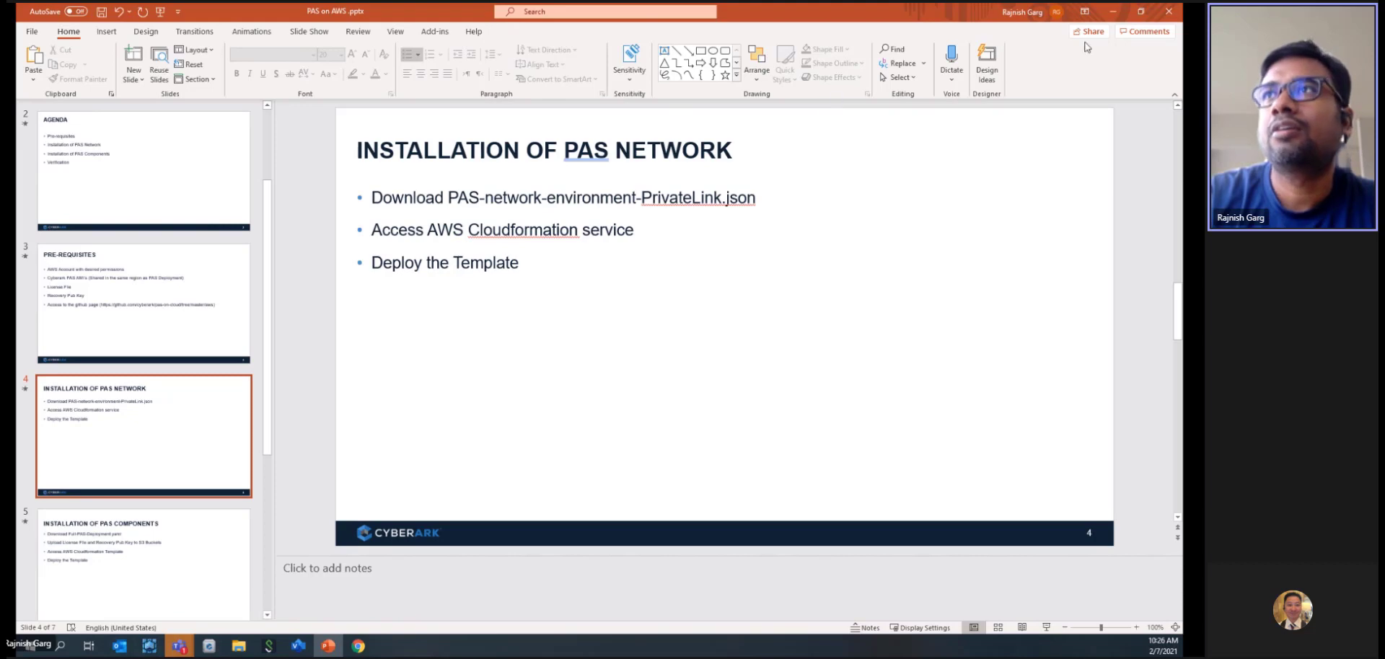
pyautogui.click(1112, 13)
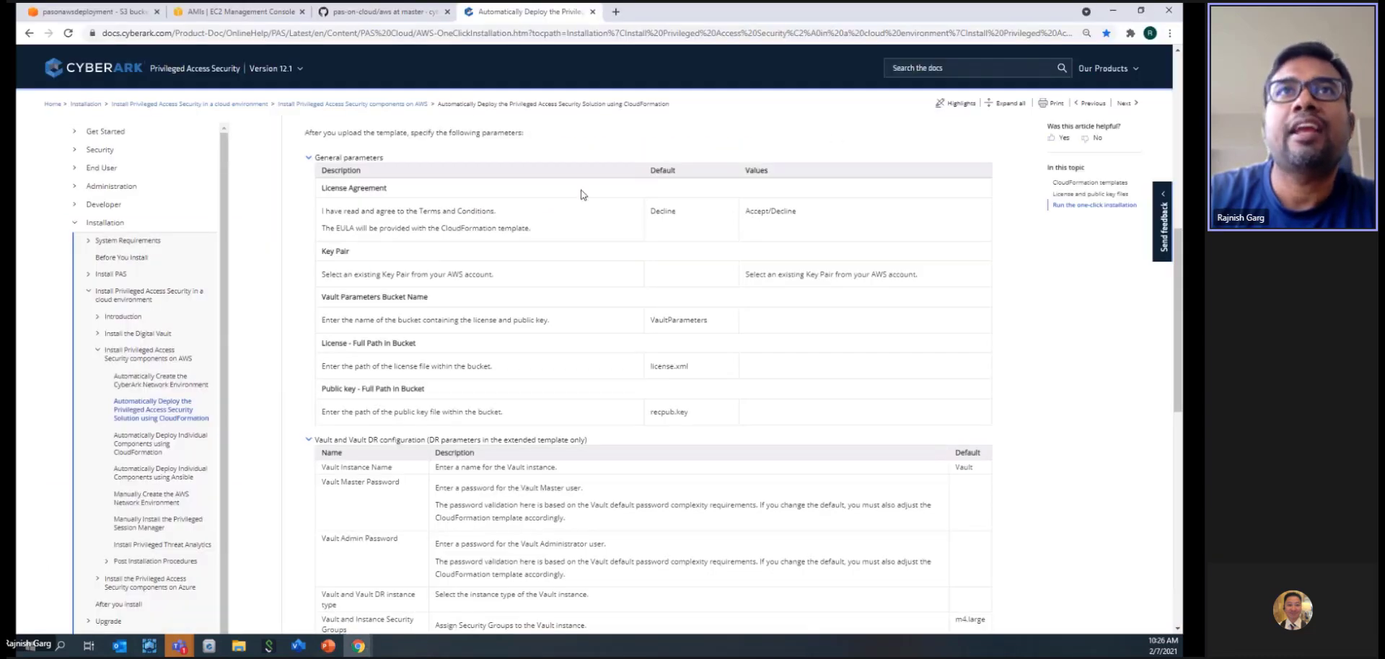
# Step: Search the AWS console for cloudform and open the CloudFormation service
pyautogui.click(240, 14)
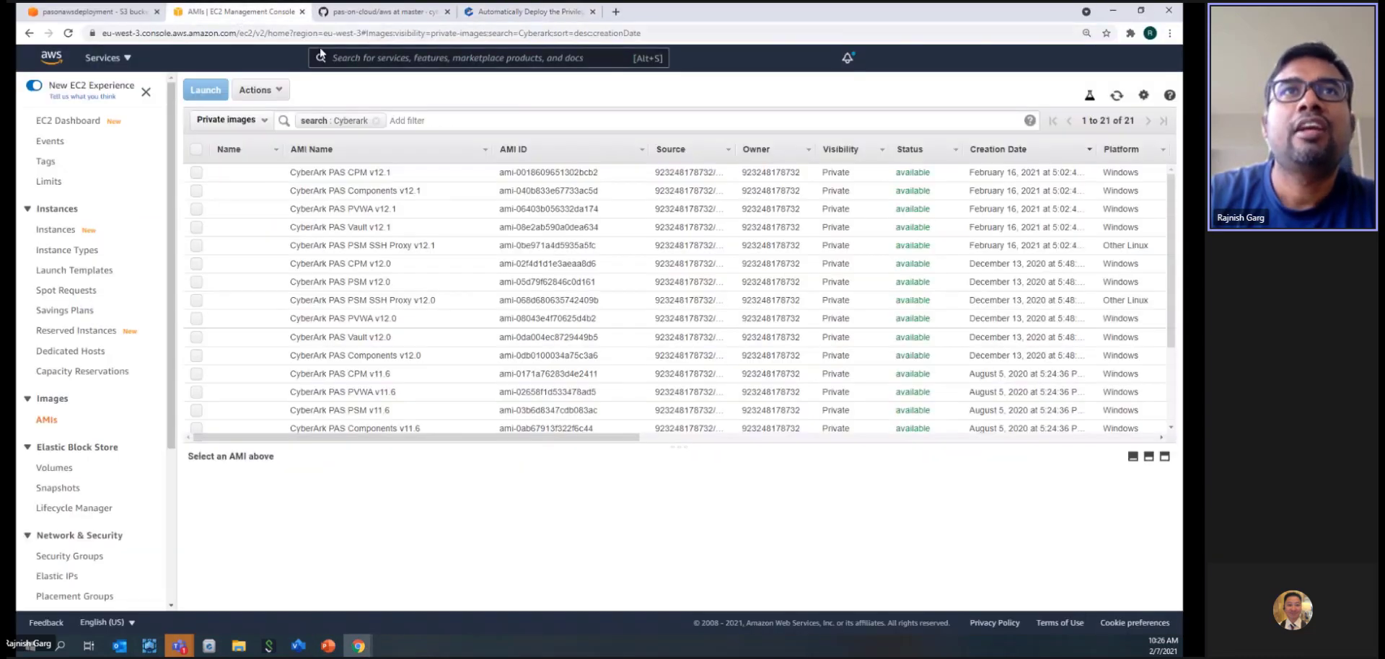
pyautogui.click(368, 55)
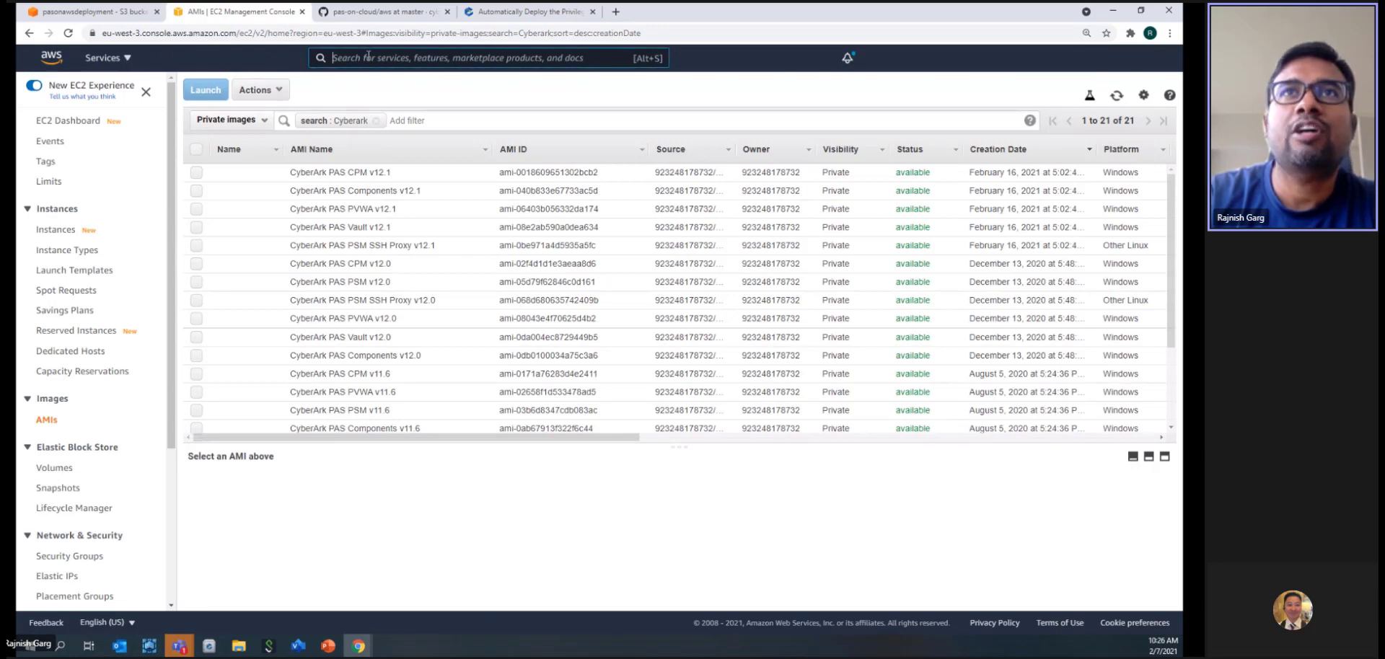
pyautogui.write('d')
pyautogui.write('oudformn')
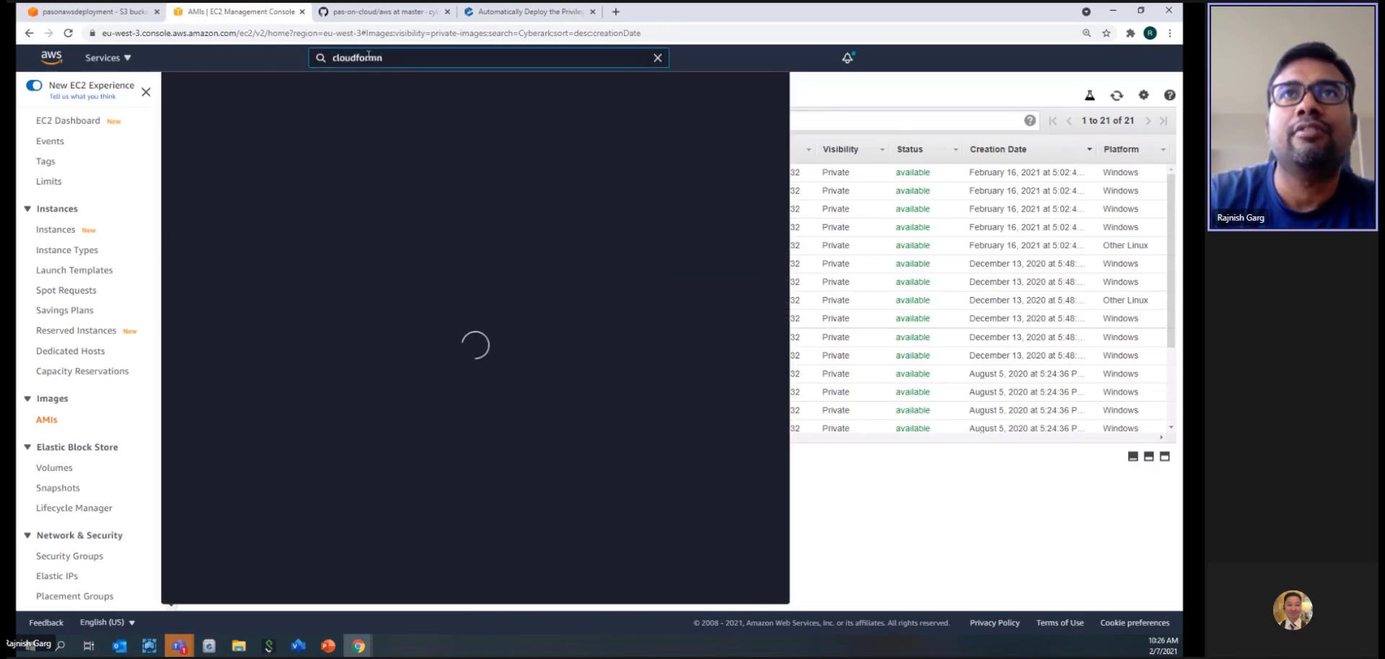
pyautogui.press('BackSpace')
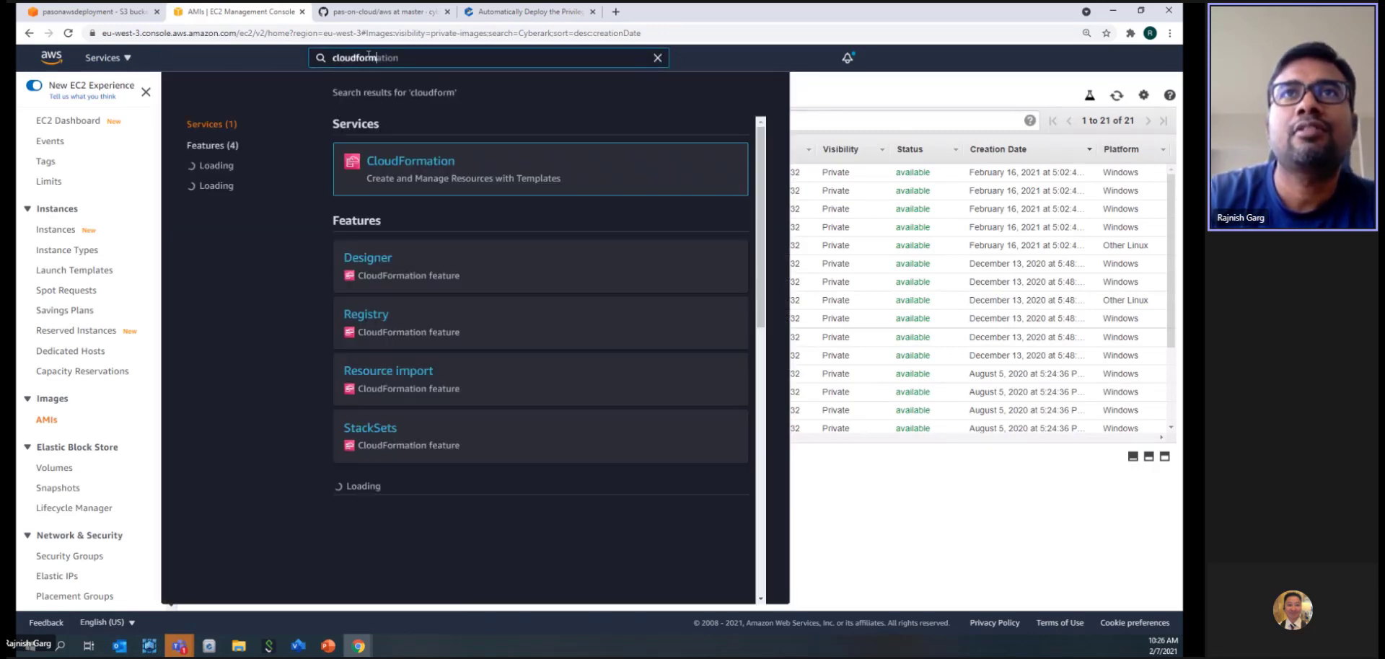
pyautogui.click(409, 165)
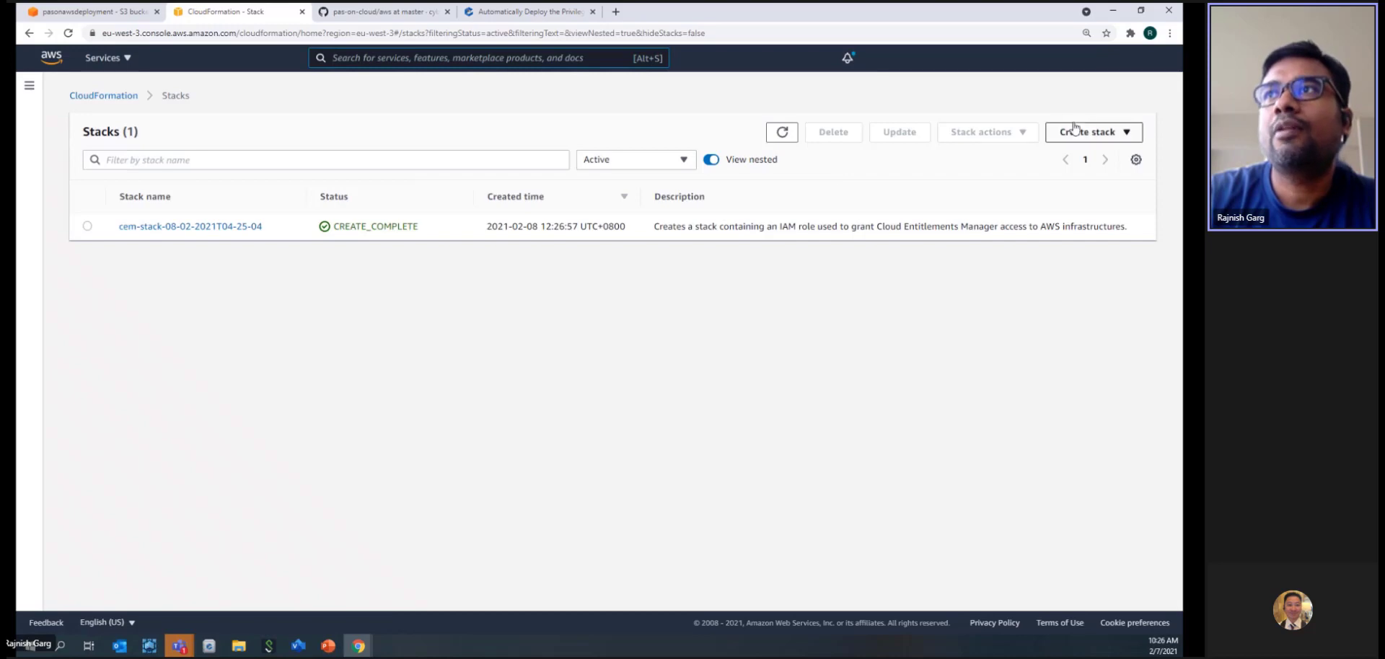
# Step: Start a stack with new resources (standard) and upload PAS-network-environment-PrivateLink.json from the PAS on AWS folder as its template
pyautogui.click(1102, 136)
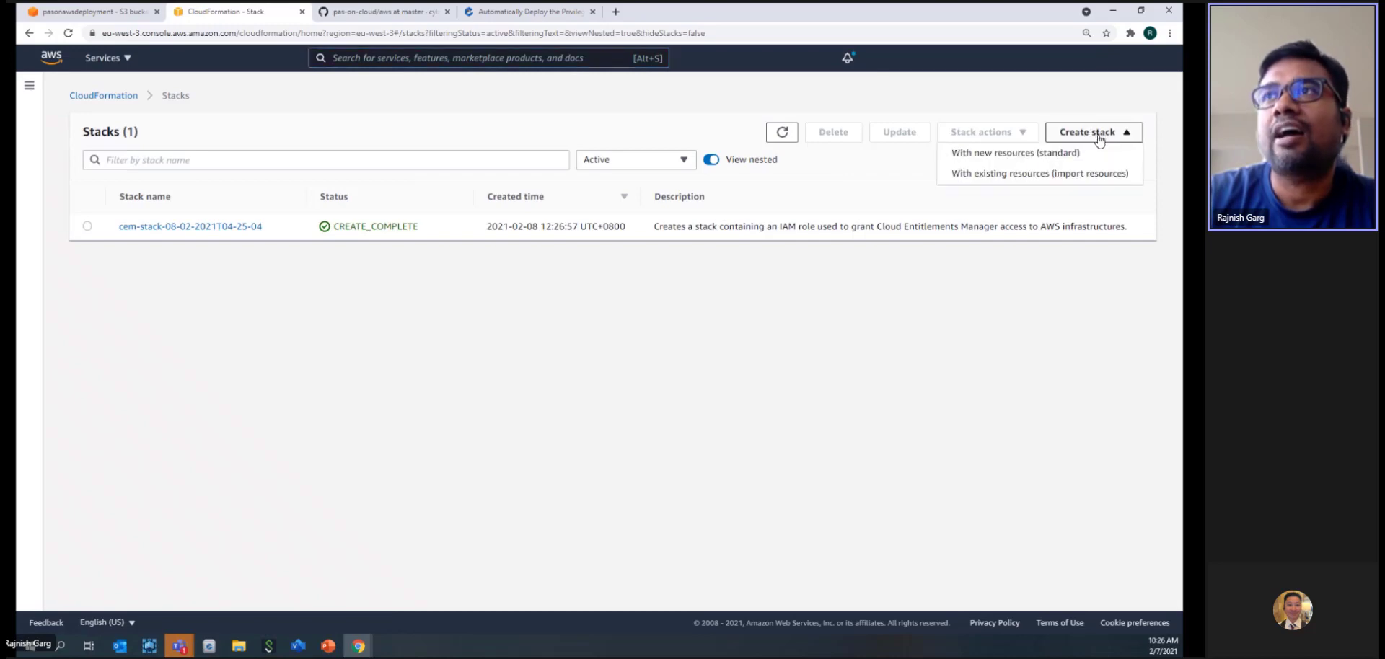
pyautogui.click(1046, 156)
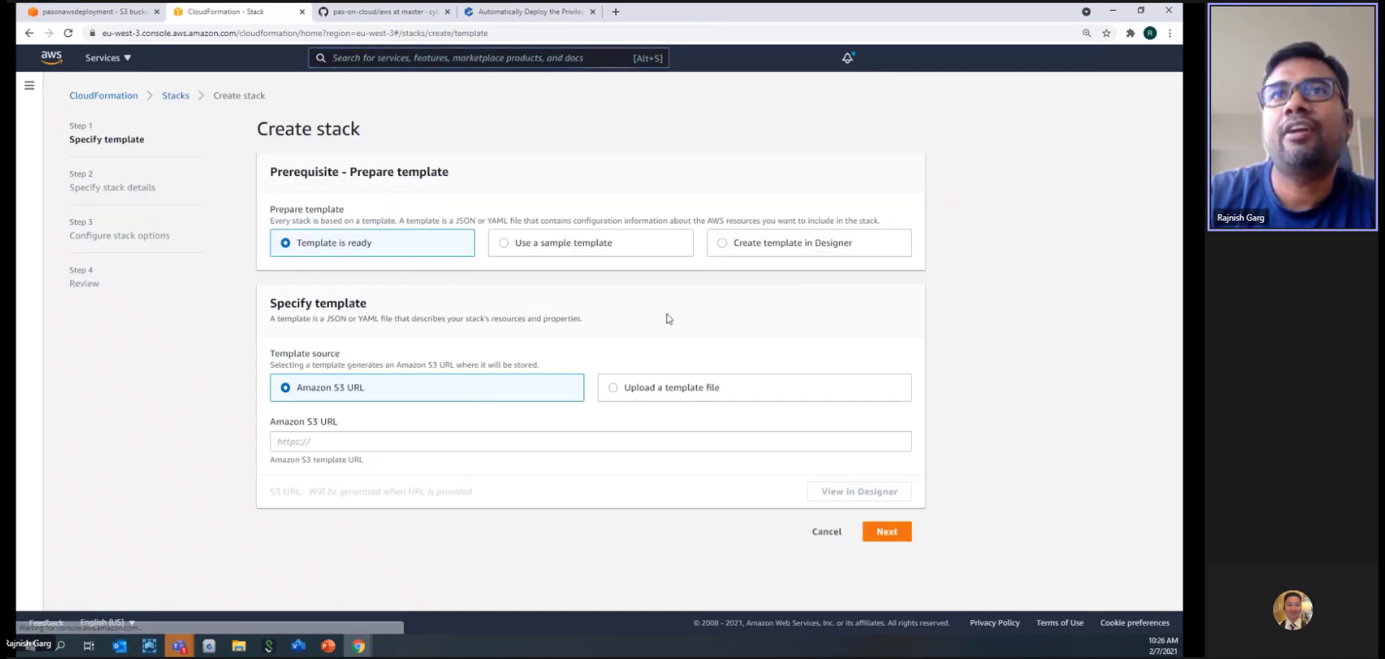
pyautogui.click(614, 390)
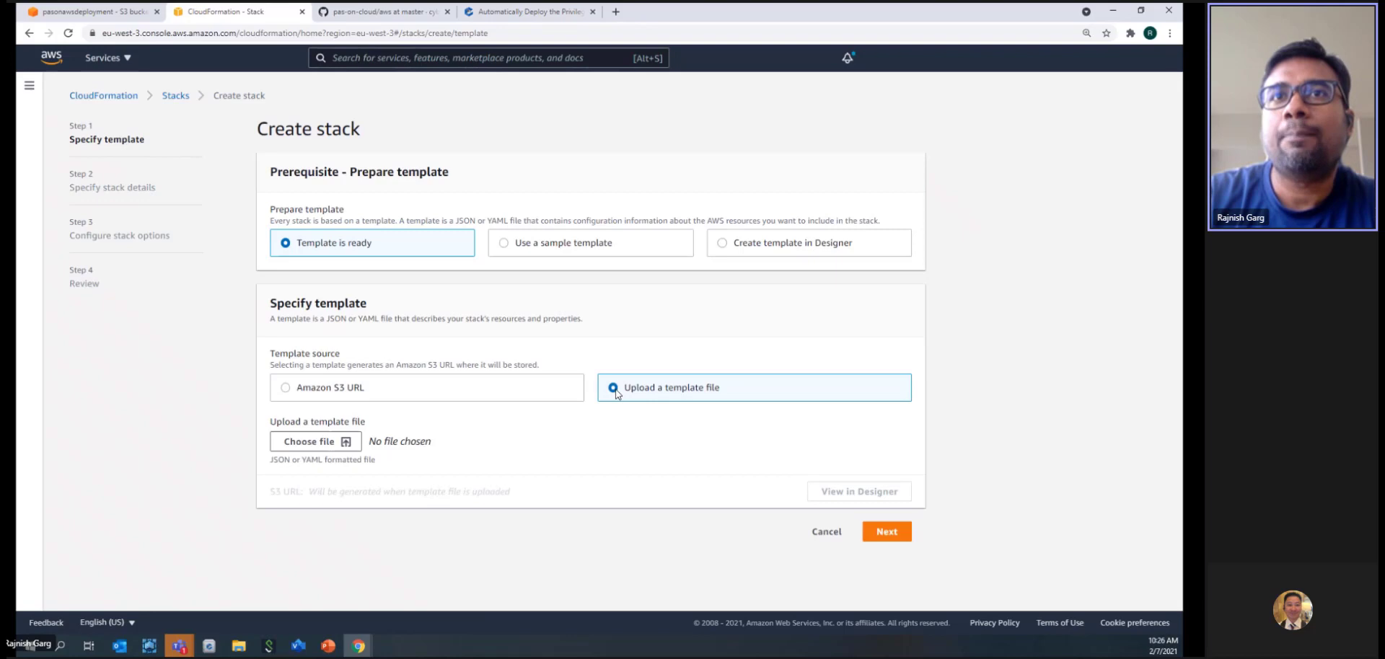
pyautogui.click(339, 441)
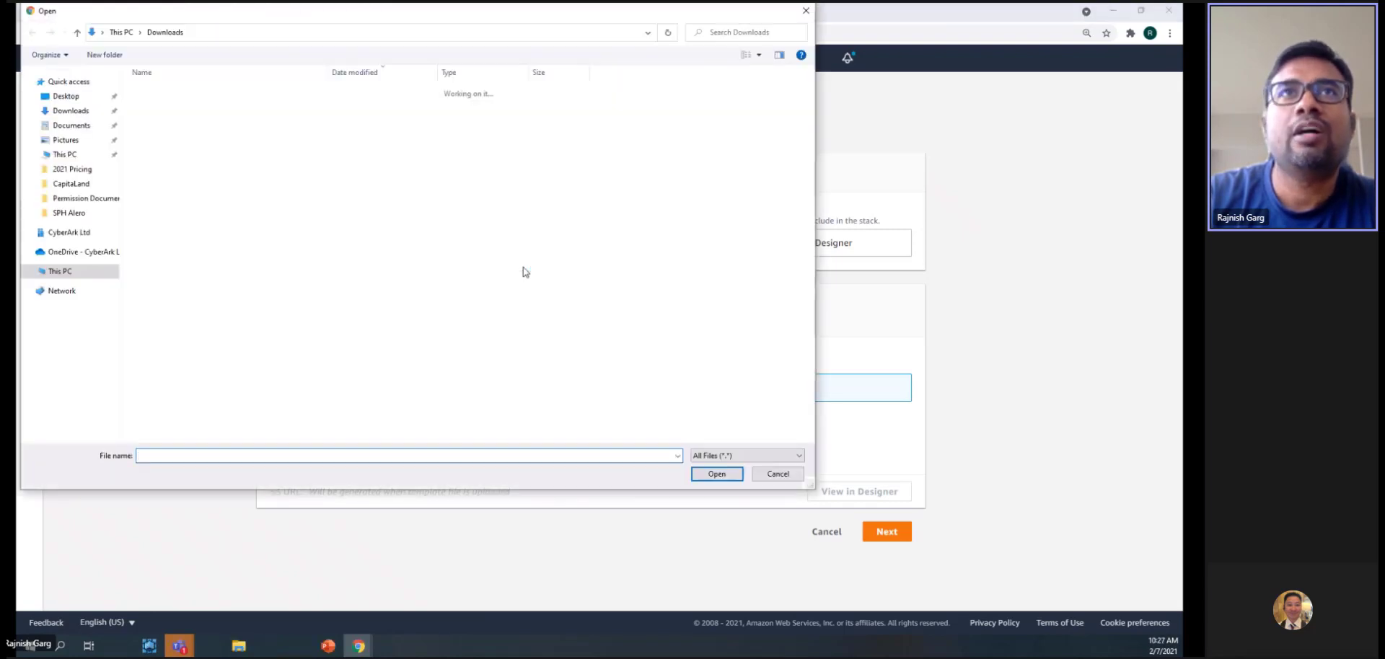
pyautogui.moveTo(317, 14); pyautogui.dragTo(0, 118)
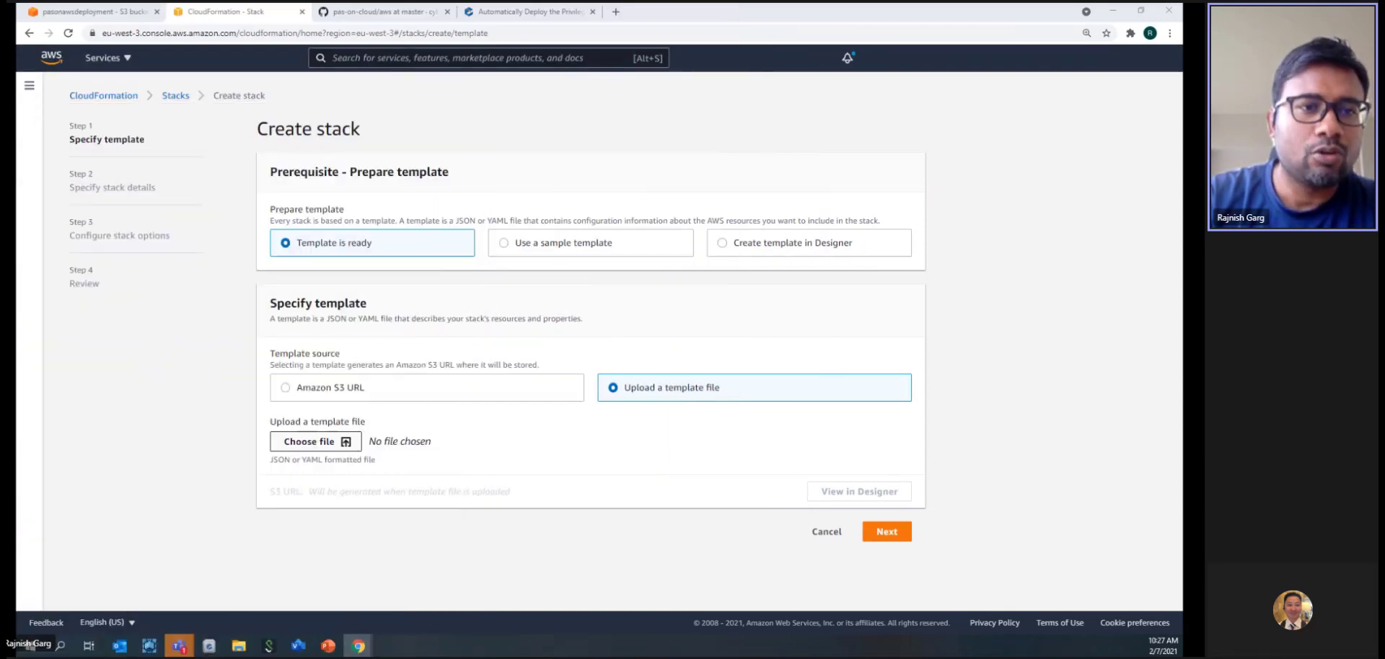
pyautogui.moveTo(0, 118); pyautogui.dragTo(409, 58)
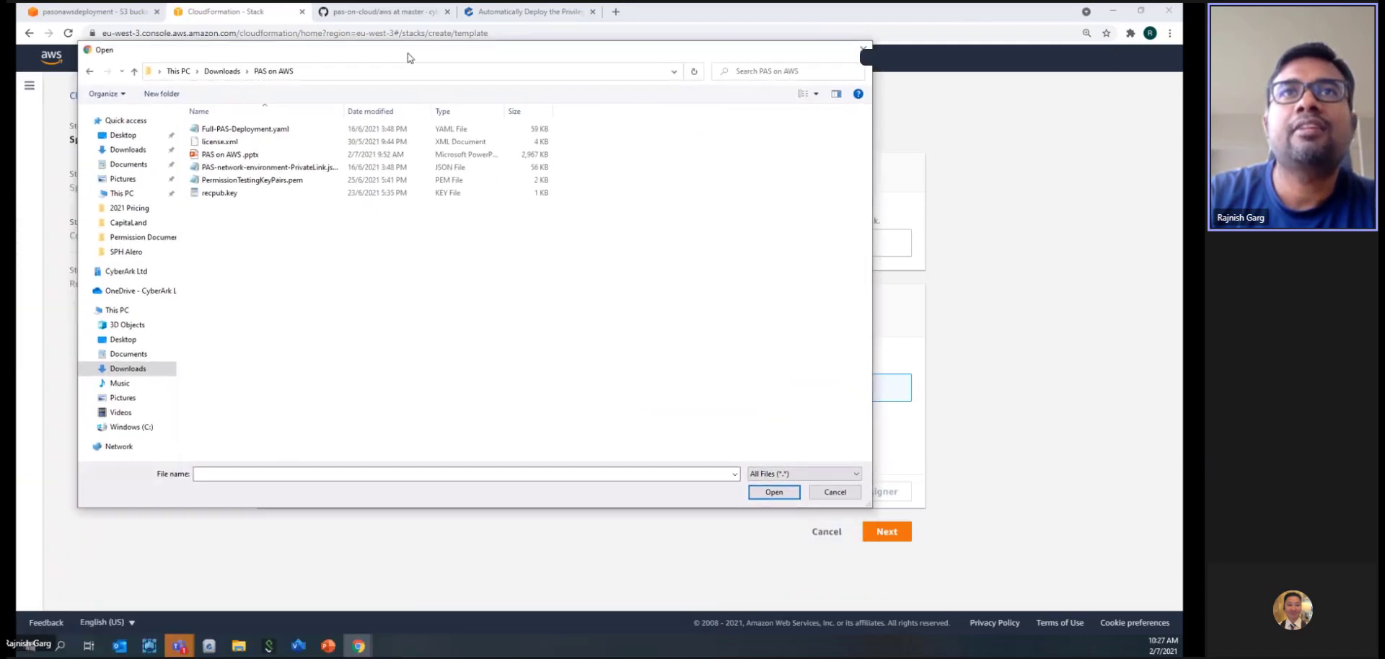
pyautogui.doubleClick(273, 169)
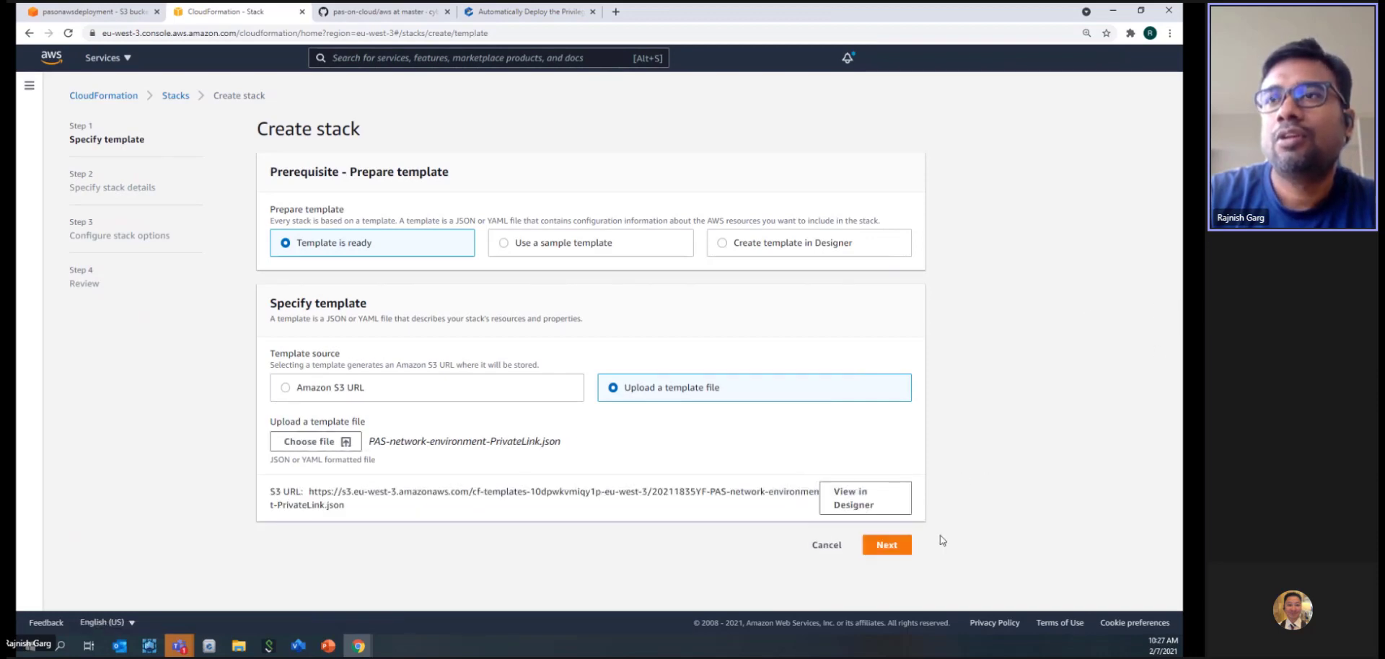
# Step: Continue to the stack details and name the stack PASAWSNetworkDeployment
pyautogui.click(889, 546)
pyautogui.click(390, 229)
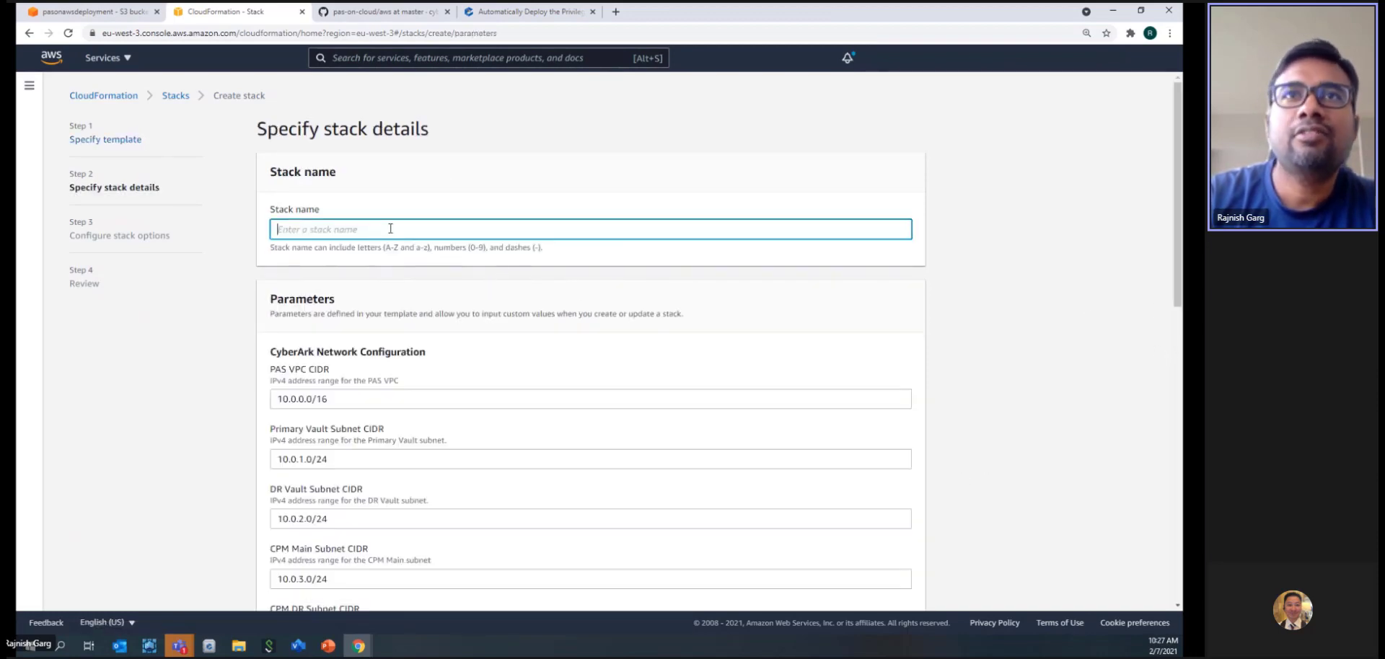
pyautogui.write('PAS A')
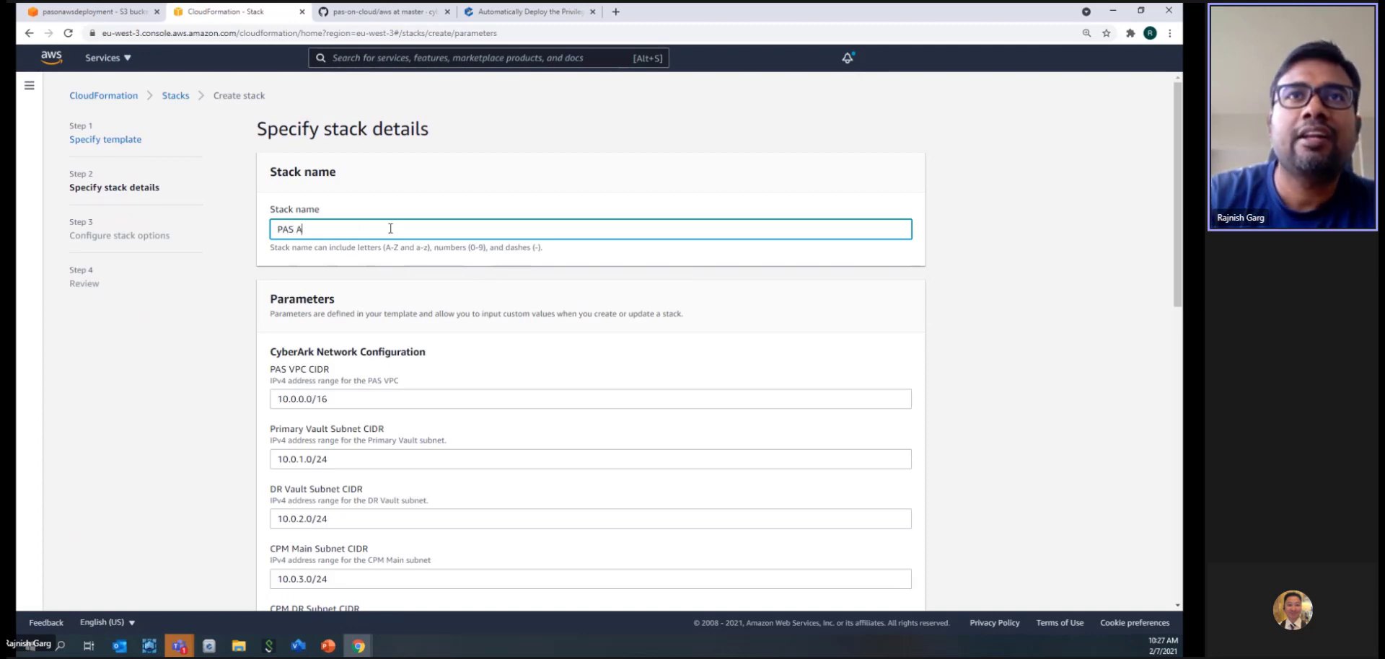
pyautogui.write('AWSDEPL')
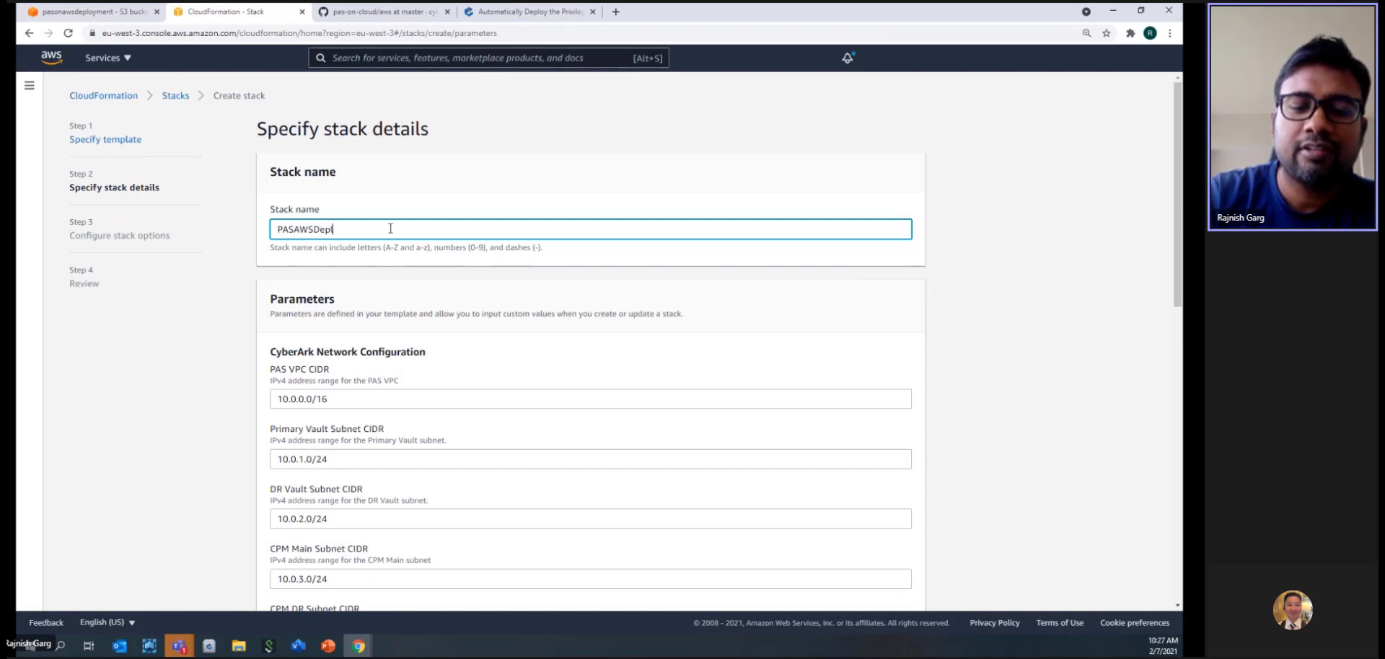
pyautogui.press('BackSpace')
pyautogui.press('BackSpace')
pyautogui.press('BackSpace')
pyautogui.write('E')
pyautogui.press('BackSpace')
pyautogui.press('BackSpace')
pyautogui.write('NetworkDeployment')
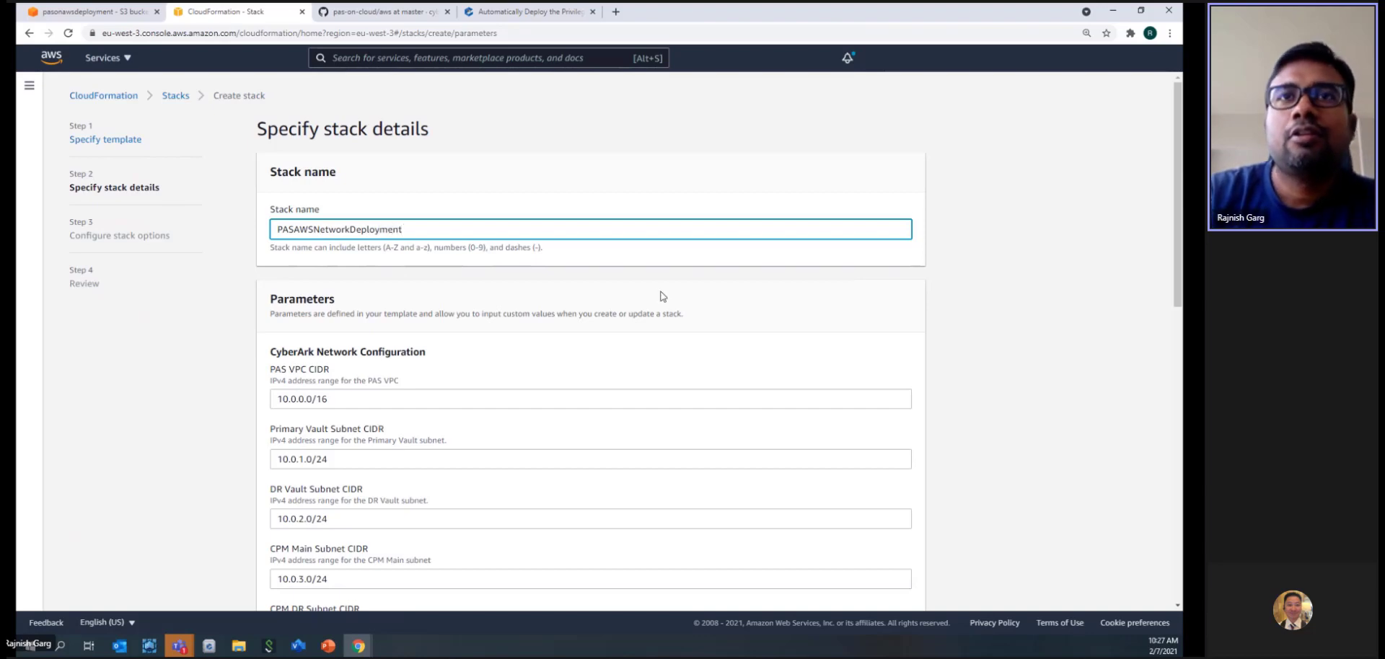
# Step: Keep the default subnet ranges, set Users Access CIDR and Administrative Access CIDR to 0.0.0.0/0, and continue to the stack options
pyautogui.moveTo(1179, 180); pyautogui.dragTo(1178, 211)
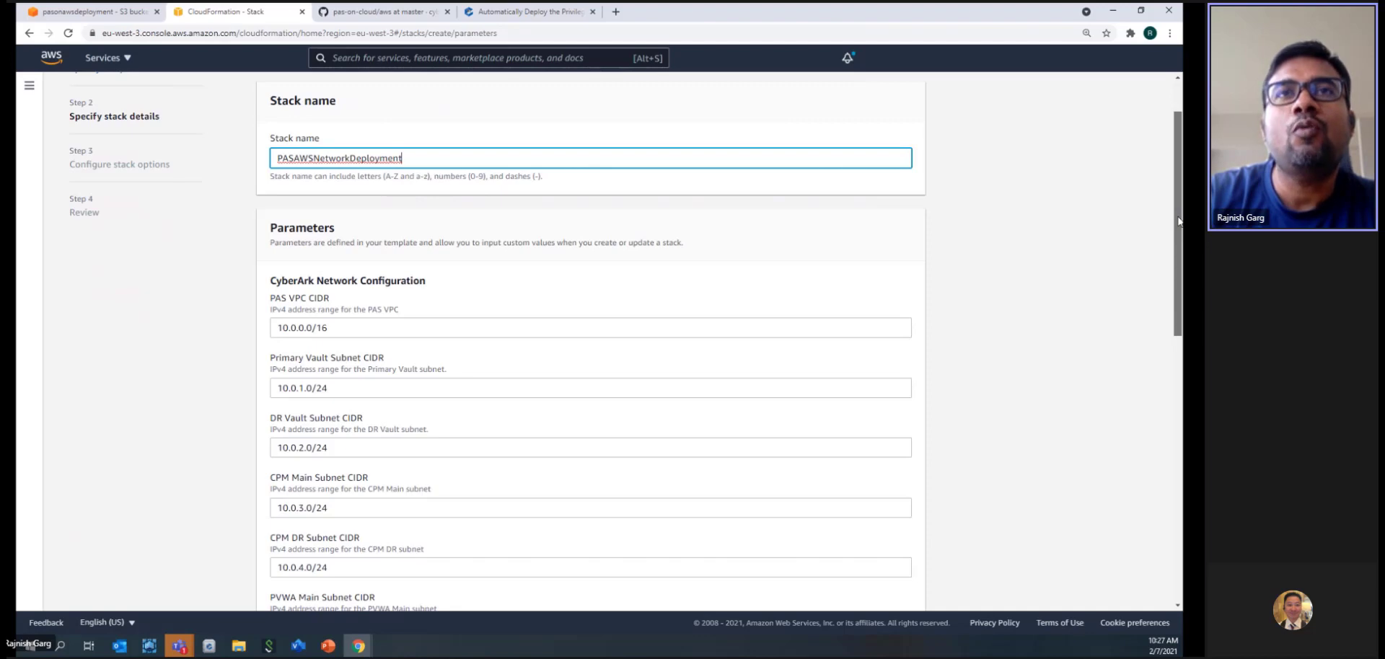
pyautogui.moveTo(1180, 222); pyautogui.dragTo(1179, 251)
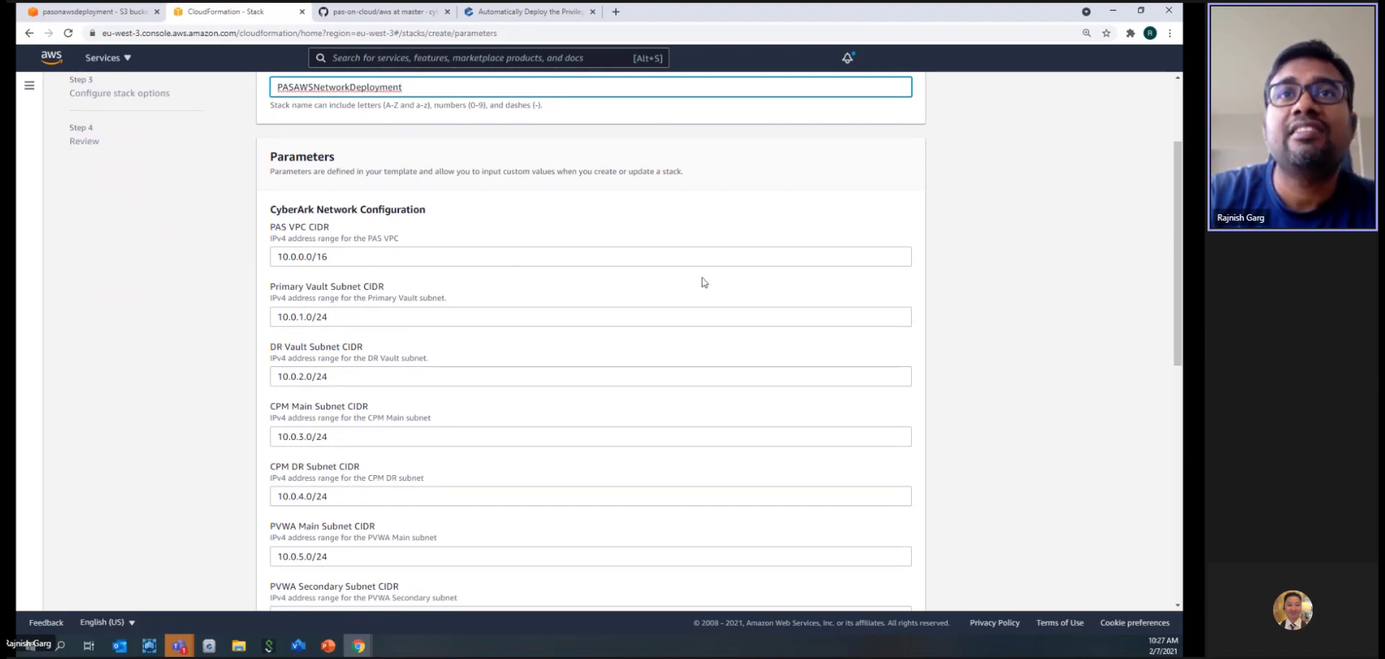
pyautogui.moveTo(1178, 264); pyautogui.dragTo(1182, 500)
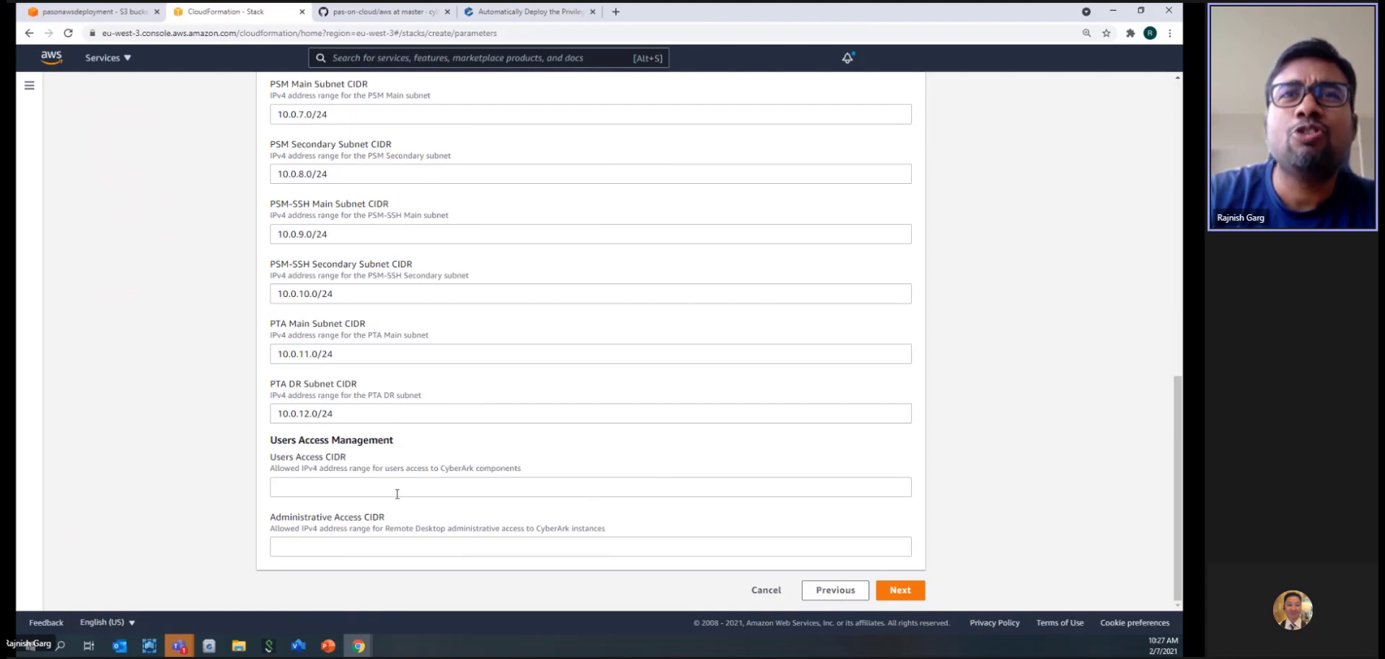
pyautogui.click(354, 491)
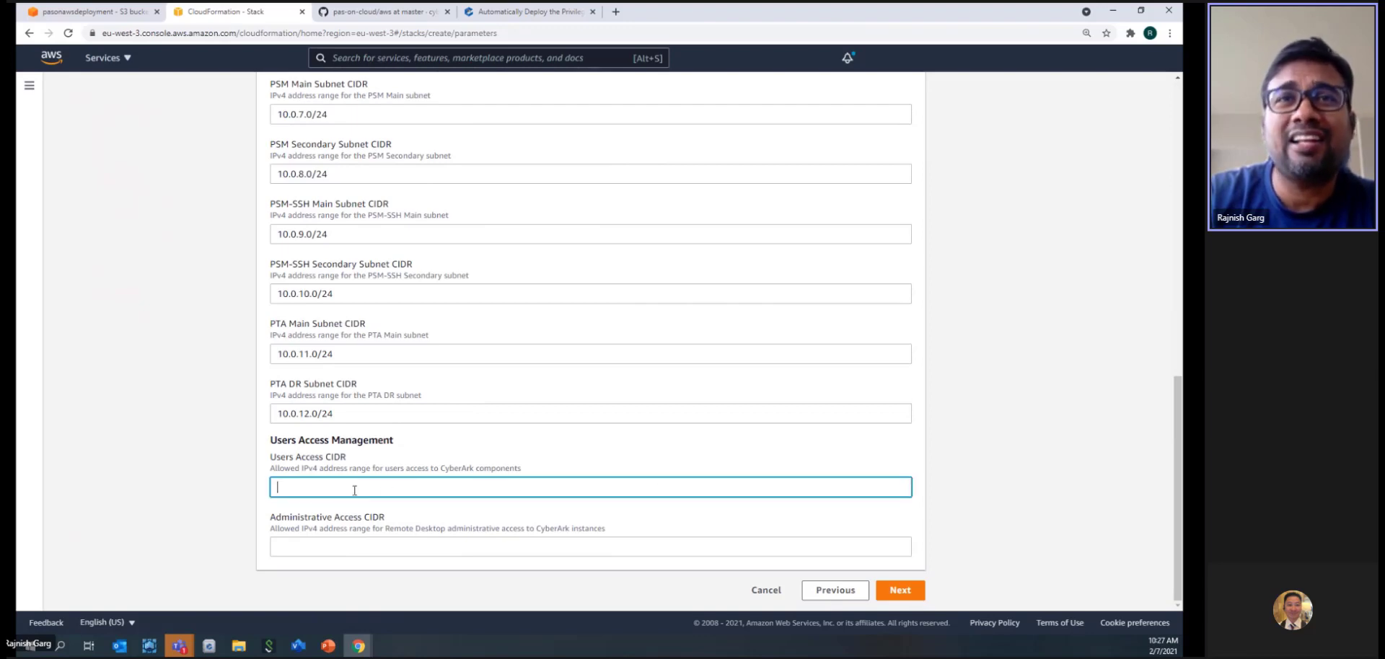
pyautogui.write('0.0')
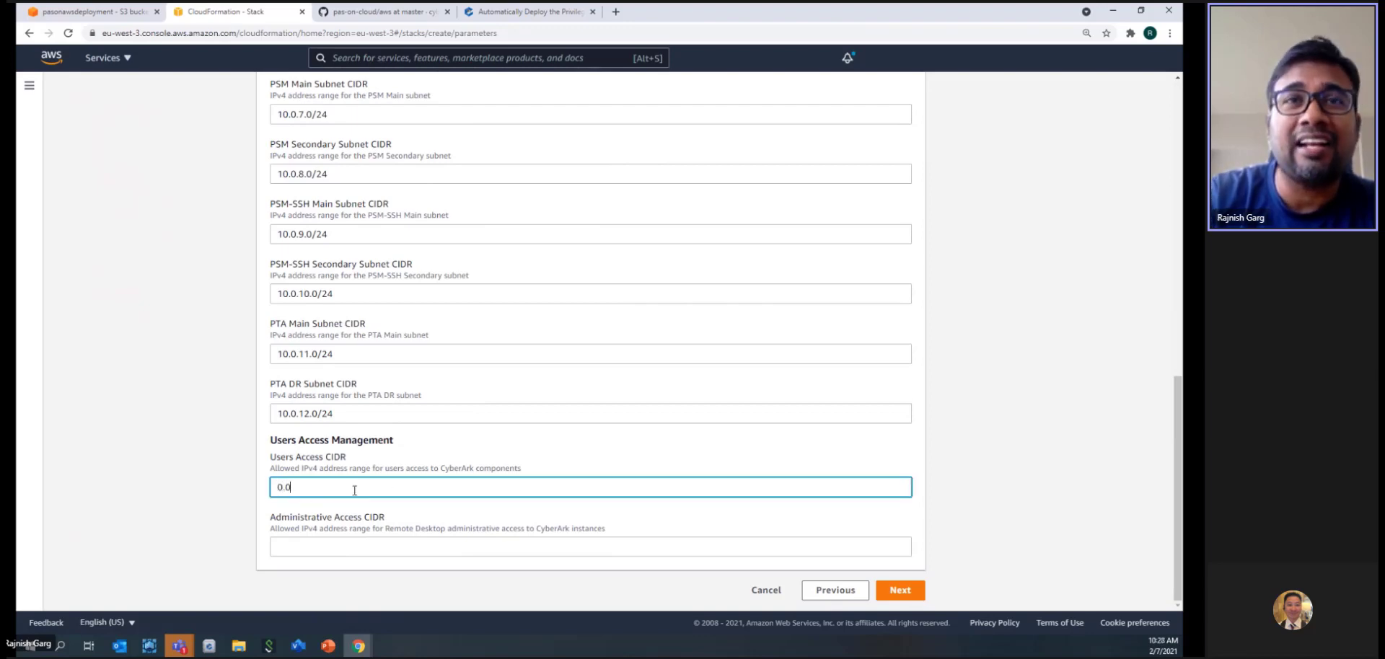
pyautogui.write('.0.0/0')
pyautogui.press('Tab')
pyautogui.write('0.0.0.0')
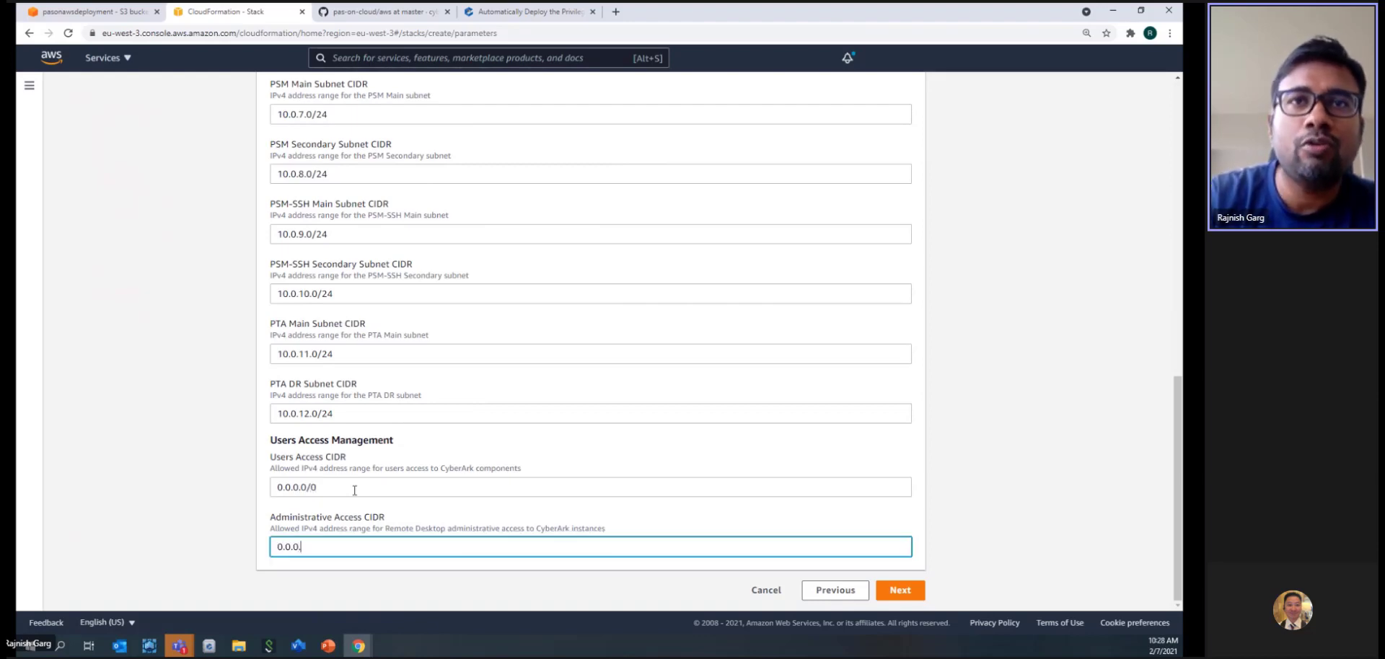
pyautogui.write('/0')
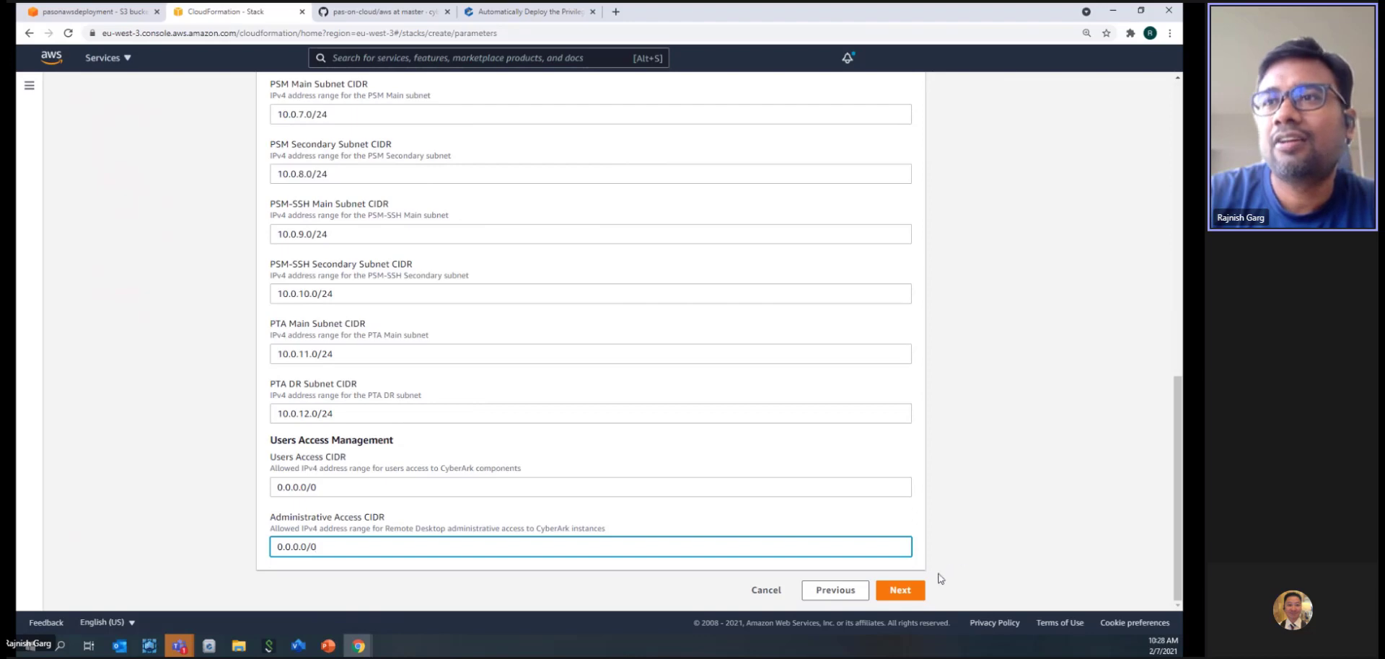
pyautogui.click(901, 590)
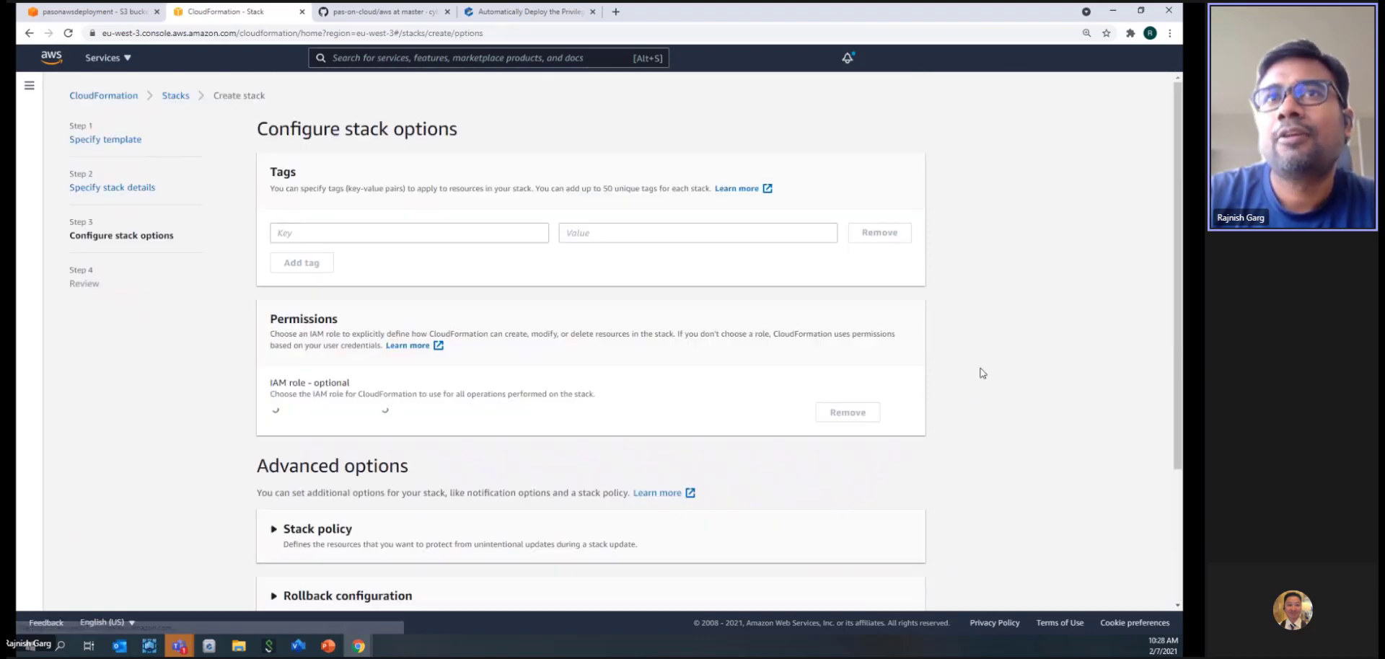
# Step: Tag the stack with key PAS and value AWS, leave the other options at their defaults, and continue to the review
pyautogui.click(401, 233)
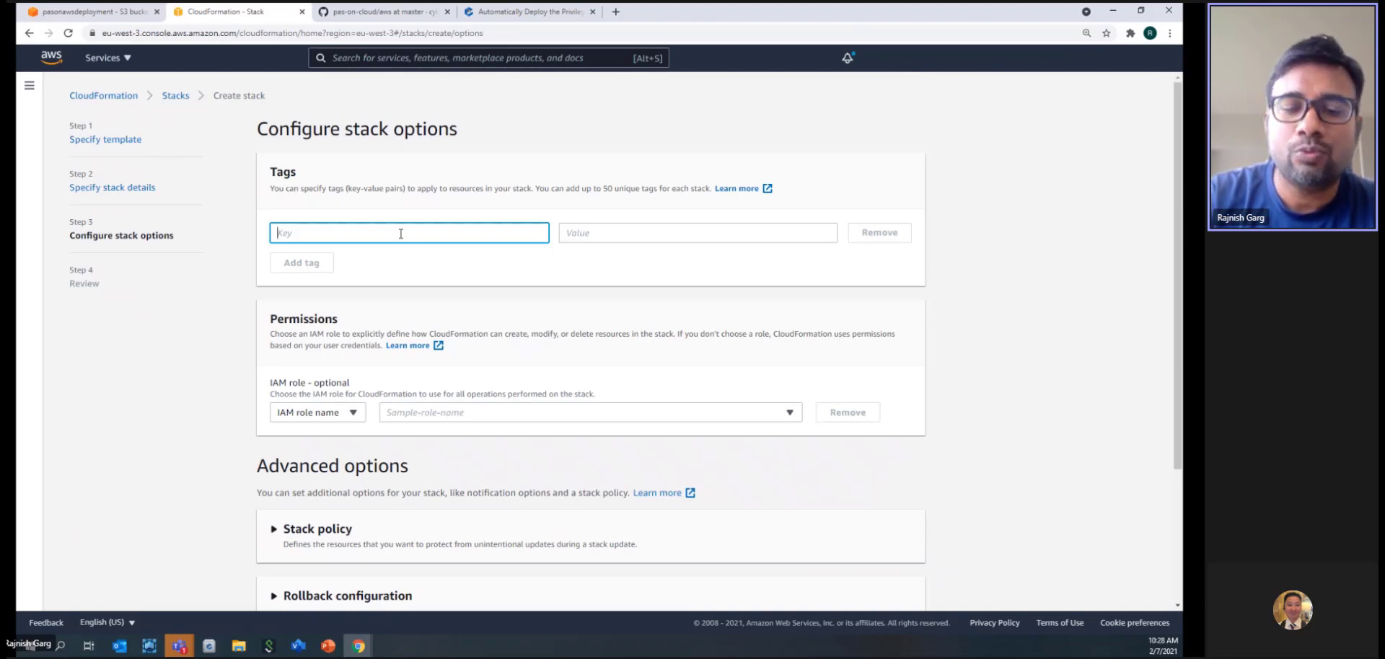
pyautogui.write('PAS')
pyautogui.click(569, 233)
pyautogui.write('AWS')
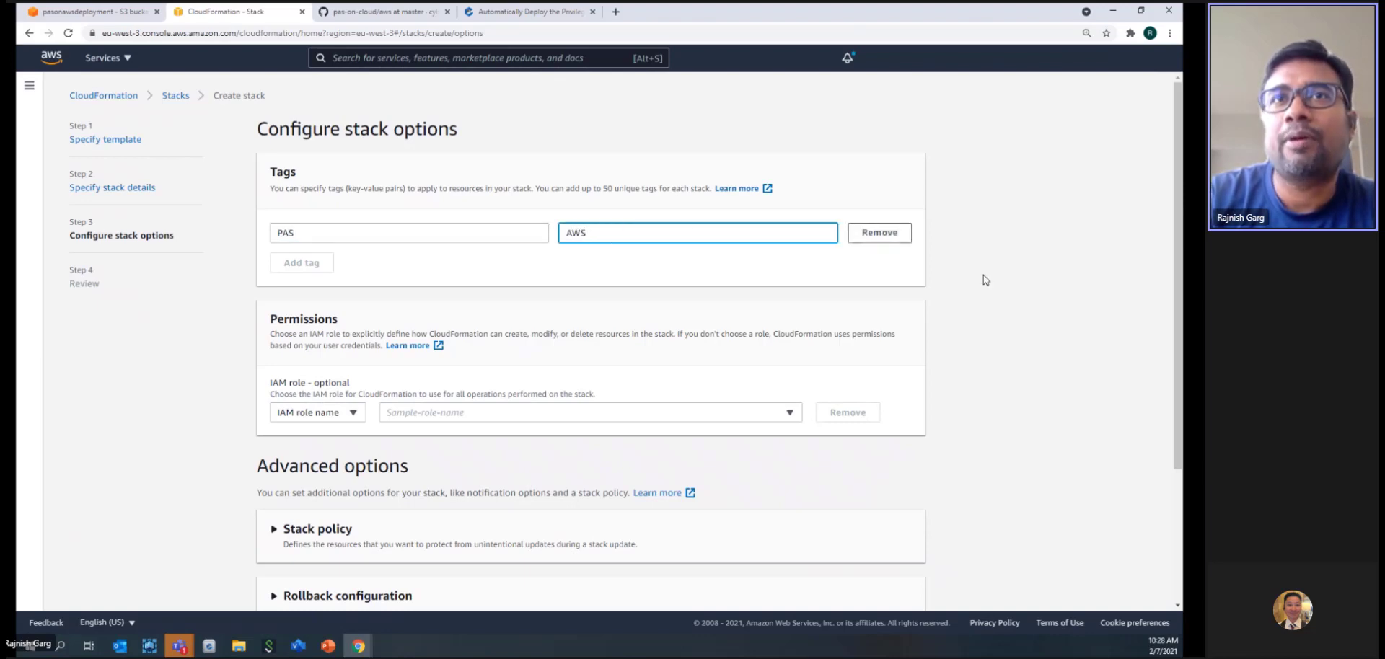
pyautogui.click(1034, 269)
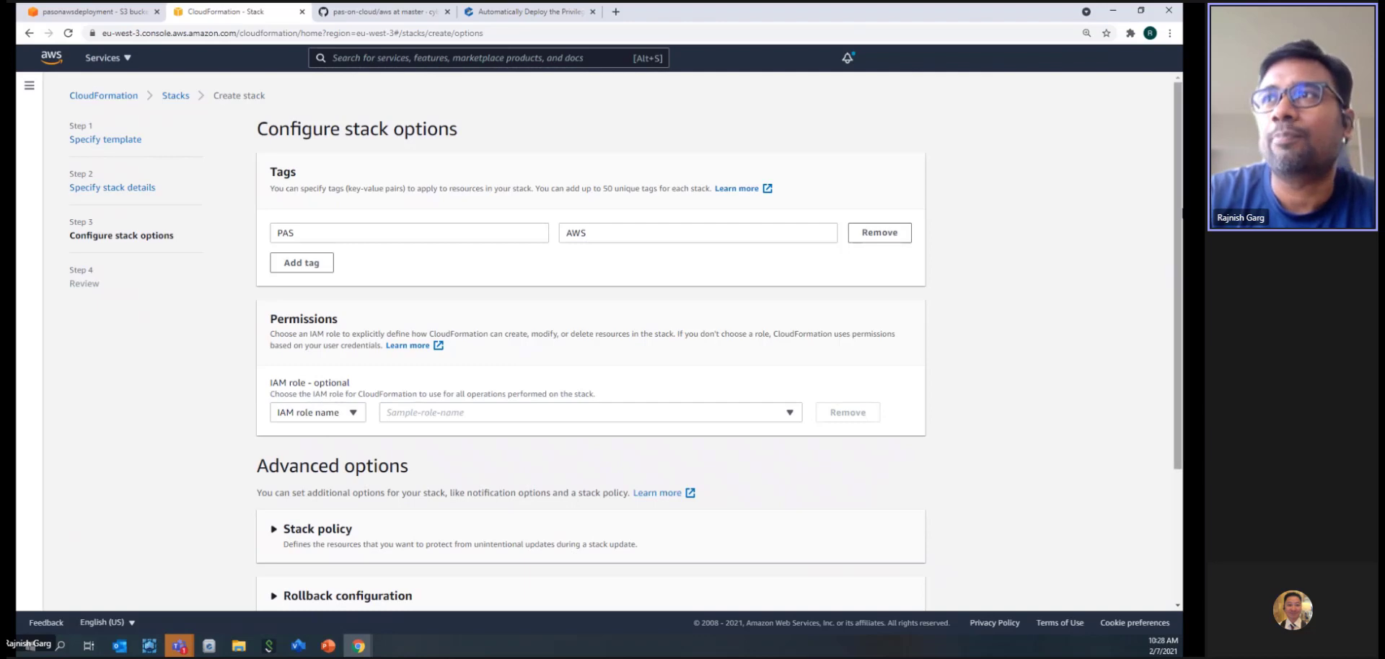
pyautogui.moveTo(1180, 237); pyautogui.dragTo(1180, 366)
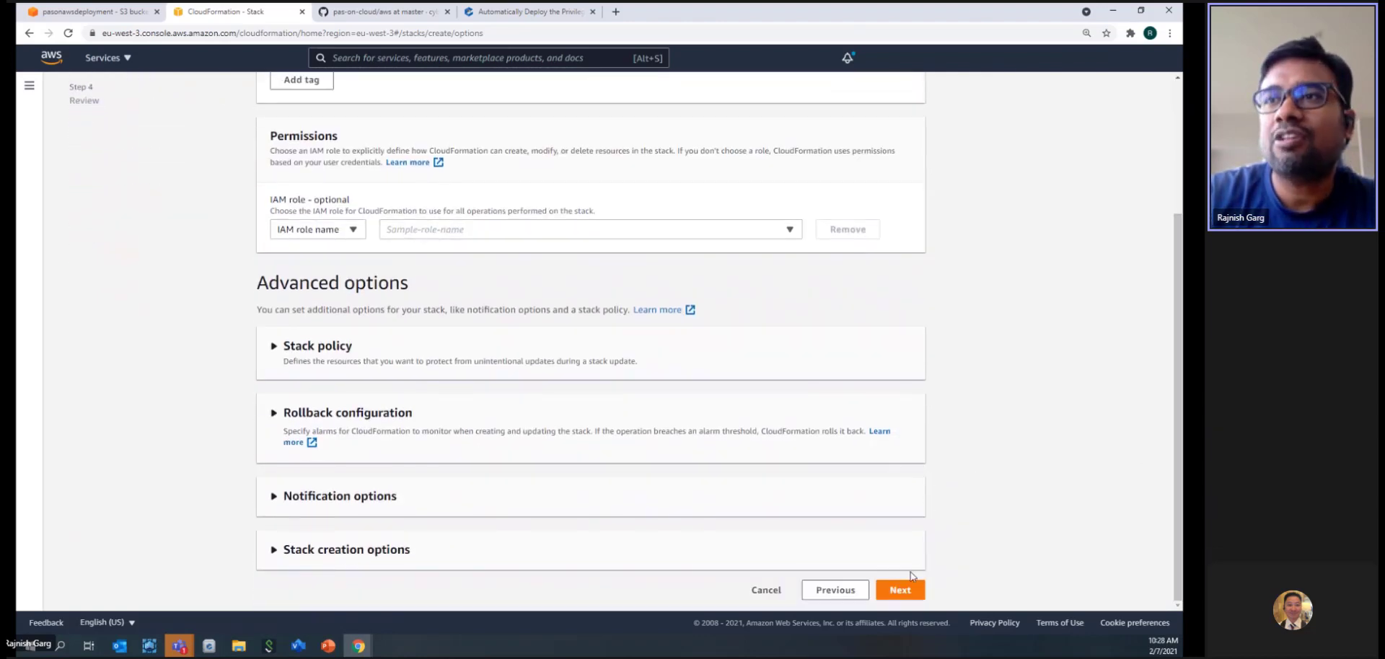
pyautogui.click(902, 593)
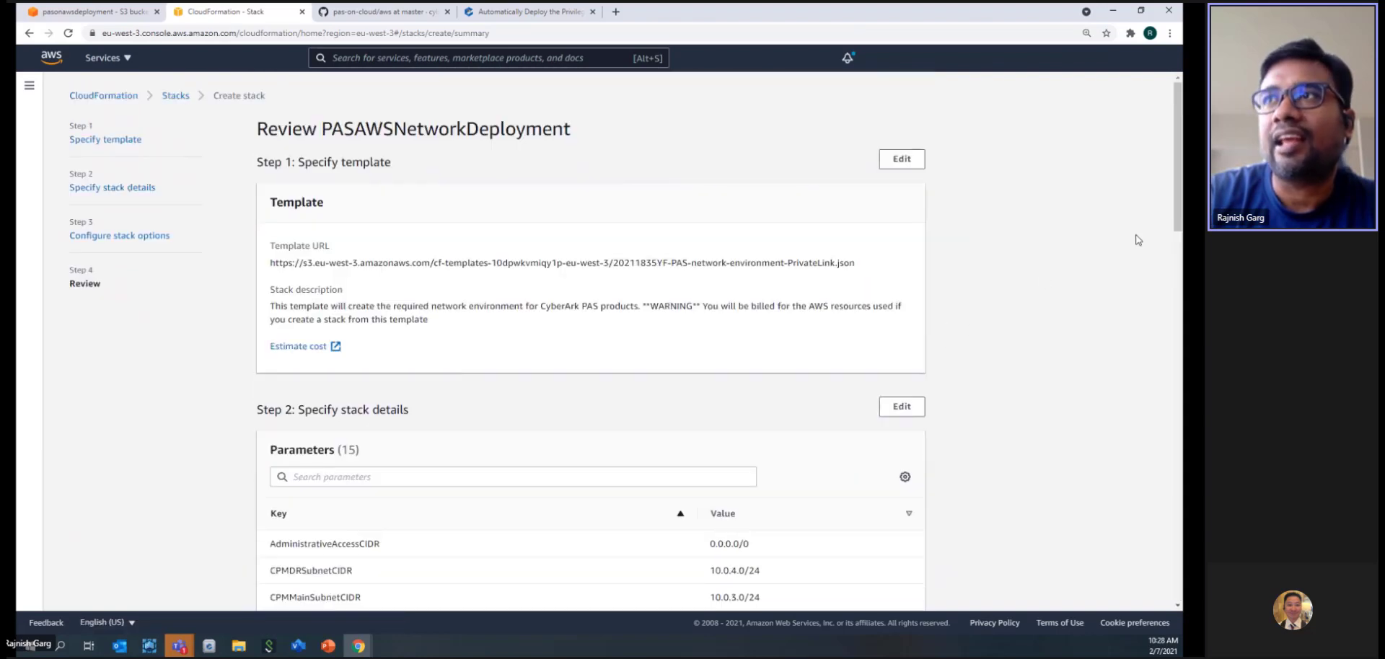
# Step: Review the PASAWSNetworkDeployment settings, create the stack, and look over its resources
pyautogui.moveTo(1179, 189); pyautogui.dragTo(1179, 555)
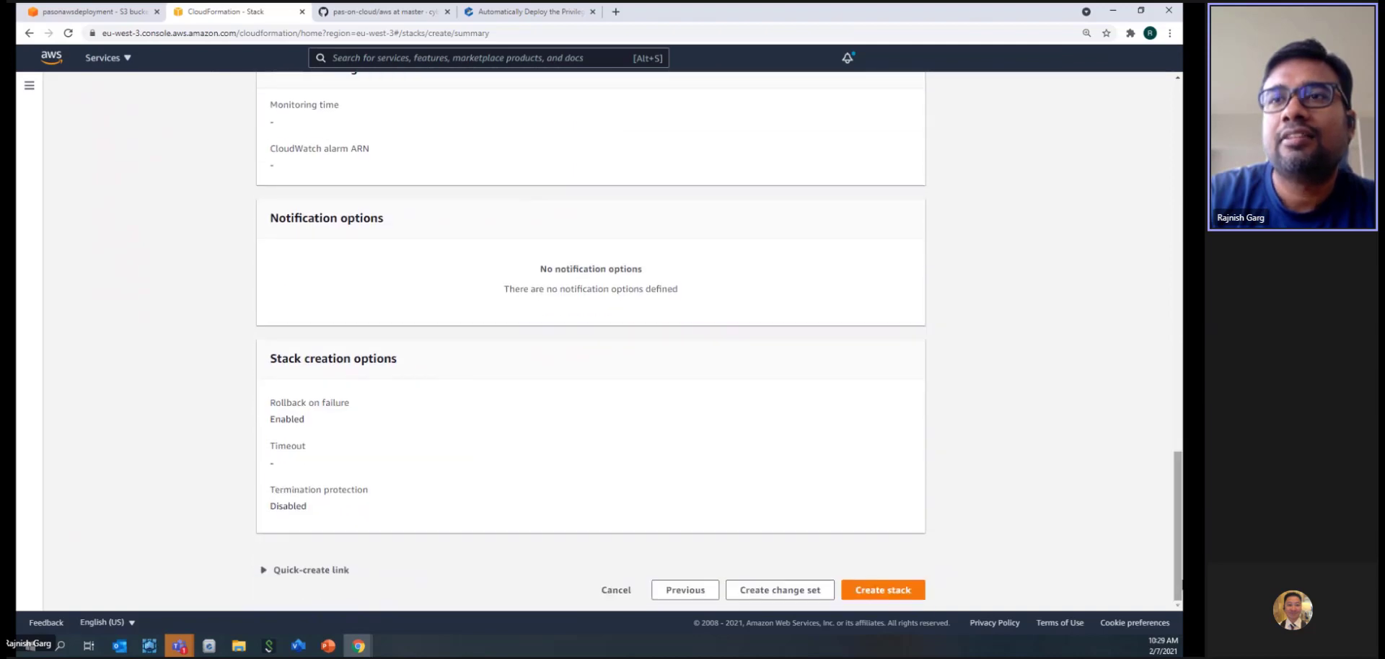
pyautogui.click(881, 591)
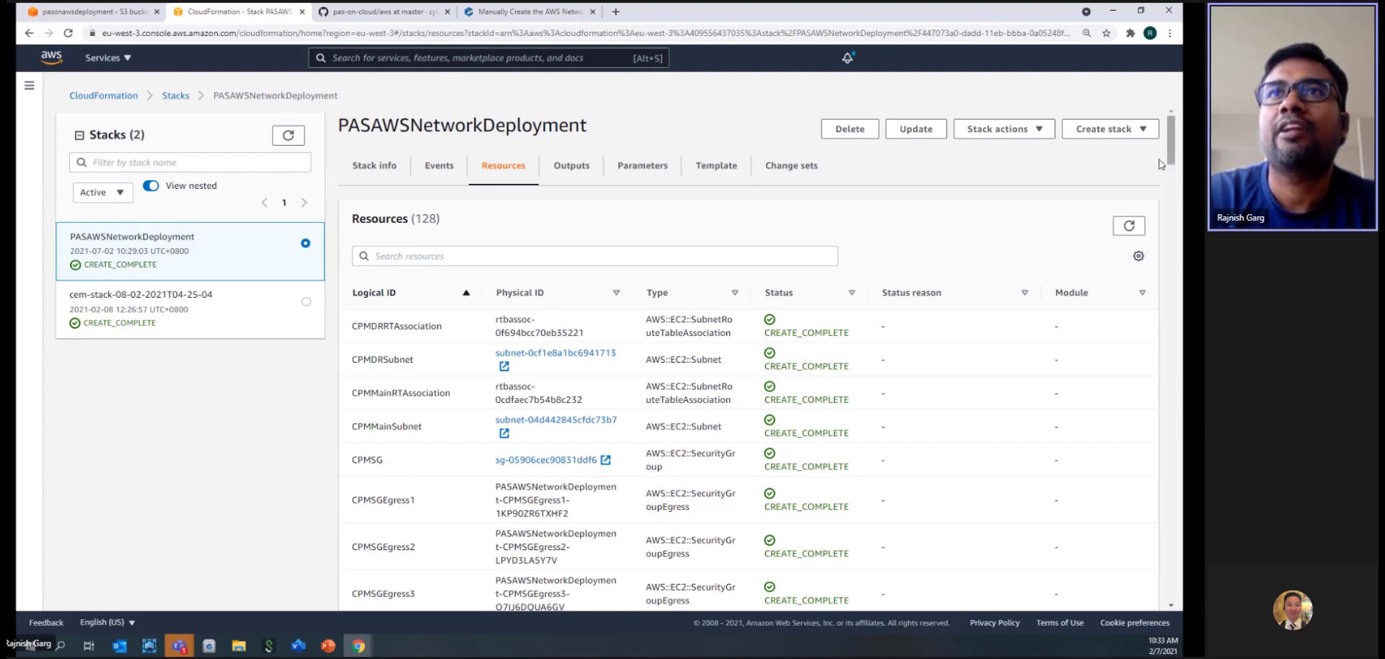
pyautogui.moveTo(1170, 159)
pyautogui.mouseDown()
pyautogui.moveTo(1180, 602)
pyautogui.moveTo(1172, 137)
pyautogui.mouseUp()
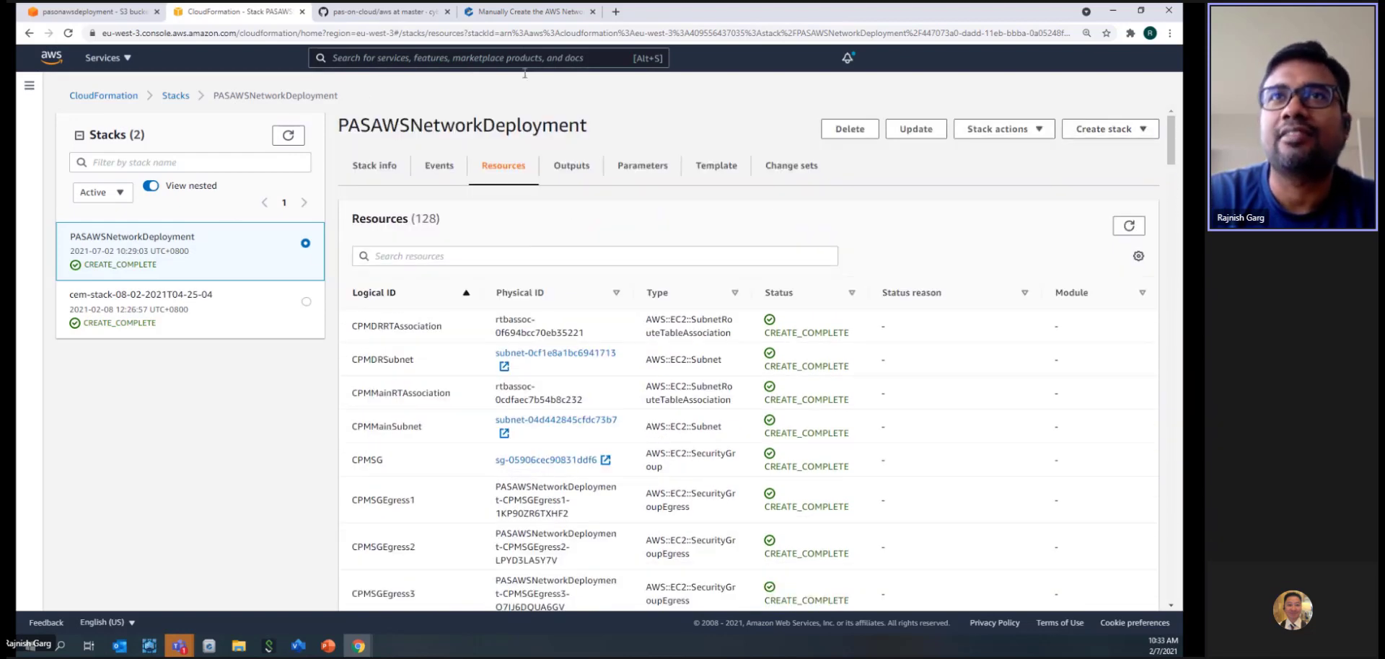
# Step: Look through the VPC, subnet and Private Link sections of CyberArk's Manually Create the AWS Network Environment documentation, and return to CloudFormation
pyautogui.click(510, 15)
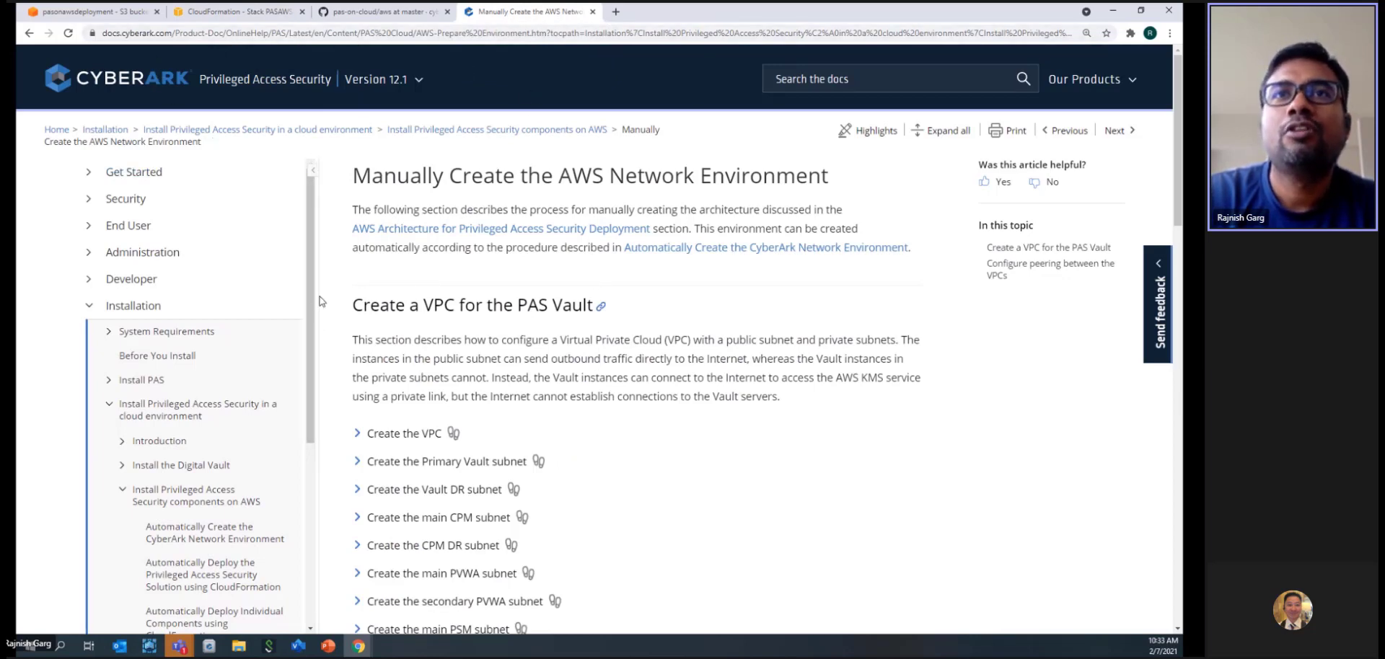
pyautogui.moveTo(311, 297); pyautogui.dragTo(311, 407)
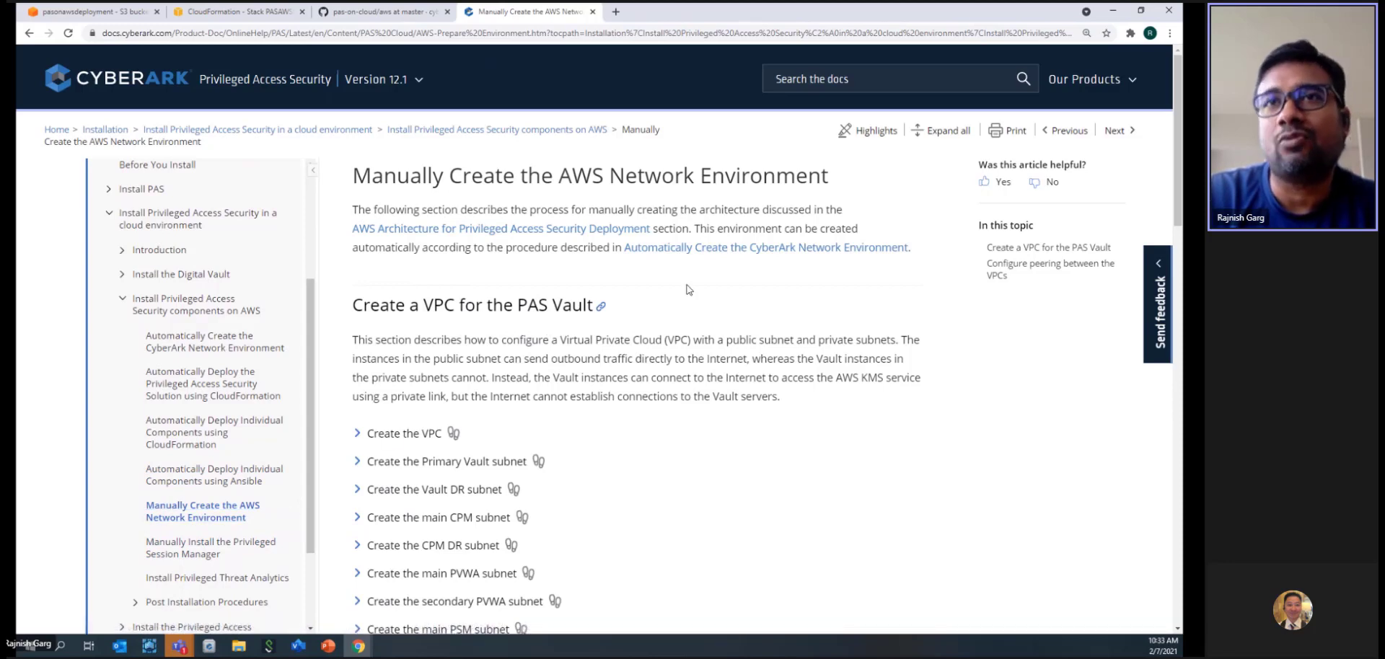
pyautogui.moveTo(1180, 130); pyautogui.dragTo(1178, 166)
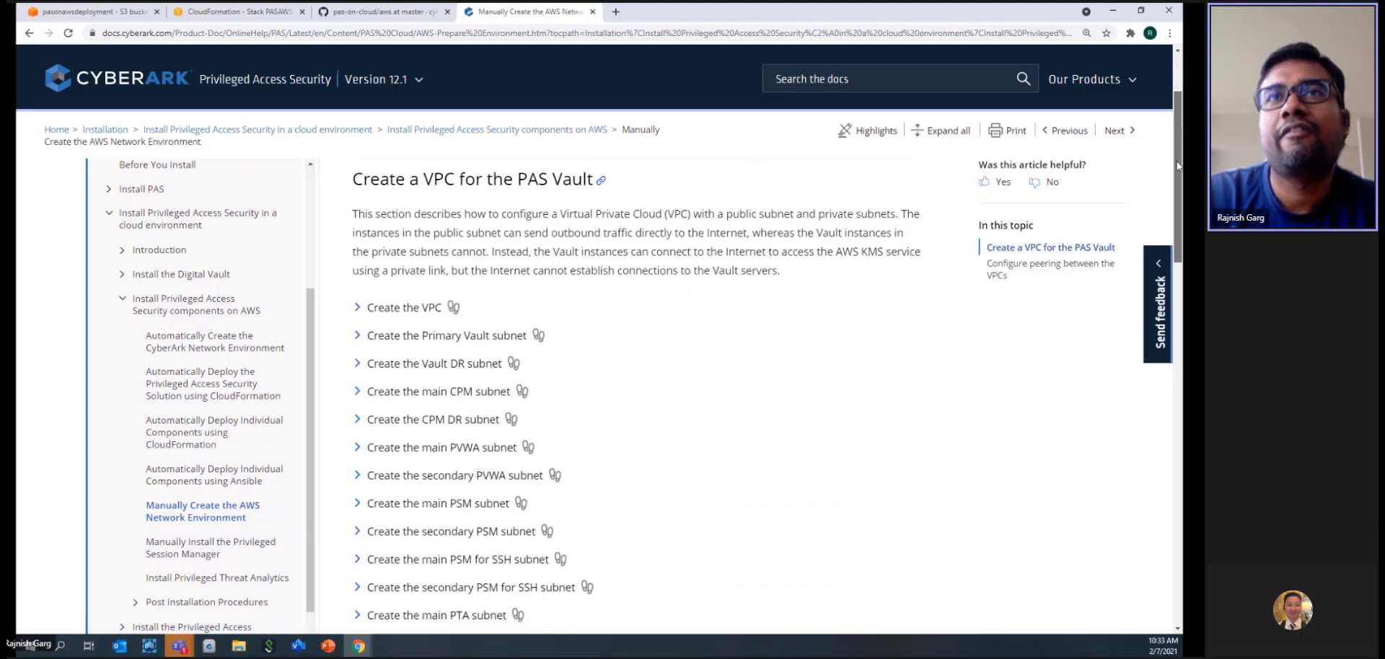
pyautogui.moveTo(1179, 166); pyautogui.dragTo(1179, 235)
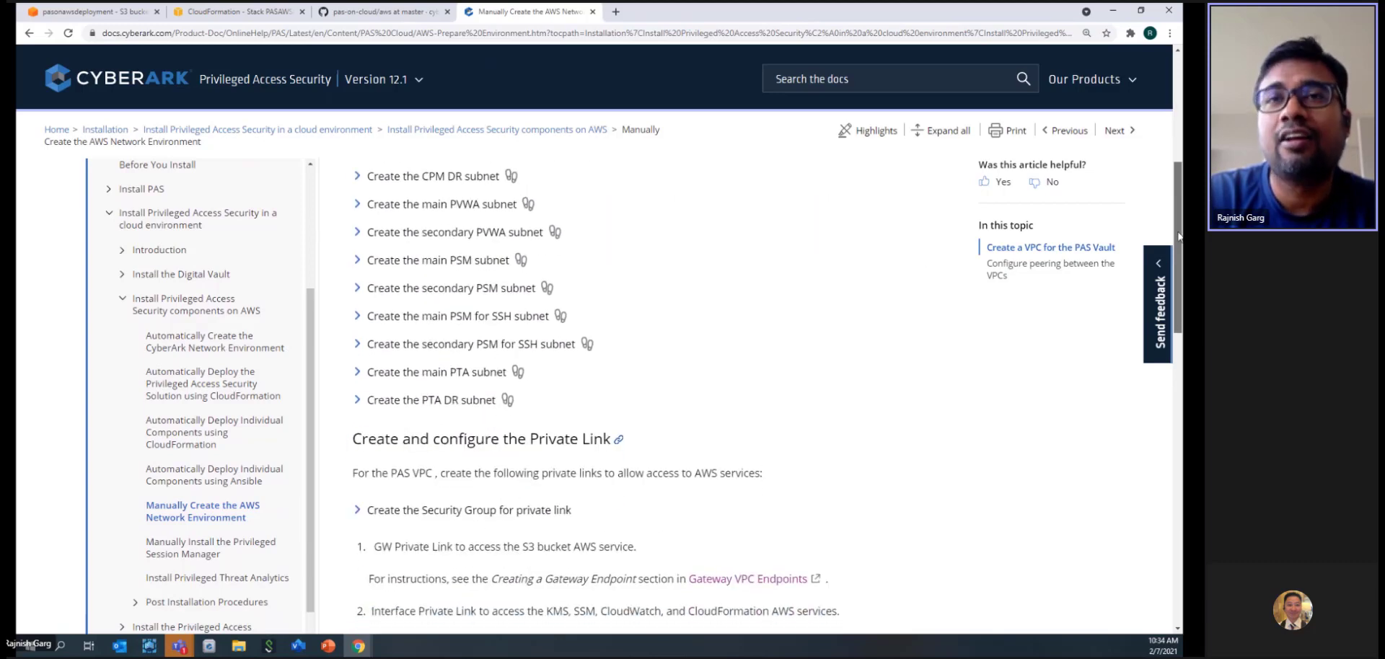
pyautogui.moveTo(1179, 235); pyautogui.dragTo(1158, 75)
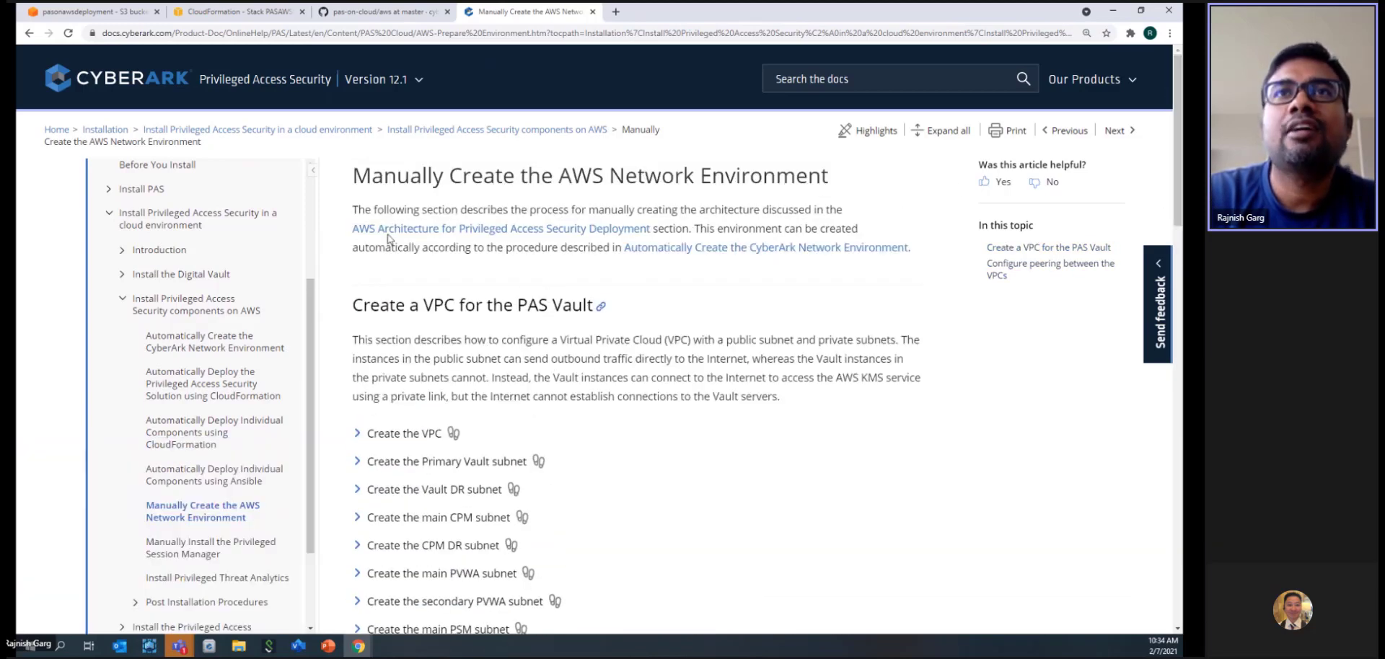
pyautogui.click(243, 18)
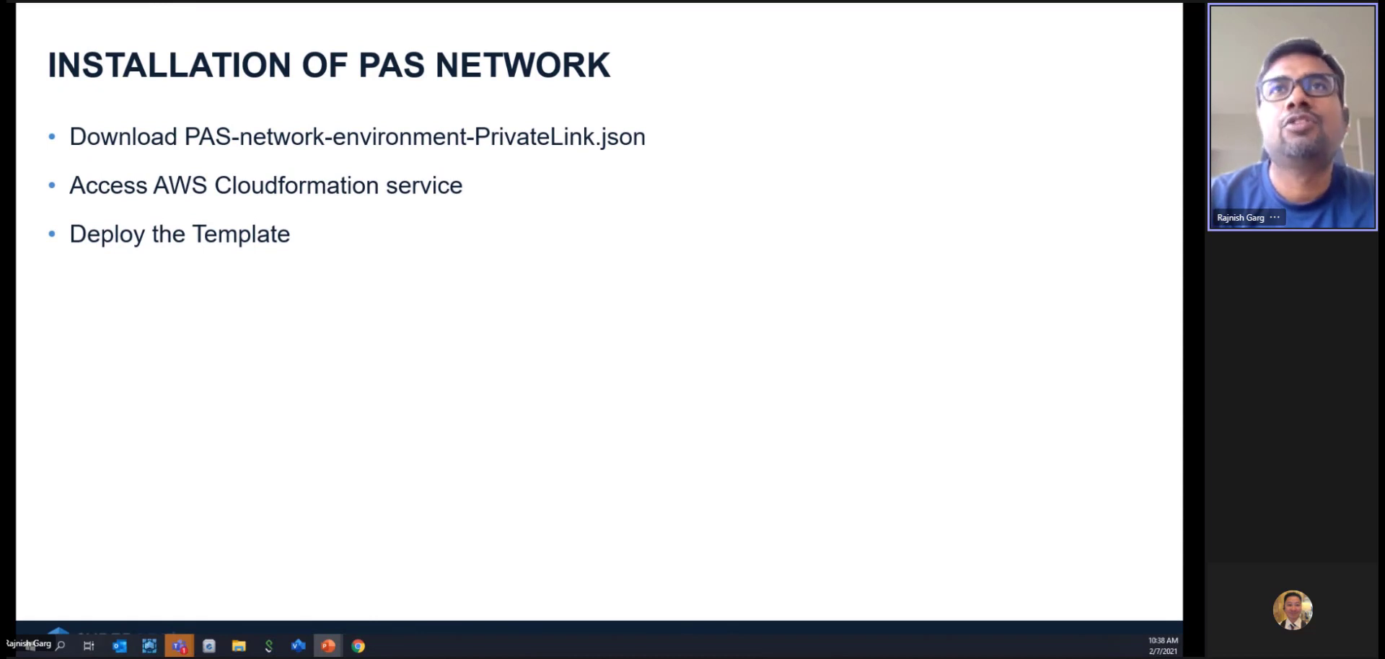
# Step: Present the Installation of PAS Components slide in PowerPoint, and examine the pasonawsdeployment bucket's public access permissions in the browser
pyautogui.press('Right')
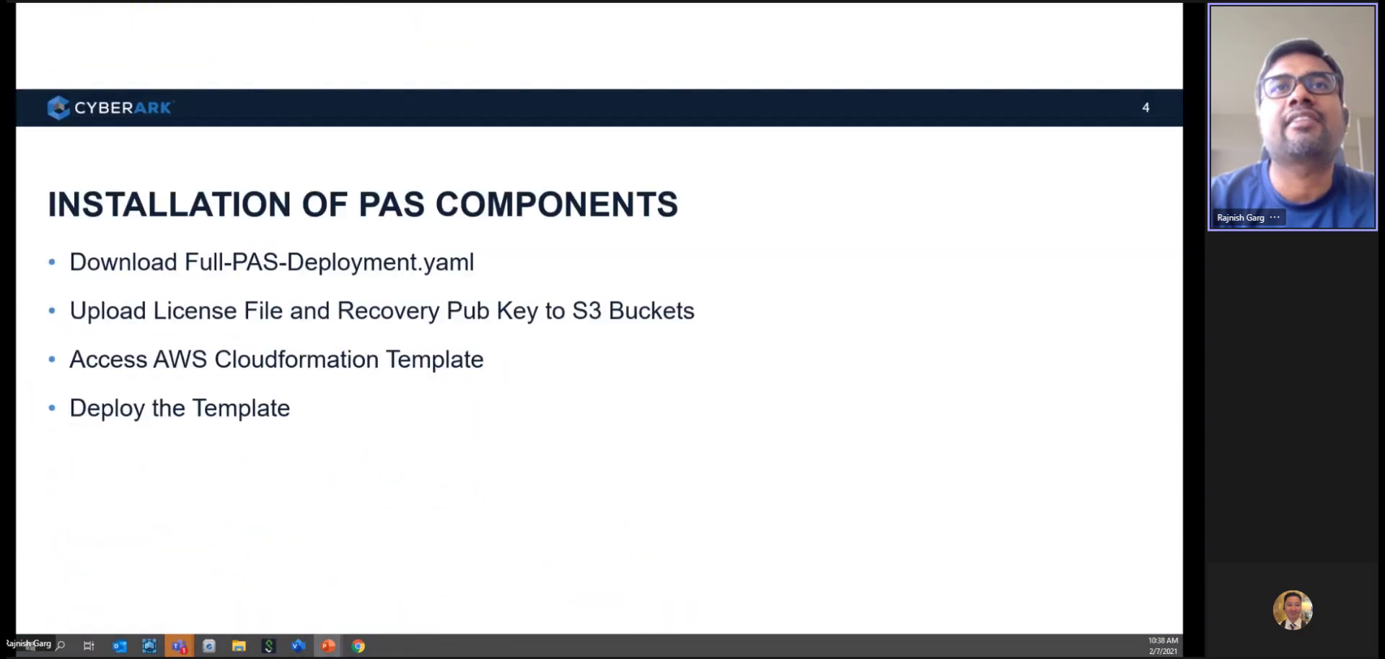
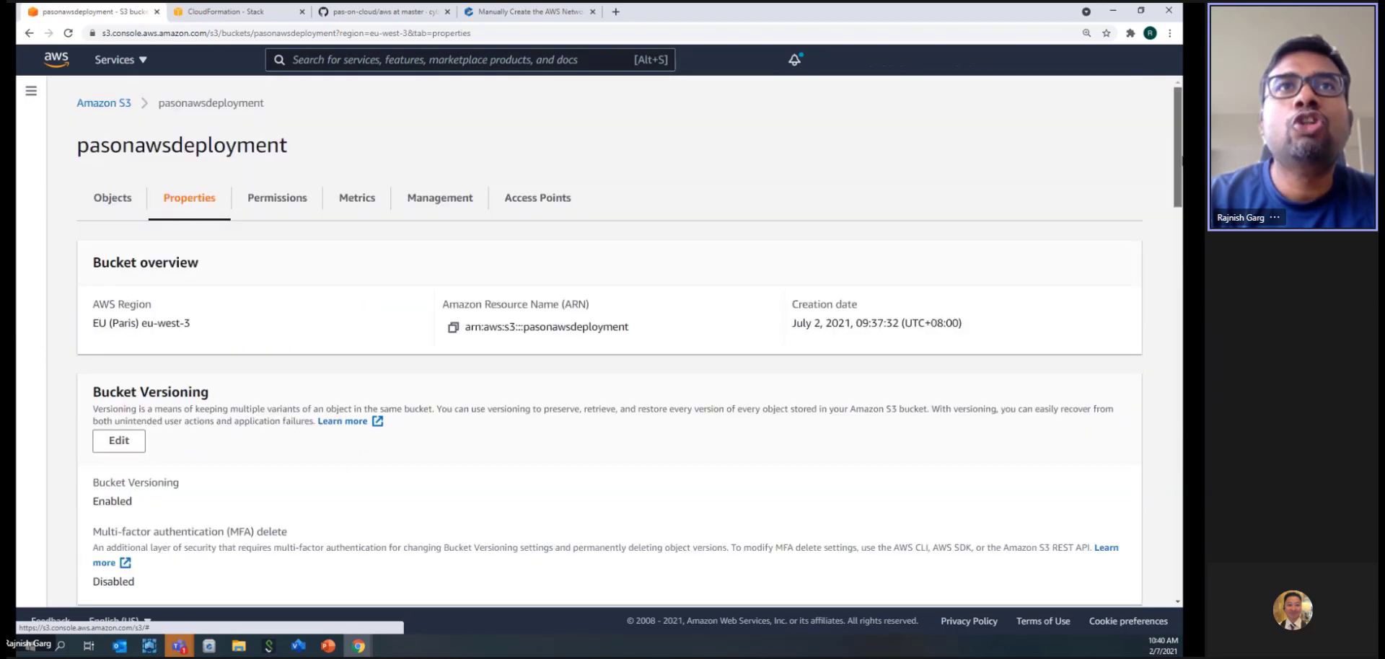
pyautogui.click(263, 206)
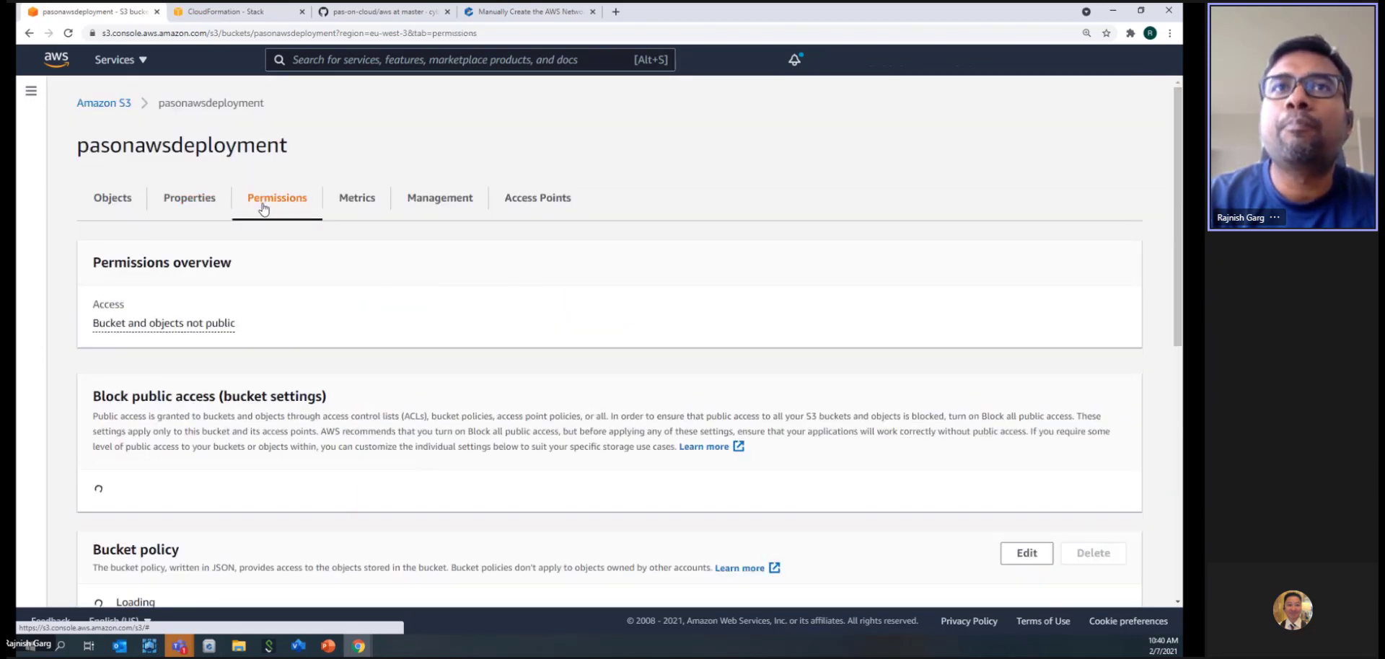
pyautogui.moveTo(1179, 204); pyautogui.dragTo(1177, 241)
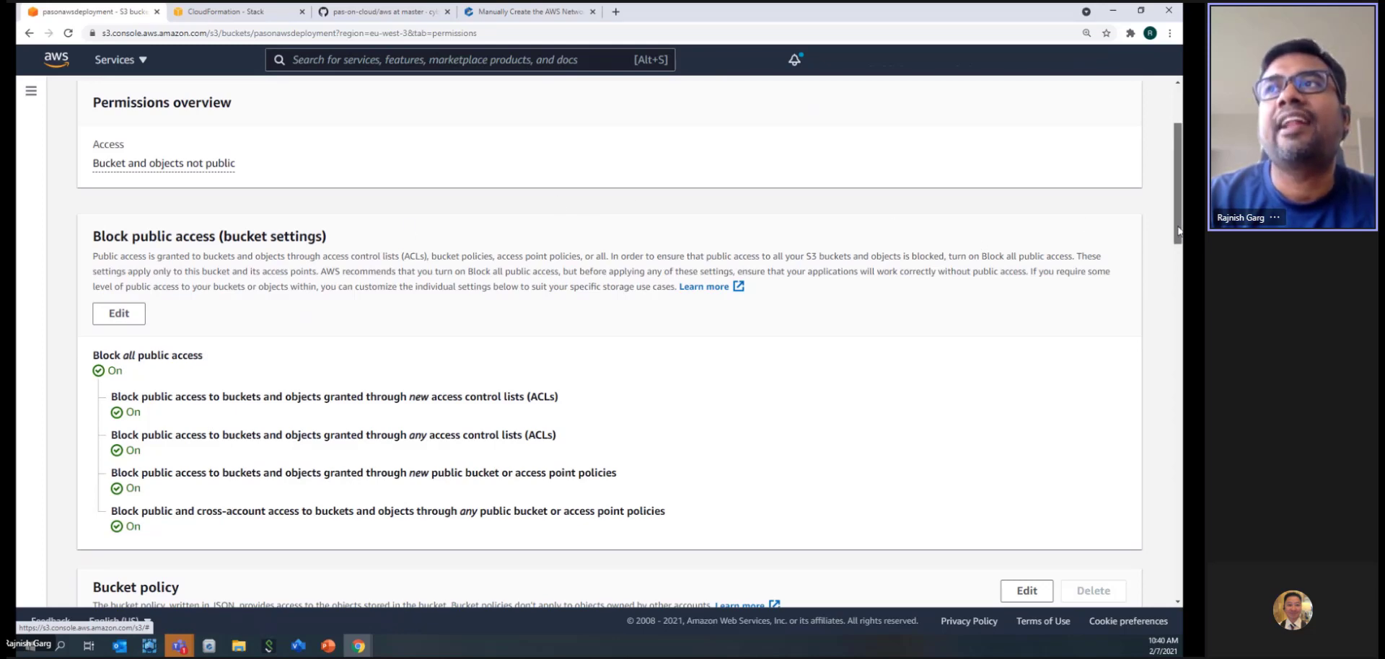
pyautogui.scroll(3, 1179, 229)
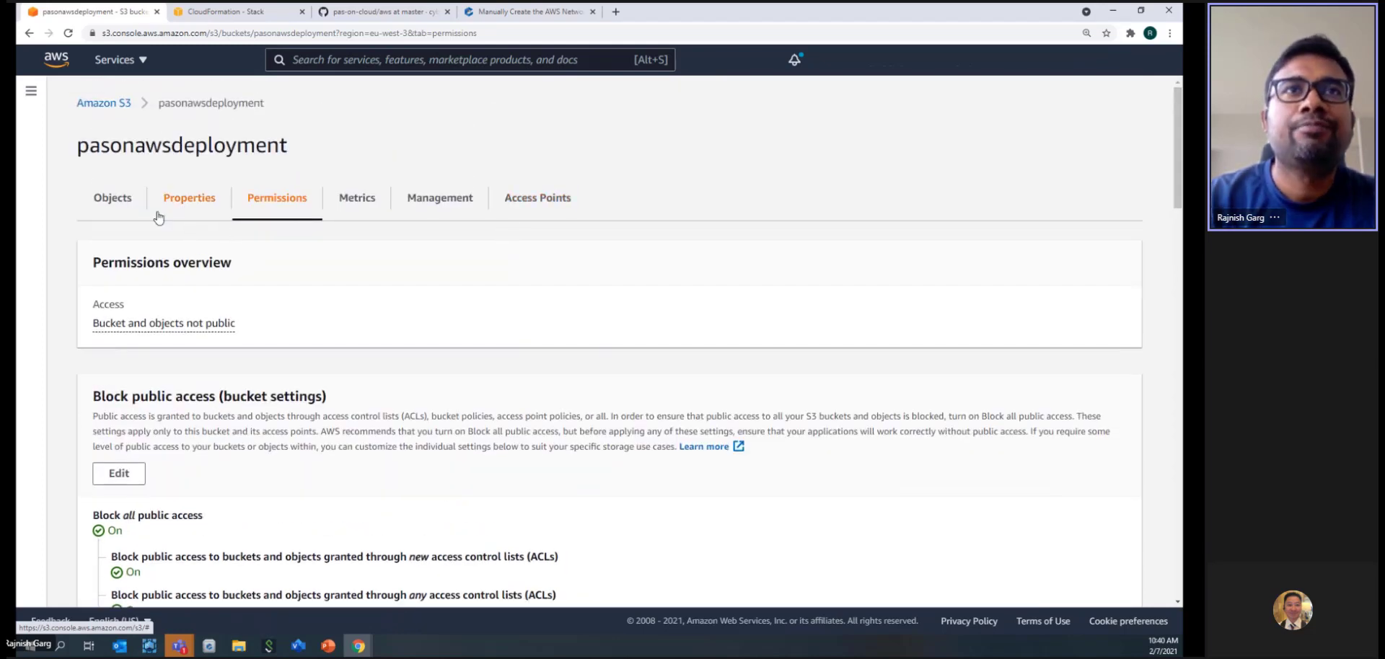
# Step: Start an upload to the pasonawsdeployment bucket's objects and add license.xml from the PAS on AWS folder
pyautogui.click(114, 196)
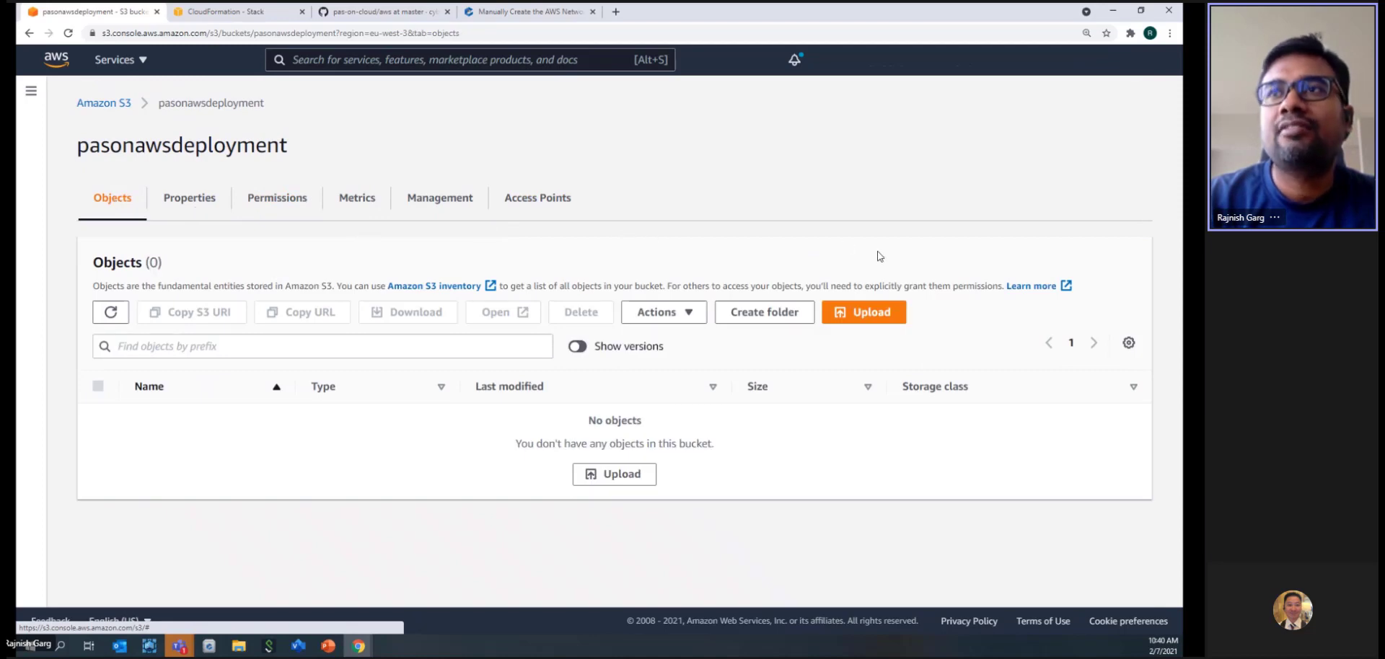
pyautogui.click(863, 313)
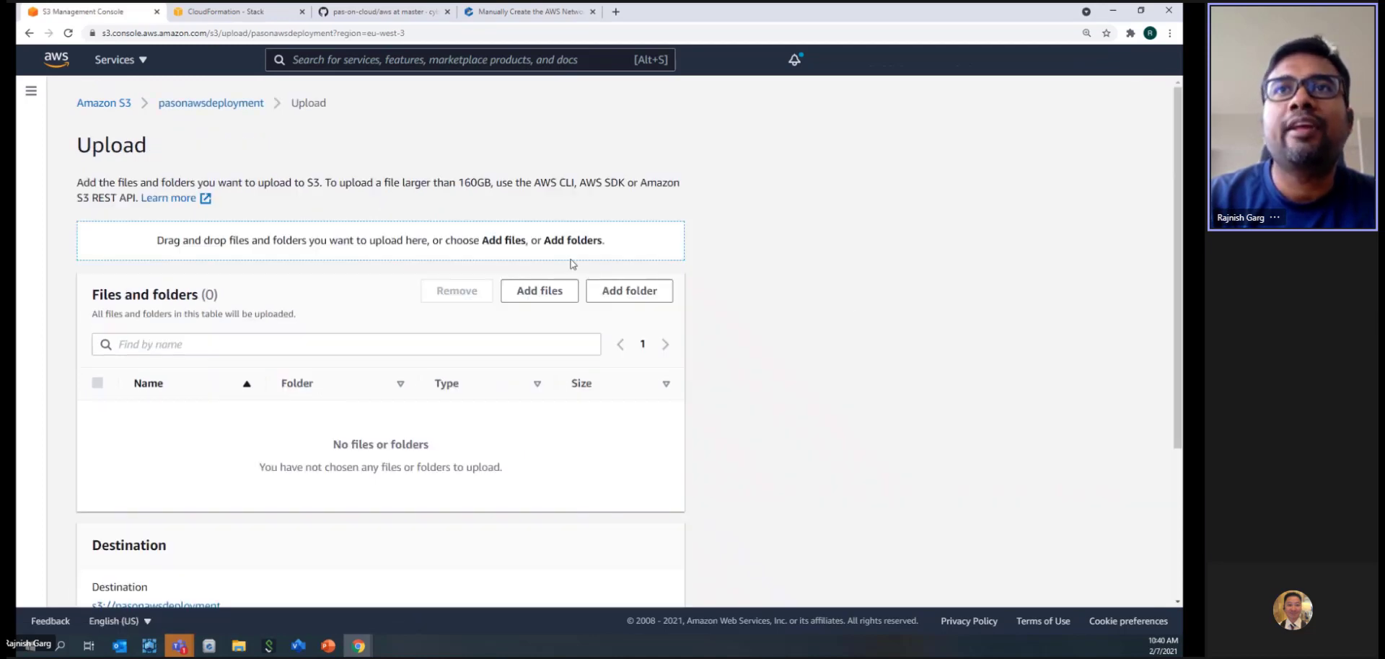
pyautogui.click(537, 288)
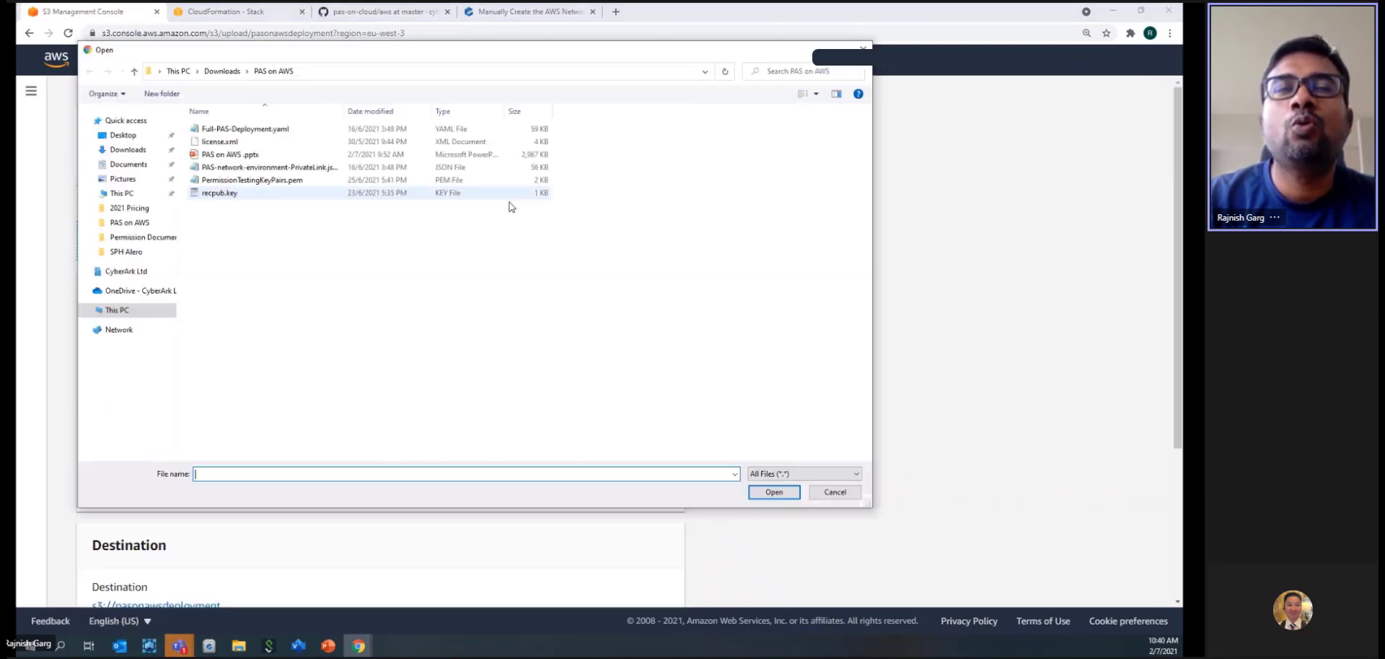
pyautogui.doubleClick(253, 142)
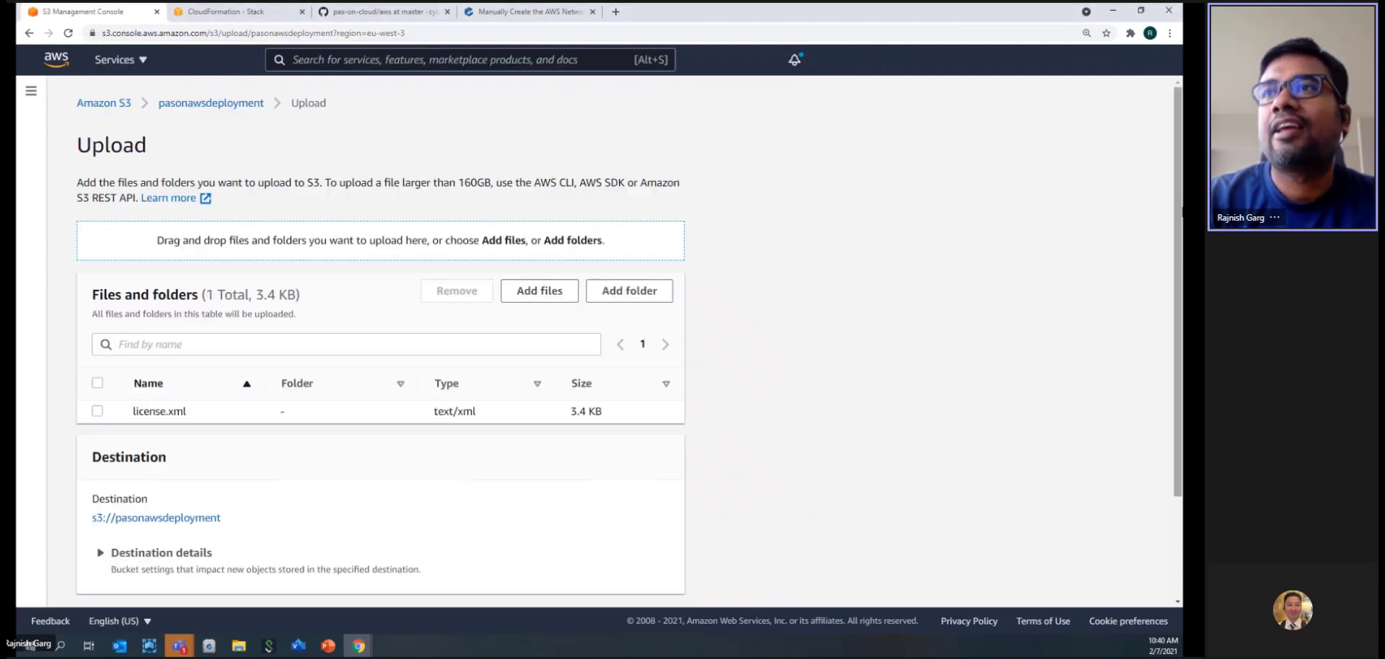
# Step: Upload the added license.xml to the pasonawsdeployment bucket and close the upload status
pyautogui.scroll(-3, 1177, 235)
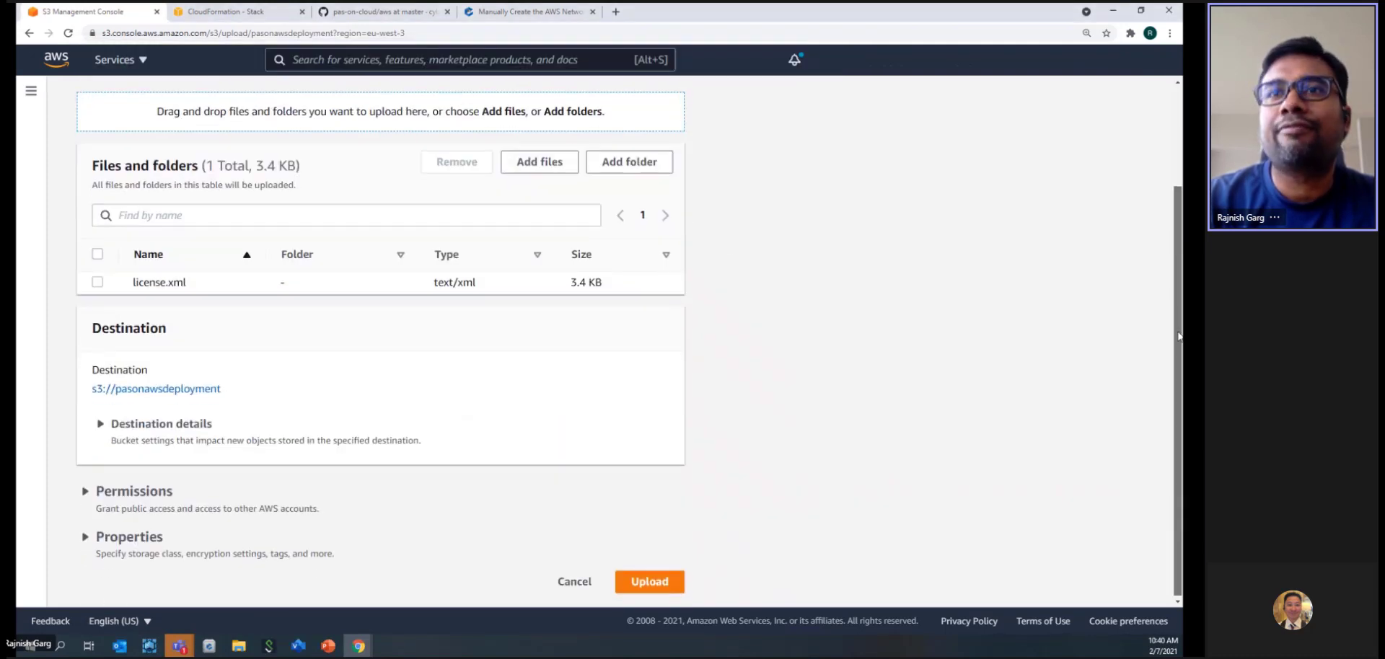
pyautogui.click(649, 578)
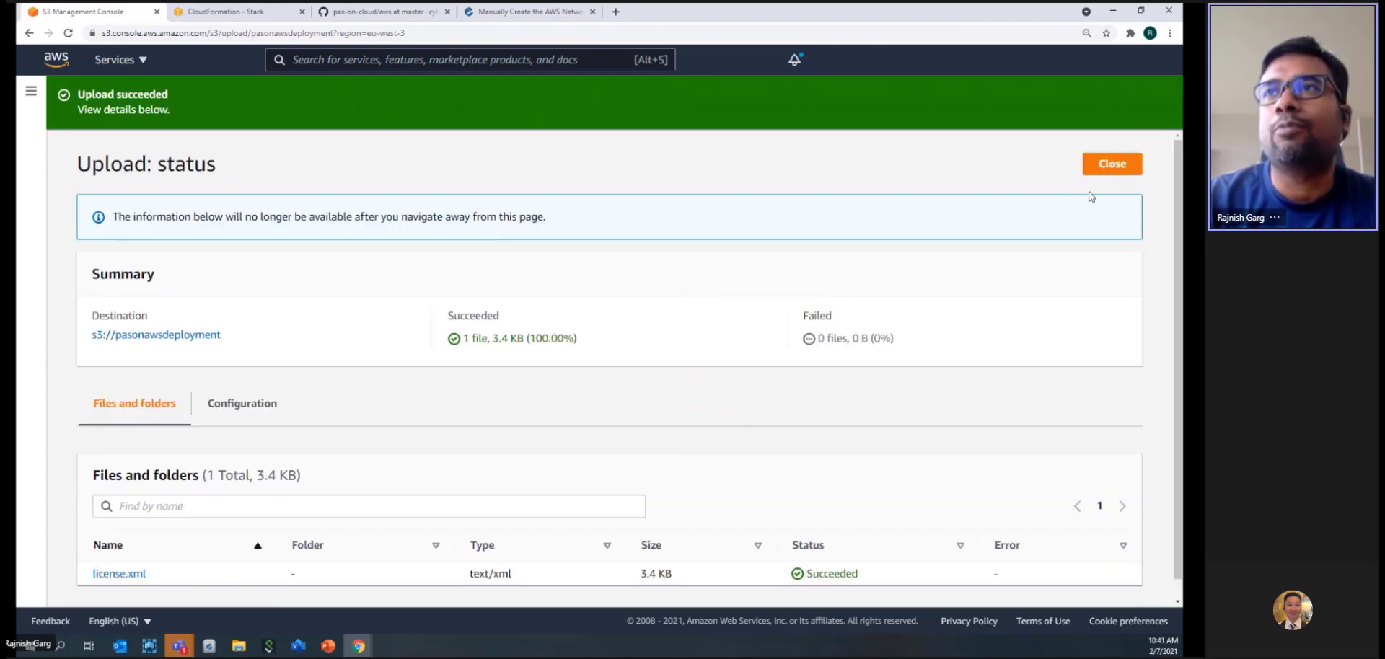
pyautogui.click(1111, 165)
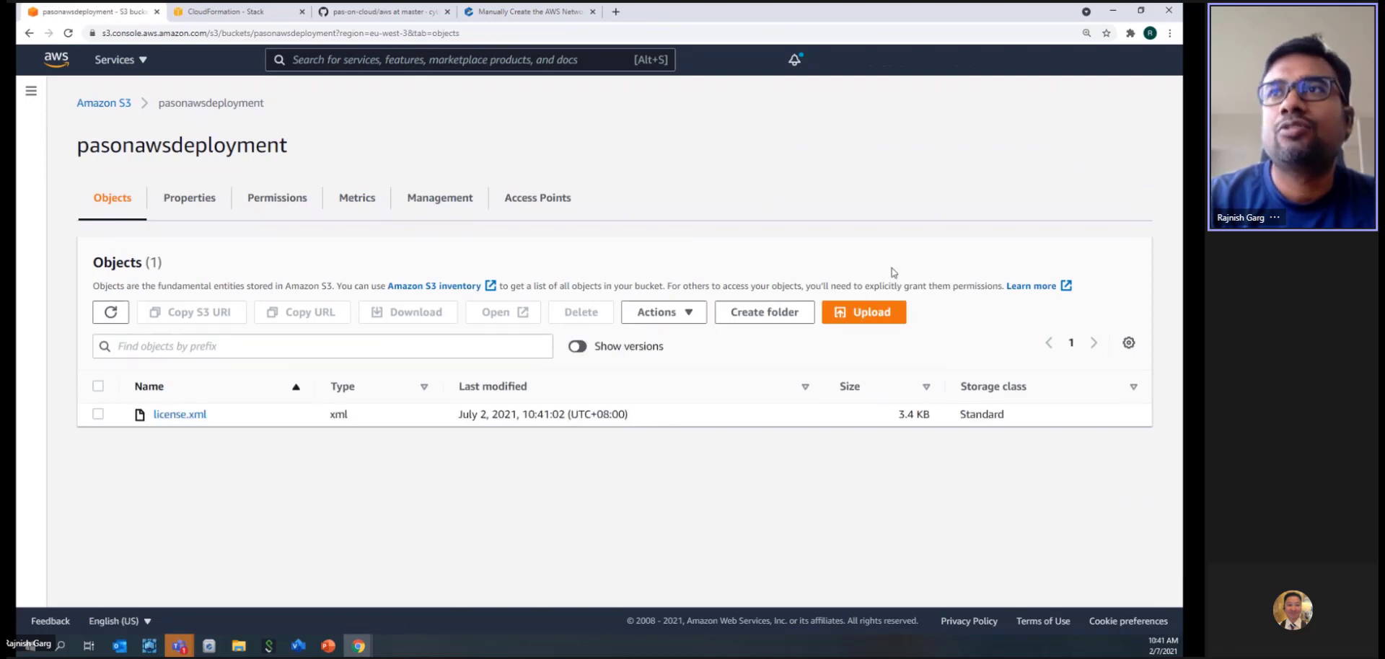
# Step: Upload recpub.key from the PAS on AWS folder to the pasonawsdeployment bucket and close the upload status
pyautogui.click(865, 312)
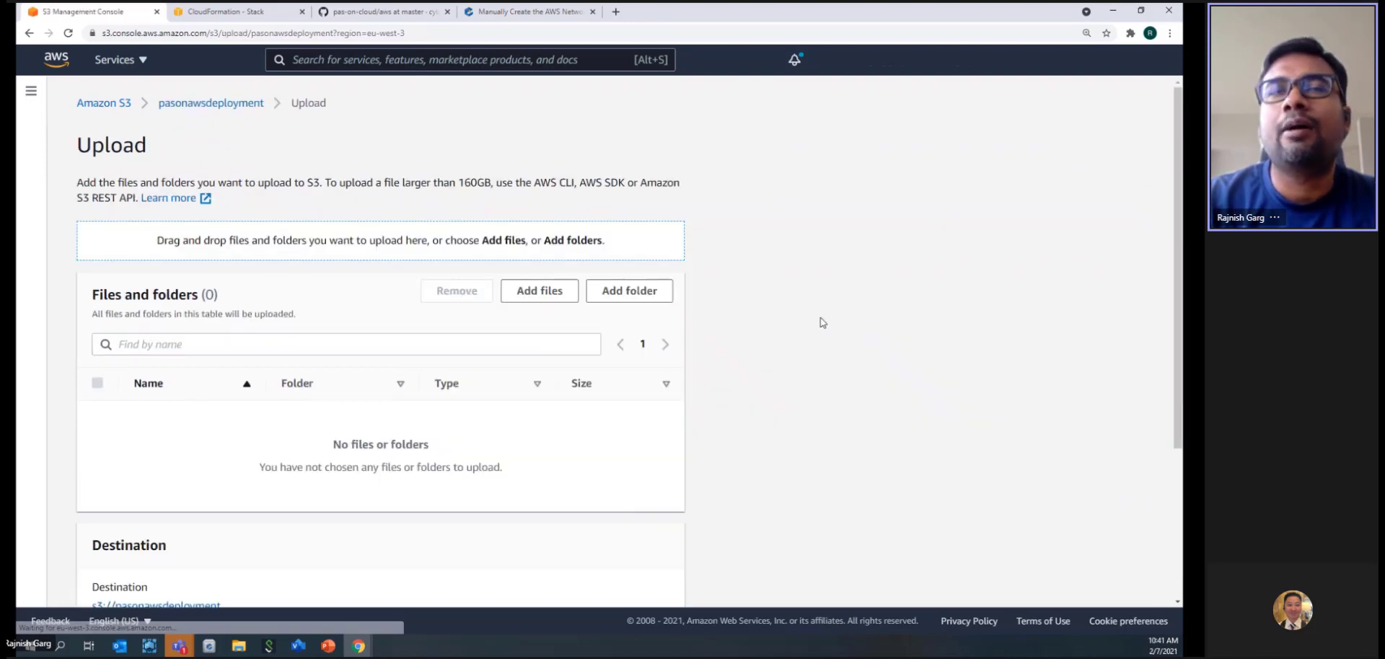
pyautogui.click(543, 293)
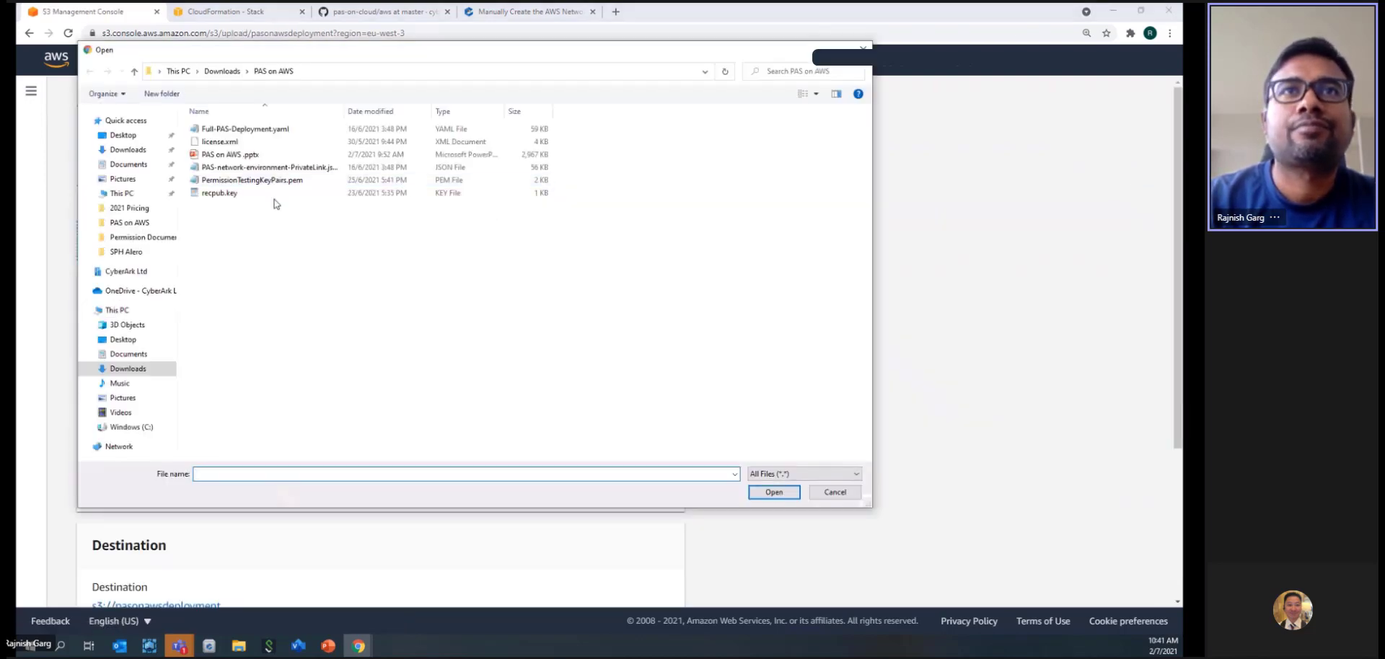
pyautogui.doubleClick(251, 193)
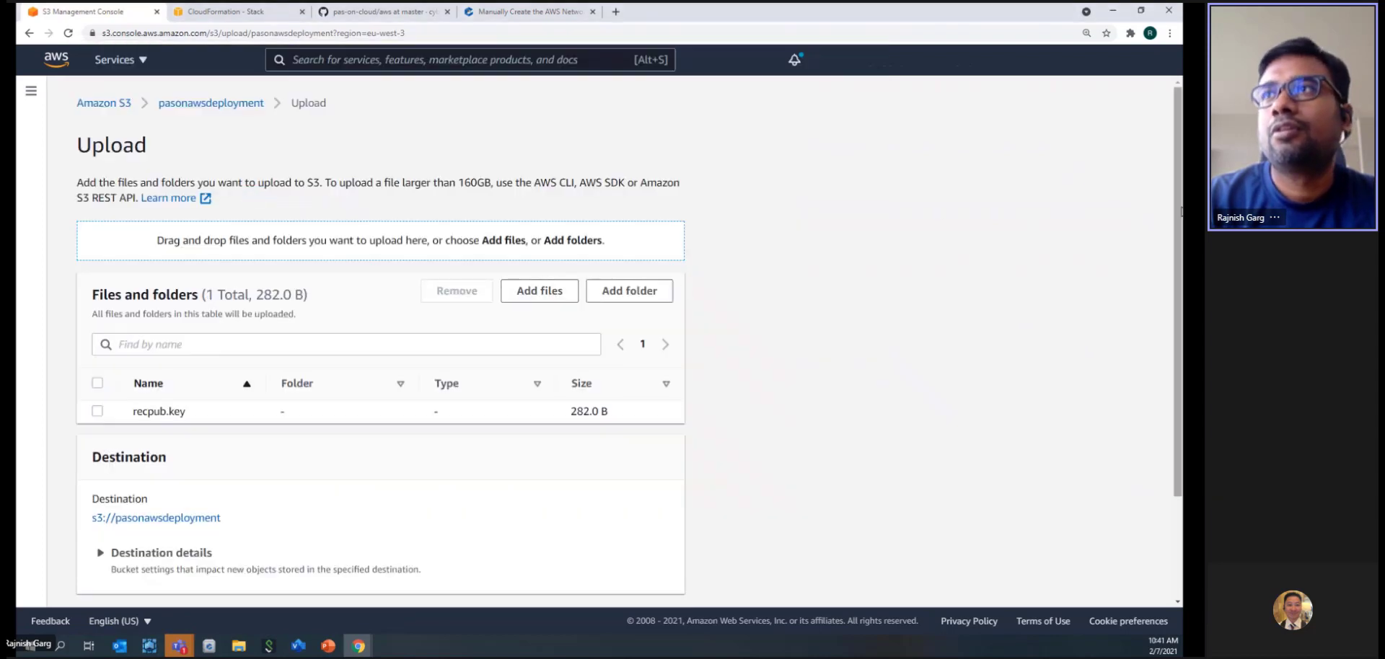
pyautogui.moveTo(1178, 211); pyautogui.dragTo(1178, 317)
pyautogui.click(649, 577)
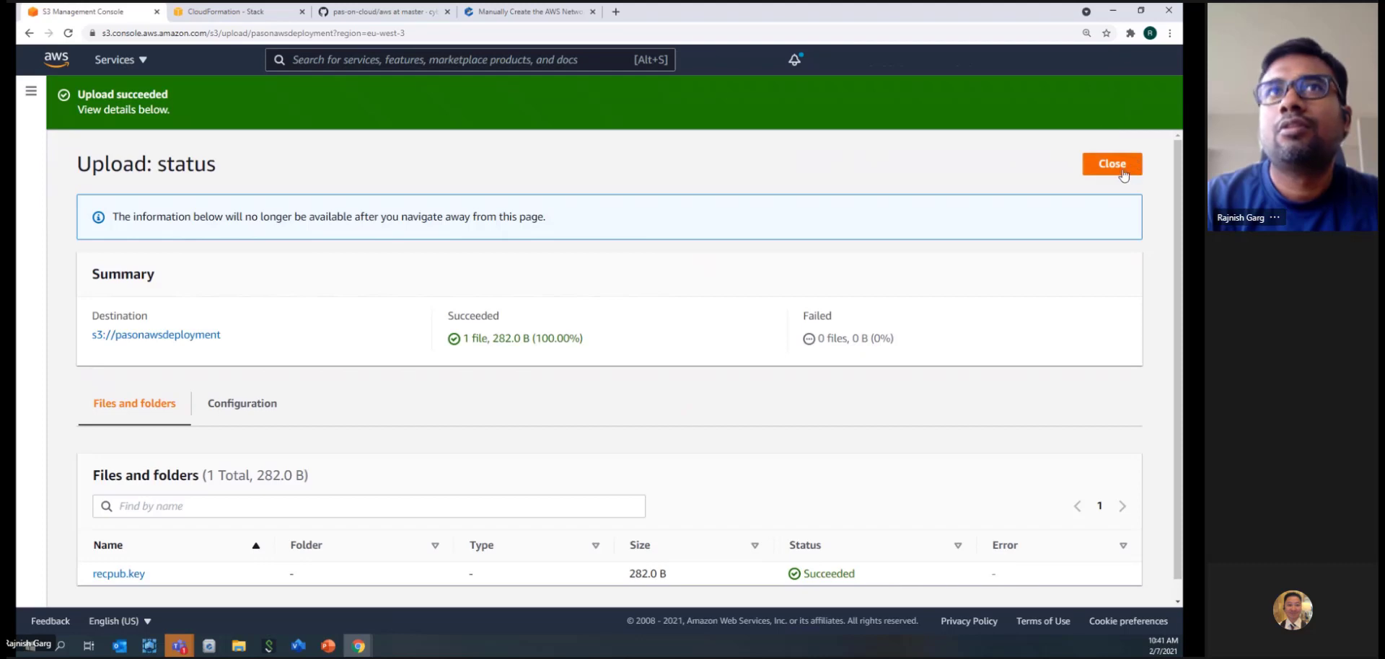
pyautogui.click(1111, 165)
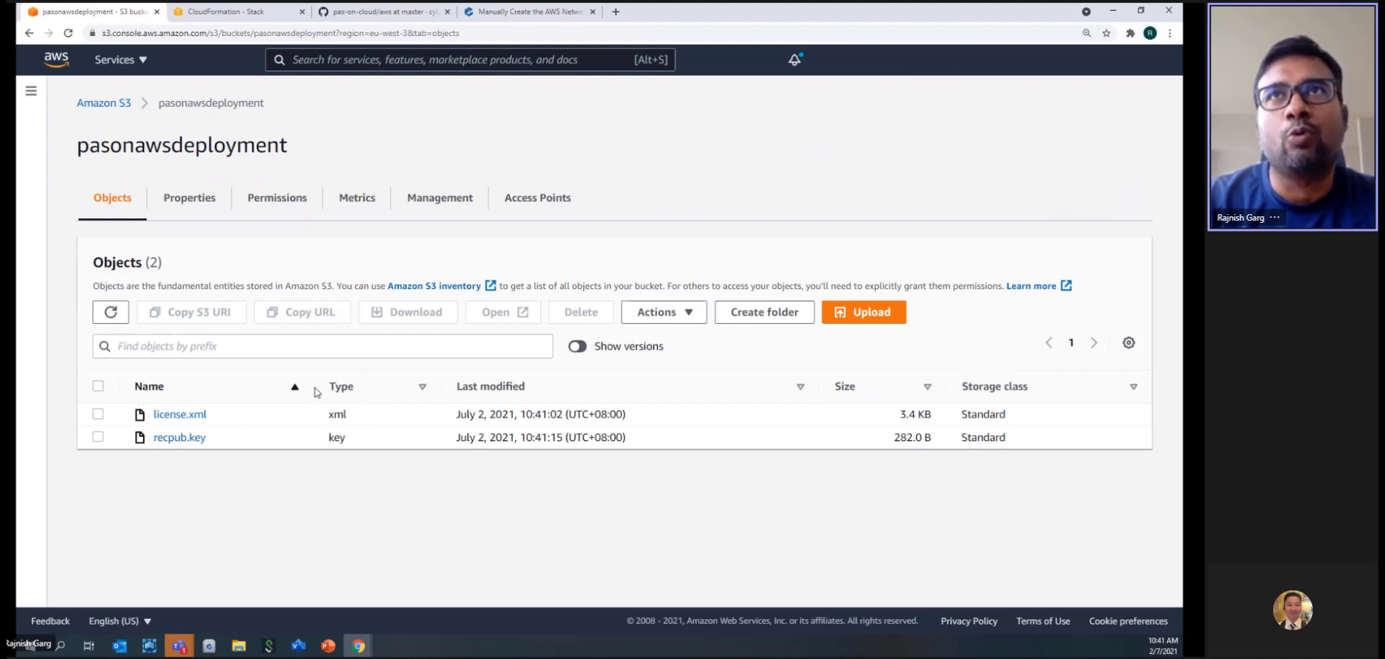
# Step: In CloudFormation, start a new stack with Full-PAS-Deployment.yaml as the uploaded template file and proceed to the stack details
pyautogui.click(234, 13)
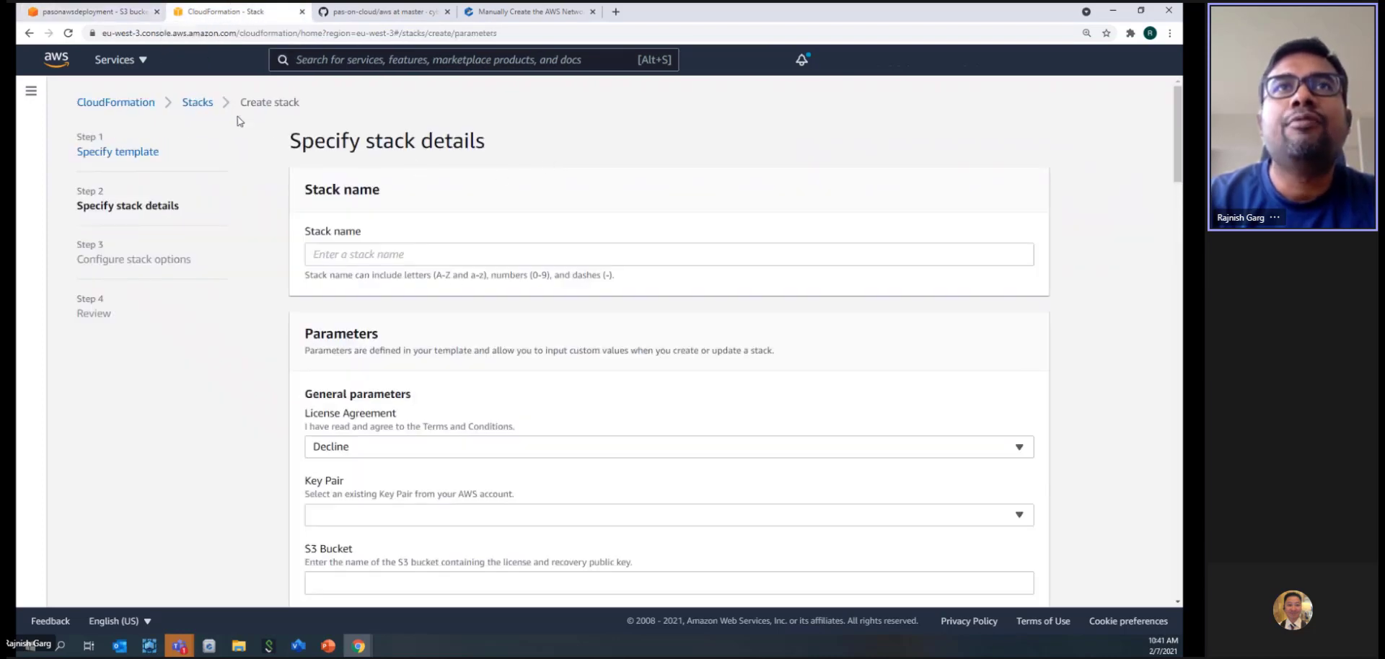
pyautogui.click(199, 103)
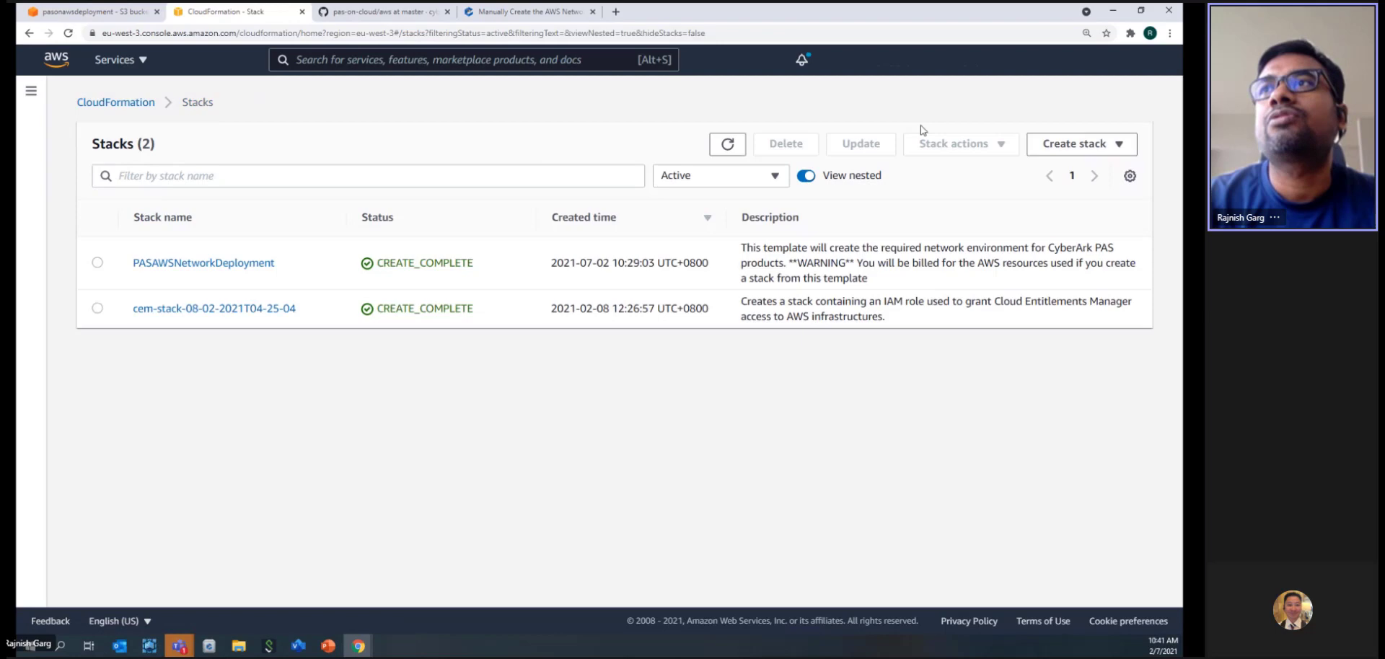
pyautogui.click(1080, 144)
pyautogui.click(1021, 173)
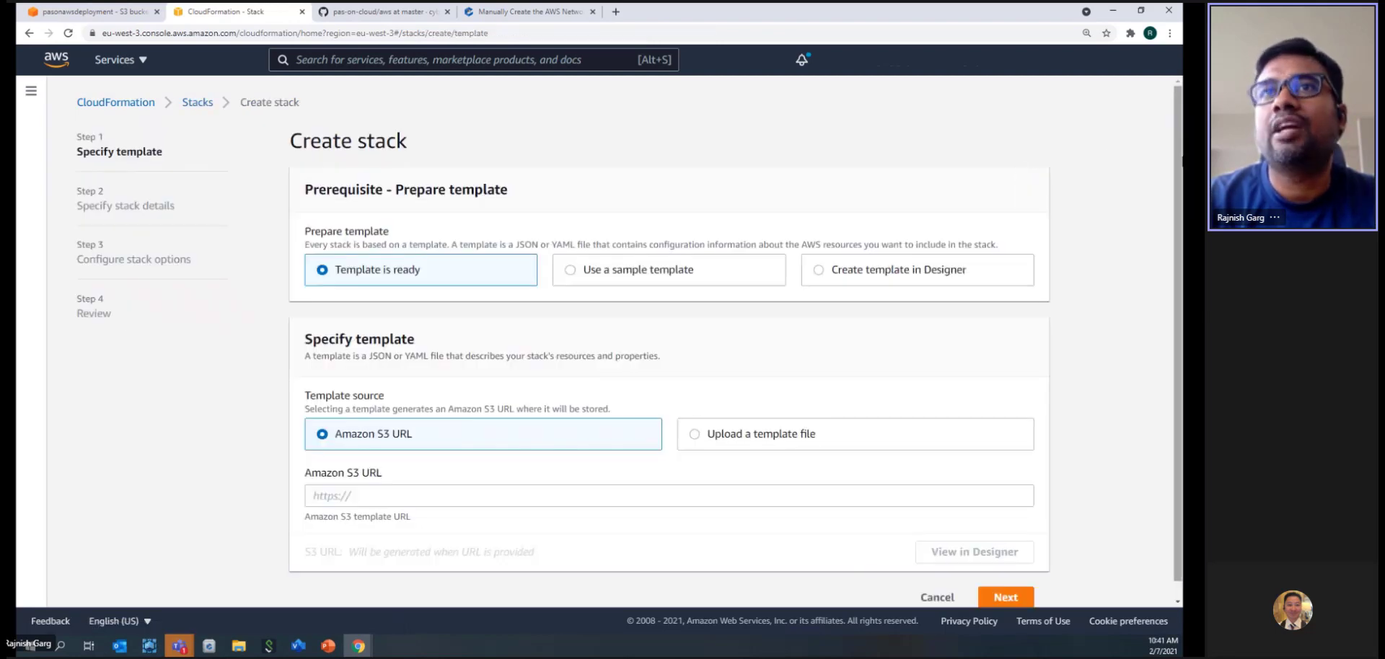
pyautogui.click(715, 442)
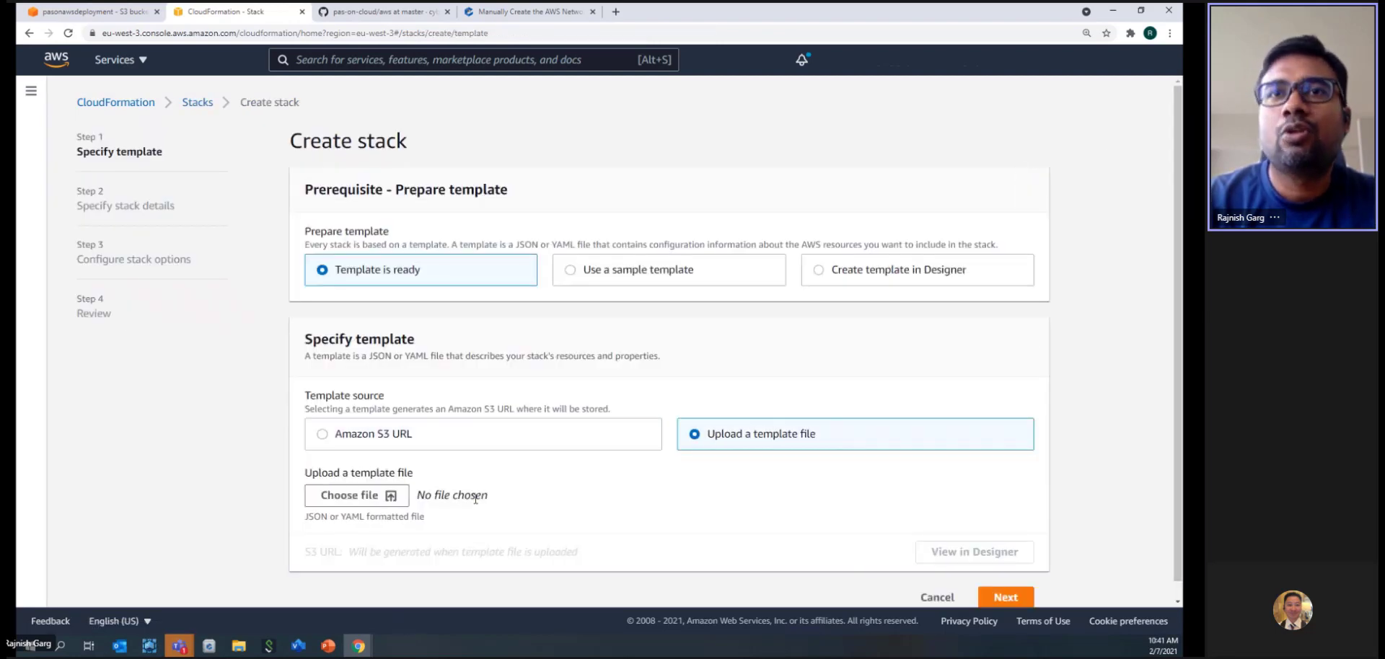
pyautogui.click(361, 495)
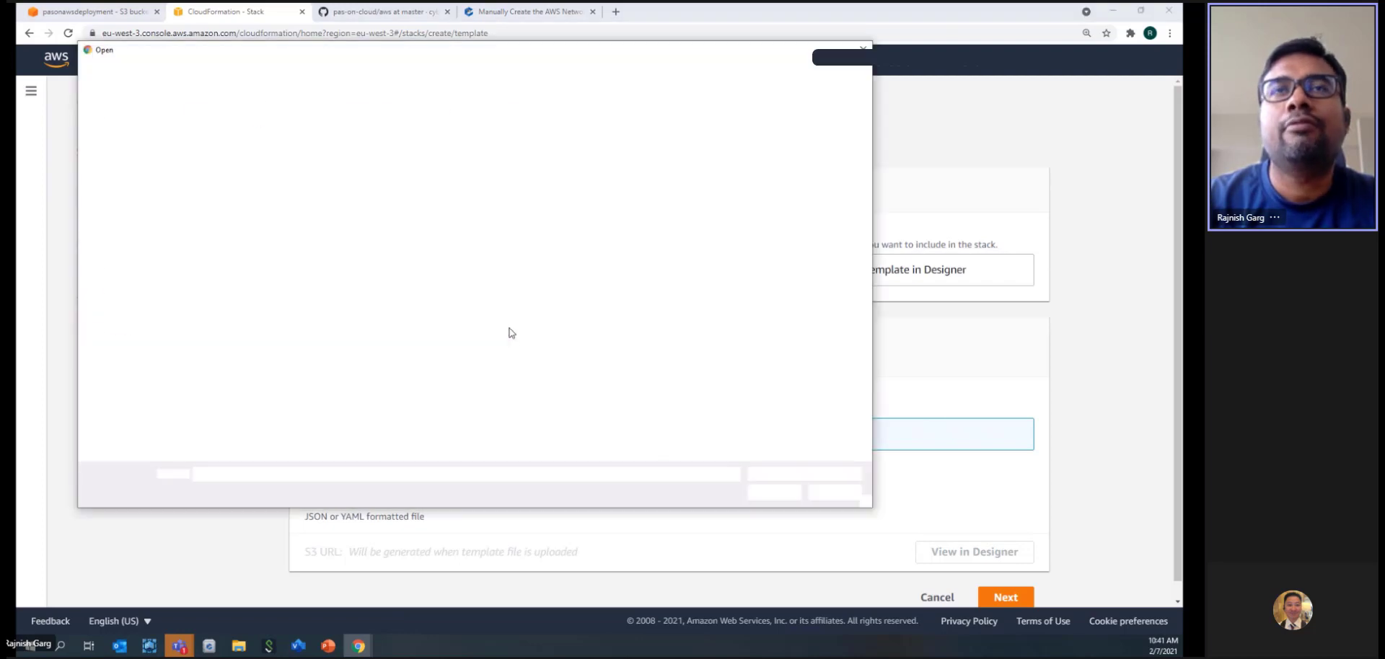
pyautogui.doubleClick(276, 131)
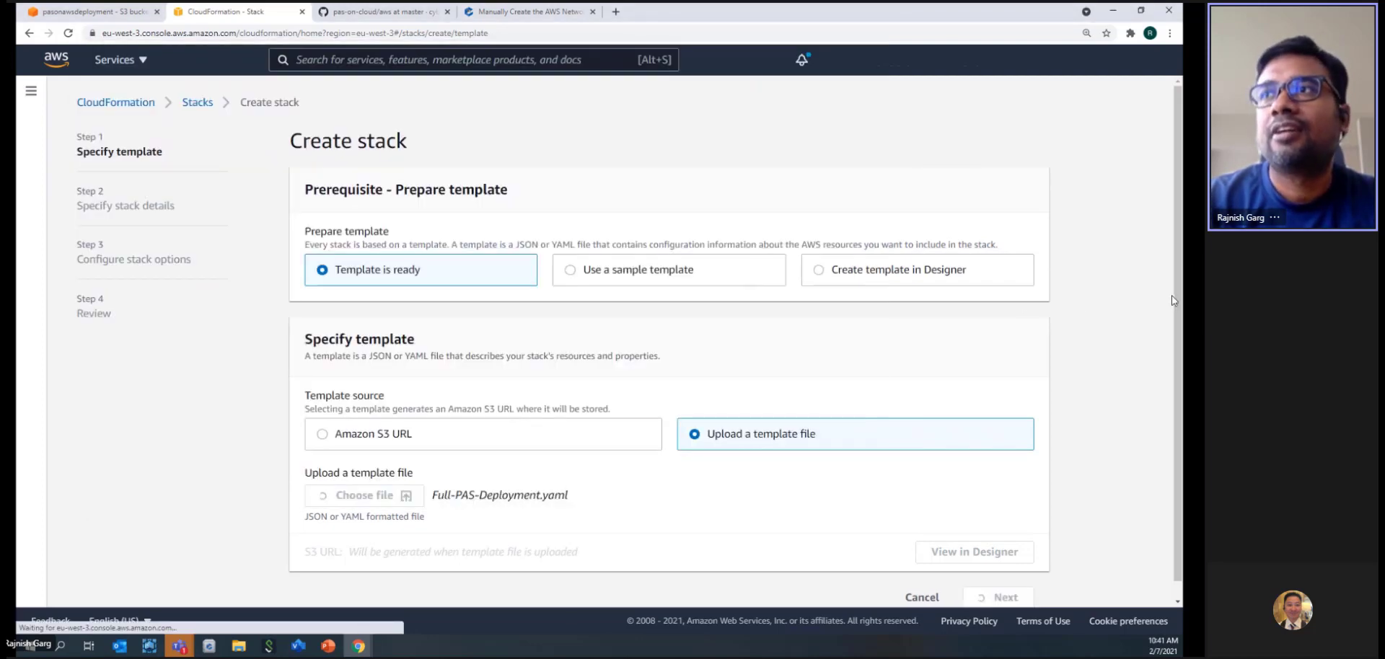
pyautogui.scroll(-1, 1172, 301)
pyautogui.click(1003, 580)
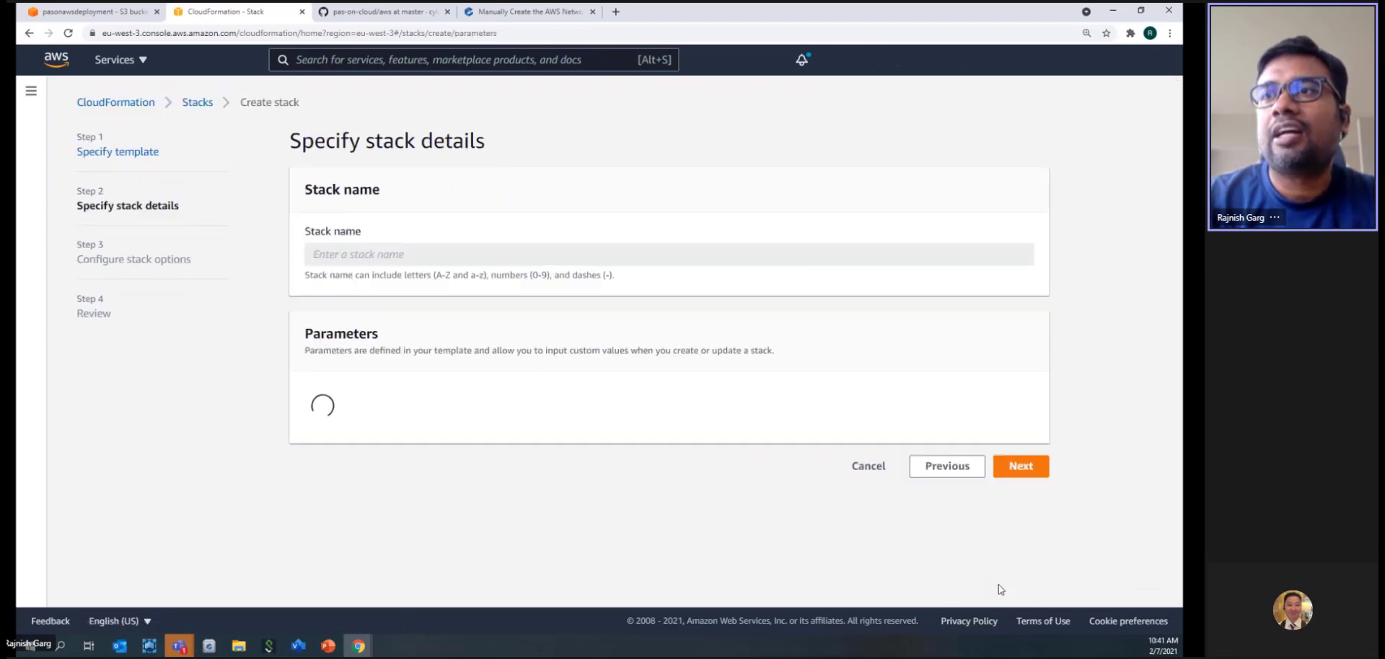
# Step: Name the stack PASComponentAWS and set its License Agreement parameter to Accept
pyautogui.click(415, 253)
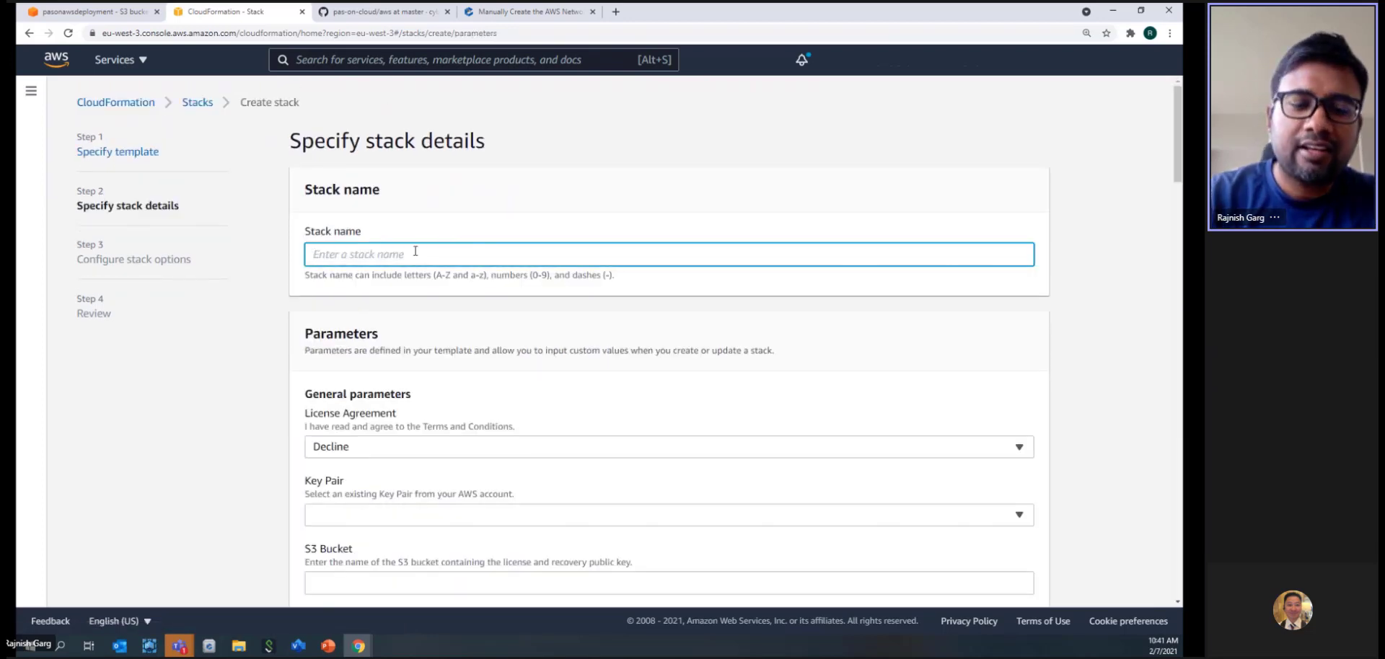
pyautogui.write('P')
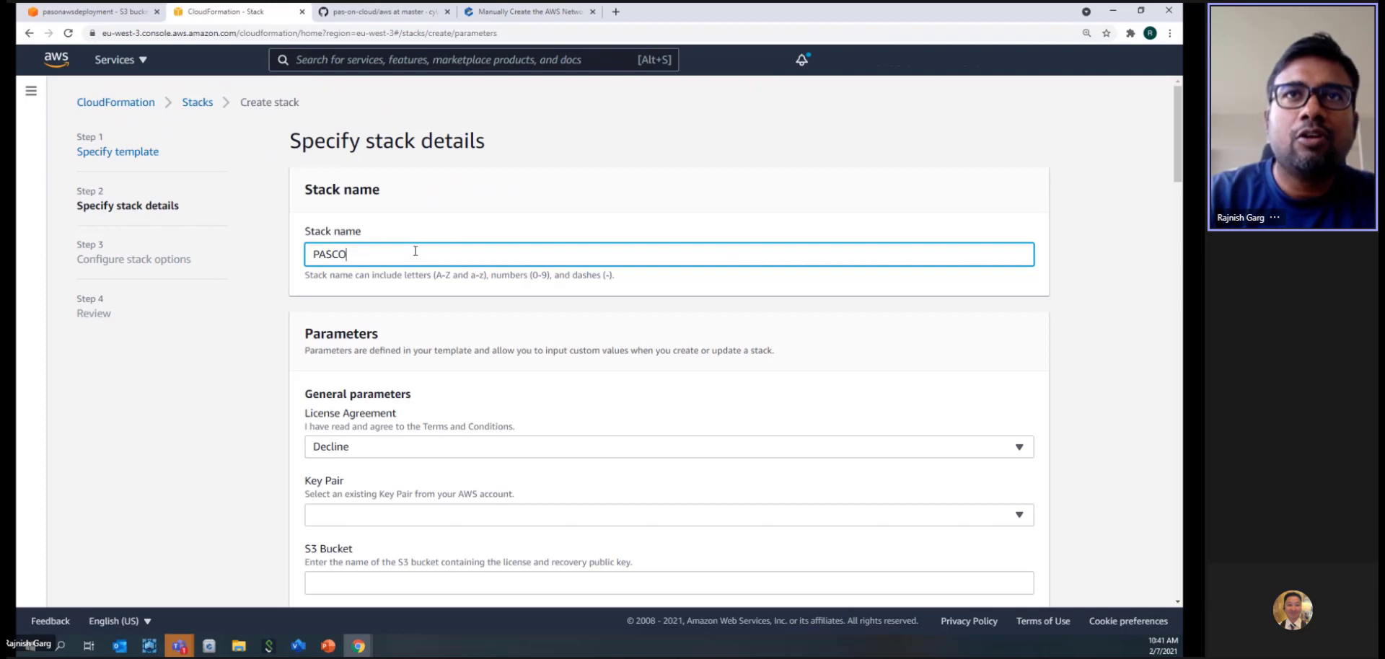
pyautogui.write('ASComponentAWS')
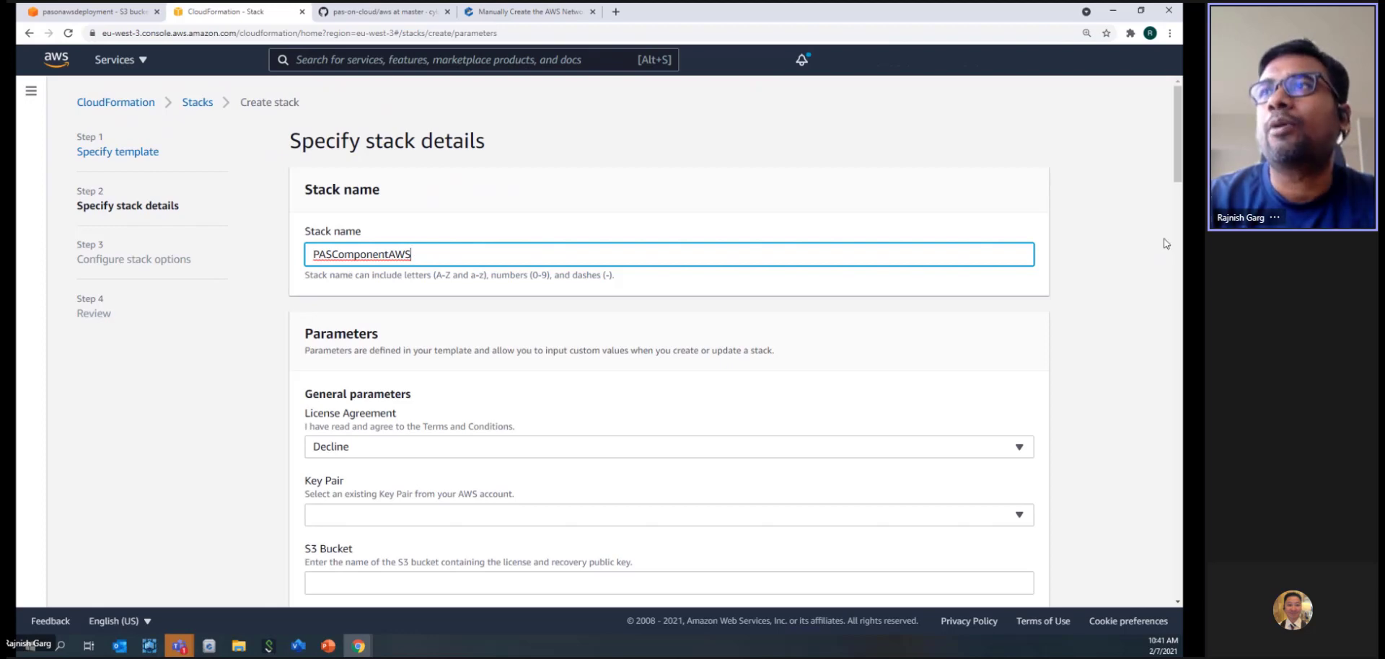
pyautogui.moveTo(1178, 189); pyautogui.dragTo(1173, 218)
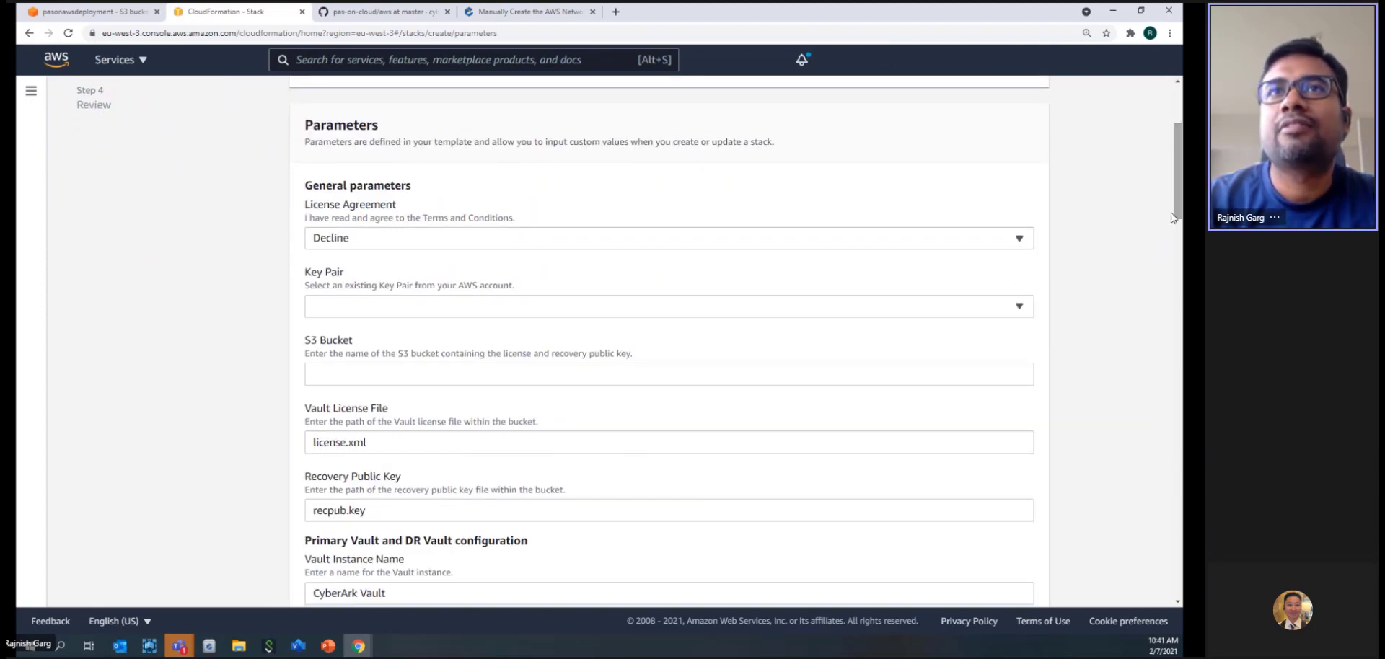
pyautogui.click(1017, 238)
pyautogui.click(903, 267)
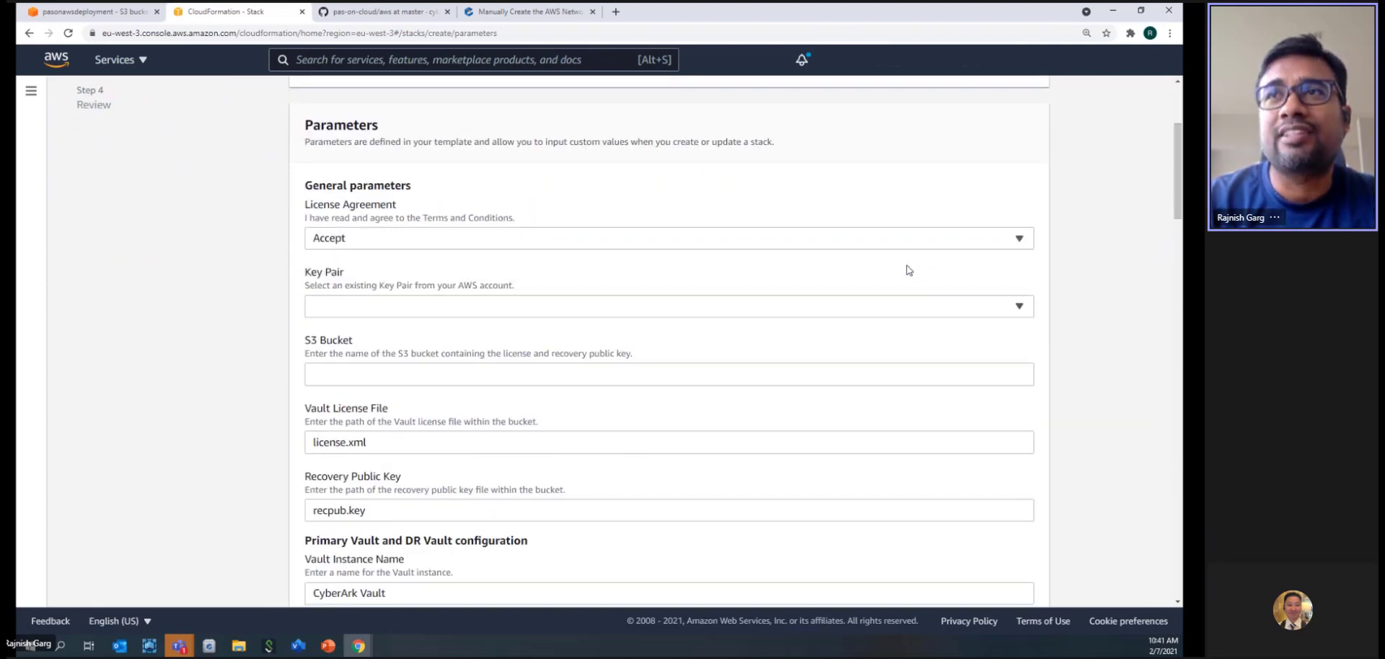
# Step: Check the options offered for the Key Pair parameter, and bring up the list of AWS services
pyautogui.click(1019, 307)
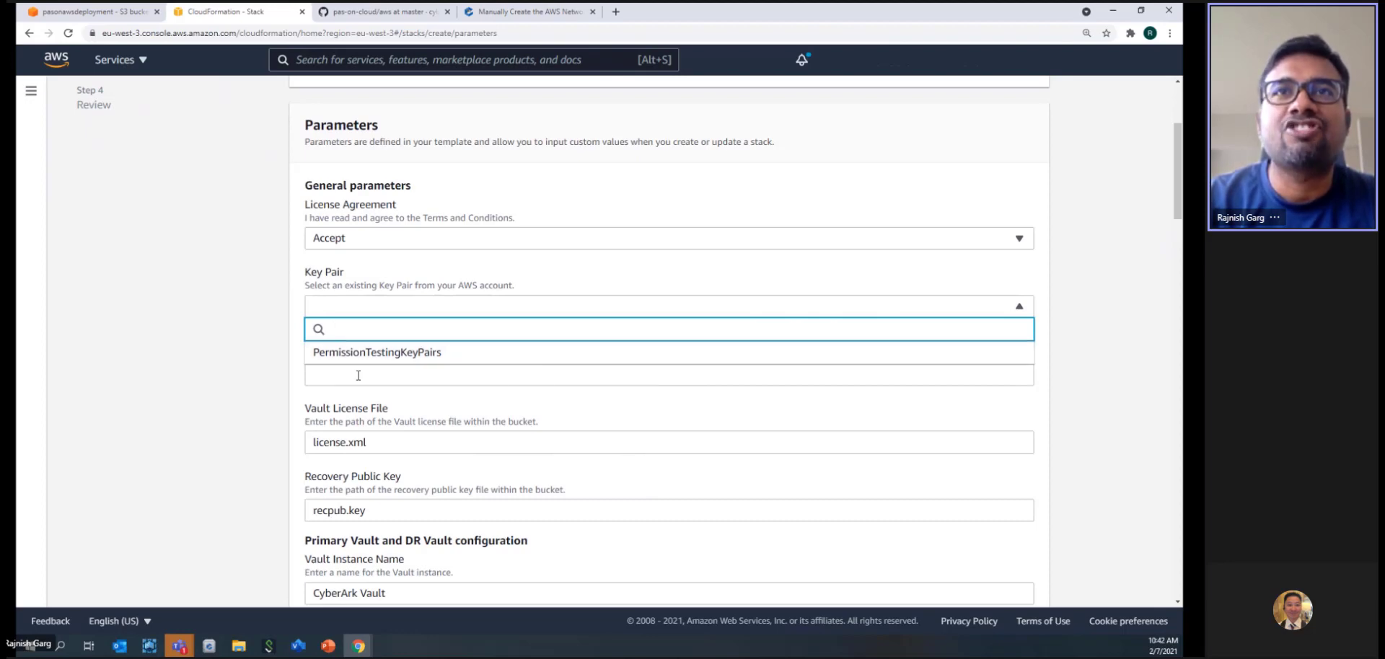
pyautogui.click(223, 328)
pyautogui.click(141, 65)
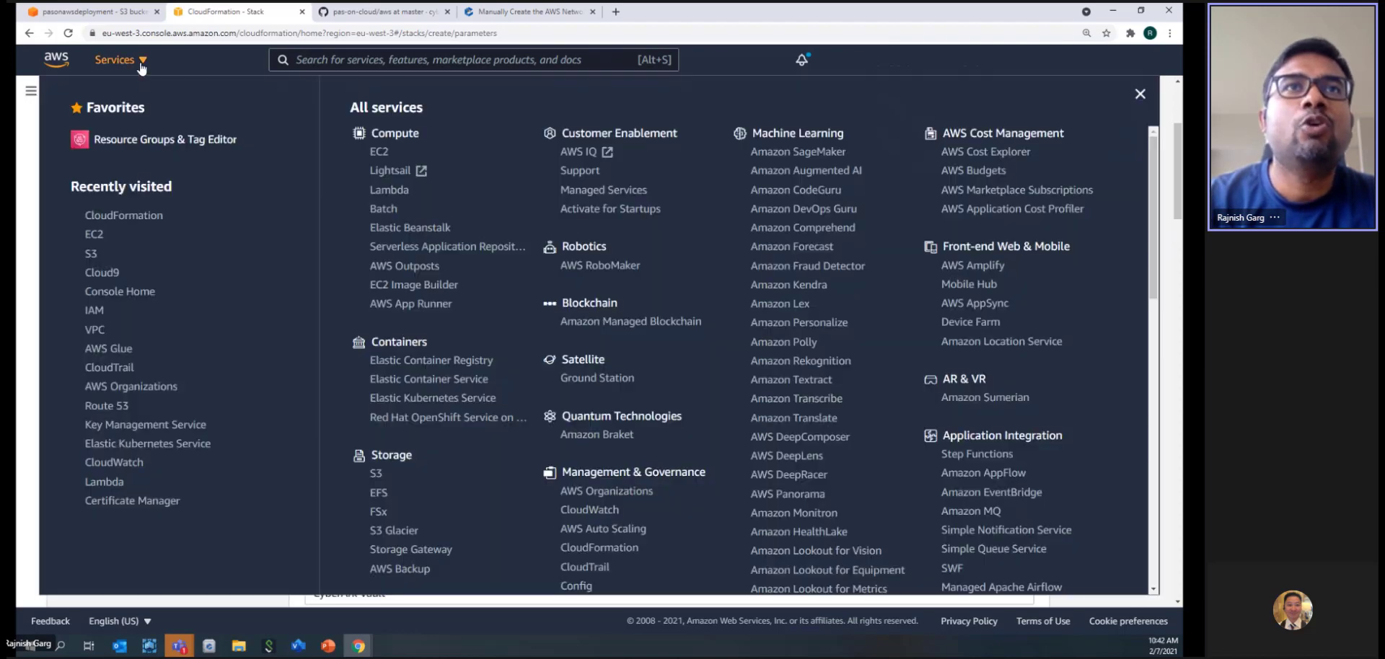
pyautogui.rightClick(92, 234)
pyautogui.click(134, 258)
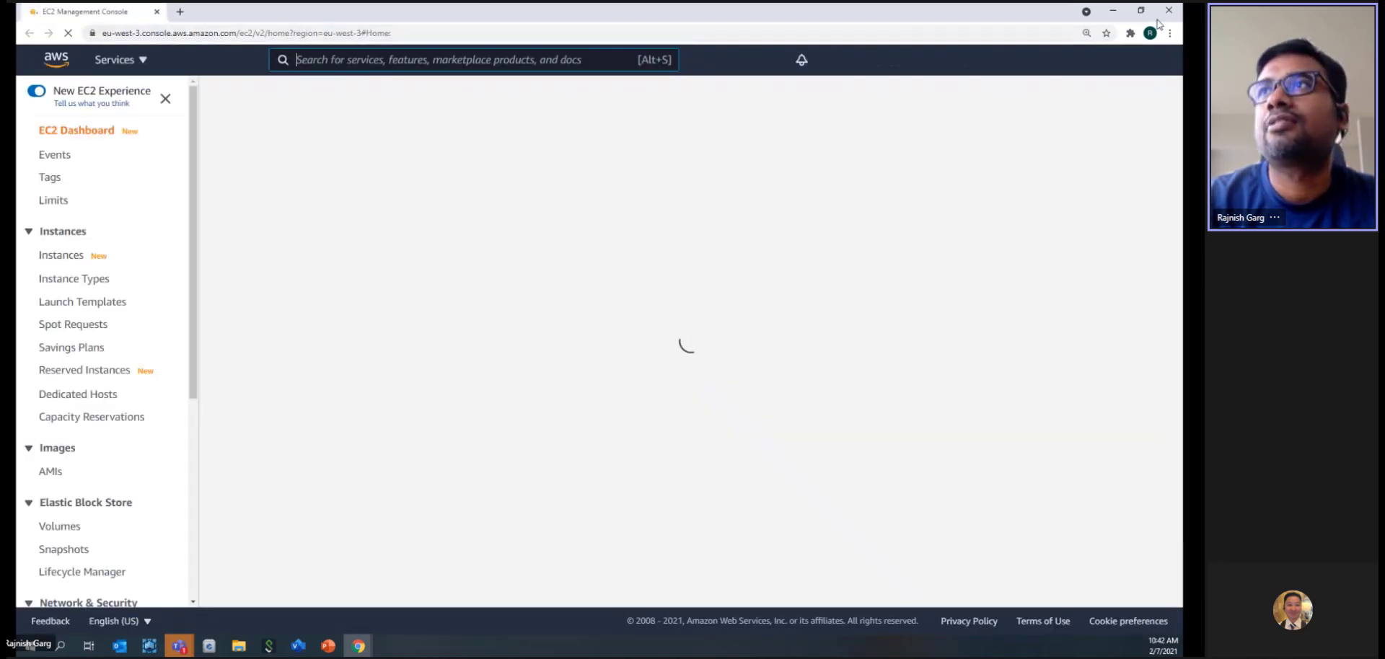
pyautogui.click(1167, 11)
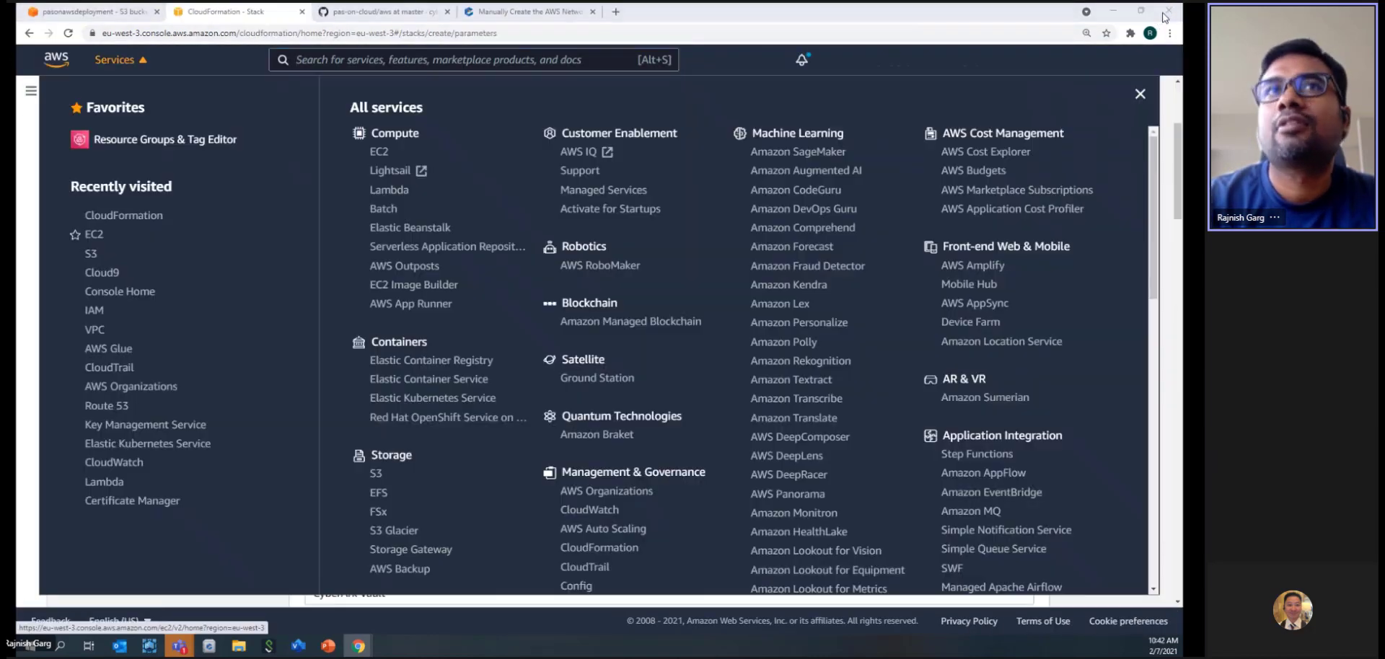
# Step: Open EC2 in a new browser tab and examine its existing key pairs
pyautogui.rightClick(94, 235)
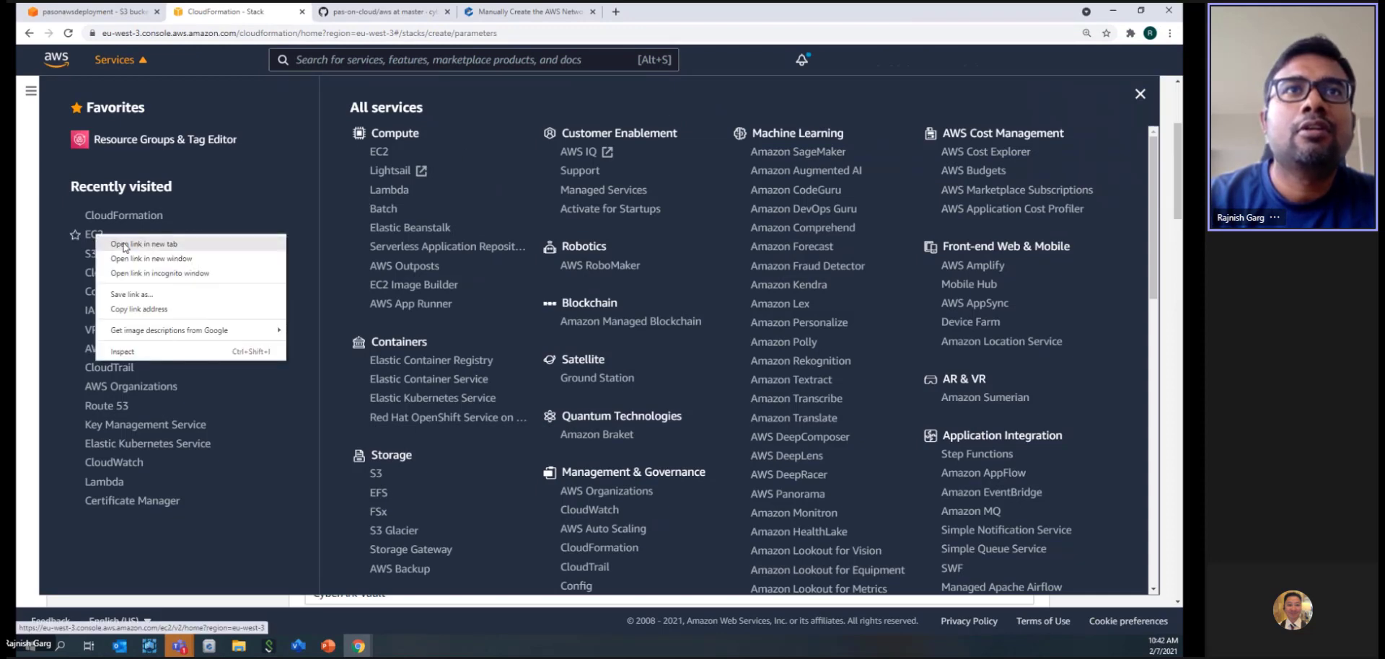
pyautogui.click(124, 247)
pyautogui.click(117, 59)
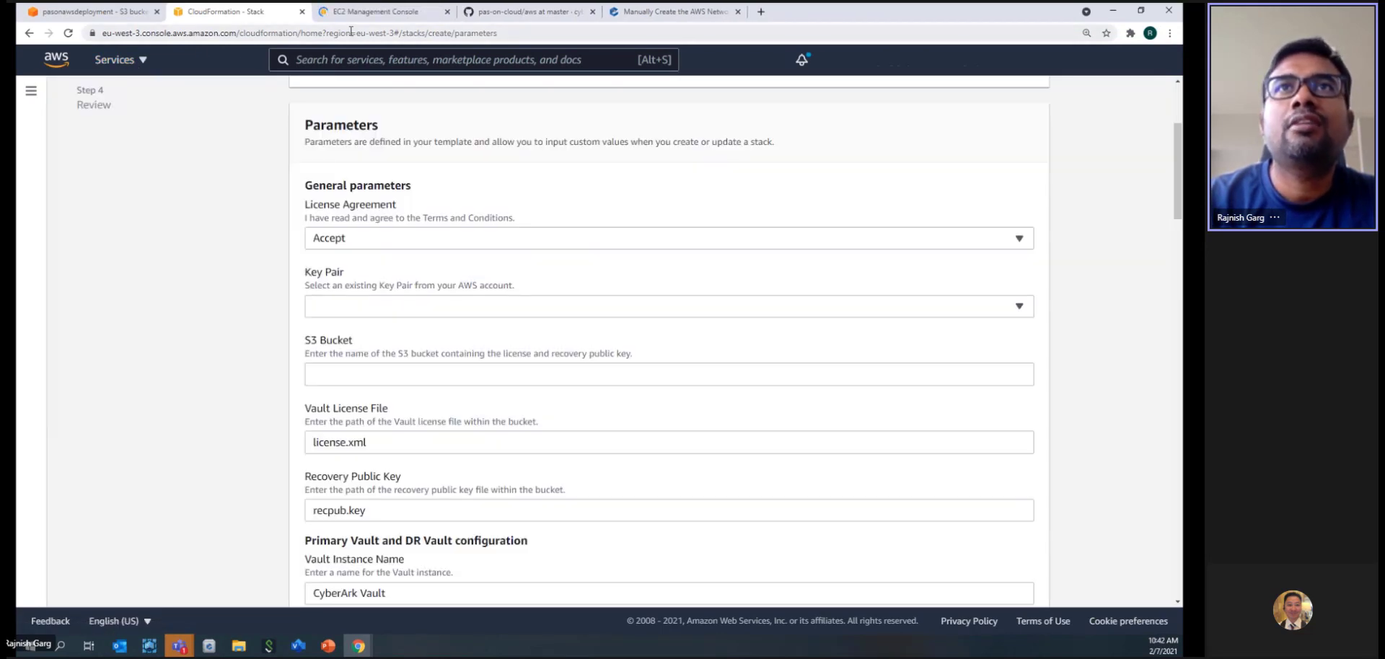
pyautogui.click(369, 11)
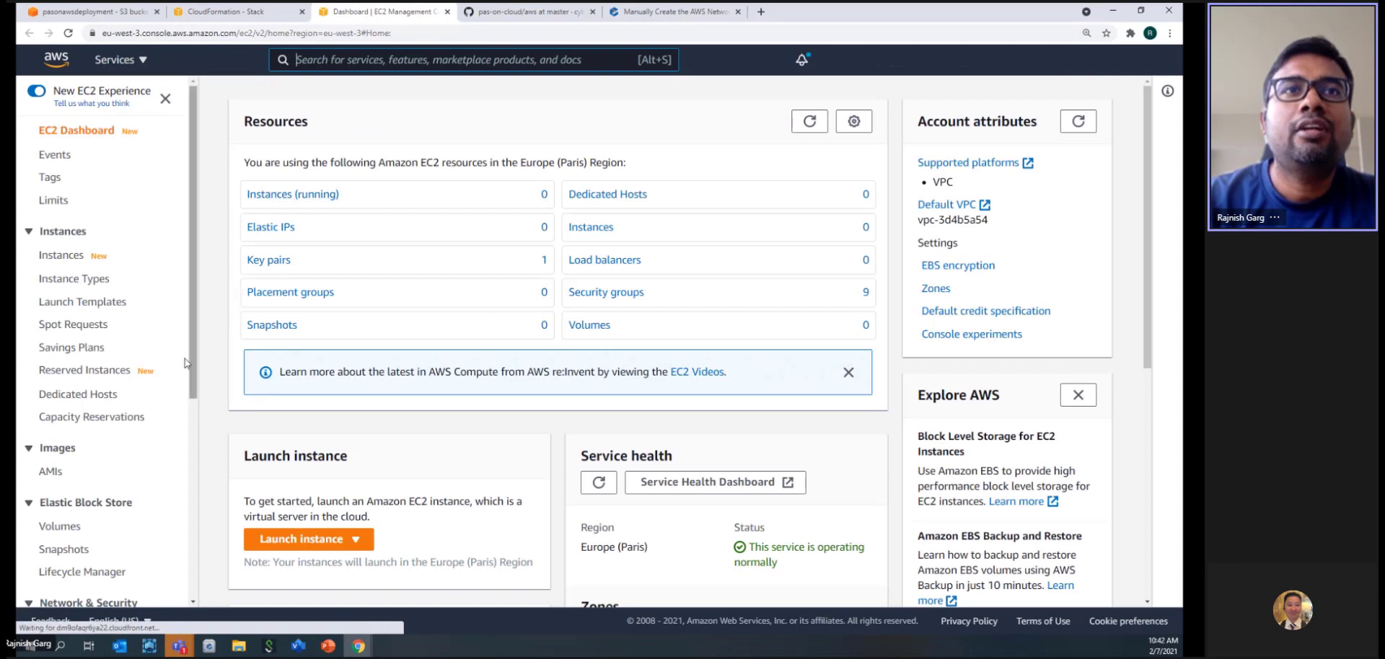
pyautogui.scroll(-2, 194, 382)
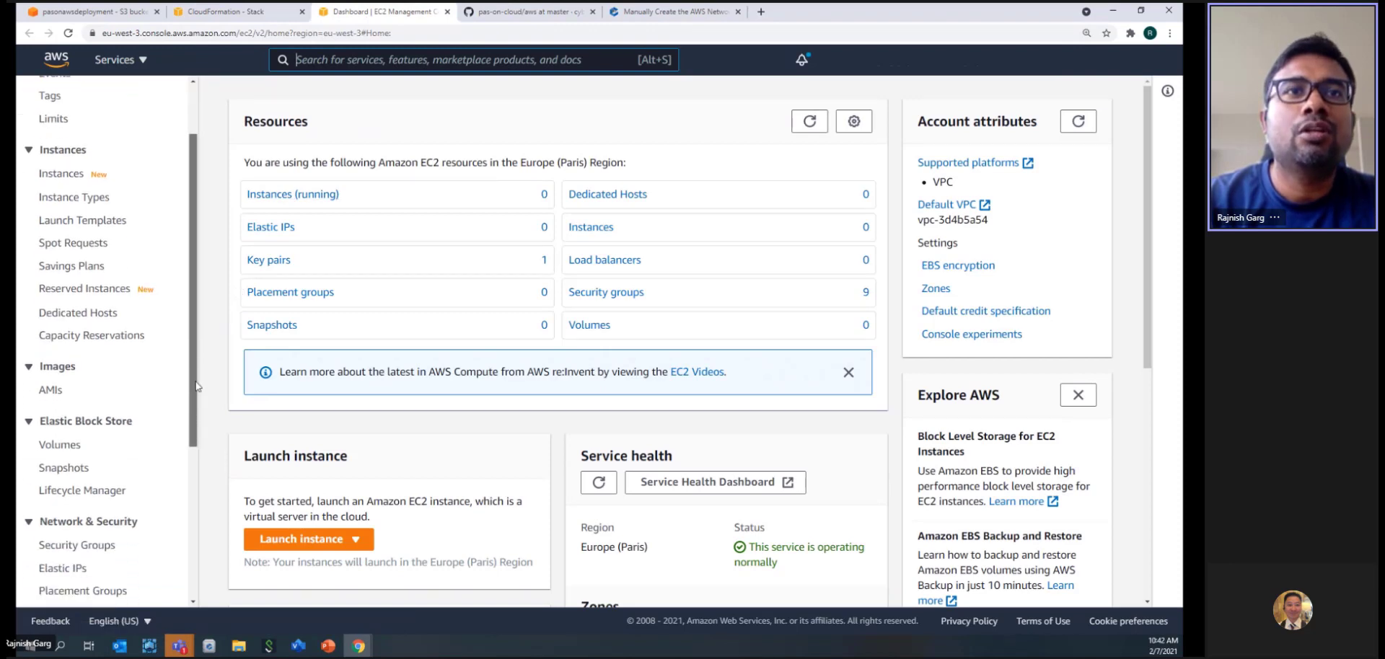
pyautogui.scroll(-5, 195, 386)
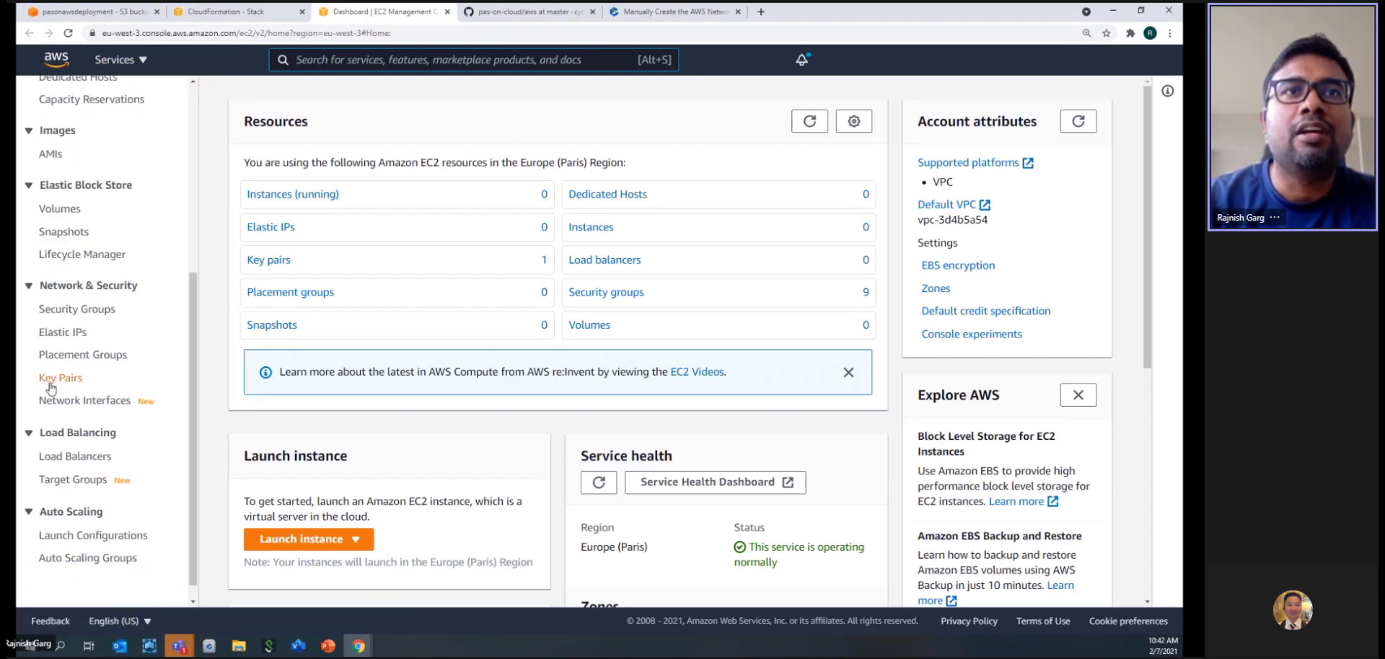
pyautogui.click(51, 379)
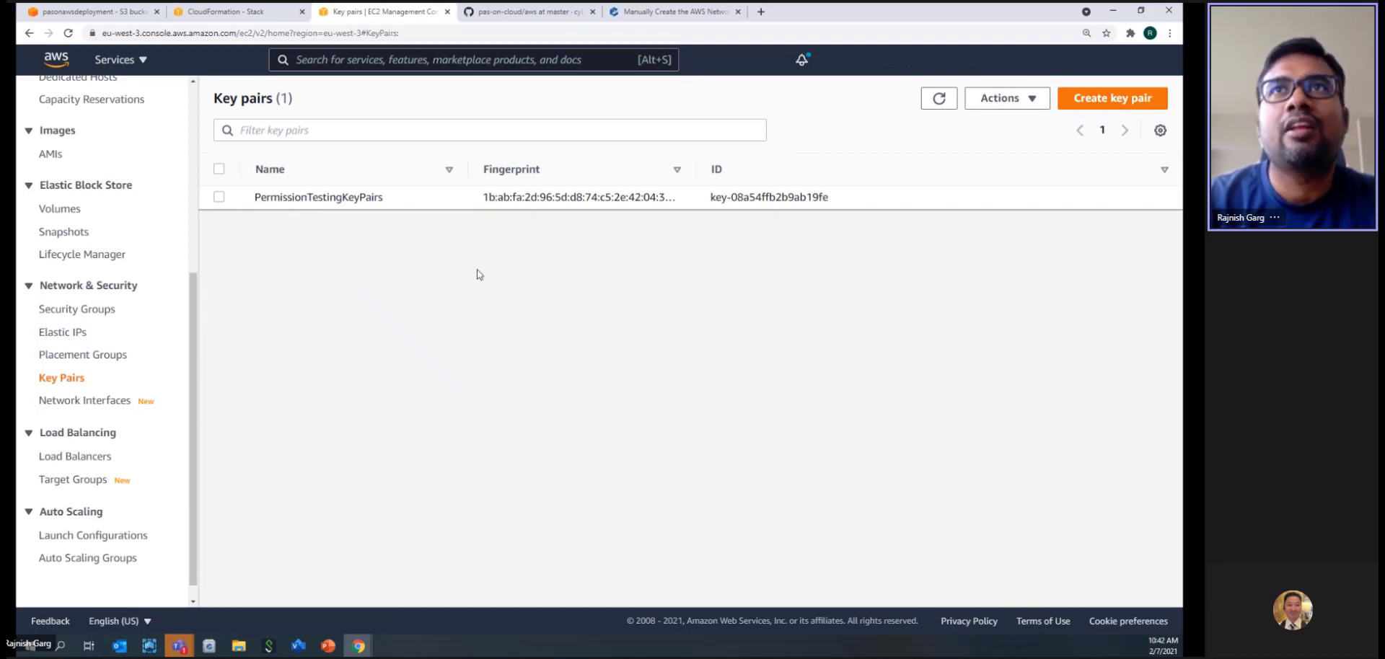
# Step: Return to the CloudFormation stack details and set the Key Pair parameter to PermissionTestingKeyPairs
pyautogui.click(237, 12)
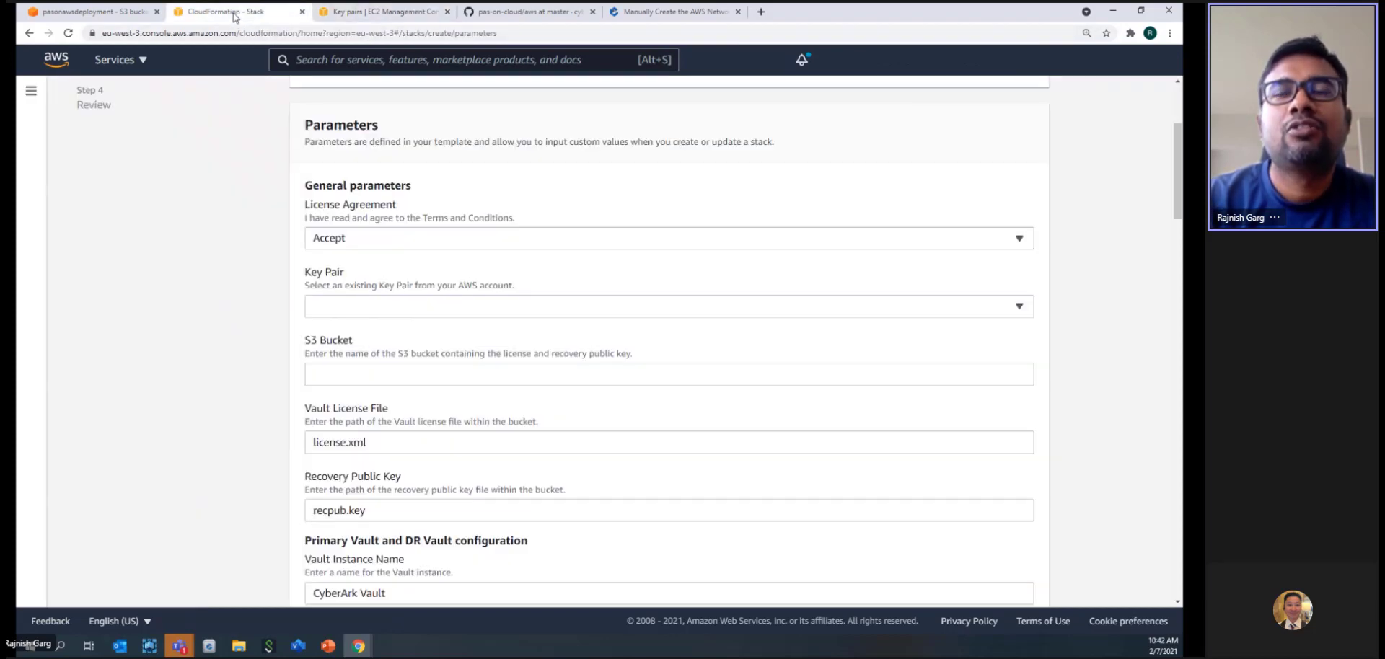
pyautogui.click(1019, 306)
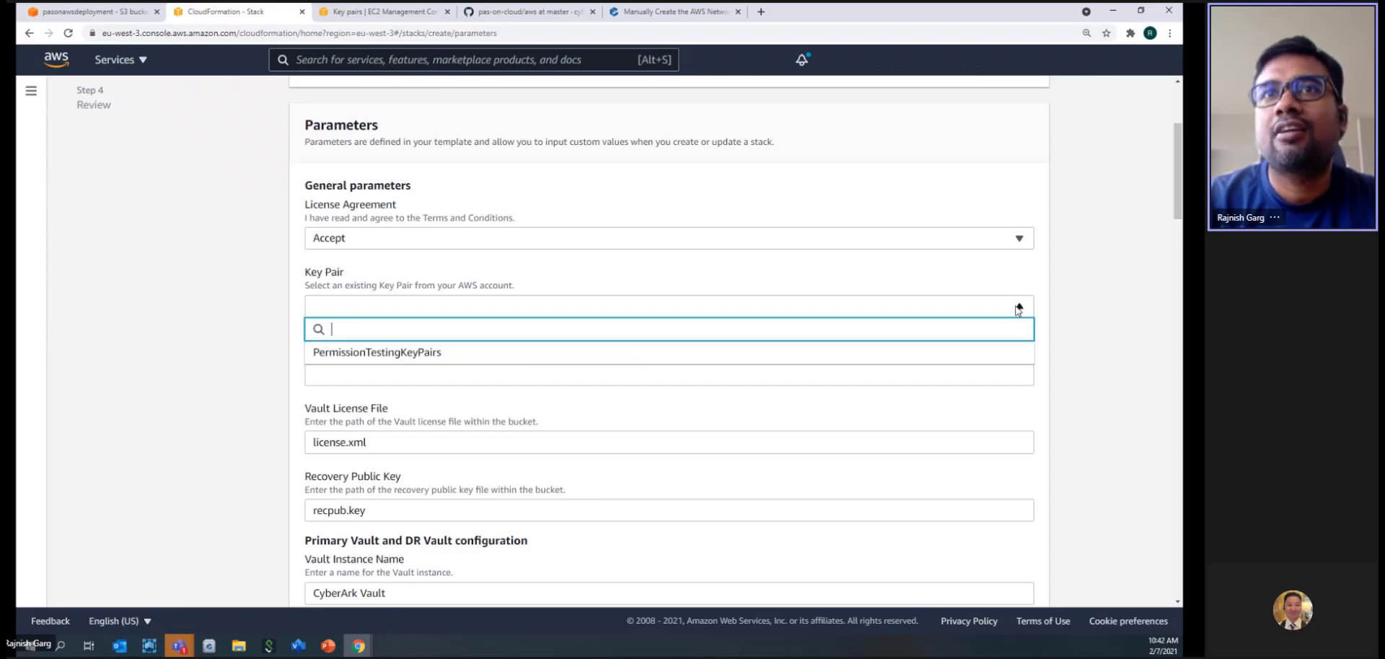
pyautogui.click(884, 352)
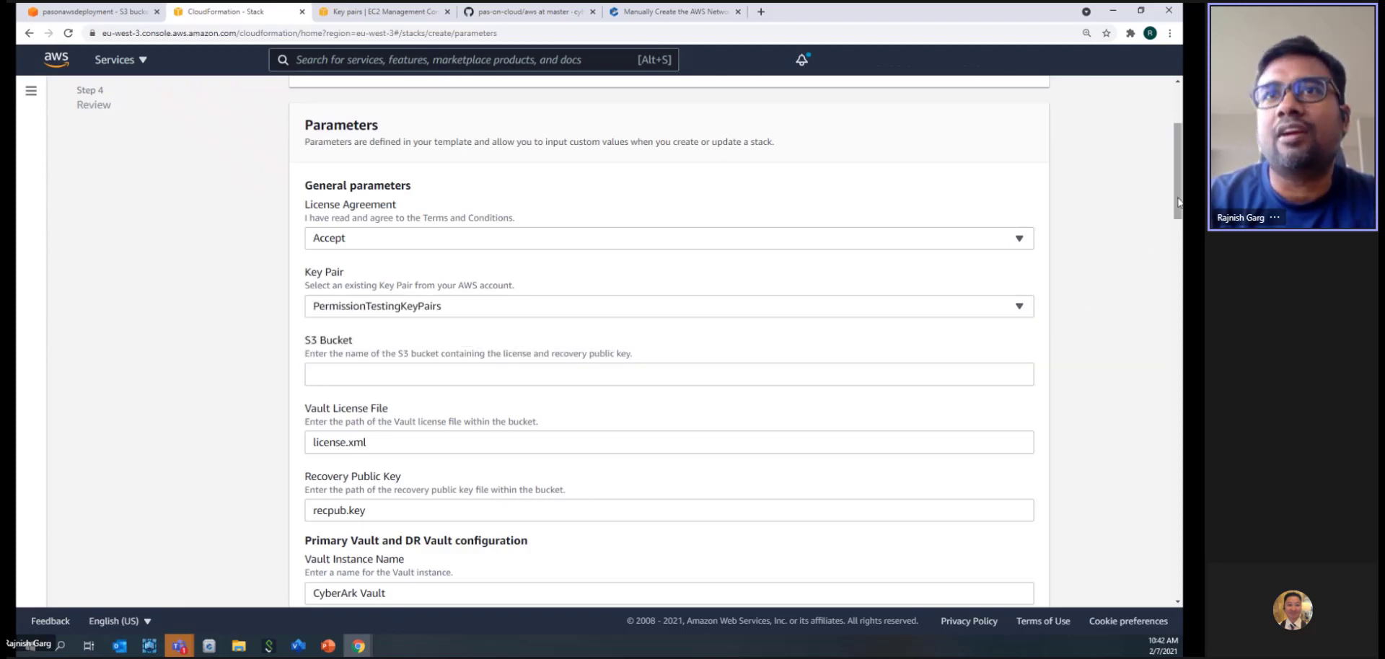
# Step: Copy the bucket name from its S3 page and set the stack's S3 Bucket parameter to pasonawsdeployment
pyautogui.scroll(-1, 1169, 237)
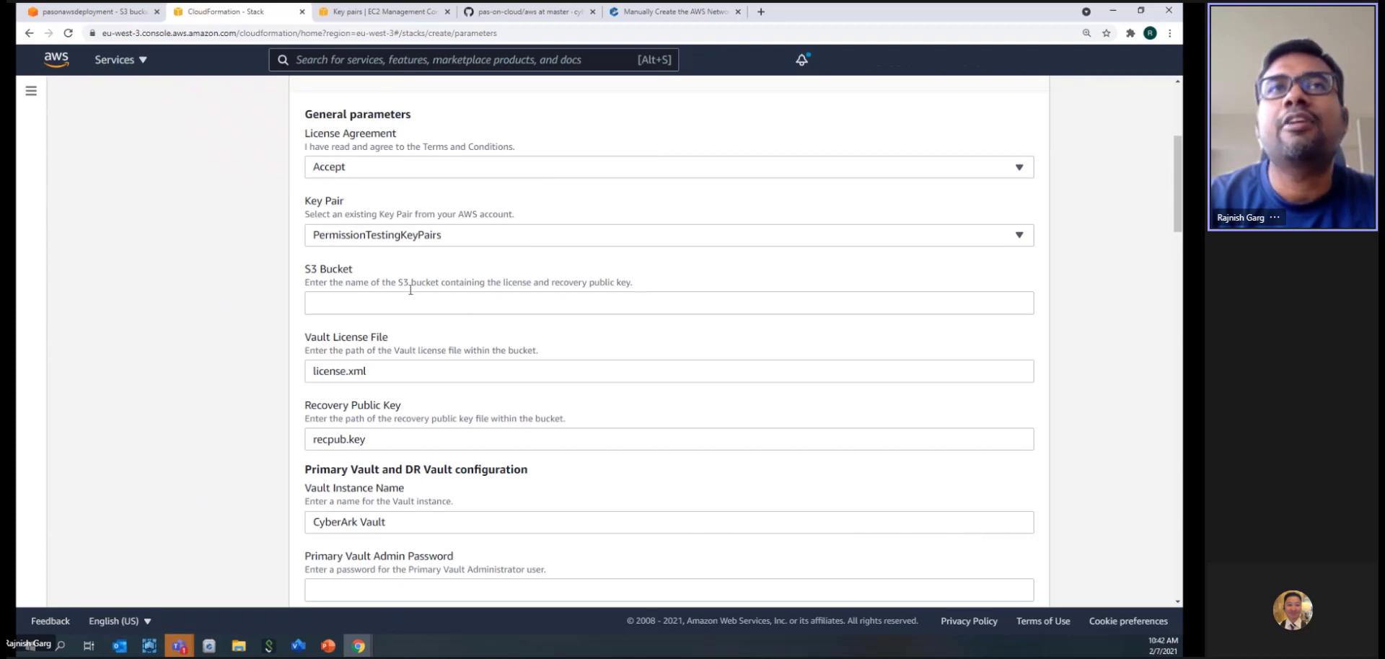
pyautogui.click(120, 15)
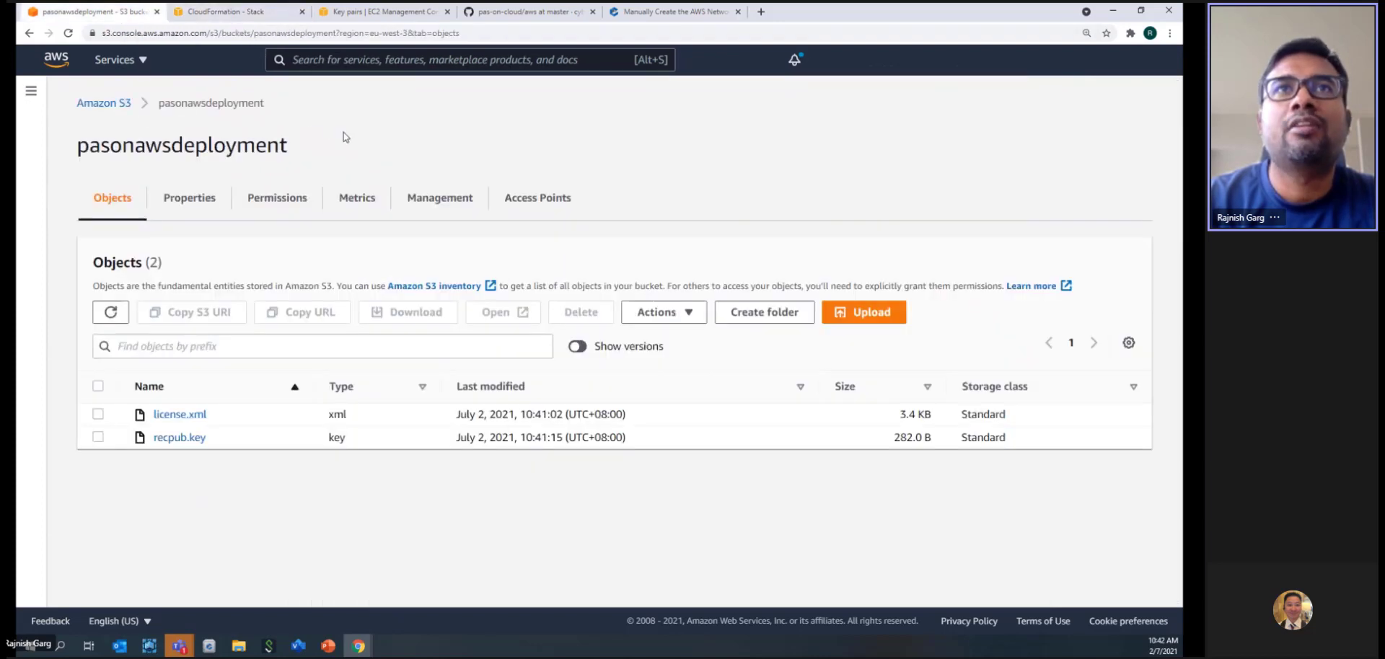
pyautogui.moveTo(268, 107); pyautogui.dragTo(160, 106)
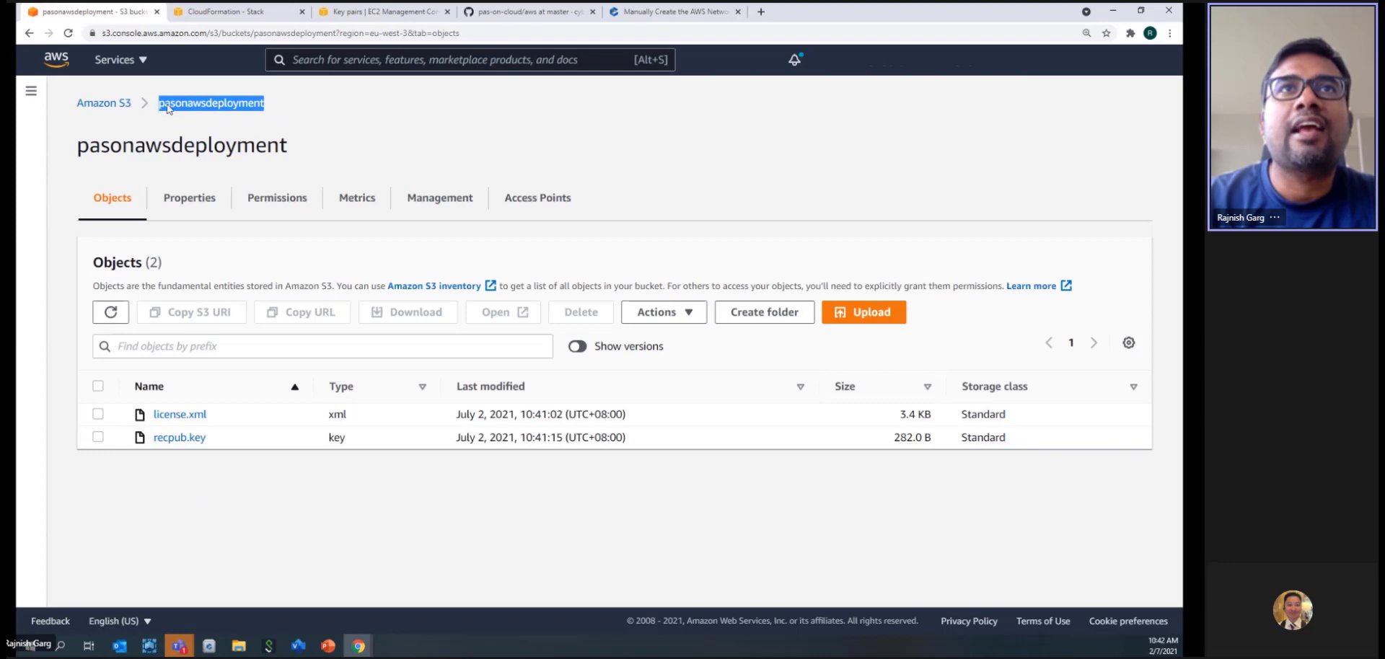
pyautogui.rightClick(167, 108)
pyautogui.click(186, 112)
pyautogui.click(235, 17)
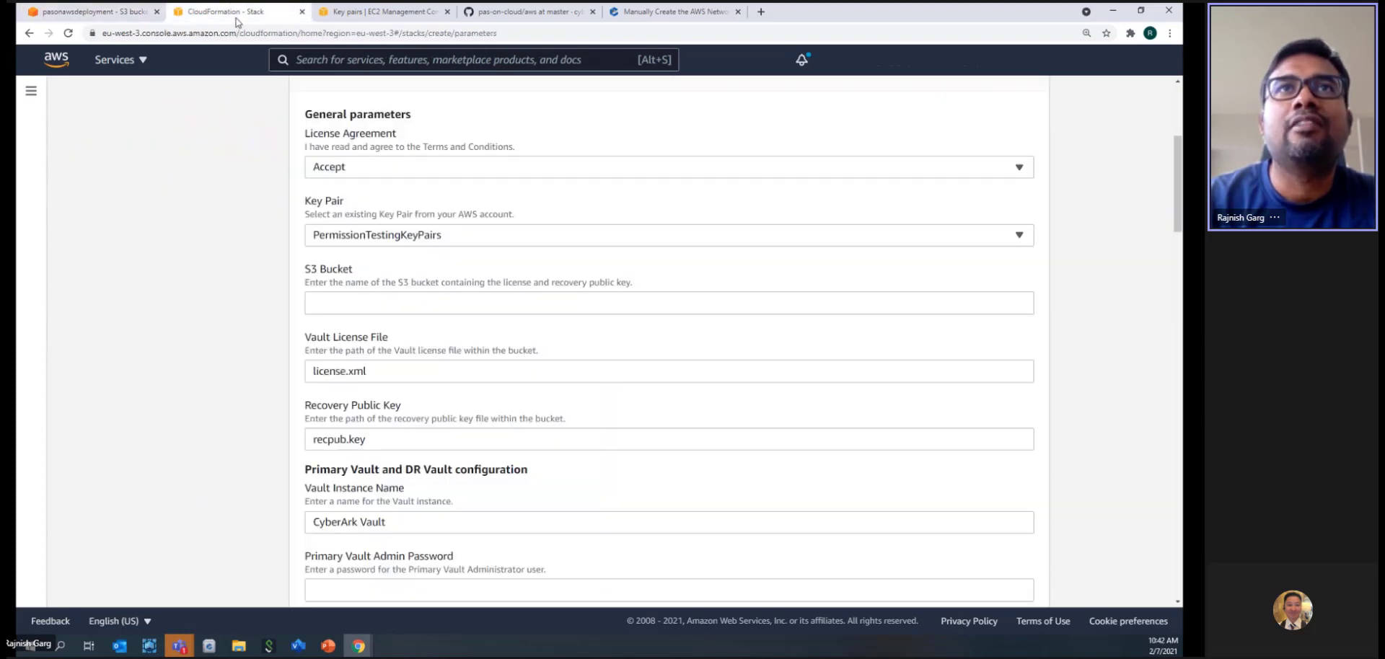
pyautogui.click(378, 303)
pyautogui.hotkey('ctrl', 'v')
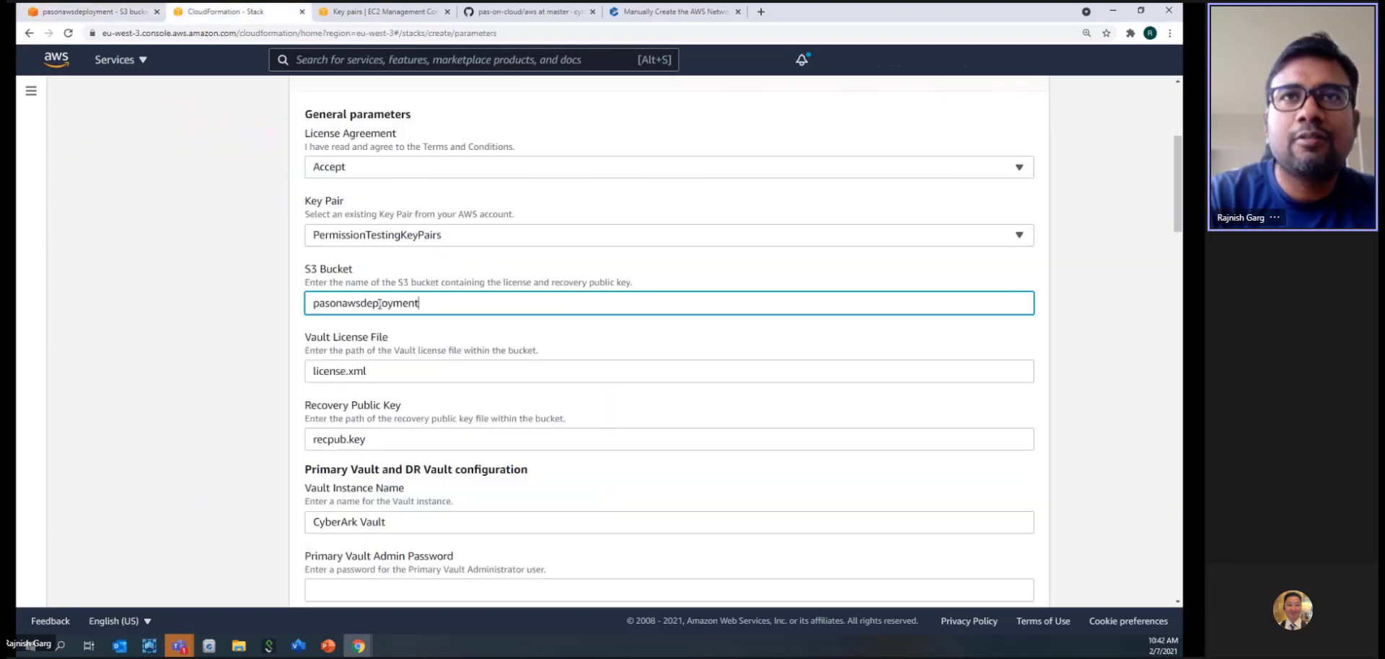
# Step: Compare the Vault License File and Recovery Public Key parameters with the file names stored in the S3 bucket
pyautogui.click(406, 370)
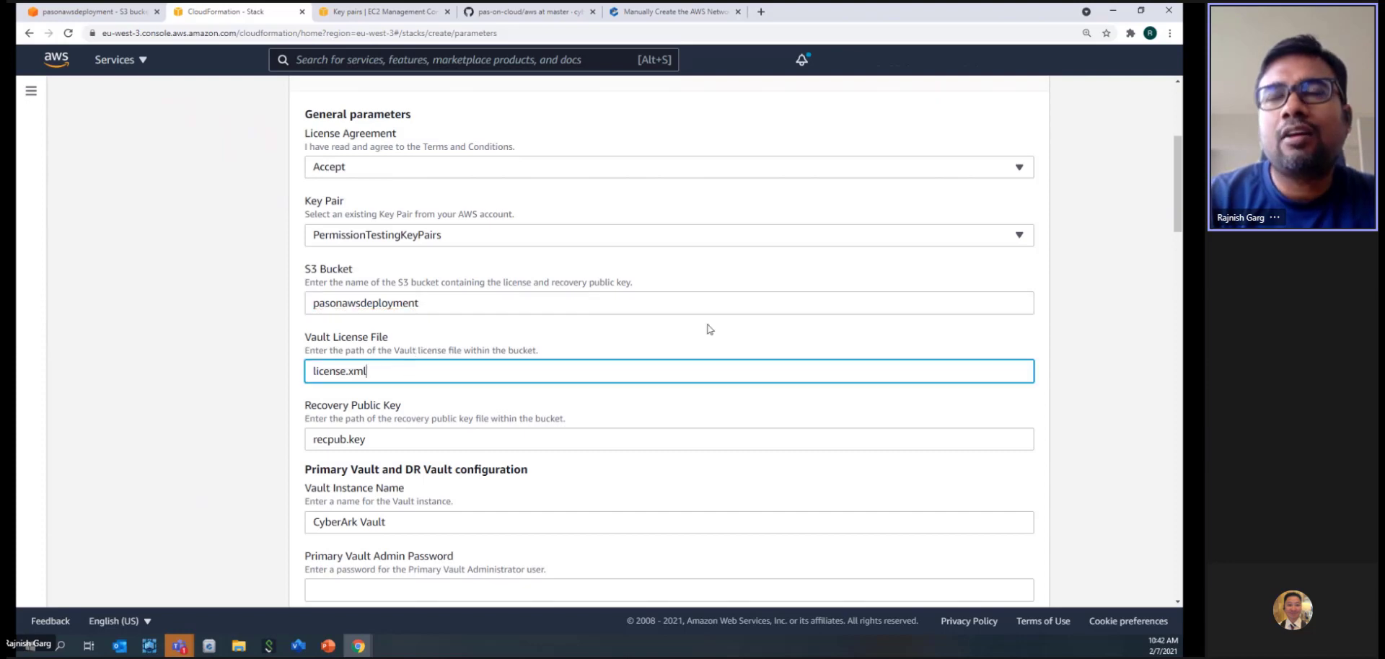
pyautogui.moveTo(1176, 211); pyautogui.dragTo(1175, 231)
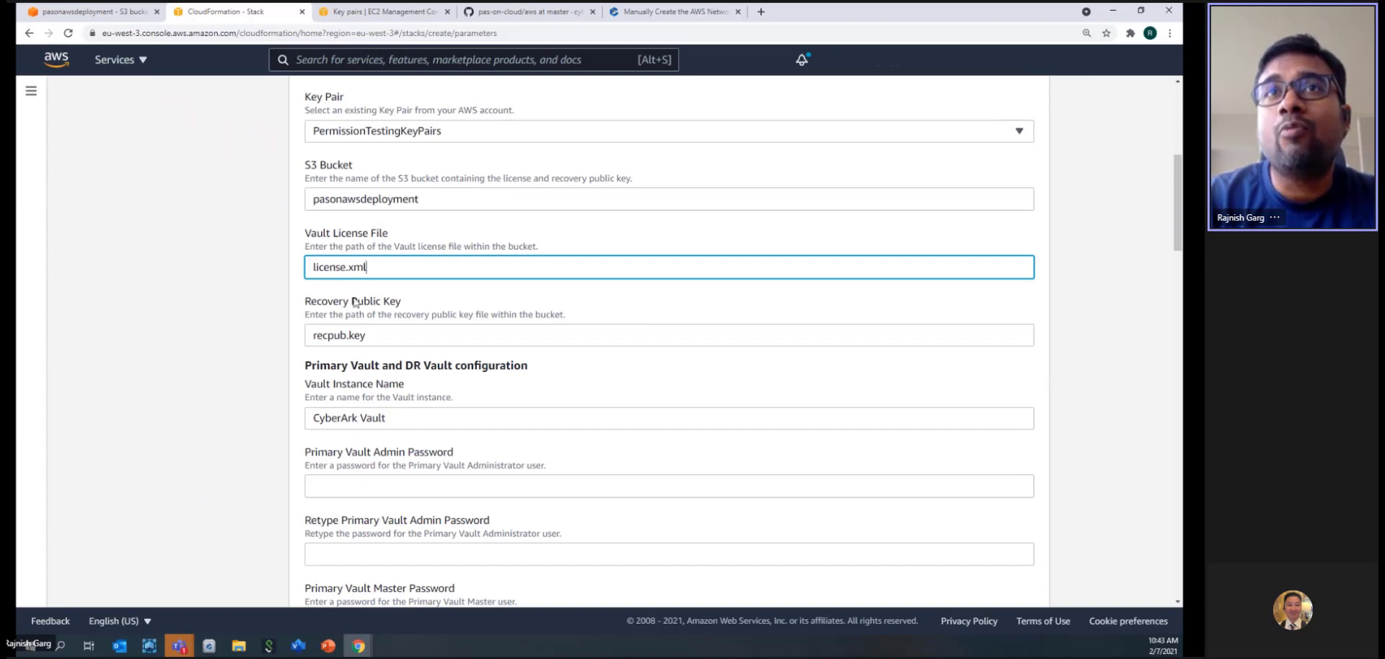
pyautogui.click(123, 14)
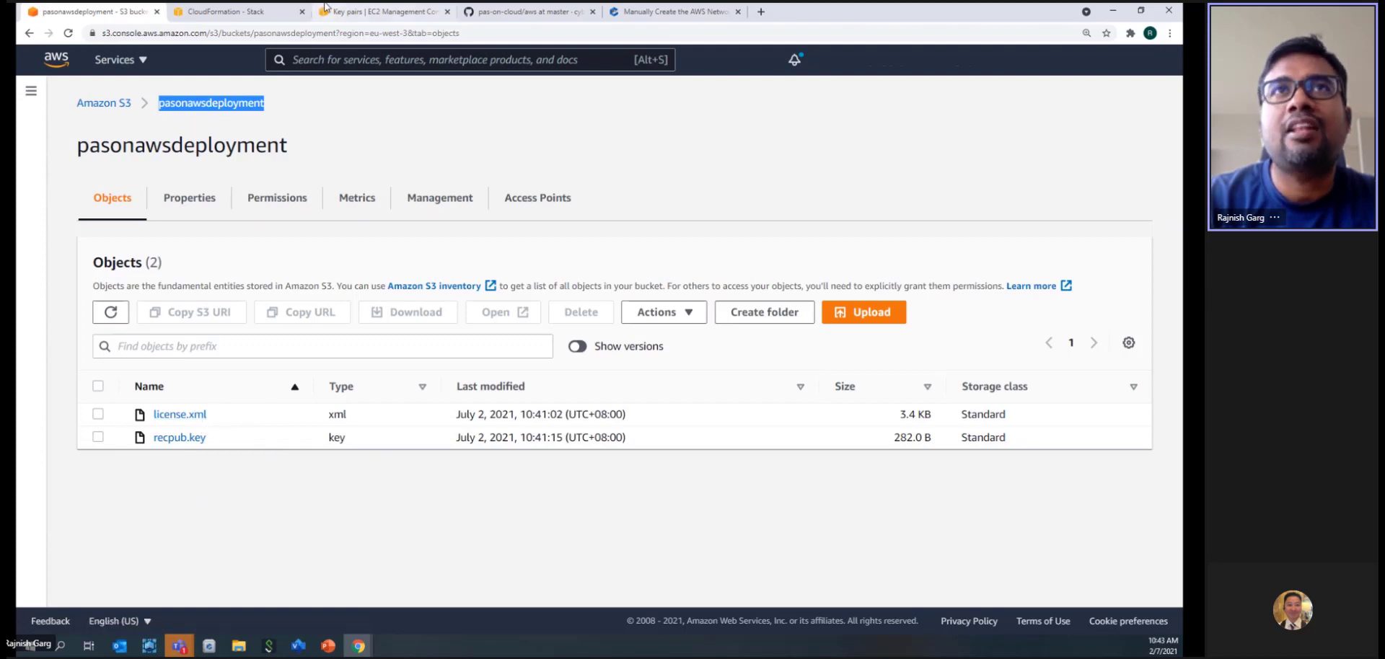
pyautogui.click(257, 20)
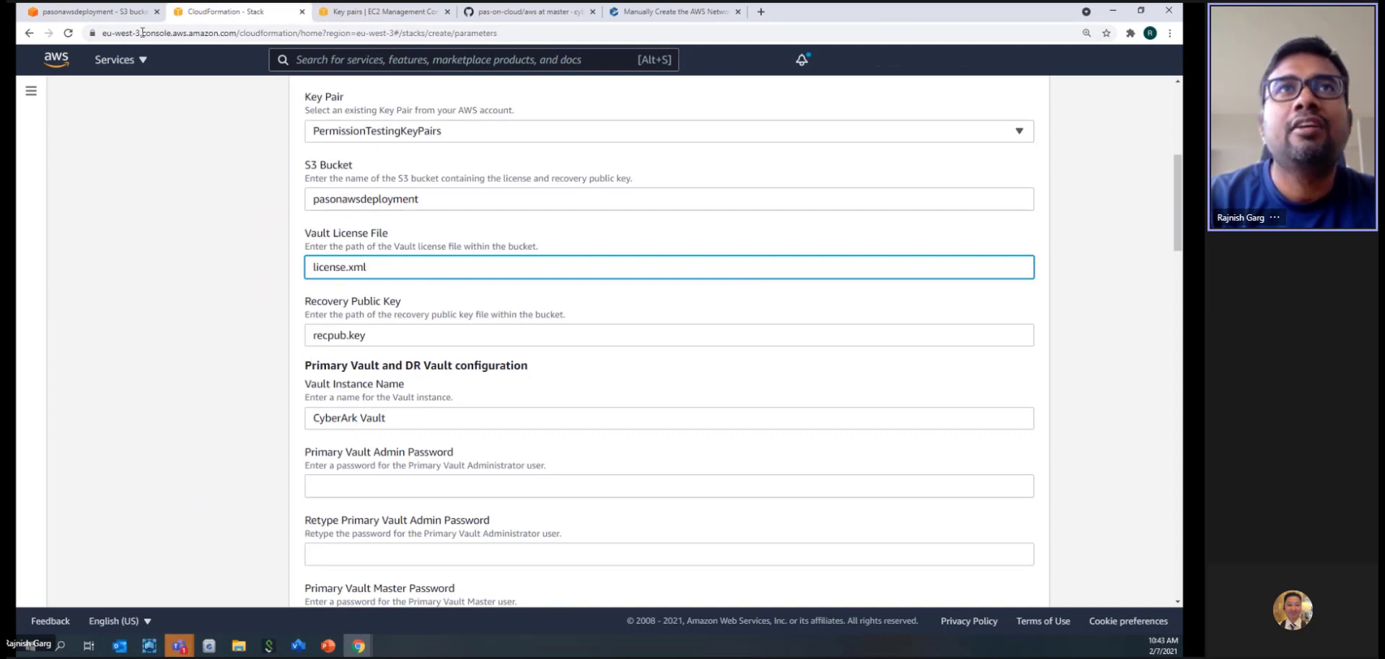
pyautogui.click(119, 13)
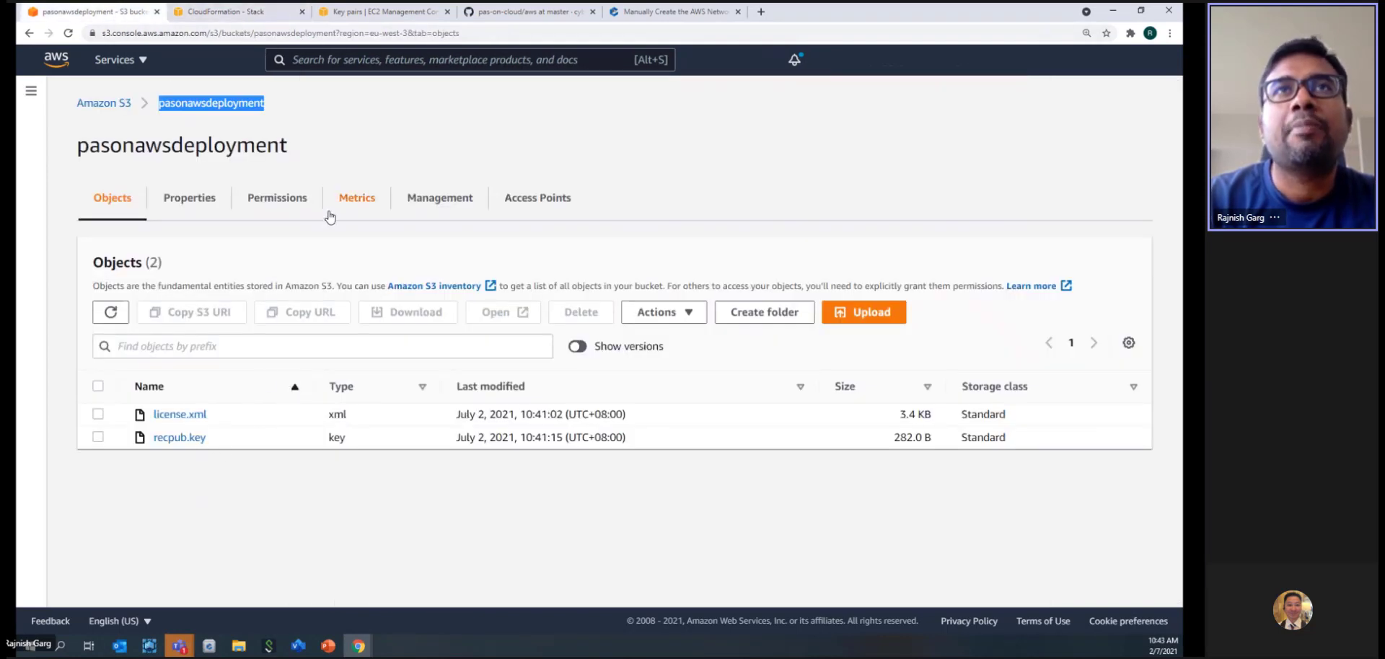
pyautogui.click(254, 13)
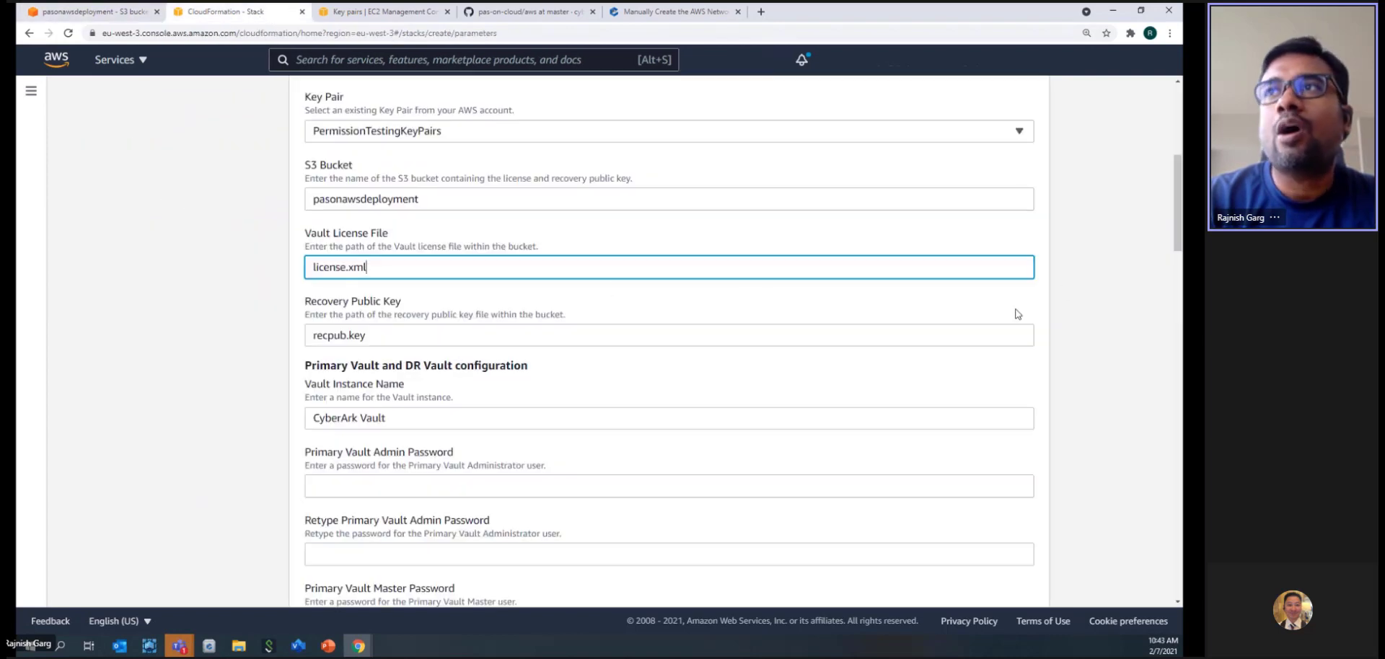
# Step: Enter the Primary Vault Admin Password and the Primary Vault Master Password, and repeat each in its retype field
pyautogui.scroll(-4, 1017, 313)
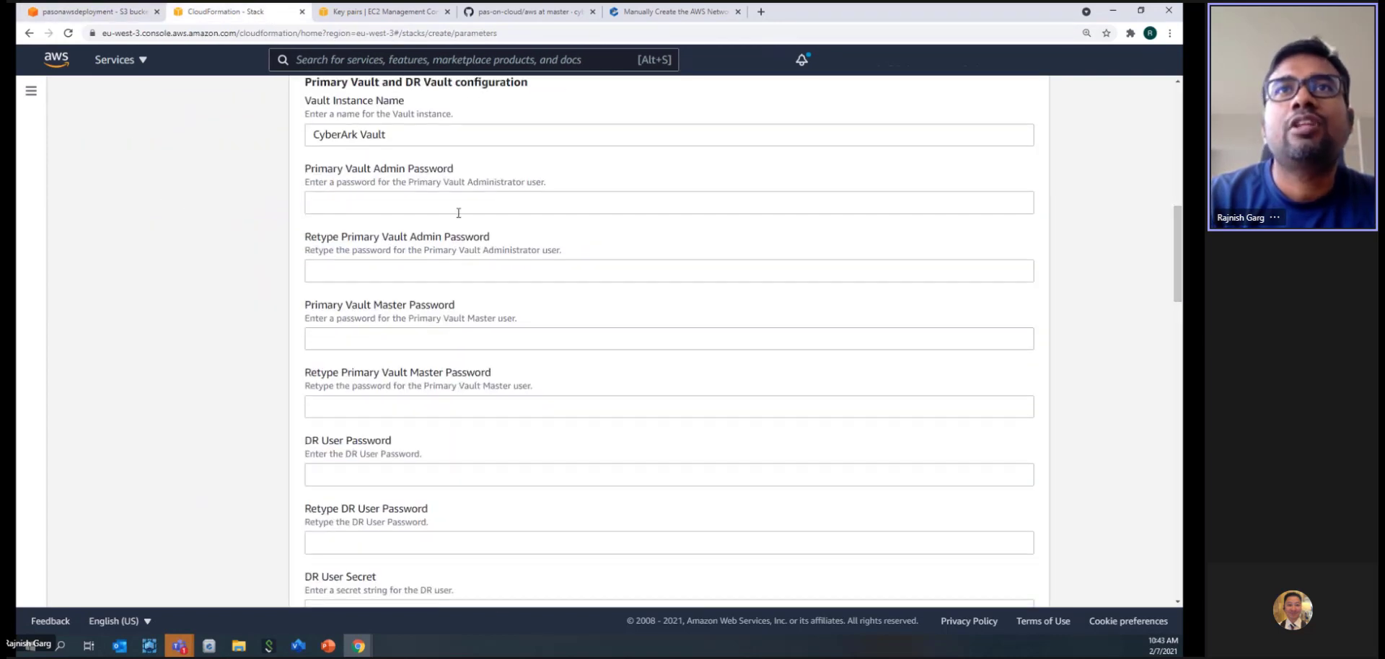
pyautogui.click(420, 204)
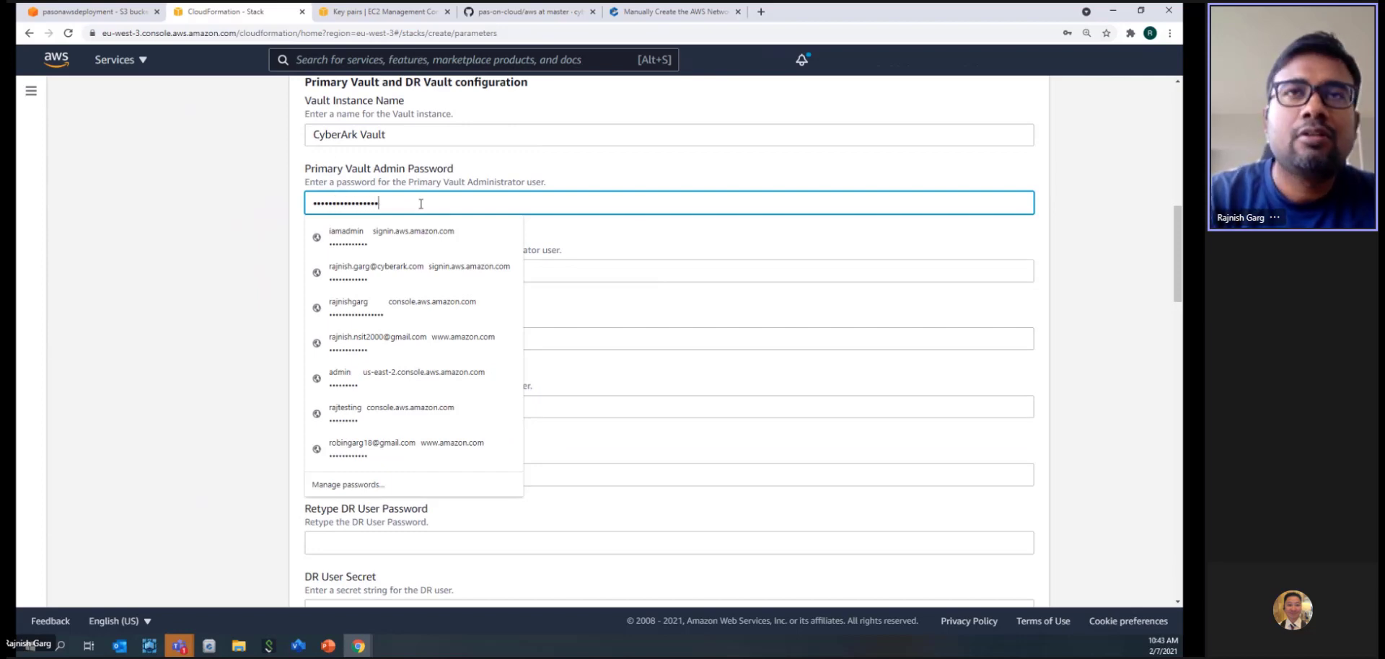
pyautogui.press('Tab')
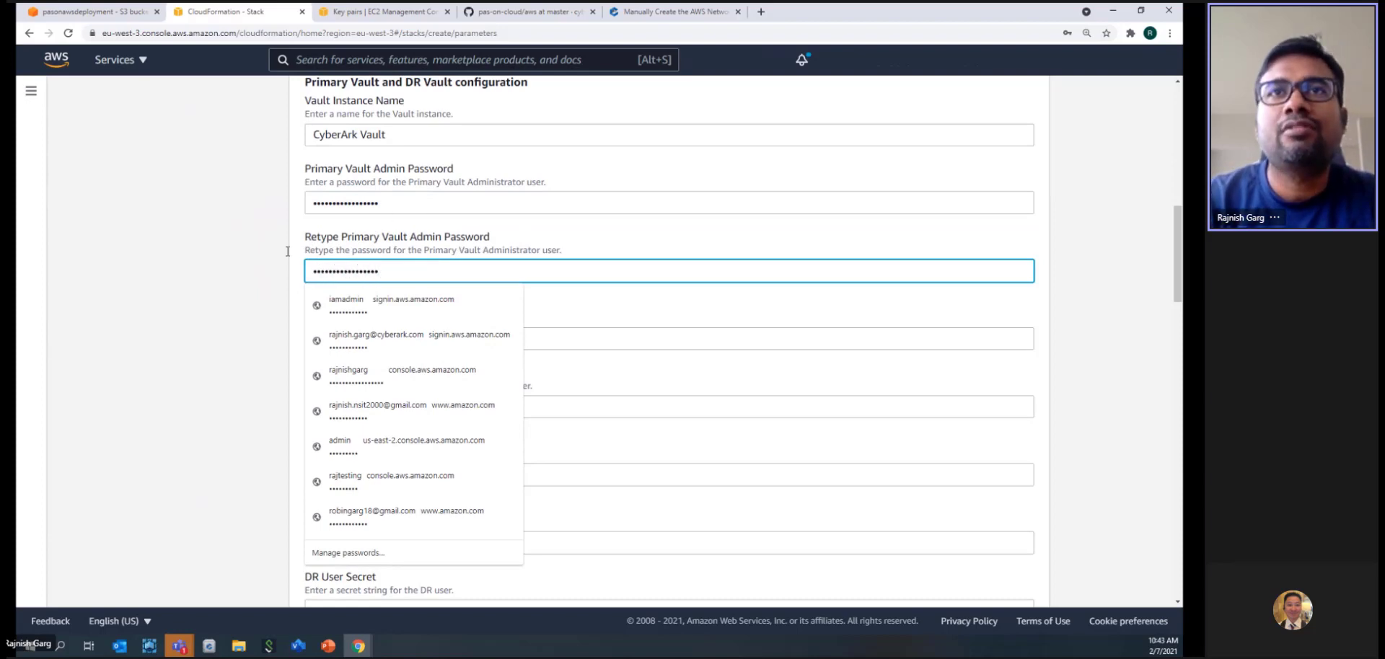
pyautogui.click(370, 332)
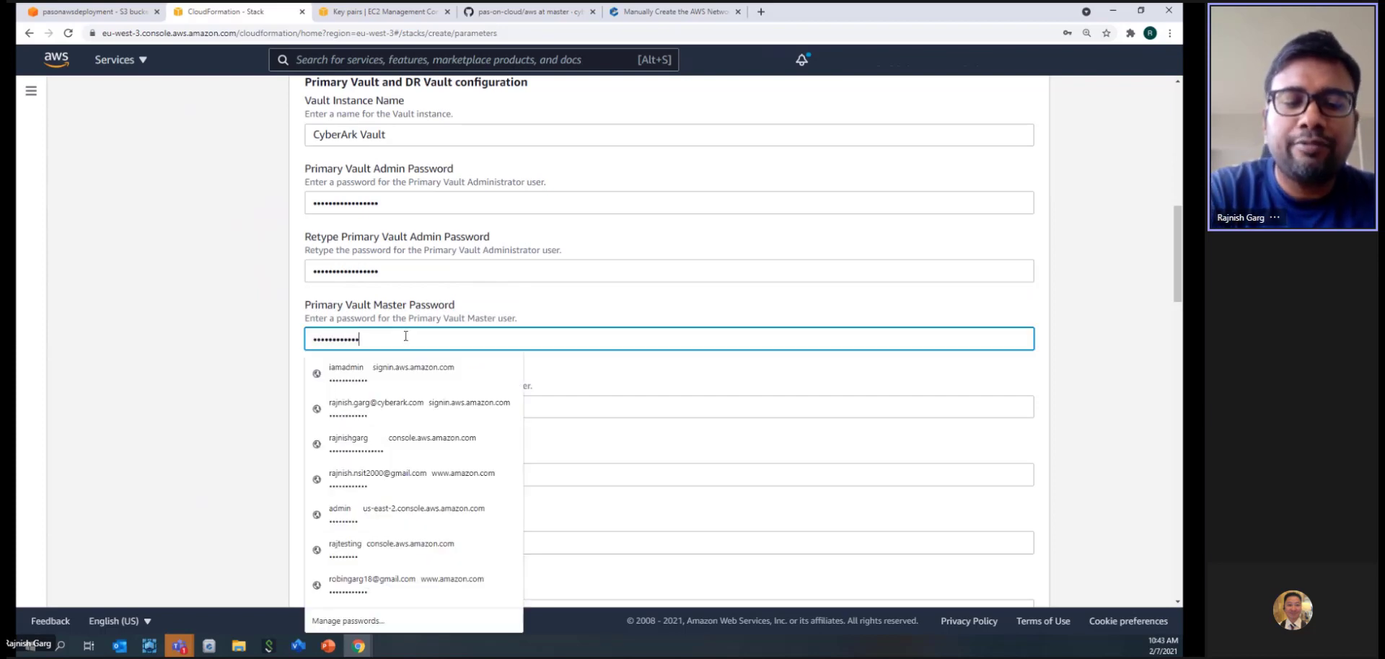
pyautogui.click(298, 338)
pyautogui.click(434, 403)
pyautogui.write('•••••••••••••••••')
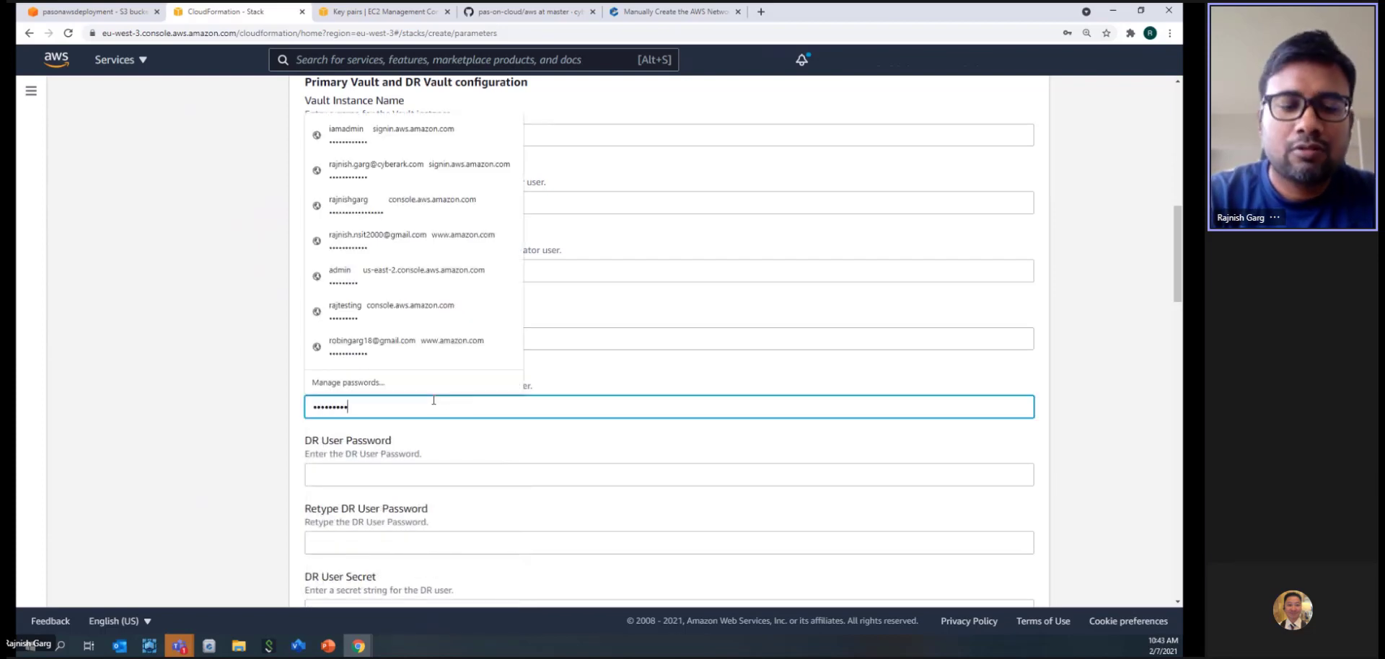
# Step: Enter the DR User Password and the DR User Secret, and repeat each in its retype field
pyautogui.click(328, 475)
pyautogui.write('•••••••••••••••••')
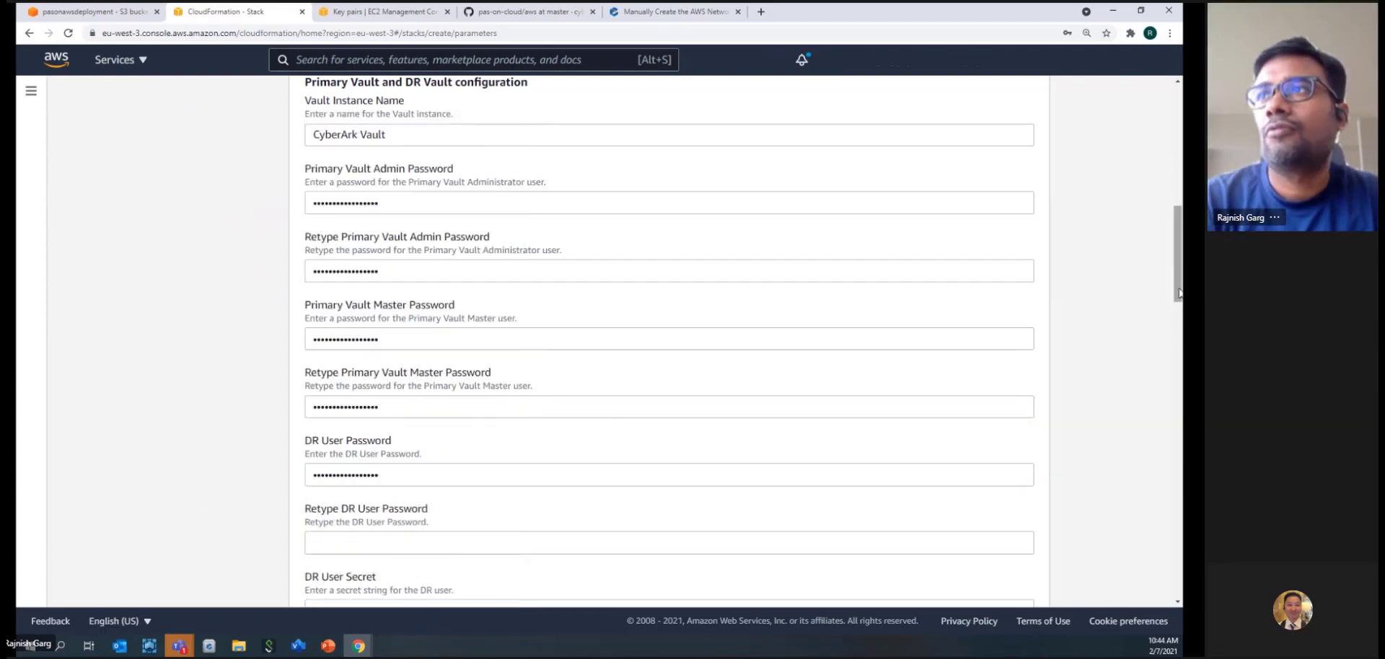
pyautogui.scroll(-5, 396, 151)
pyautogui.click(396, 151)
pyautogui.write('•••••••••••••••••')
pyautogui.click(394, 216)
pyautogui.write('•••••••••••••••••')
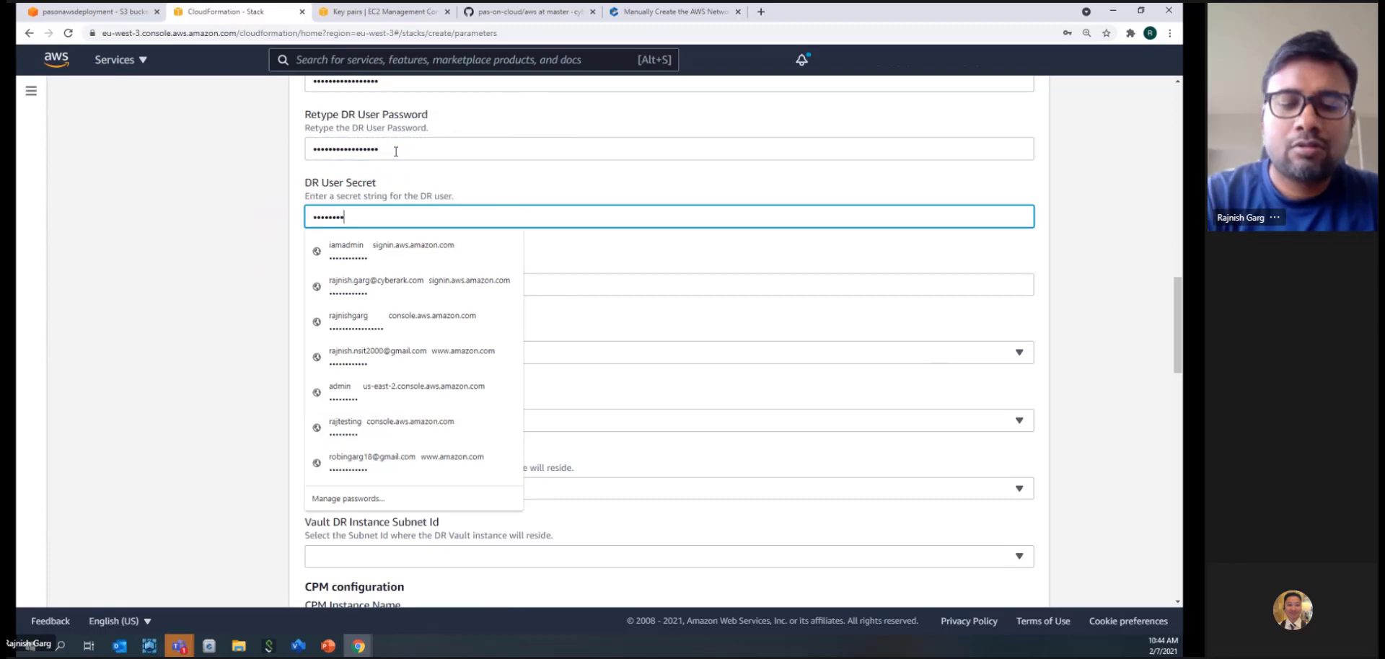
pyautogui.click(389, 292)
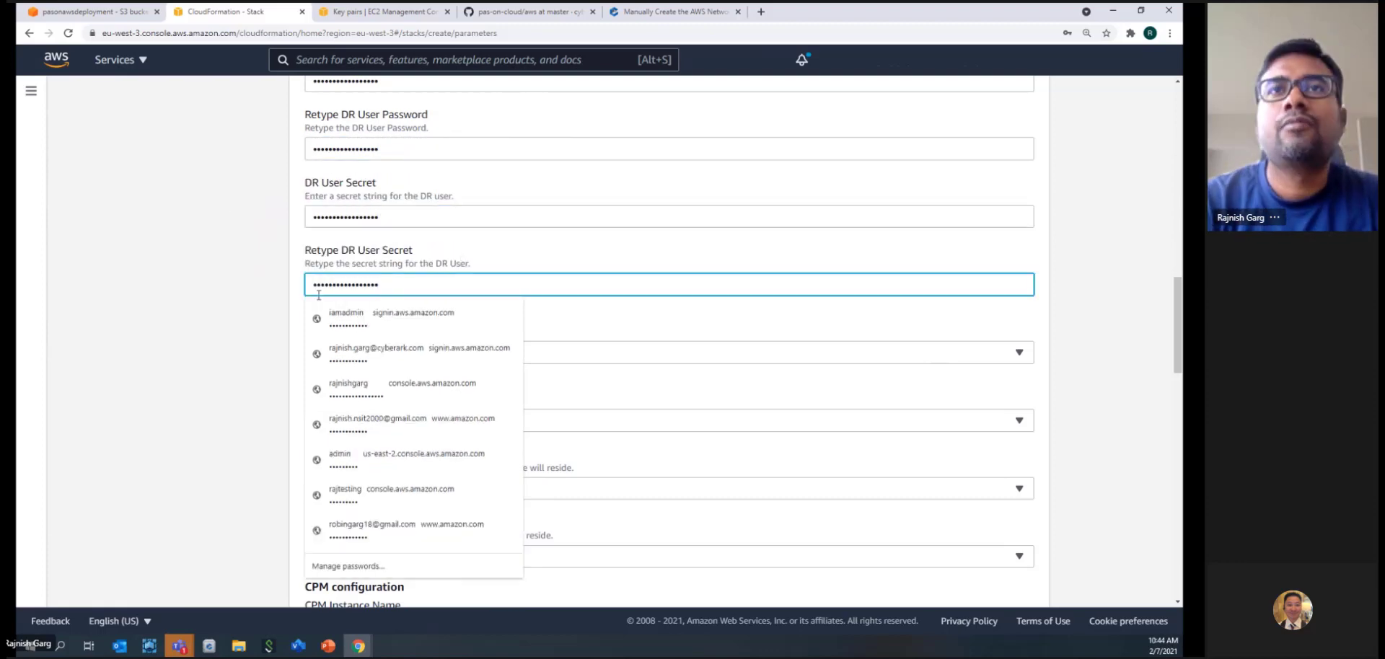
pyautogui.click(475, 308)
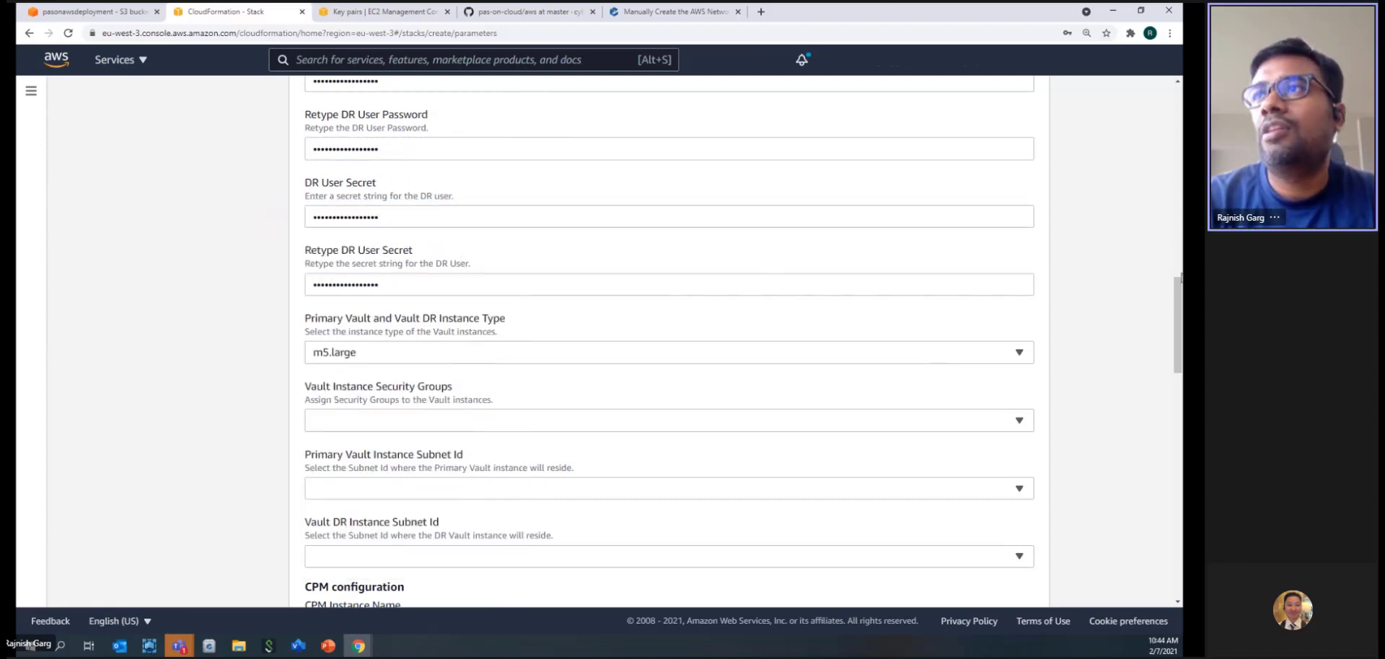
# Step: Assign the PASAWSNetworkDeployment security group labelled Vault-SG to the Vault instances
pyautogui.moveTo(1180, 288); pyautogui.dragTo(1180, 314)
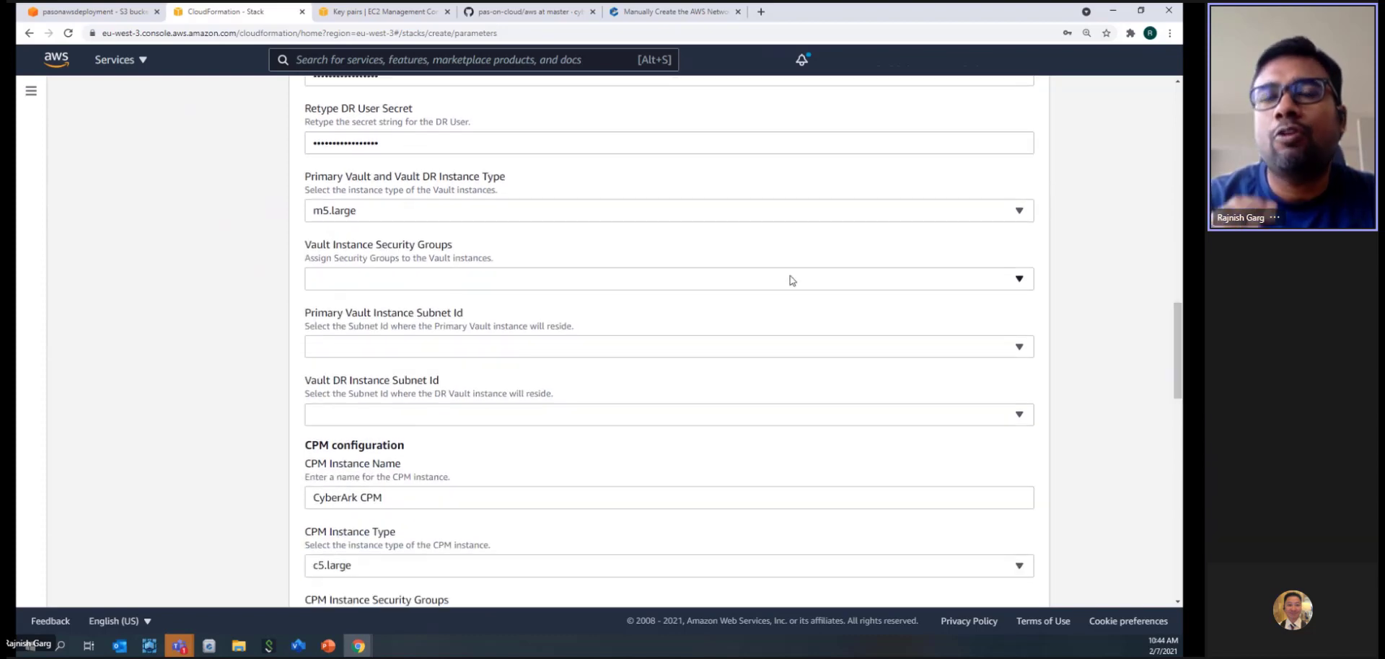
pyautogui.click(1016, 286)
pyautogui.write('vault')
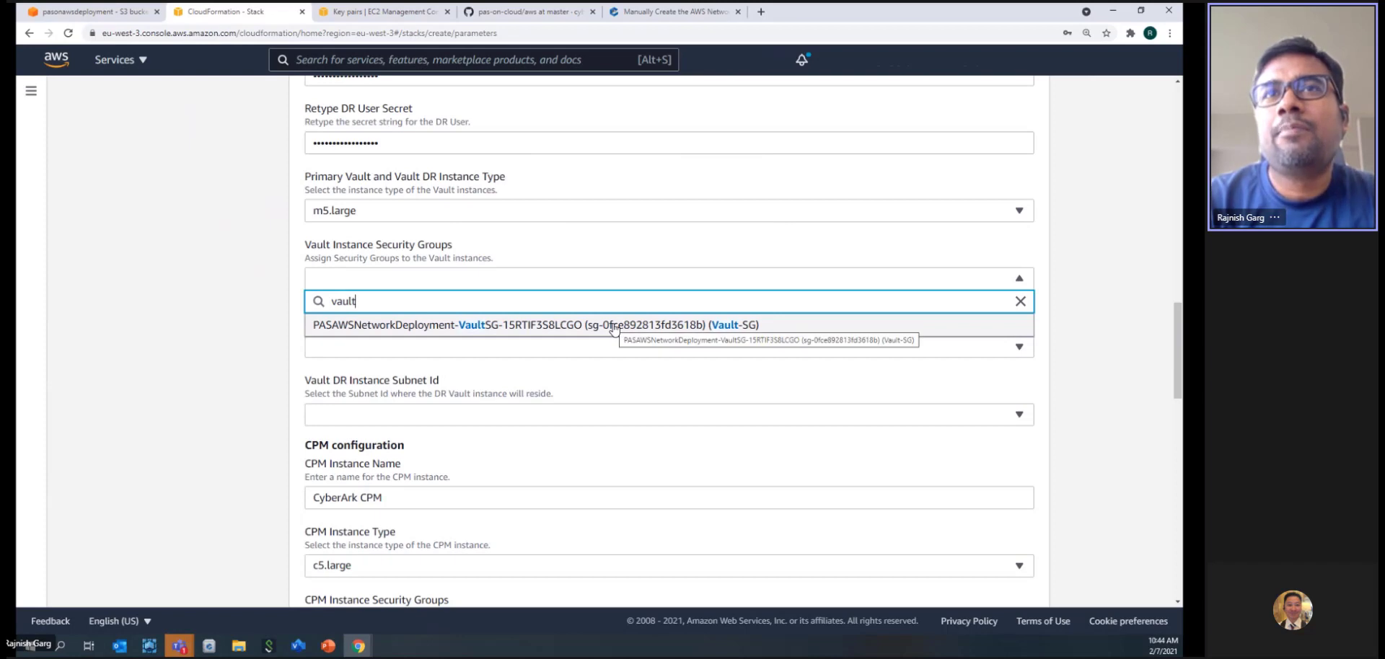
pyautogui.click(364, 330)
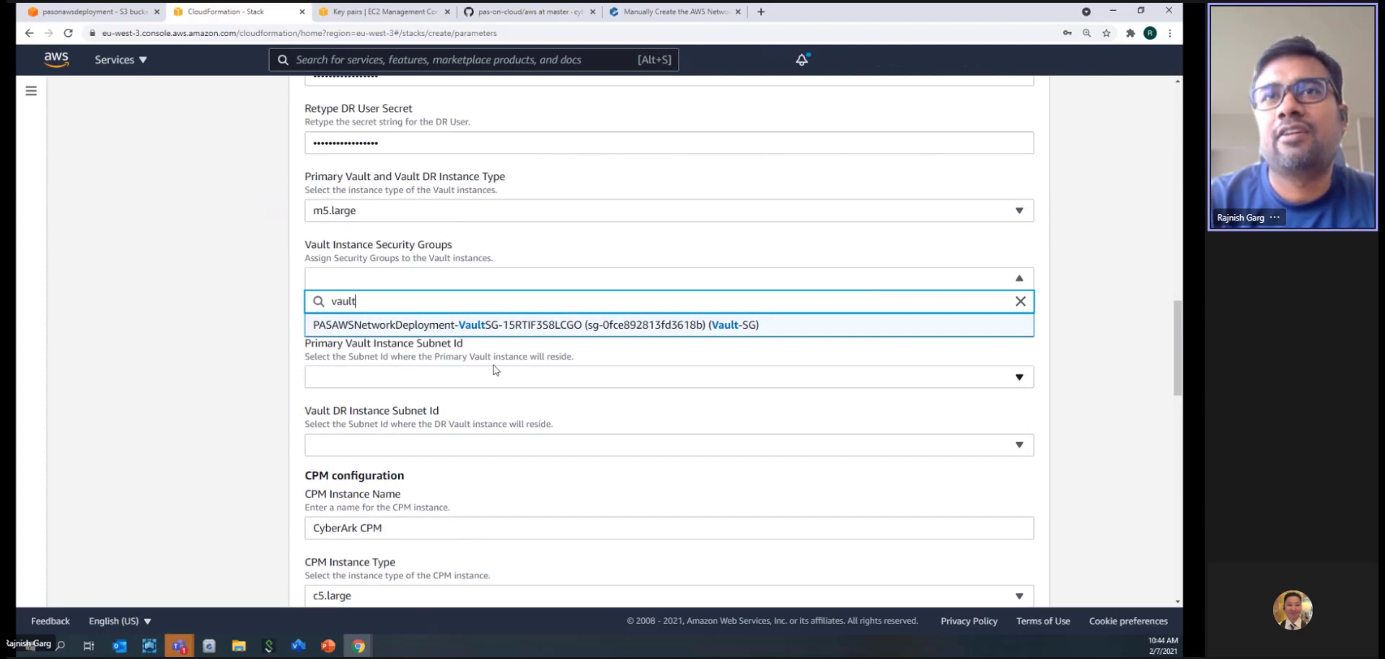
pyautogui.click(495, 371)
# Step: Set the Primary Vault instance subnet to Vault Main (10.0.1.0/24) and the Vault DR instance subnet to Vault DR (10.0.2.0/24)
pyautogui.click(479, 379)
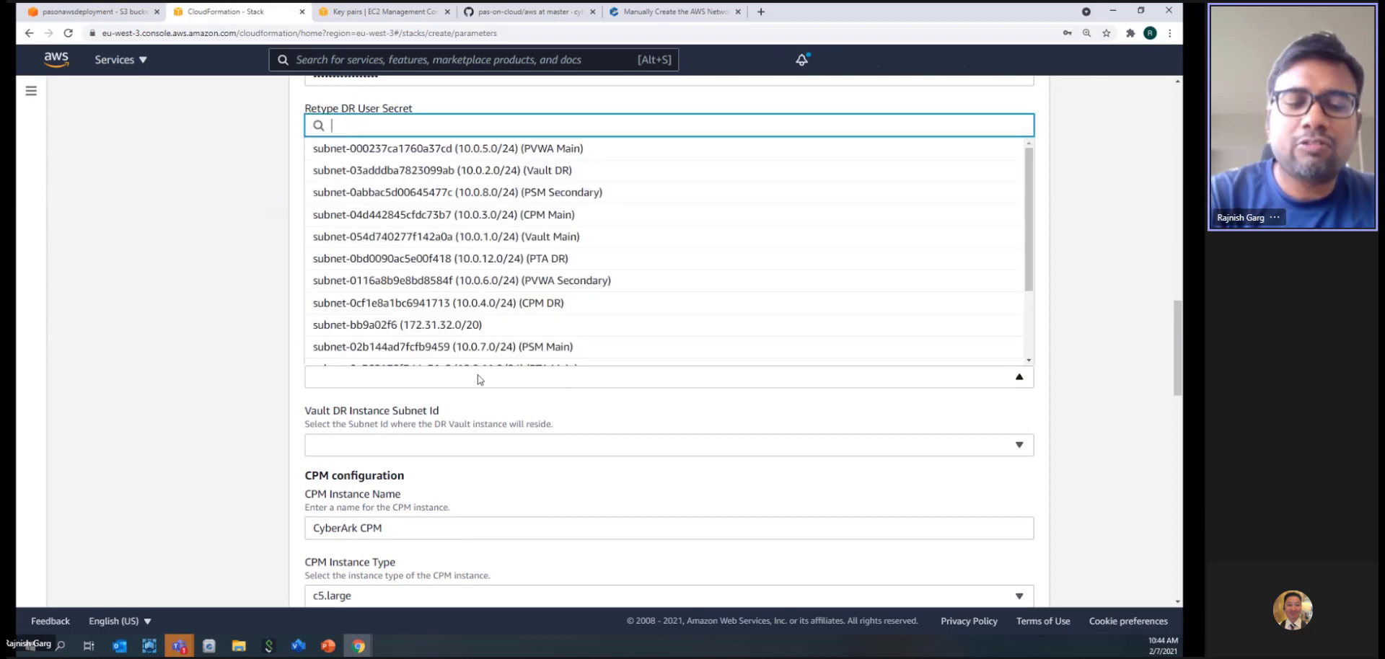
pyautogui.write('vault')
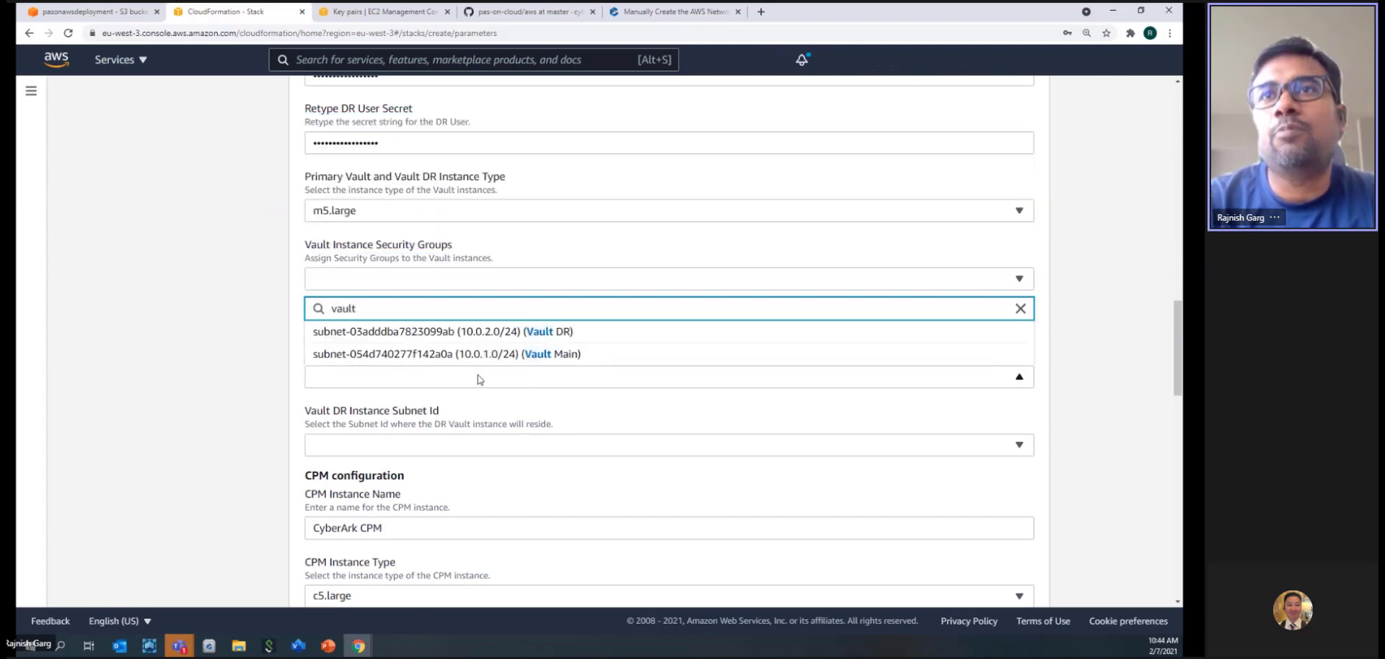
pyautogui.click(439, 354)
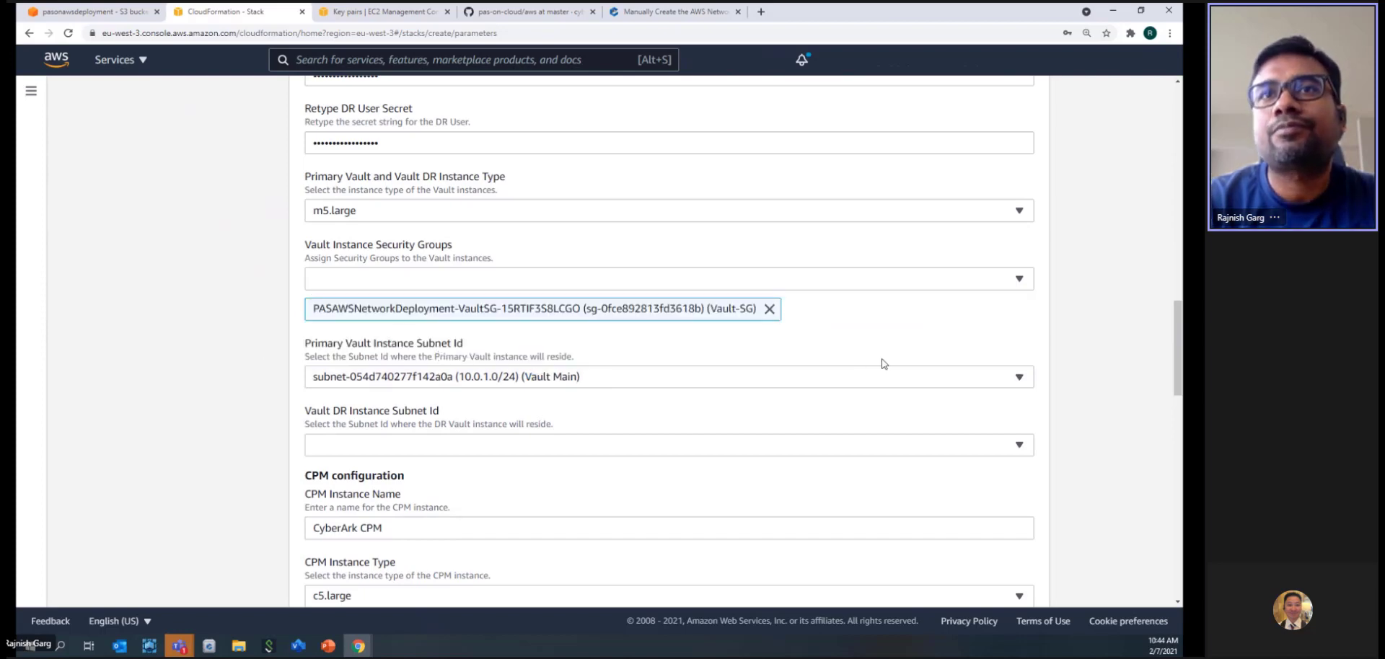
pyautogui.scroll(-2, 1176, 312)
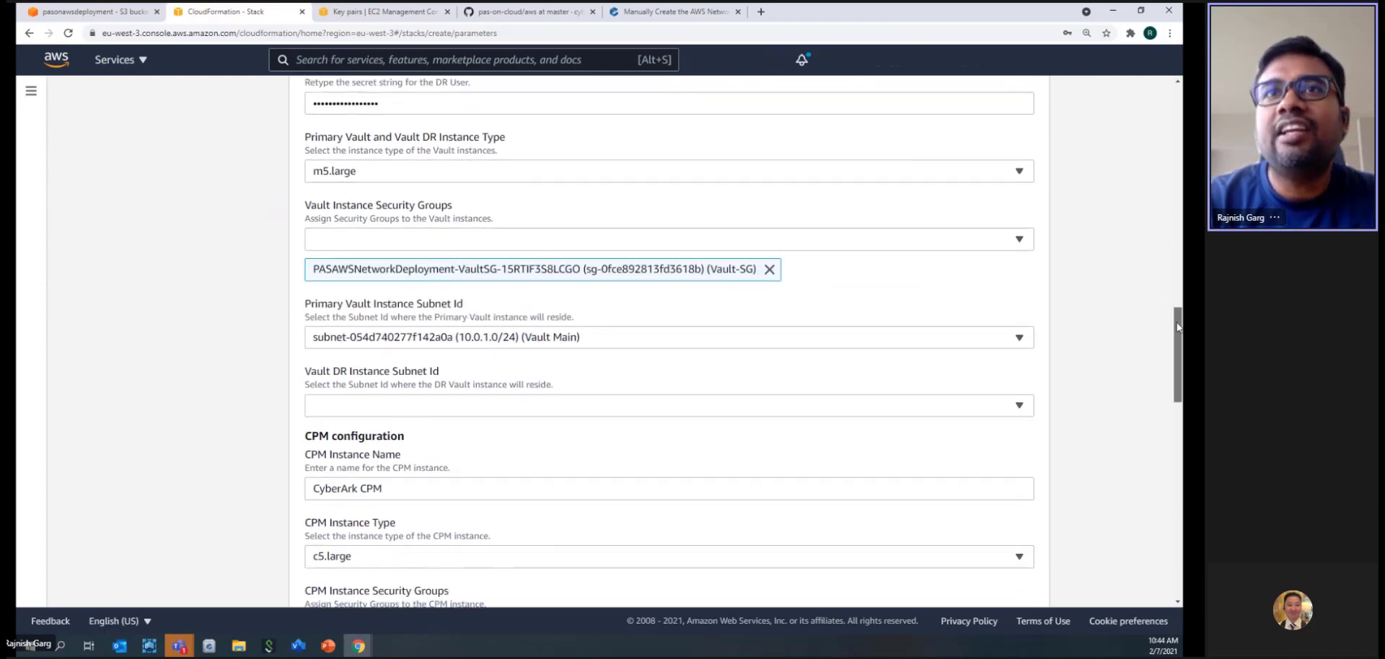
pyautogui.click(641, 357)
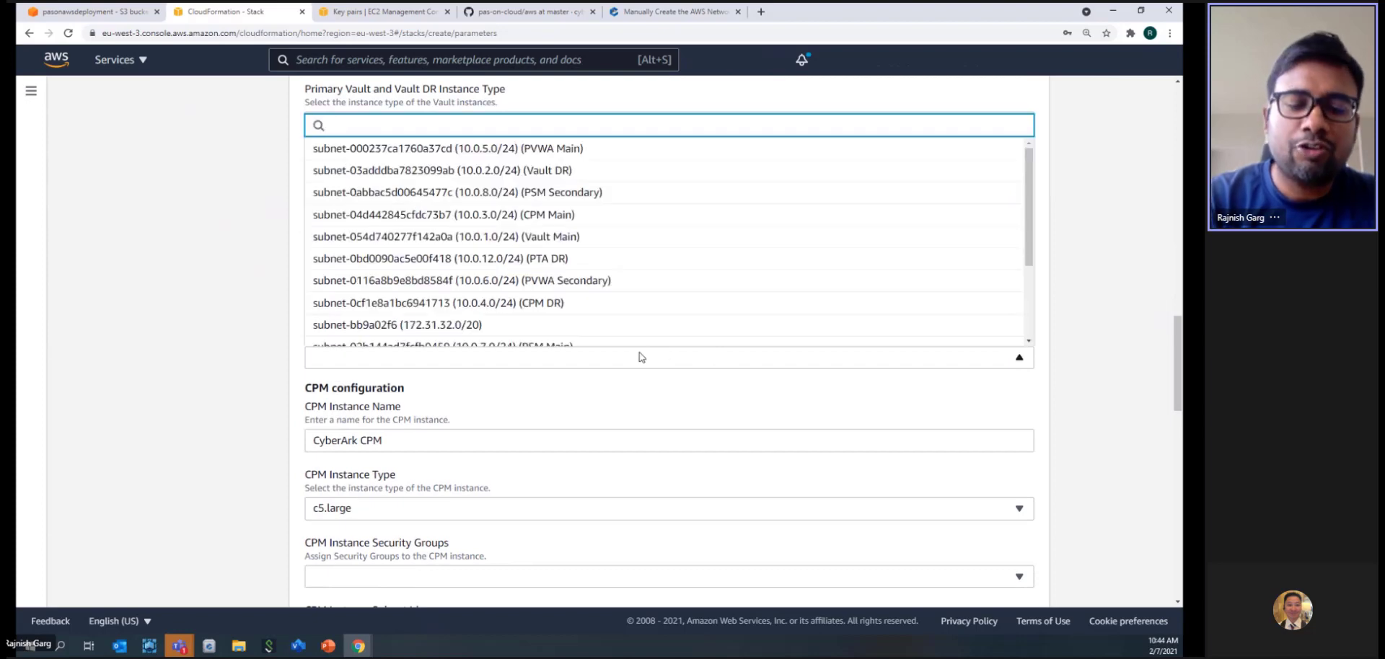
pyautogui.write('vault')
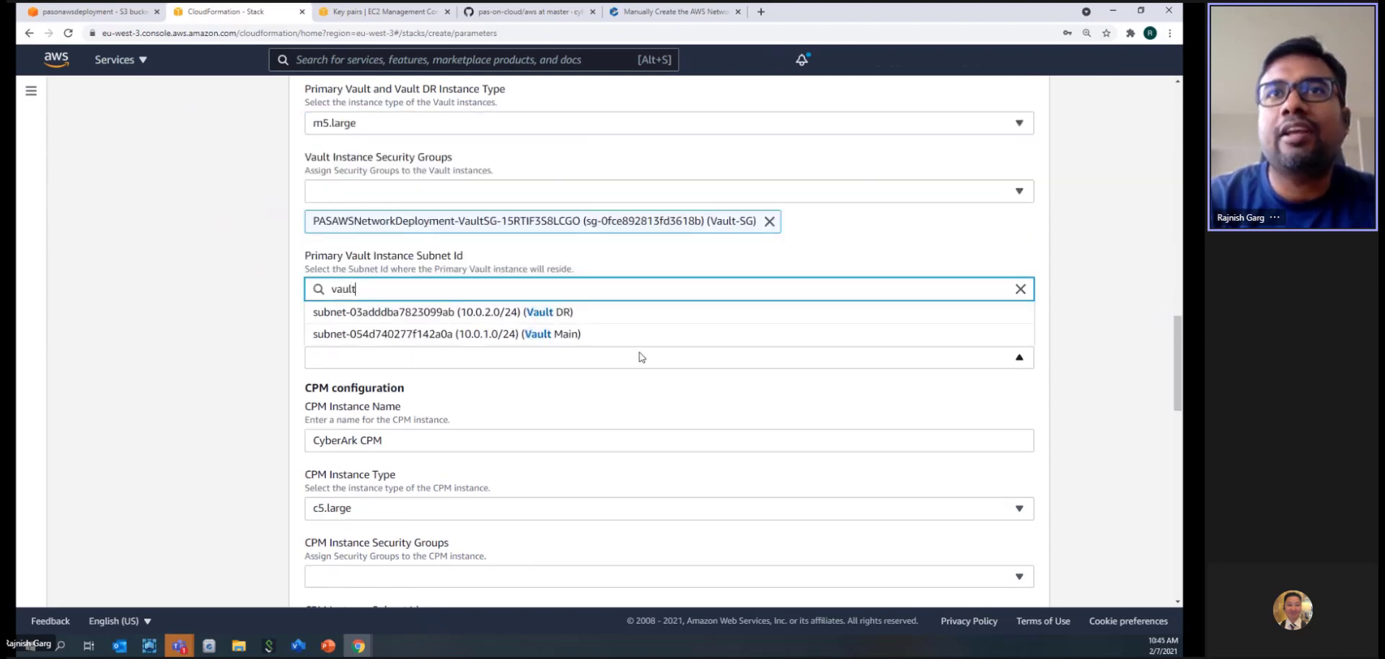
pyautogui.click(542, 314)
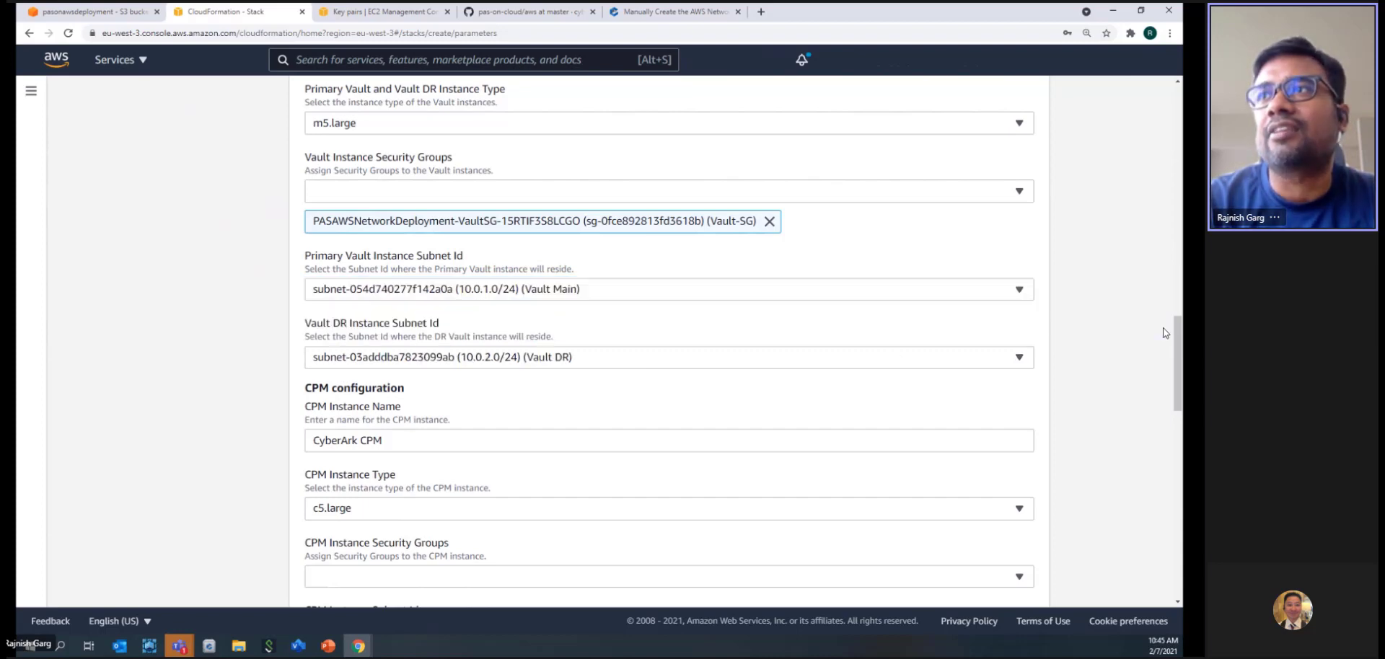
# Step: Assign the PASAWSNetworkDeployment security group labelled CPM-SG to the CPM instance and set its subnet to CPM Main (10.0.3.0/24)
pyautogui.moveTo(1176, 332); pyautogui.dragTo(1169, 391)
pyautogui.click(570, 259)
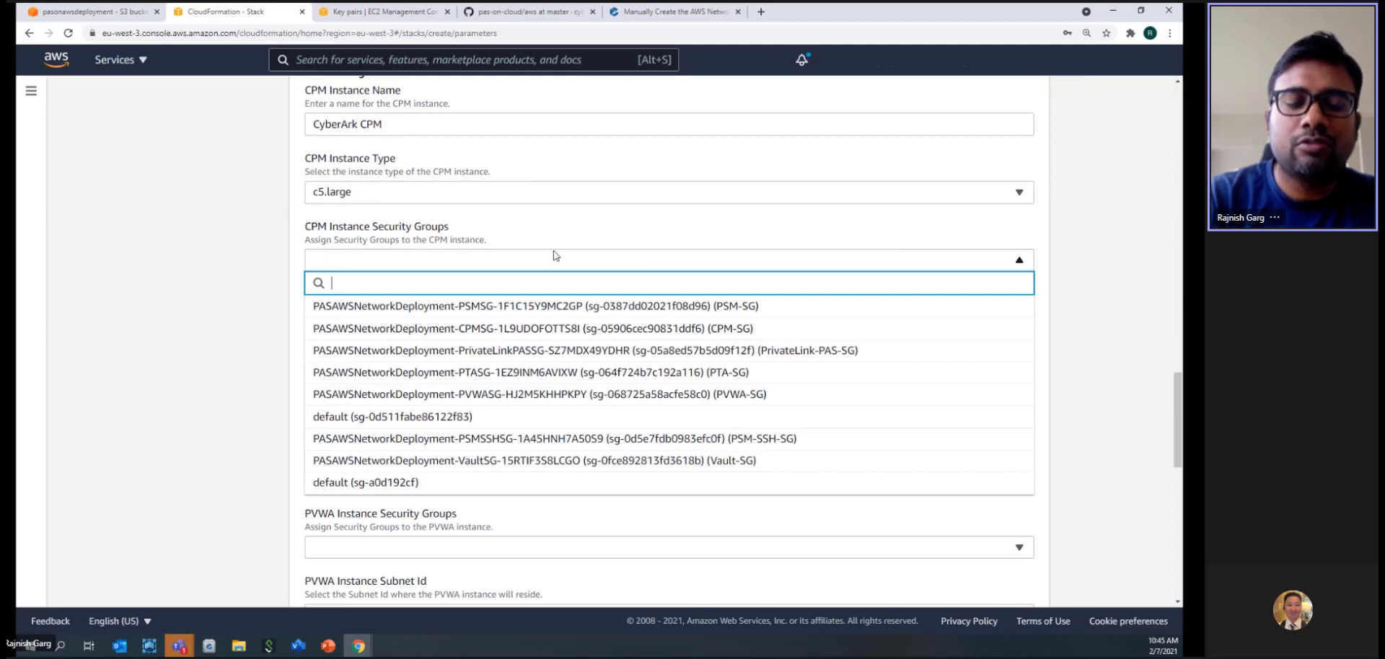
pyautogui.write('cpm')
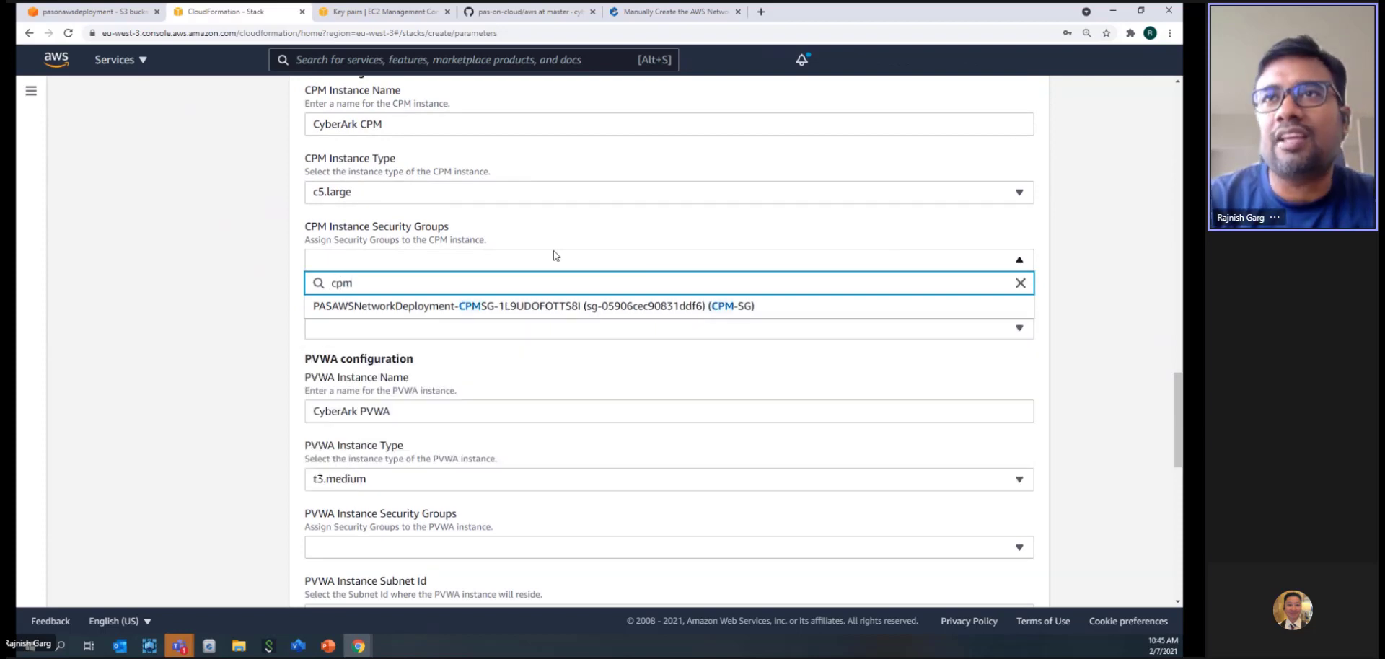
pyautogui.click(436, 310)
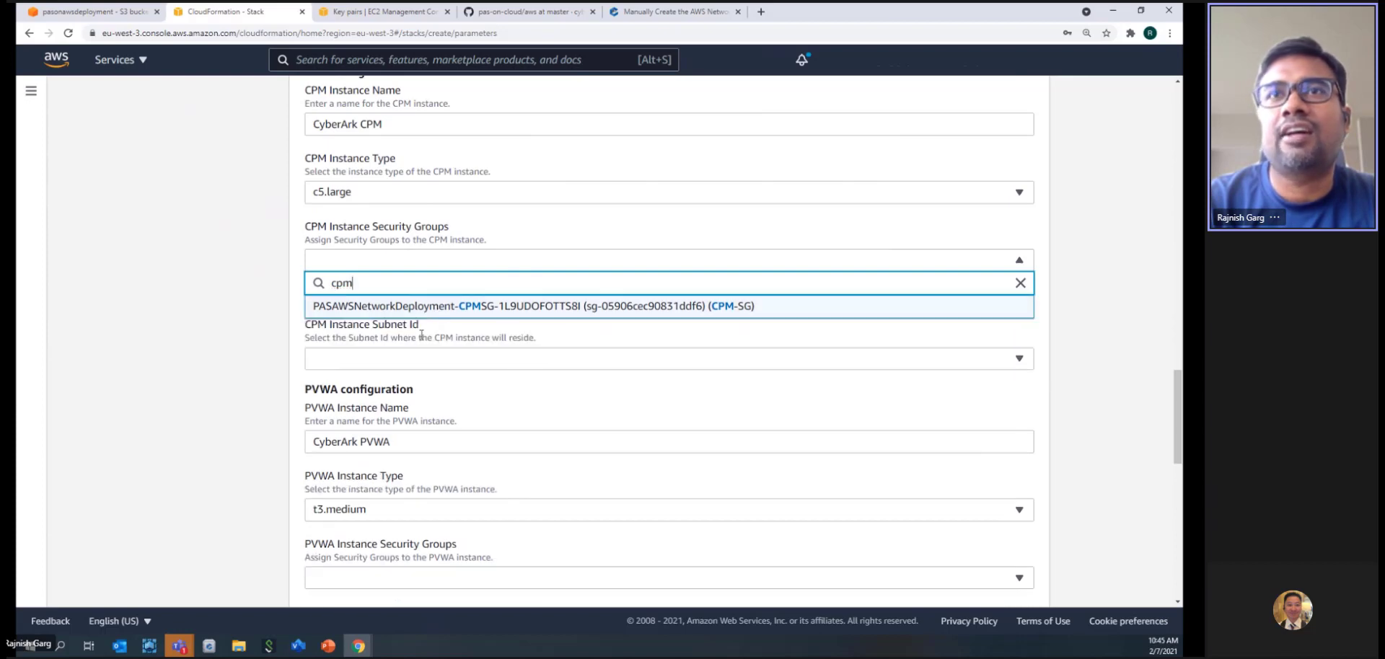
pyautogui.click(383, 361)
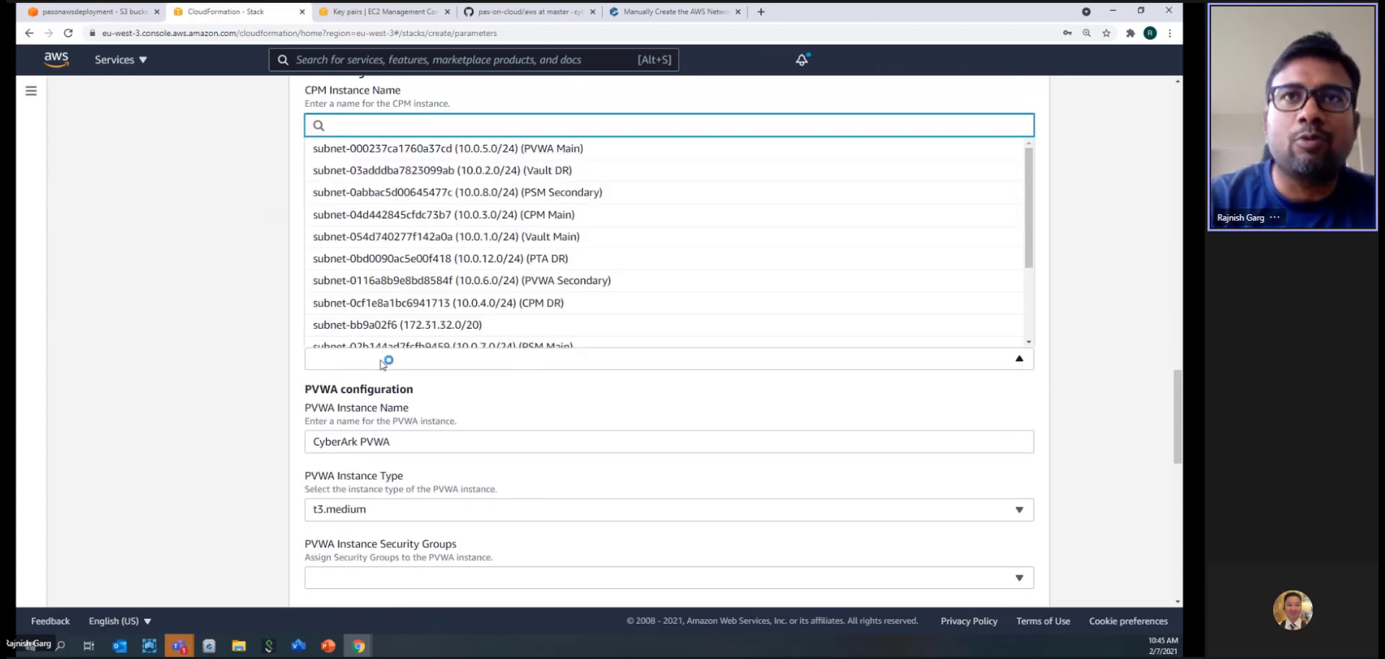
pyautogui.write('cpm')
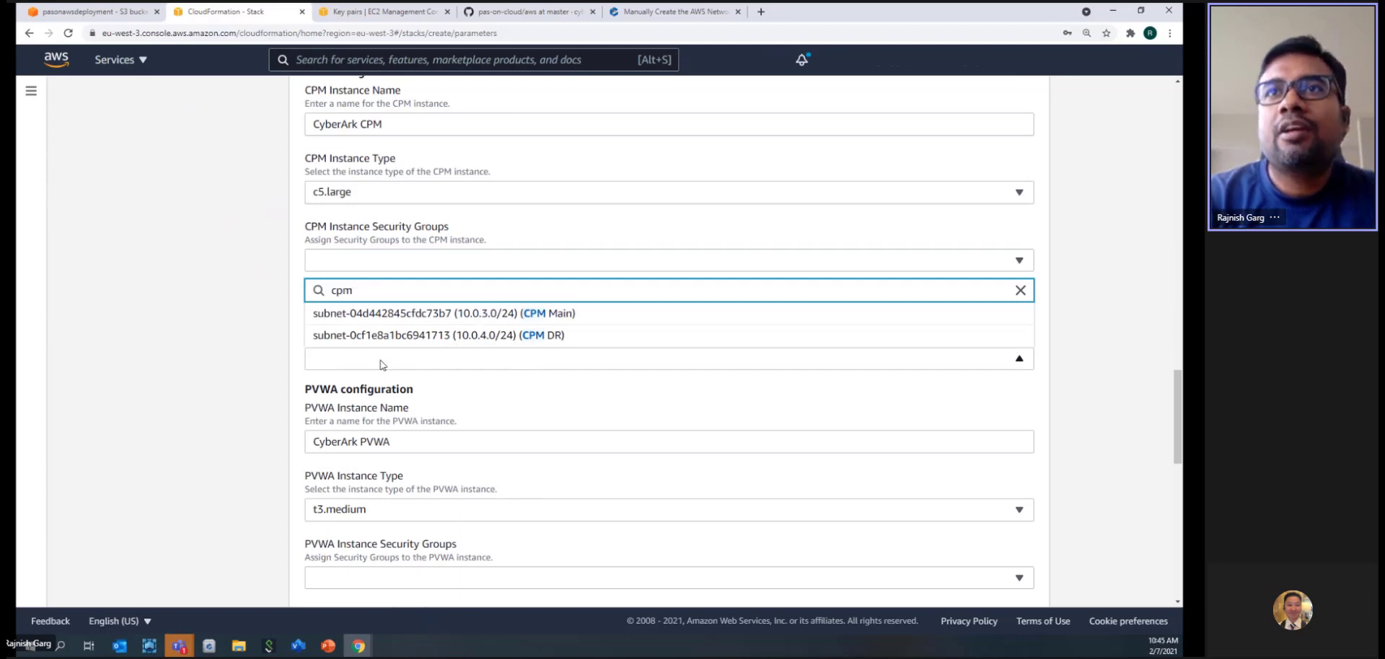
pyautogui.click(417, 318)
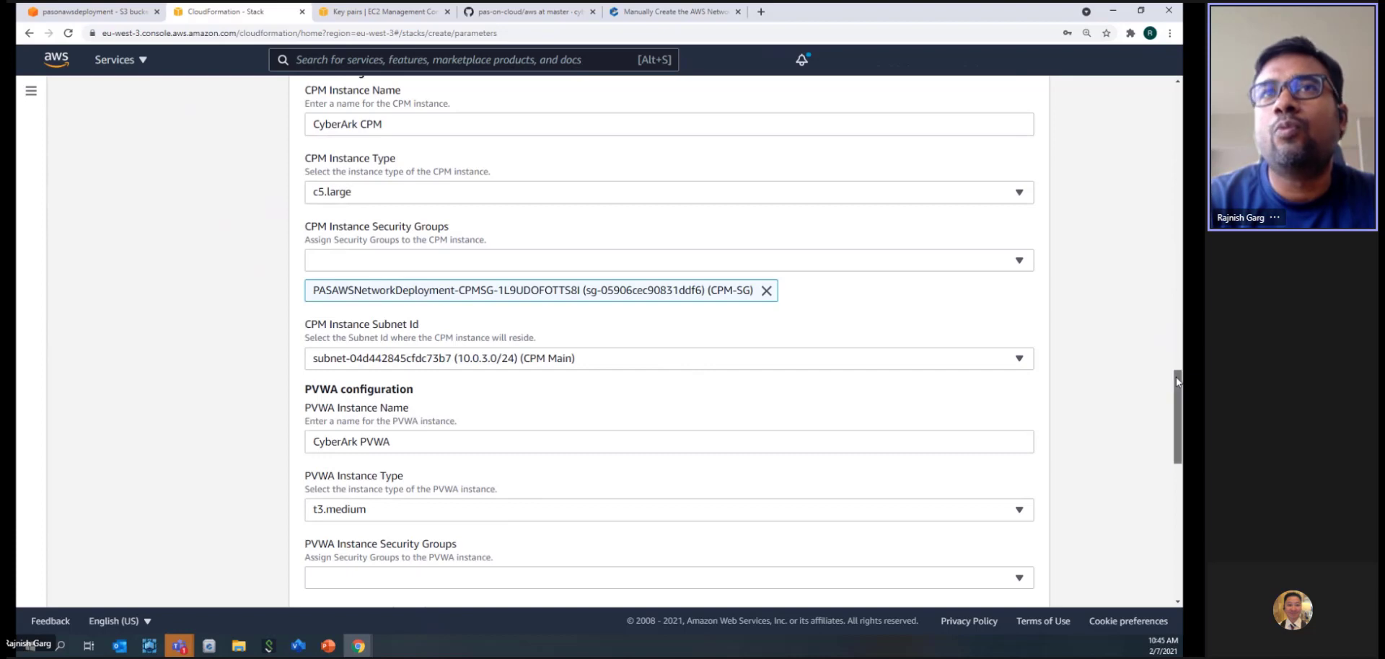
# Step: Assign the PASAWSNetworkDeployment security group labelled PVWA-SG to the PVWA instance and set its subnet to PVWA Main (10.0.5.0/24)
pyautogui.moveTo(1178, 381); pyautogui.dragTo(1178, 399)
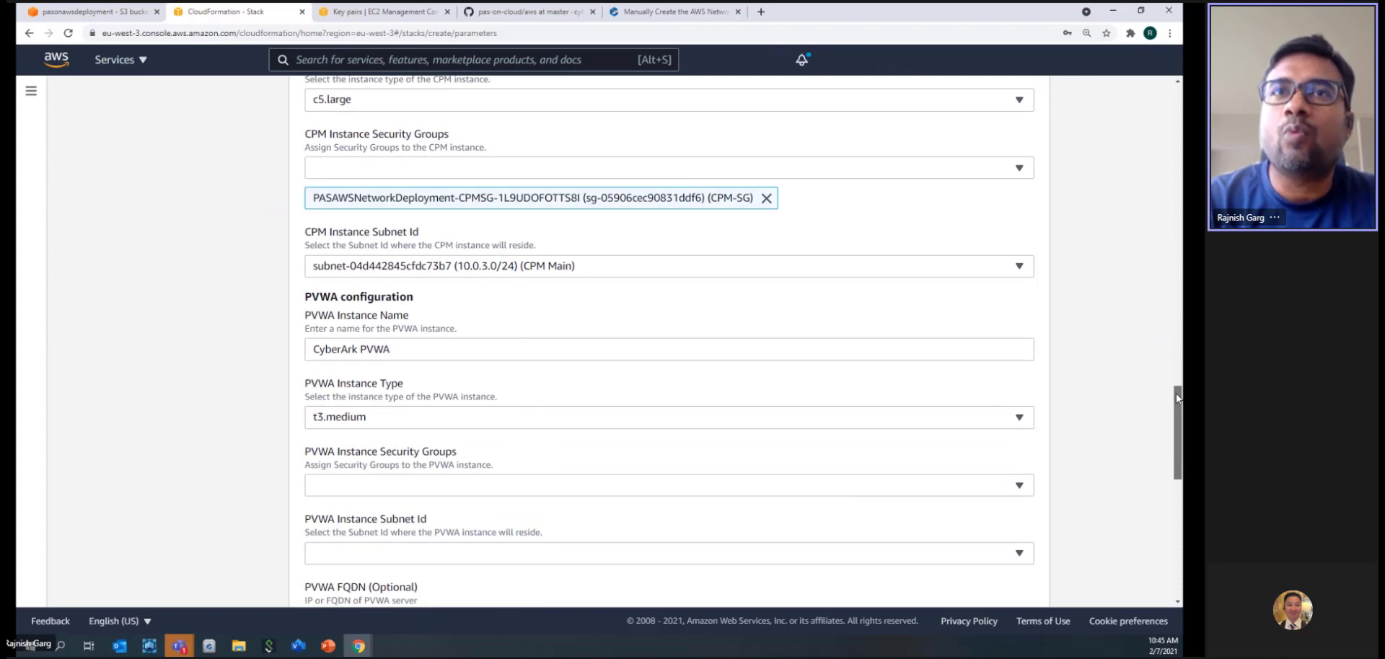
pyautogui.moveTo(1177, 399); pyautogui.dragTo(1178, 409)
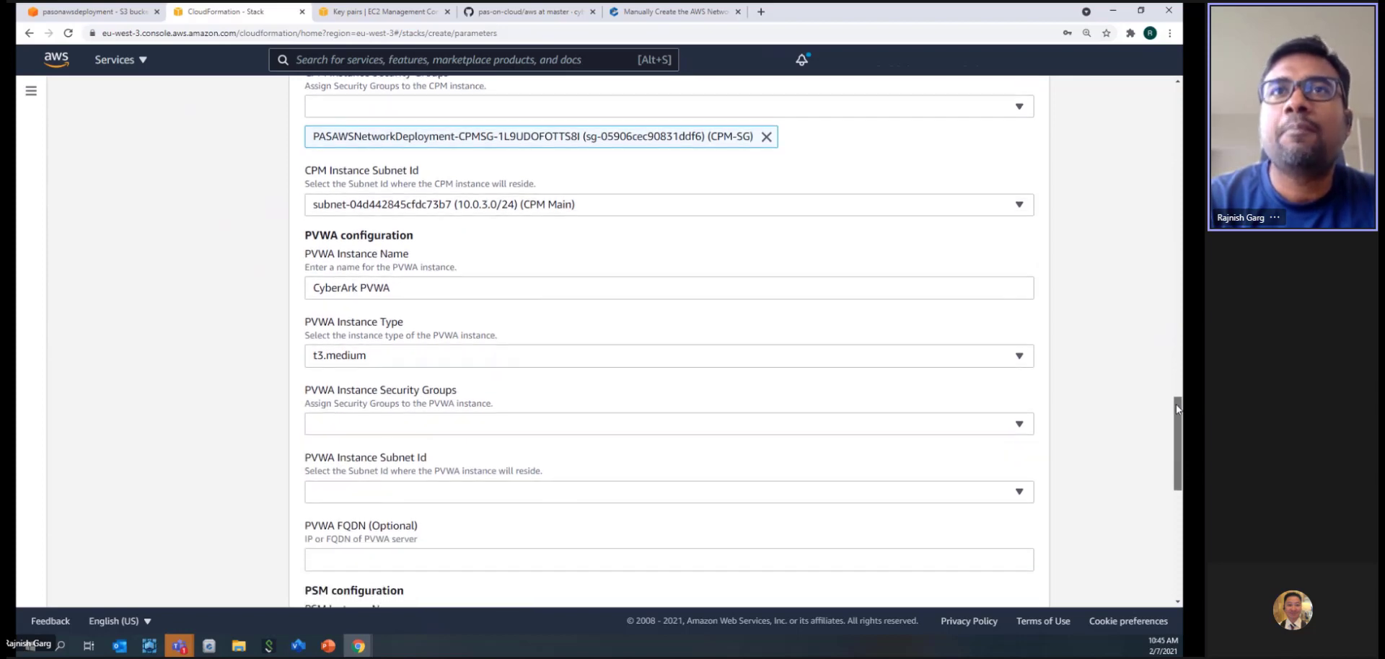
pyautogui.click(493, 426)
pyautogui.write('pvwa')
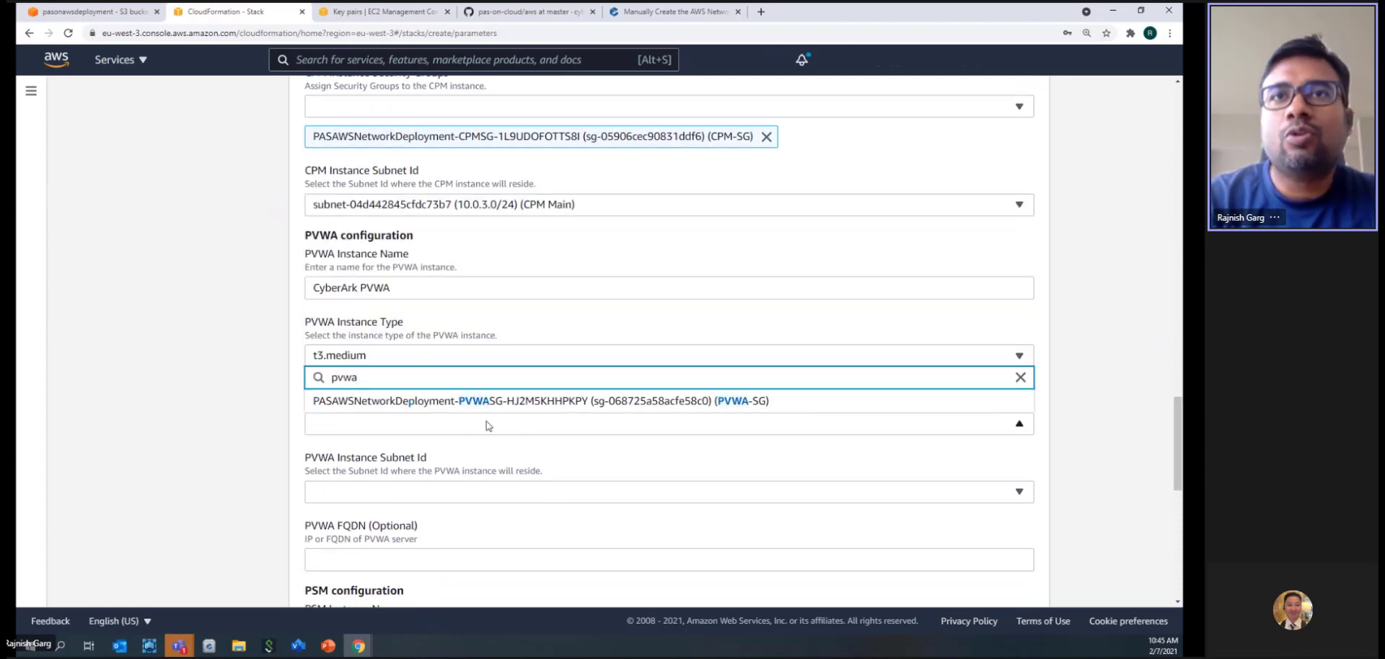
pyautogui.click(453, 406)
pyautogui.click(1096, 414)
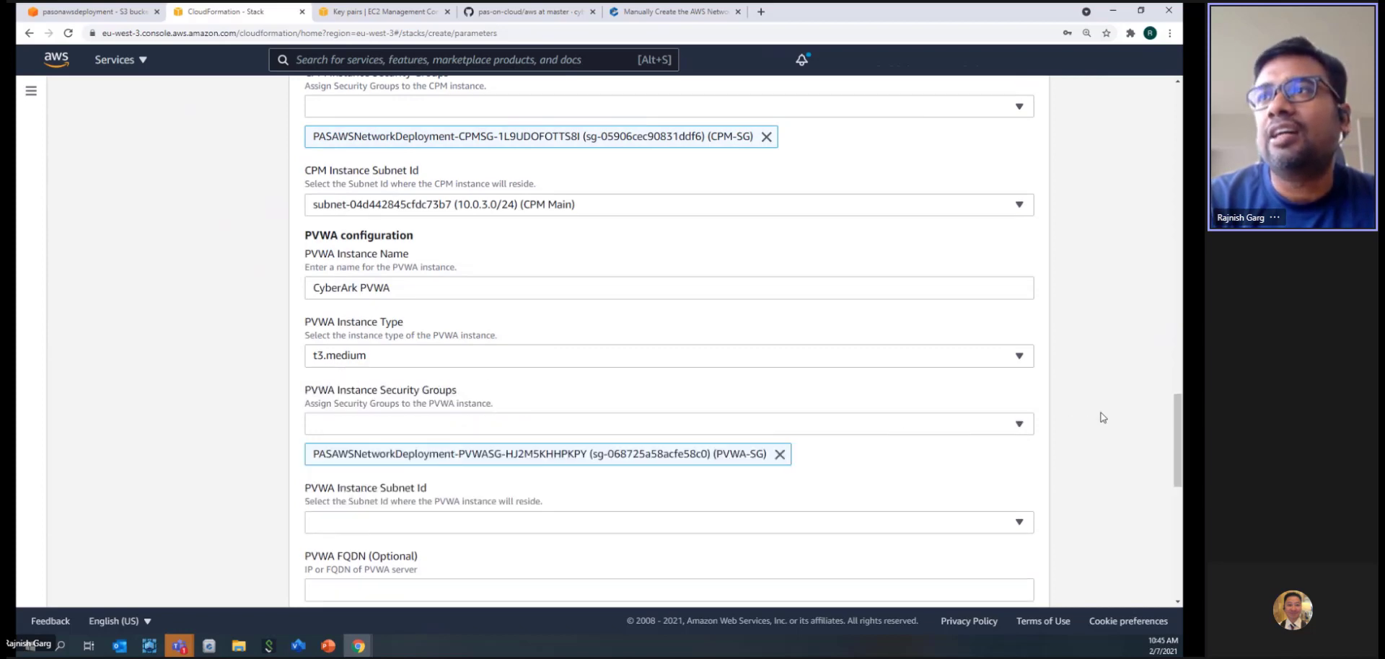
pyautogui.scroll(-2, 1010, 405)
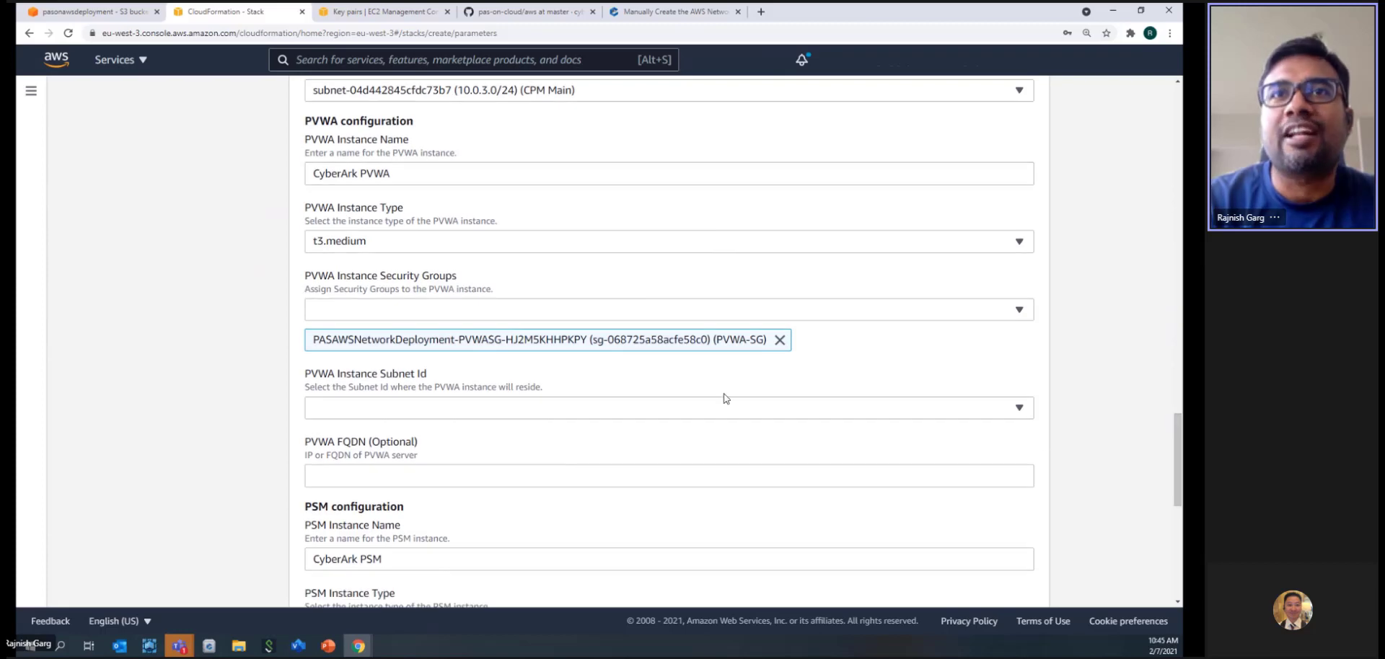
pyautogui.click(476, 408)
pyautogui.write('pvwa')
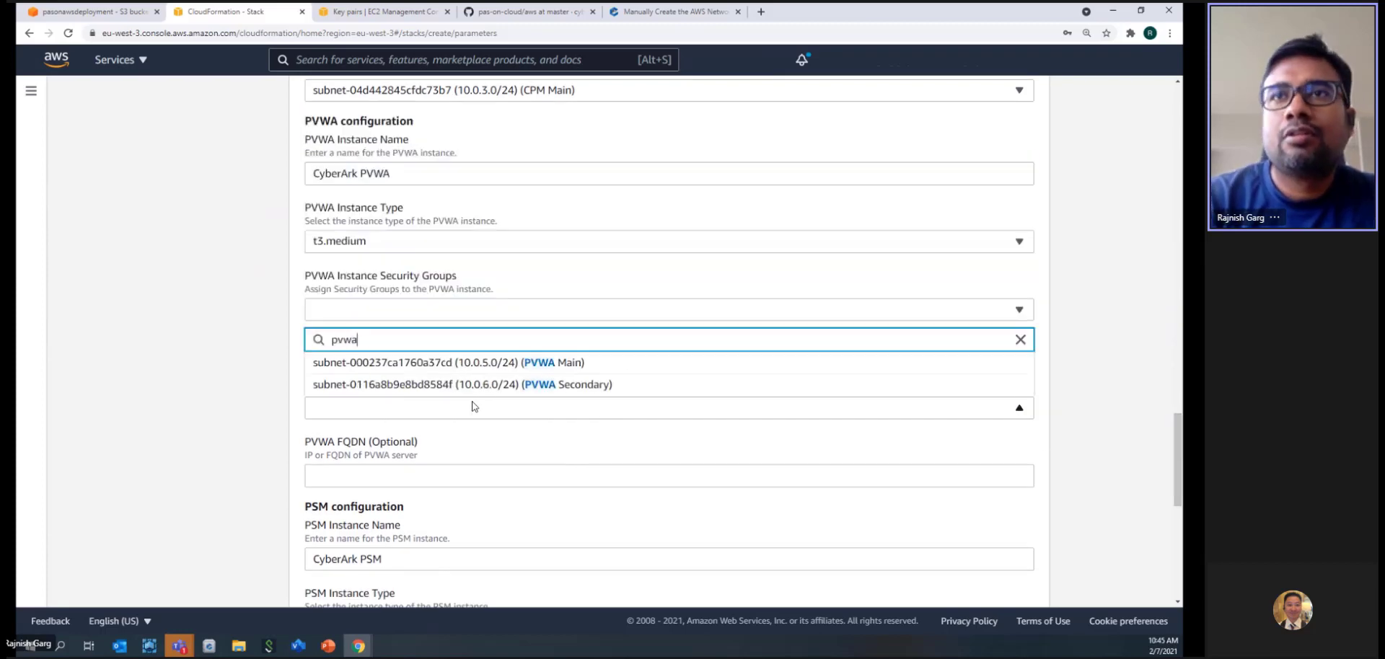
pyautogui.click(426, 363)
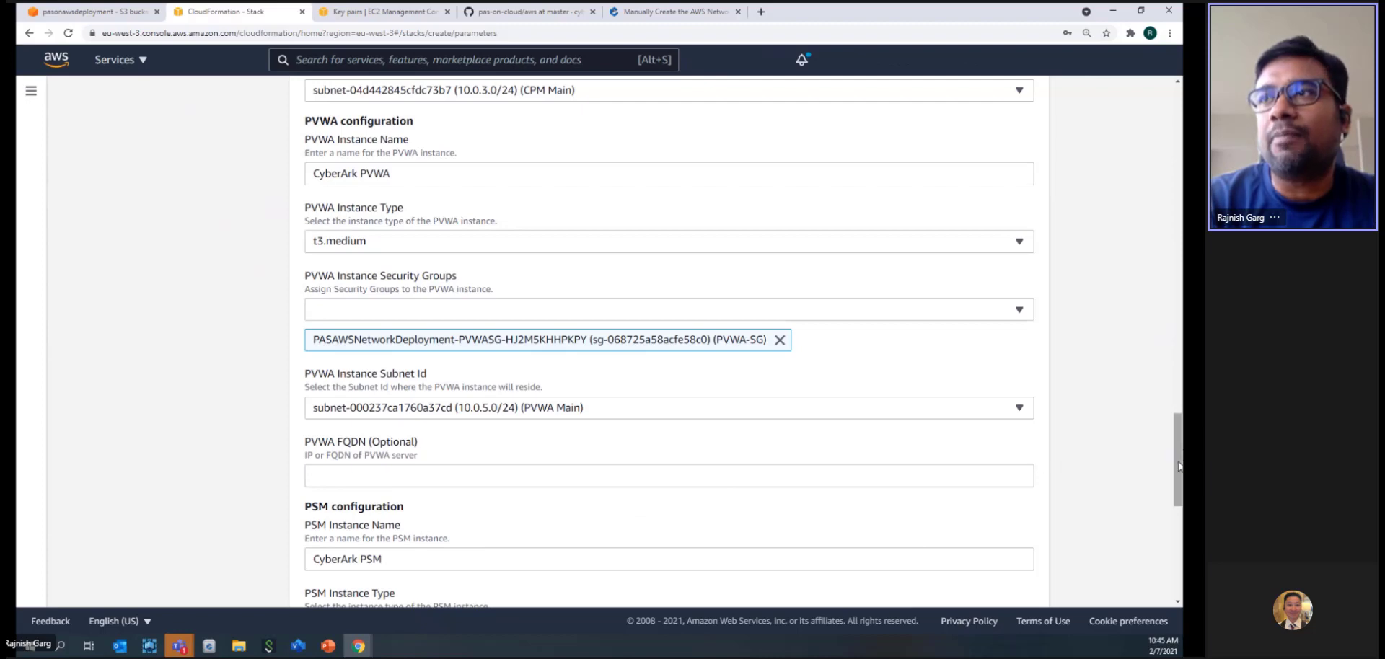
# Step: Assign the PASAWSNetworkDeployment security group labelled PSM-SG to the PSM instance and set its subnet to PSM Main (10.0.7.0/24)
pyautogui.moveTo(1179, 466); pyautogui.dragTo(1179, 513)
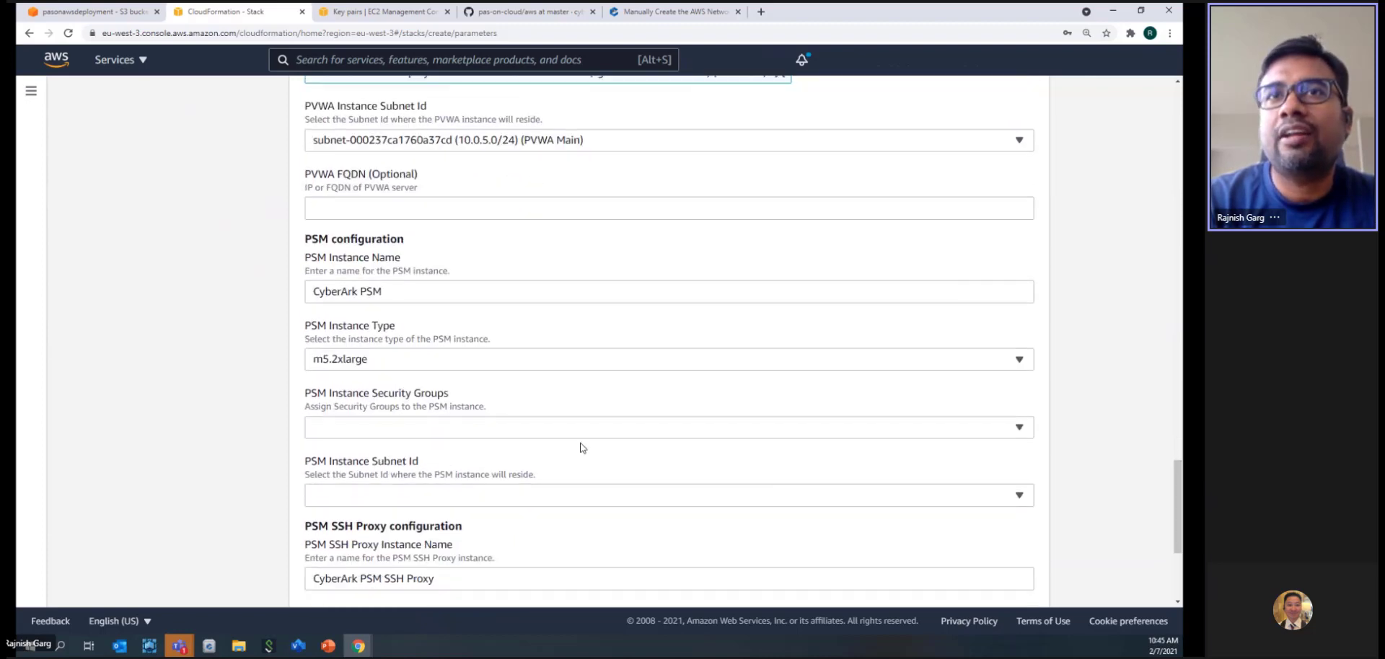
pyautogui.click(554, 430)
pyautogui.write('psm')
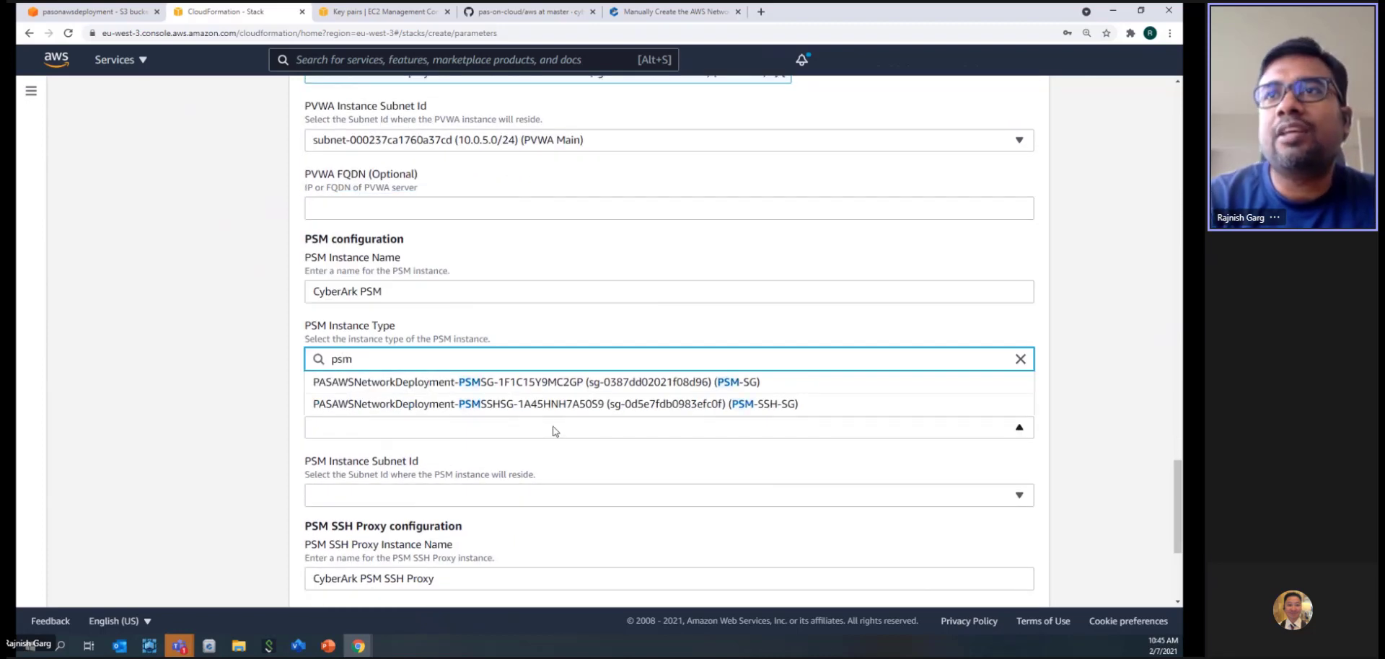
pyautogui.click(497, 386)
pyautogui.click(167, 444)
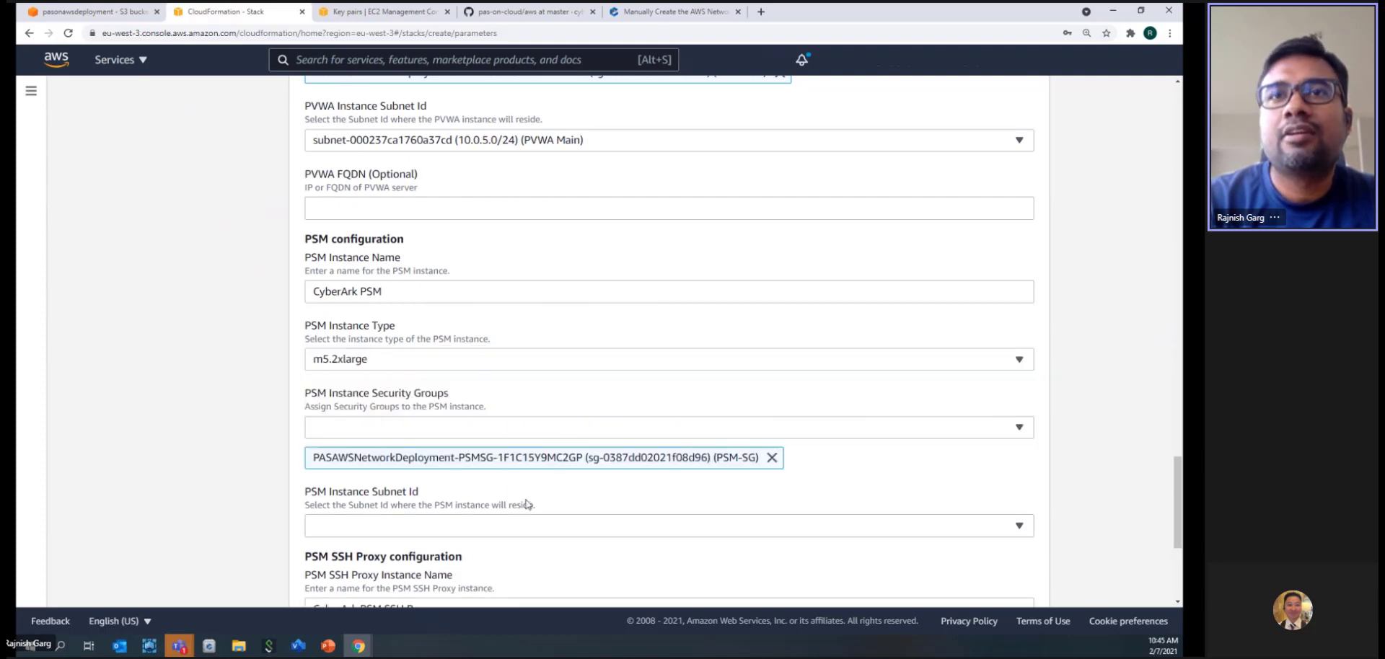
pyautogui.scroll(-3, 1139, 431)
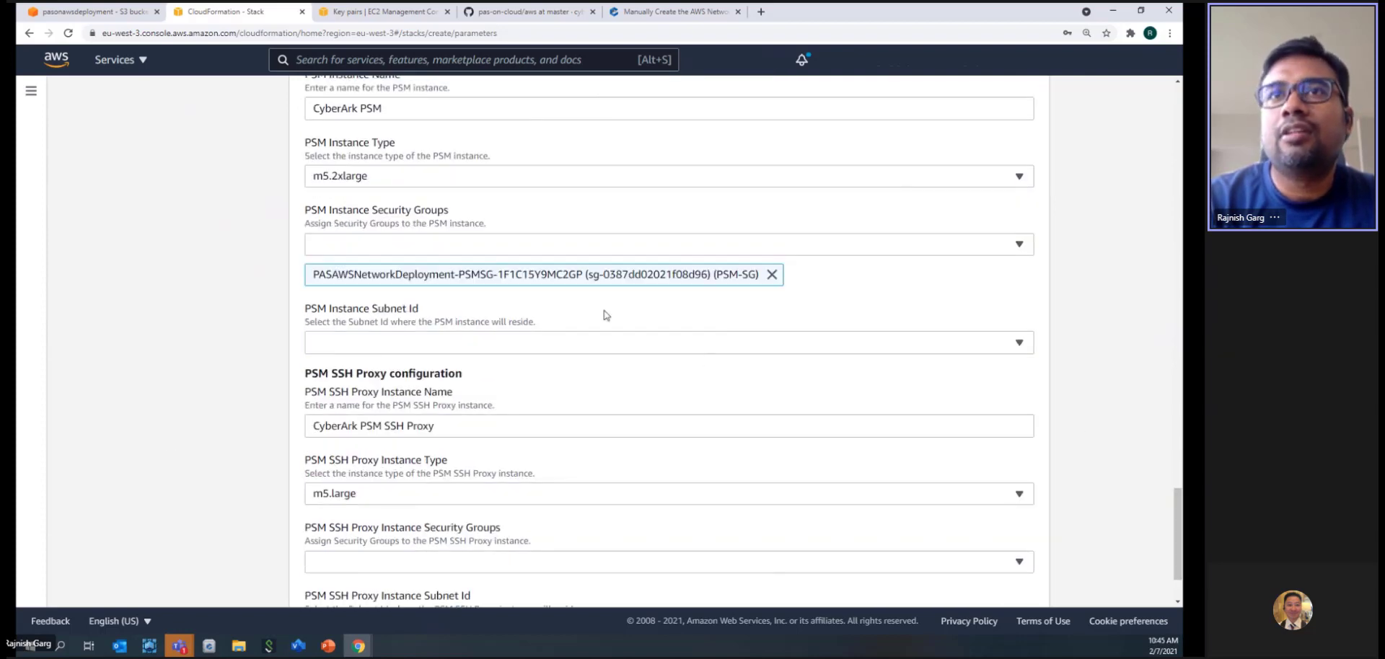
pyautogui.click(499, 349)
pyautogui.write('psm')
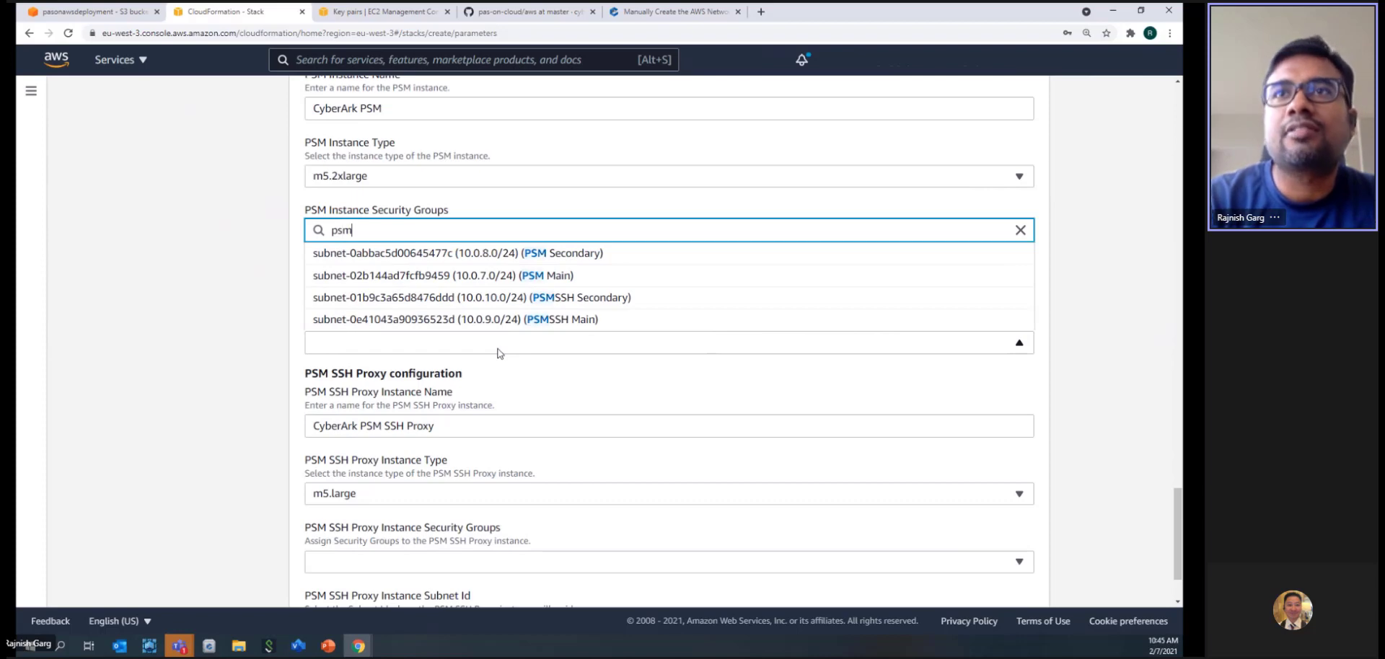
pyautogui.click(488, 282)
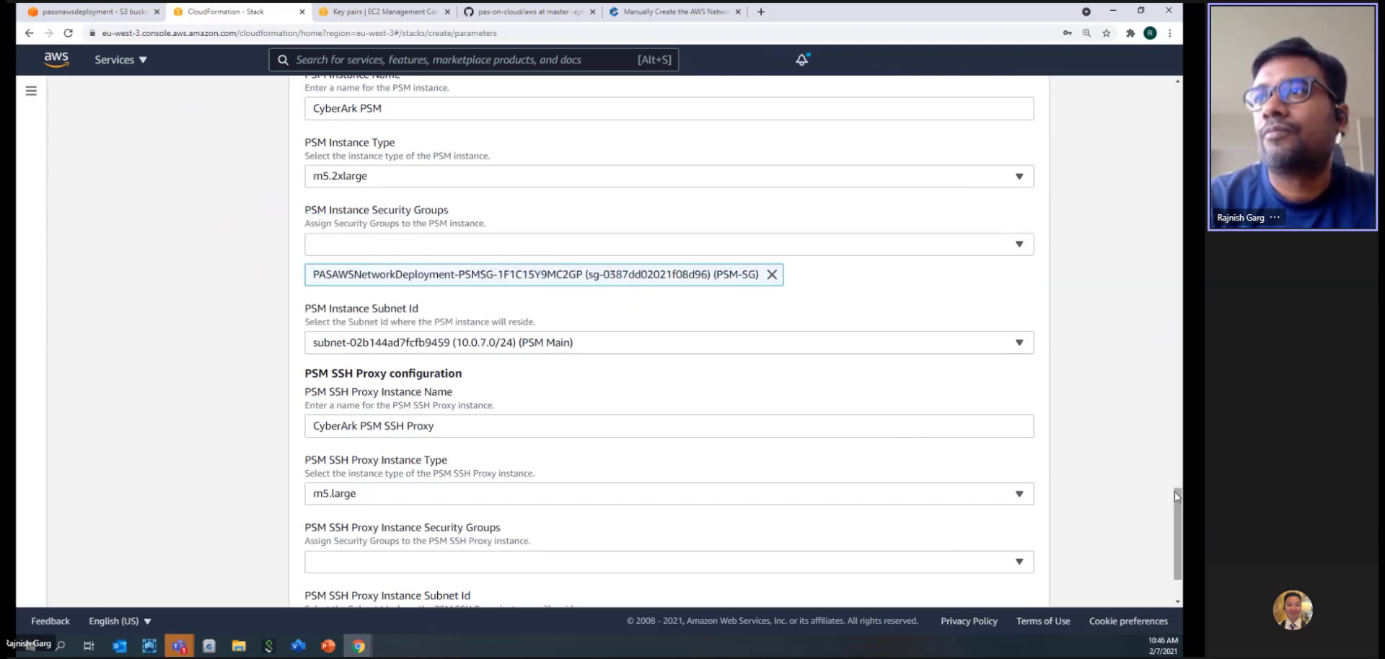
# Step: Assign the PASAWSNetworkDeployment security group labelled PSM-SSH-SG to the PSM SSH Proxy instance
pyautogui.scroll(-2, 1177, 498)
pyautogui.click(441, 467)
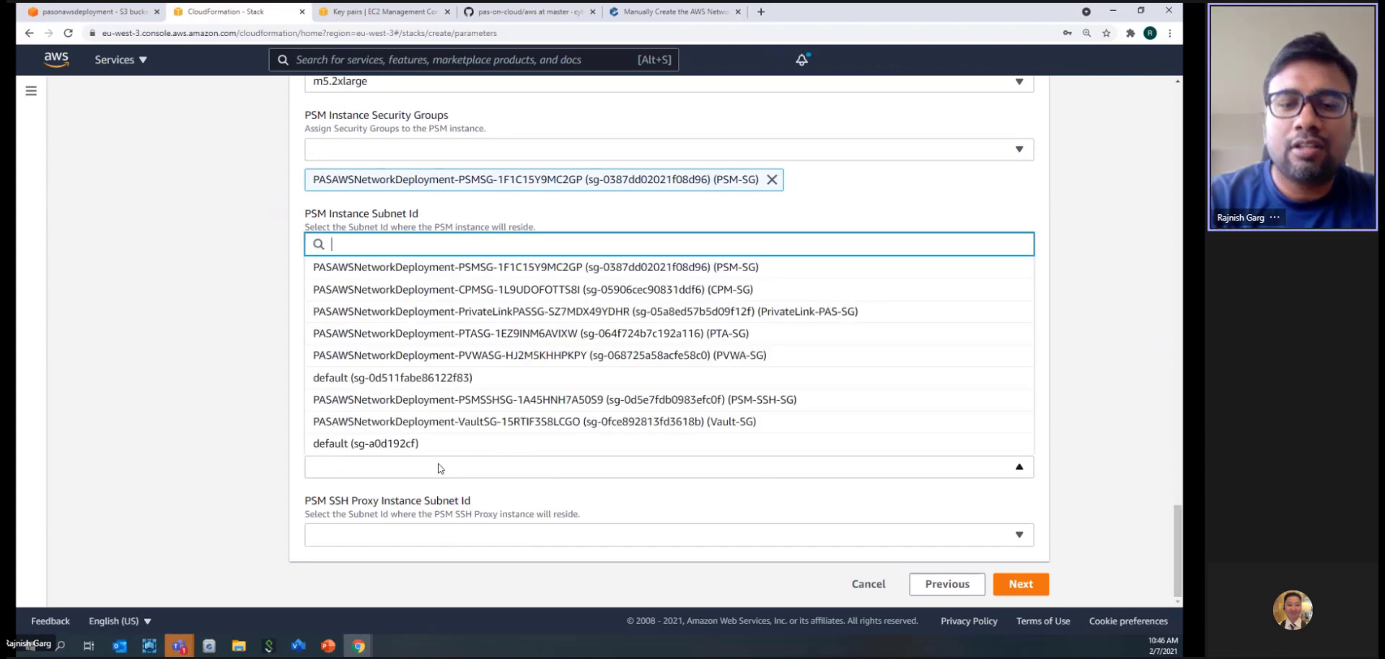
pyautogui.write('psmp')
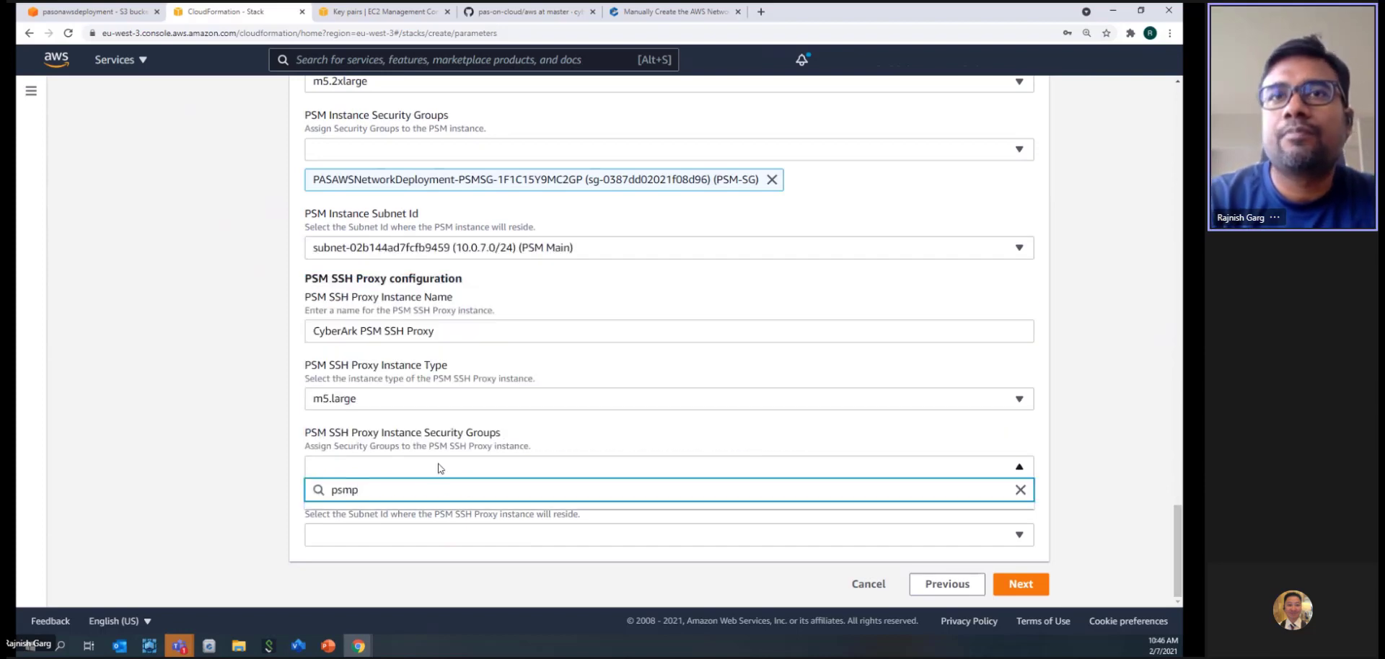
pyautogui.press('BackSpace')
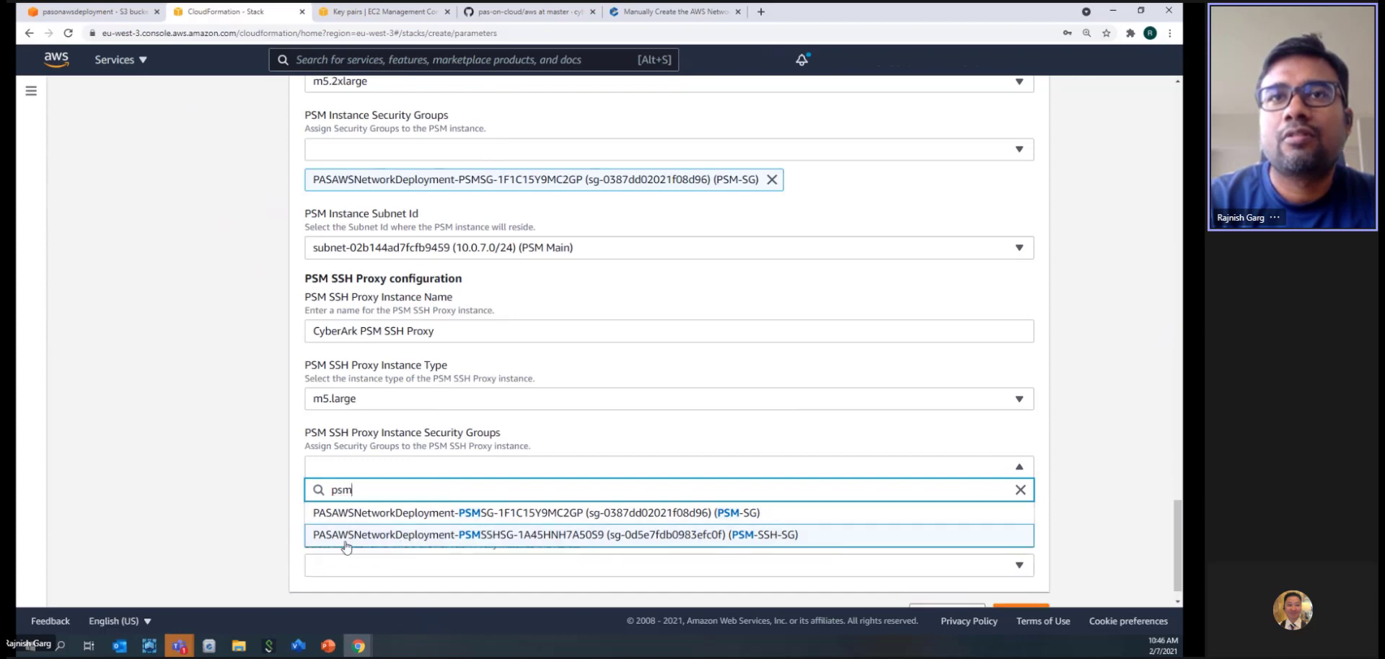
pyautogui.click(227, 509)
pyautogui.click(388, 471)
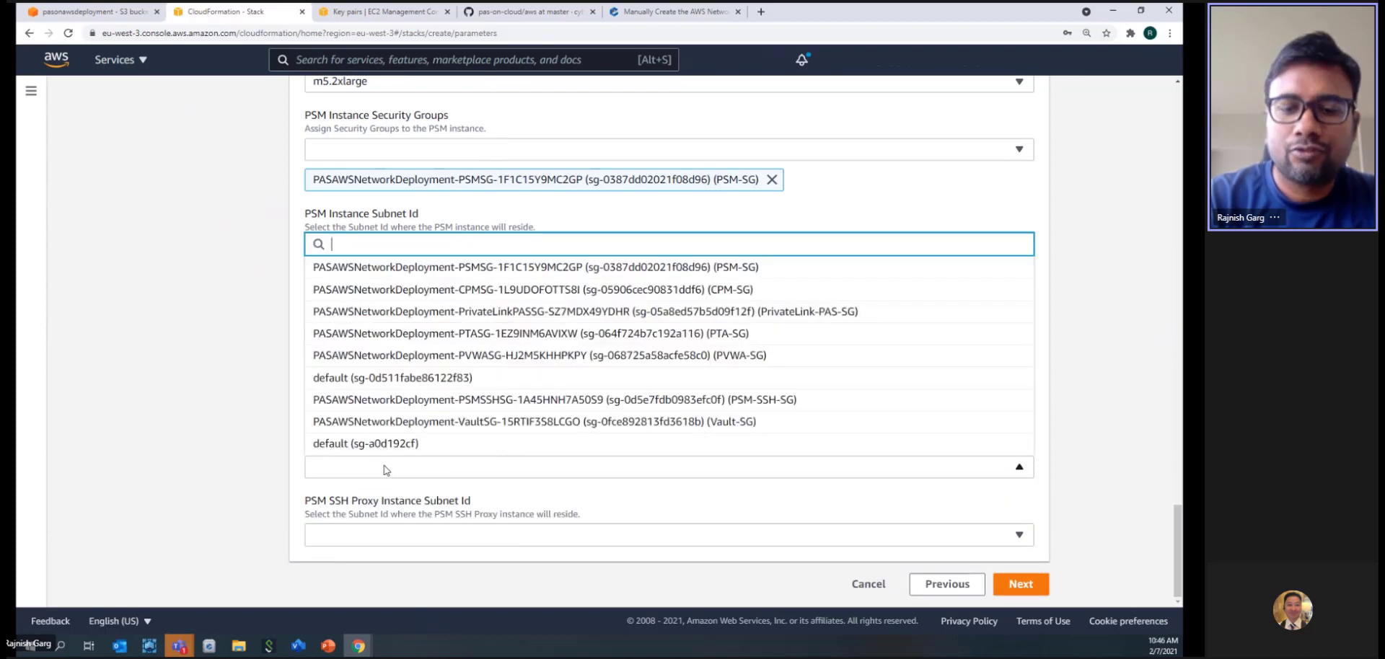
pyautogui.write('psm')
pyautogui.click(374, 445)
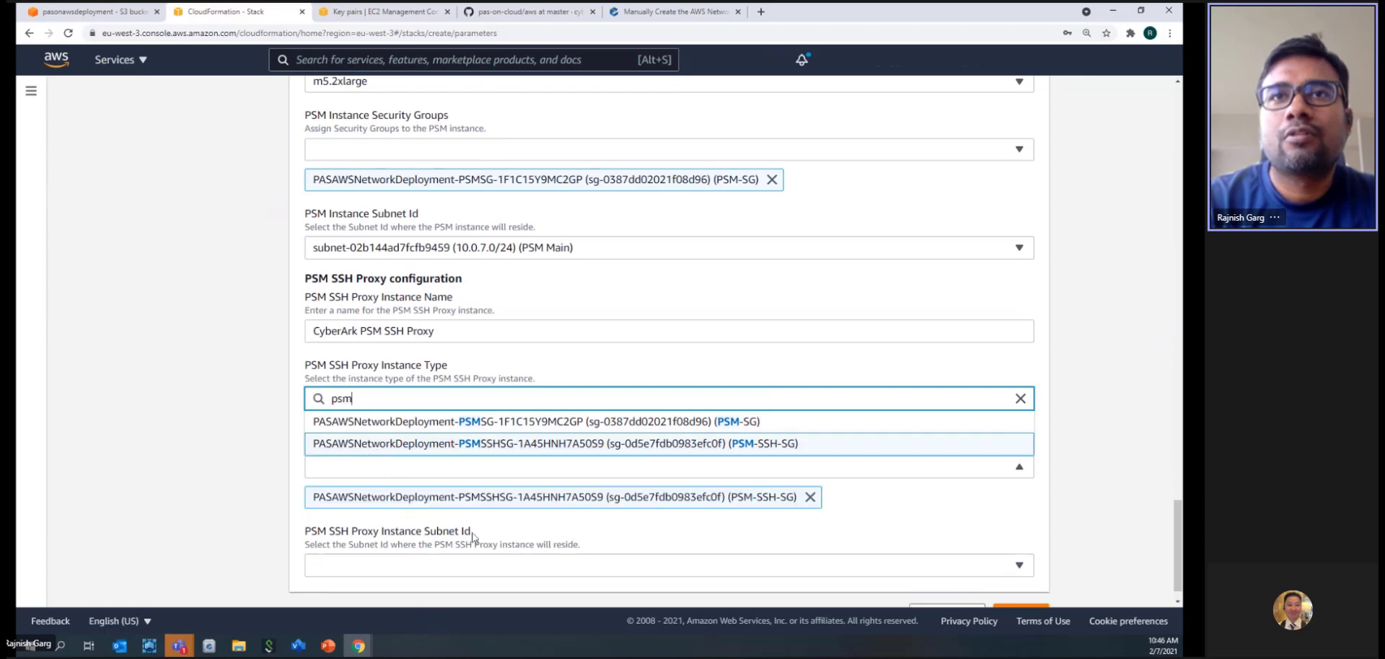
# Step: Set the PSM SSH Proxy instance subnet to PSMSSH Main (10.0.9.0/24) and continue to the stack options
pyautogui.click(411, 564)
pyautogui.write('psm')
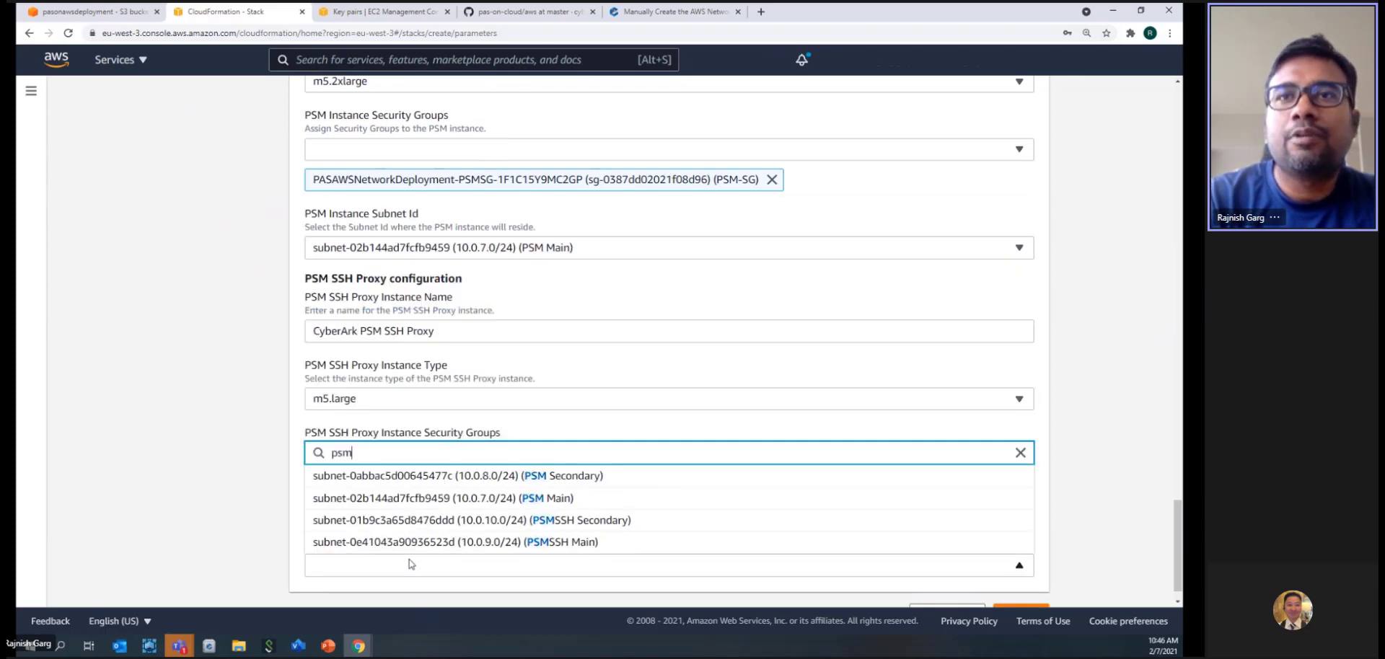
pyautogui.click(448, 542)
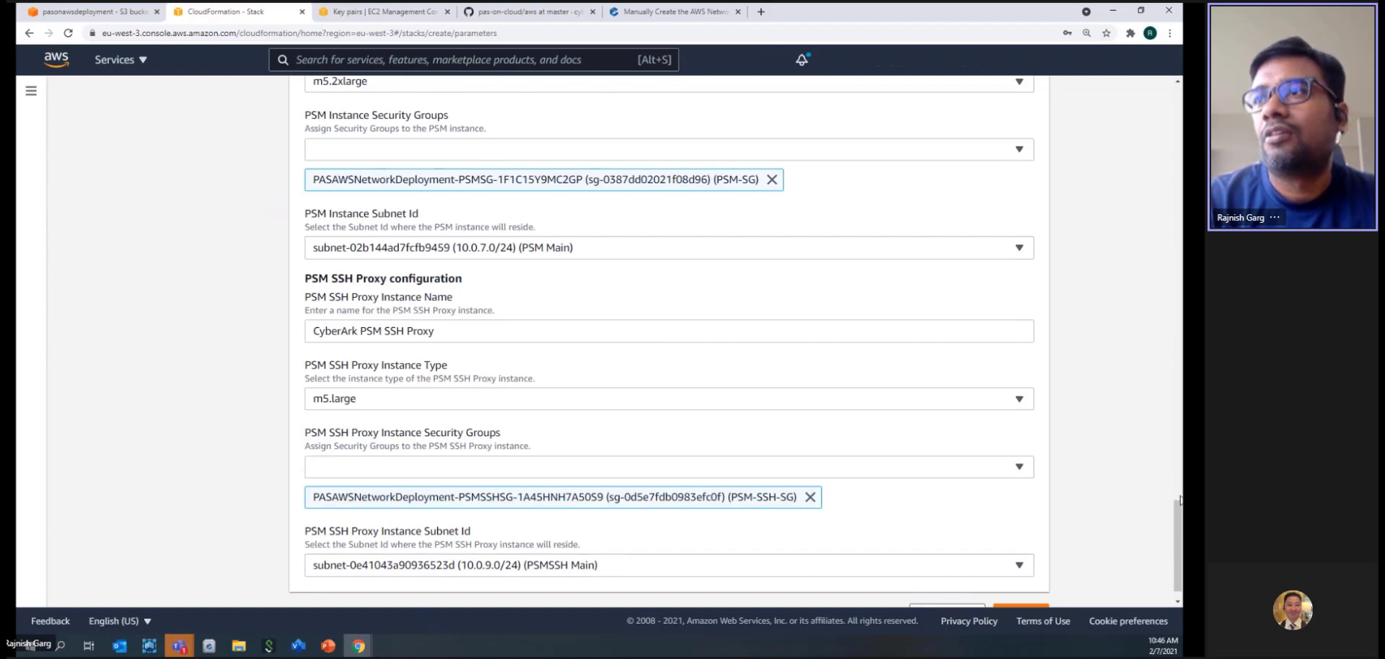
pyautogui.moveTo(1181, 500); pyautogui.dragTo(1180, 575)
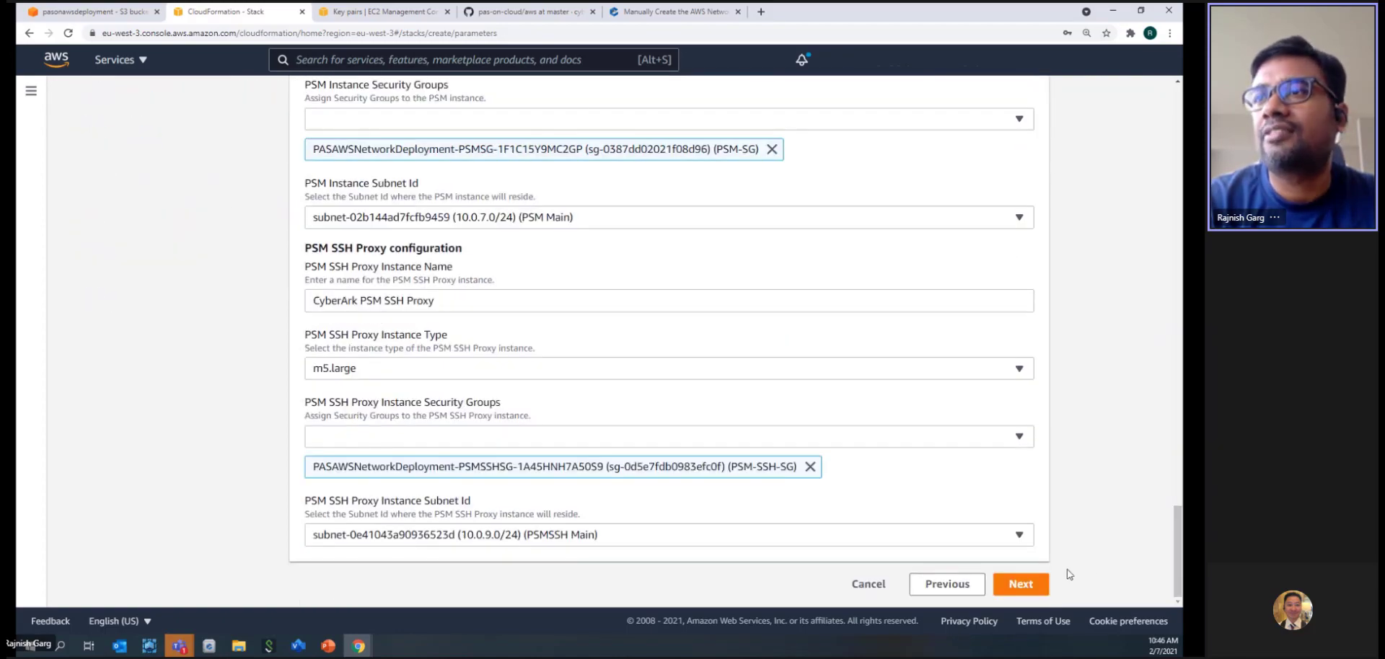
pyautogui.click(1028, 585)
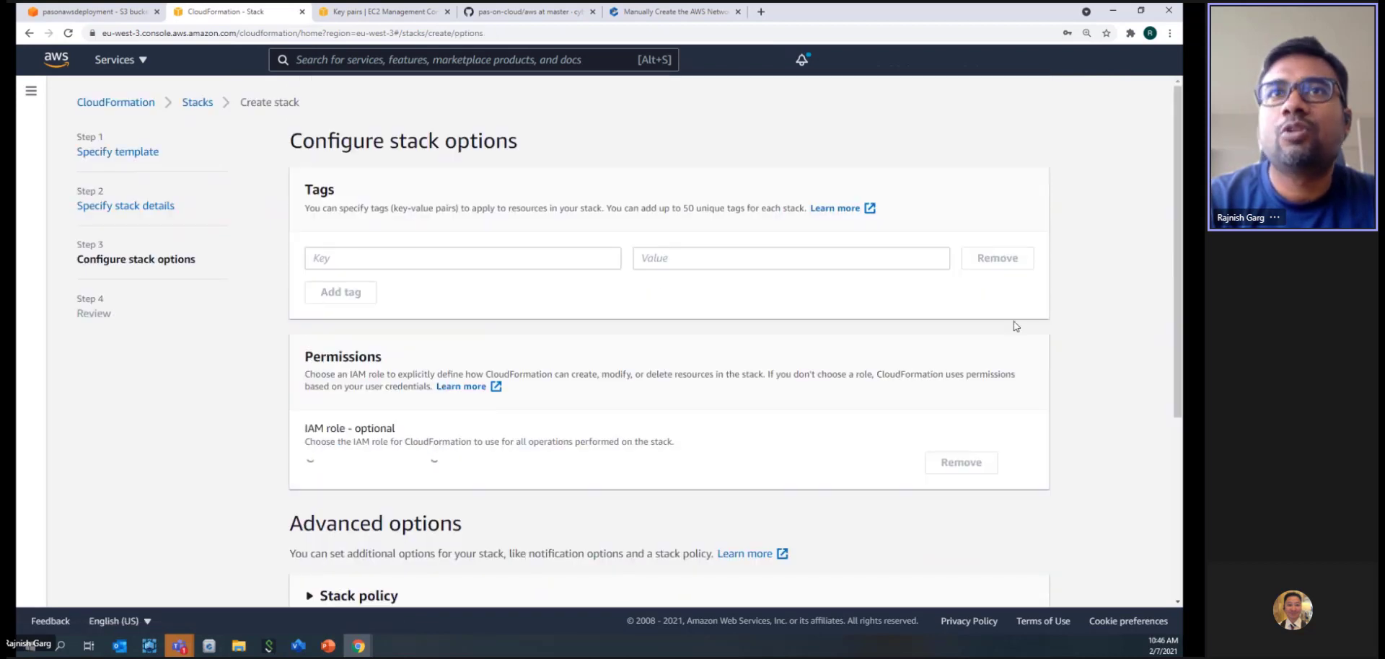
# Step: Add a stack tag with key PAS and value AWS, and continue to the review
pyautogui.click(426, 256)
pyautogui.write('PA')
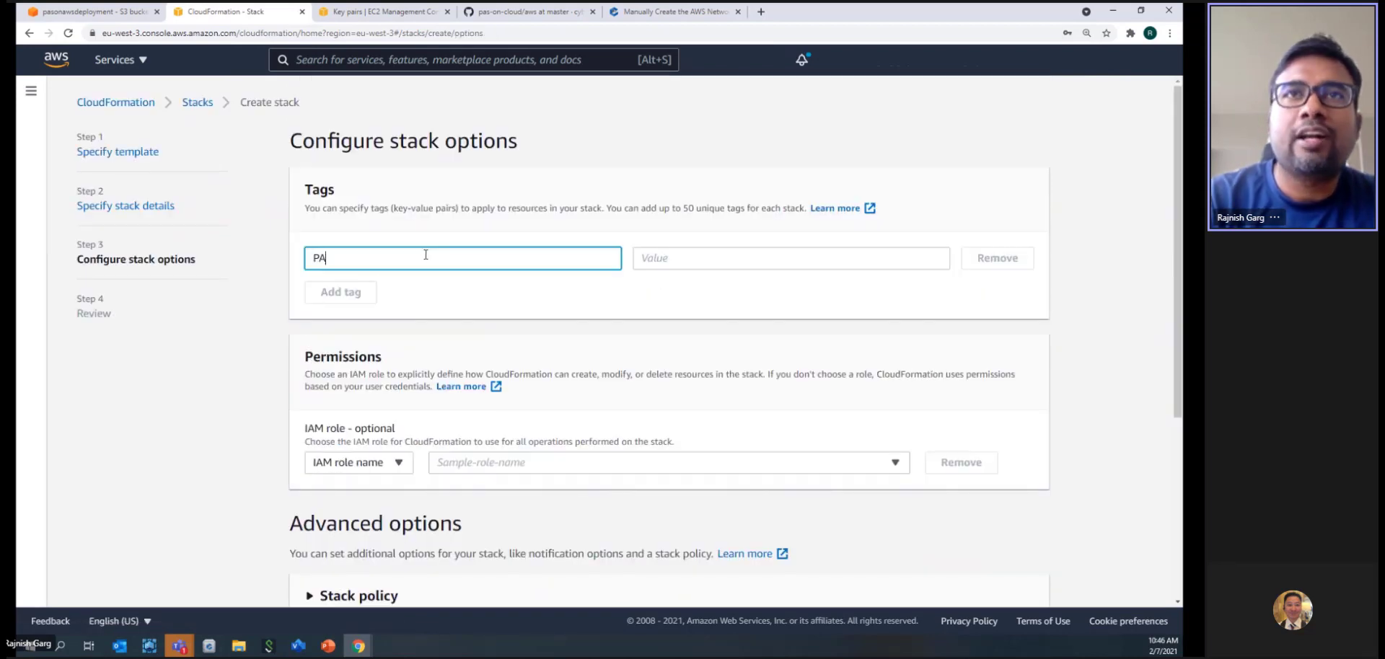
pyautogui.write('S')
pyautogui.press('Tab')
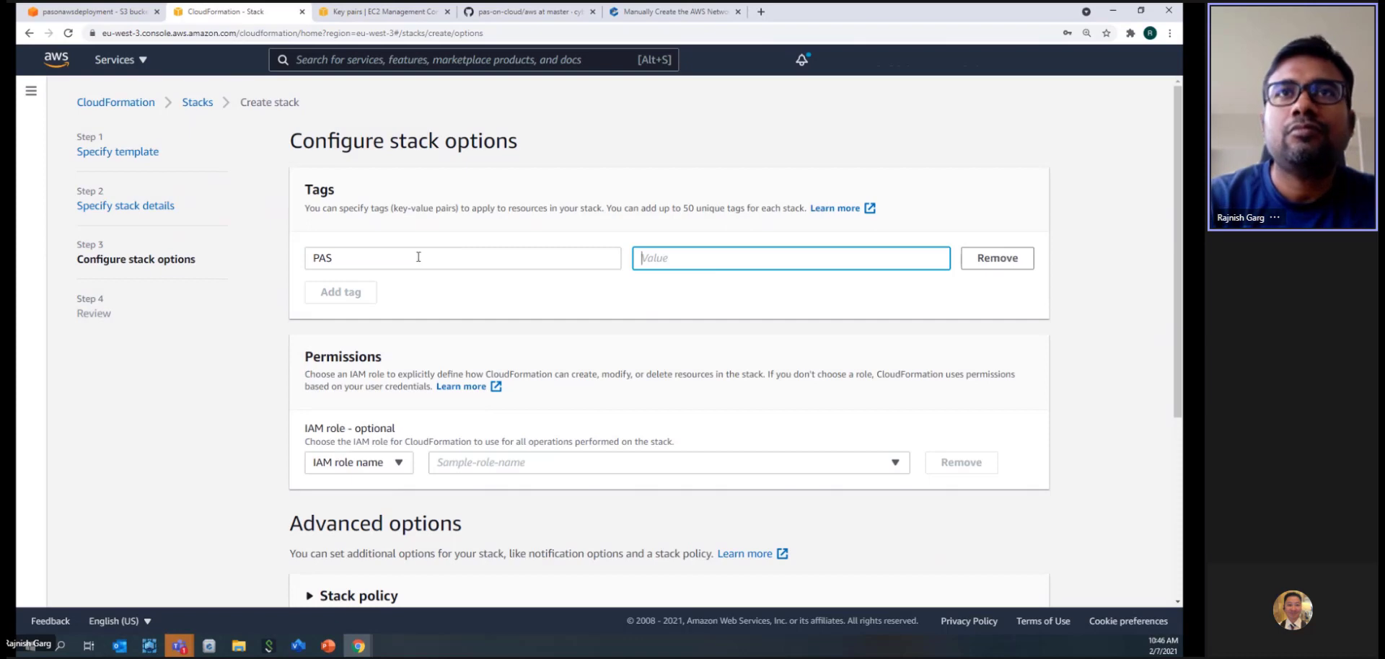
pyautogui.write('AWS')
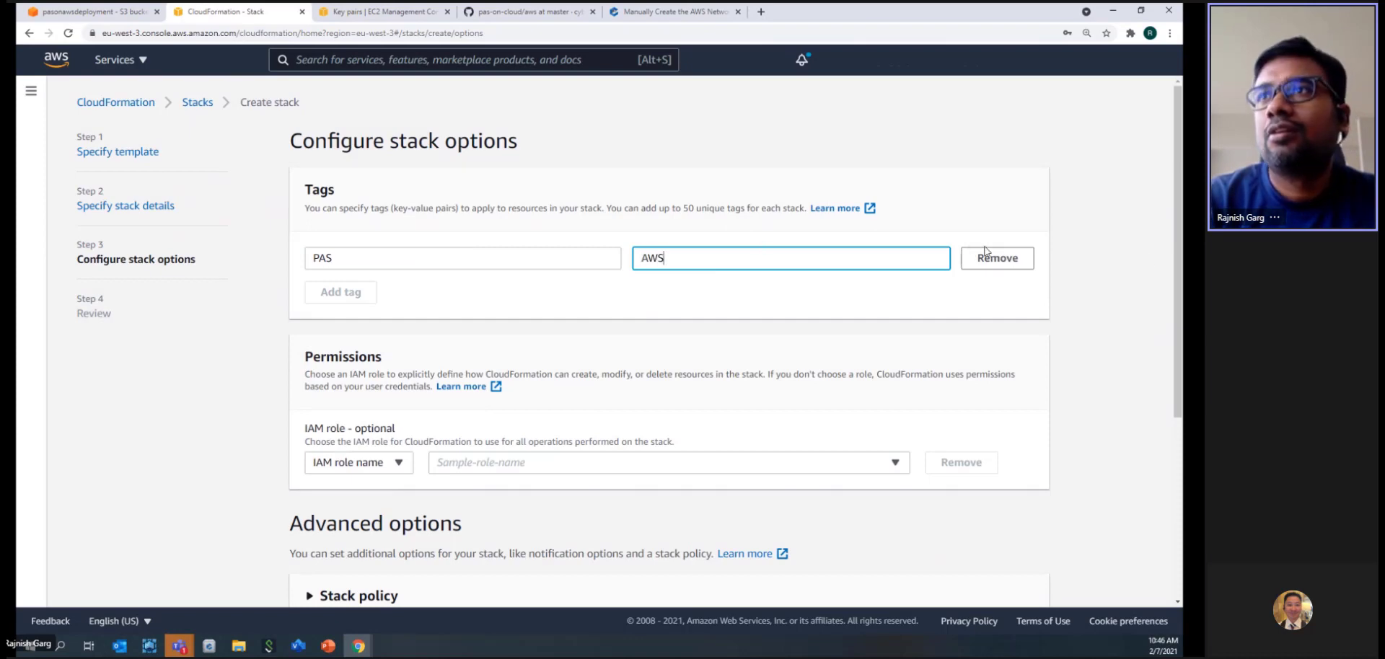
pyautogui.moveTo(1175, 302); pyautogui.dragTo(1180, 505)
pyautogui.click(1030, 587)
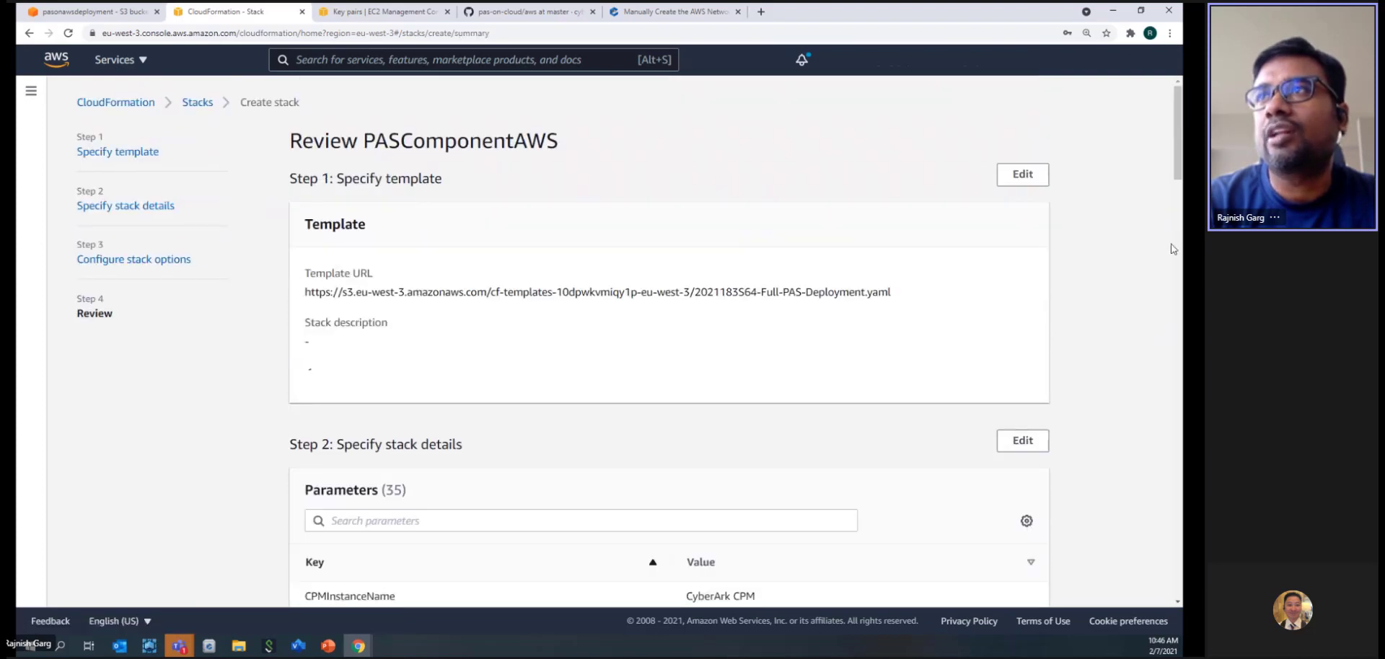
# Step: Create the PASComponentAWS stack with the IAM resource creation acknowledged, and refresh its events
pyautogui.moveTo(1177, 177); pyautogui.dragTo(1177, 593)
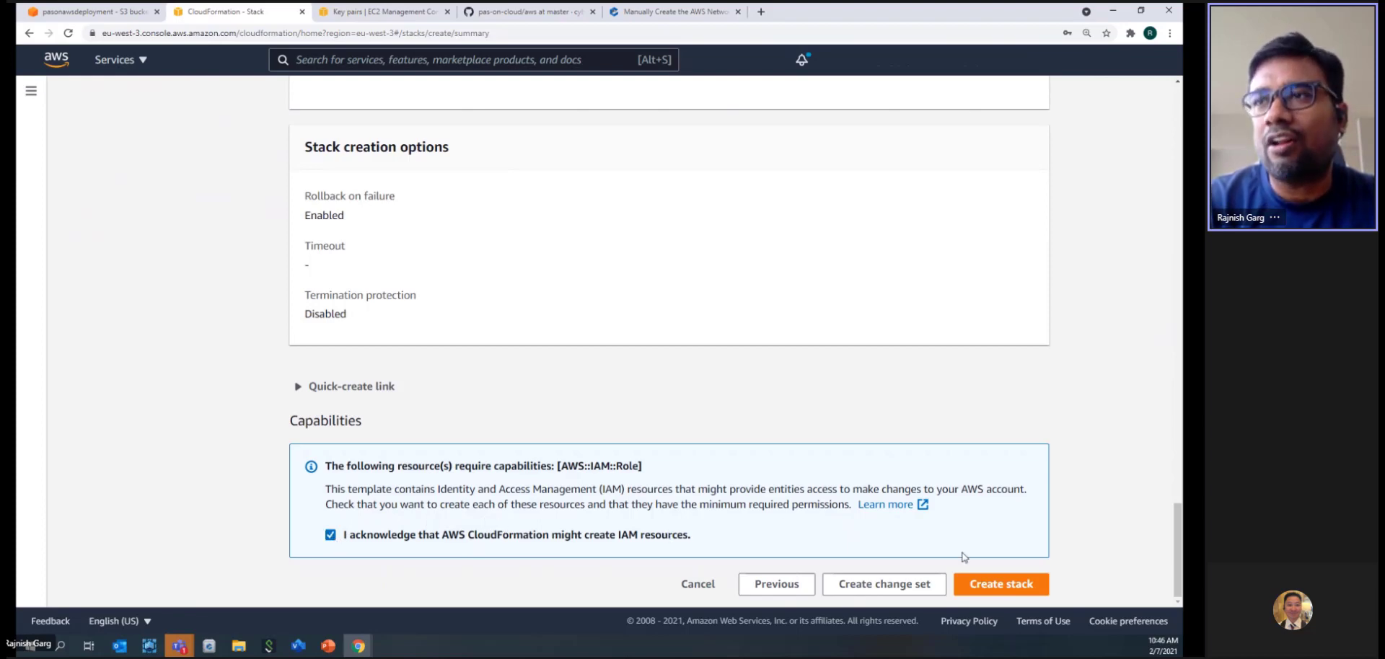
pyautogui.click(987, 585)
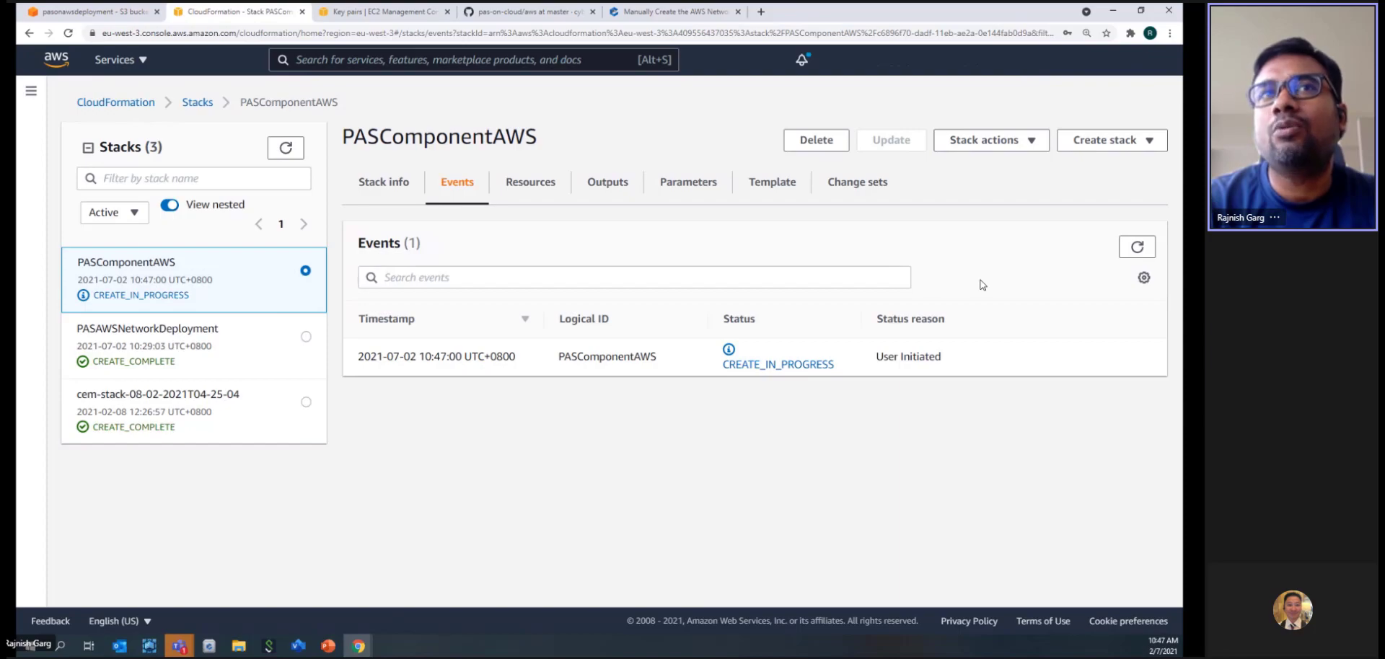
pyautogui.click(1138, 247)
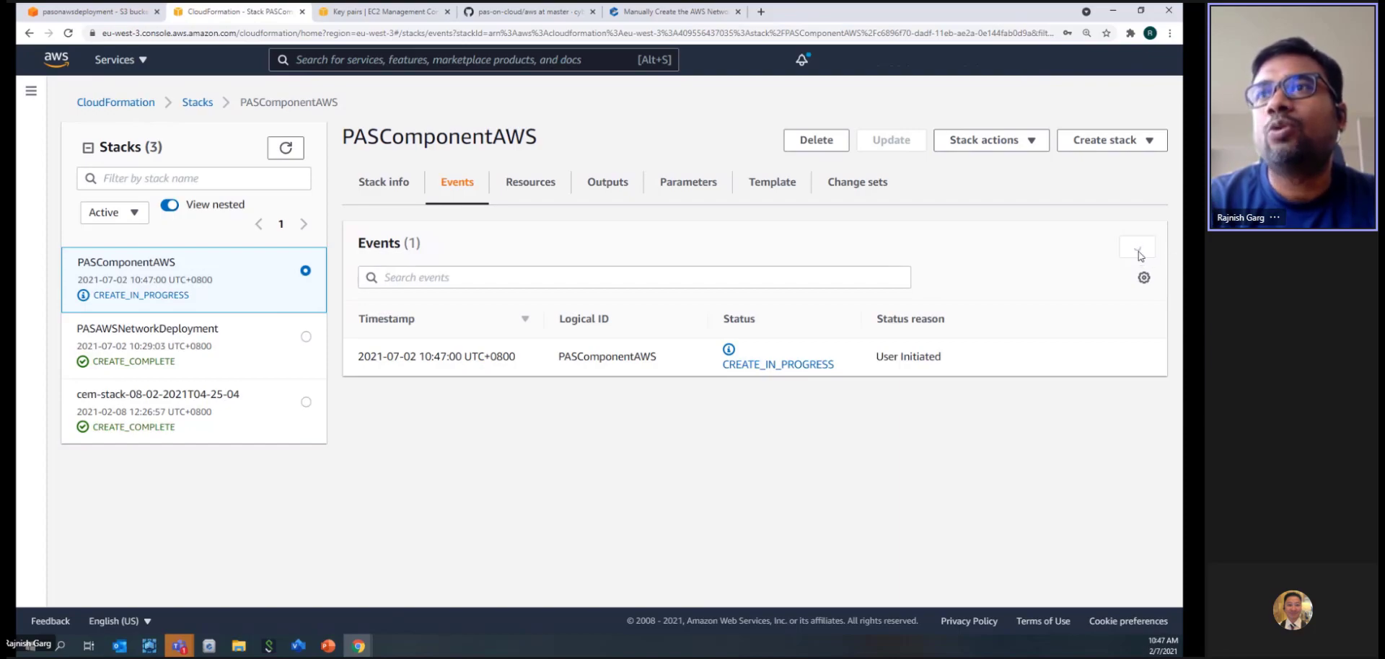
# Step: Review the PASComponentAWS stack's resources, general information and full event history, loading the older events as well
pyautogui.click(1019, 192)
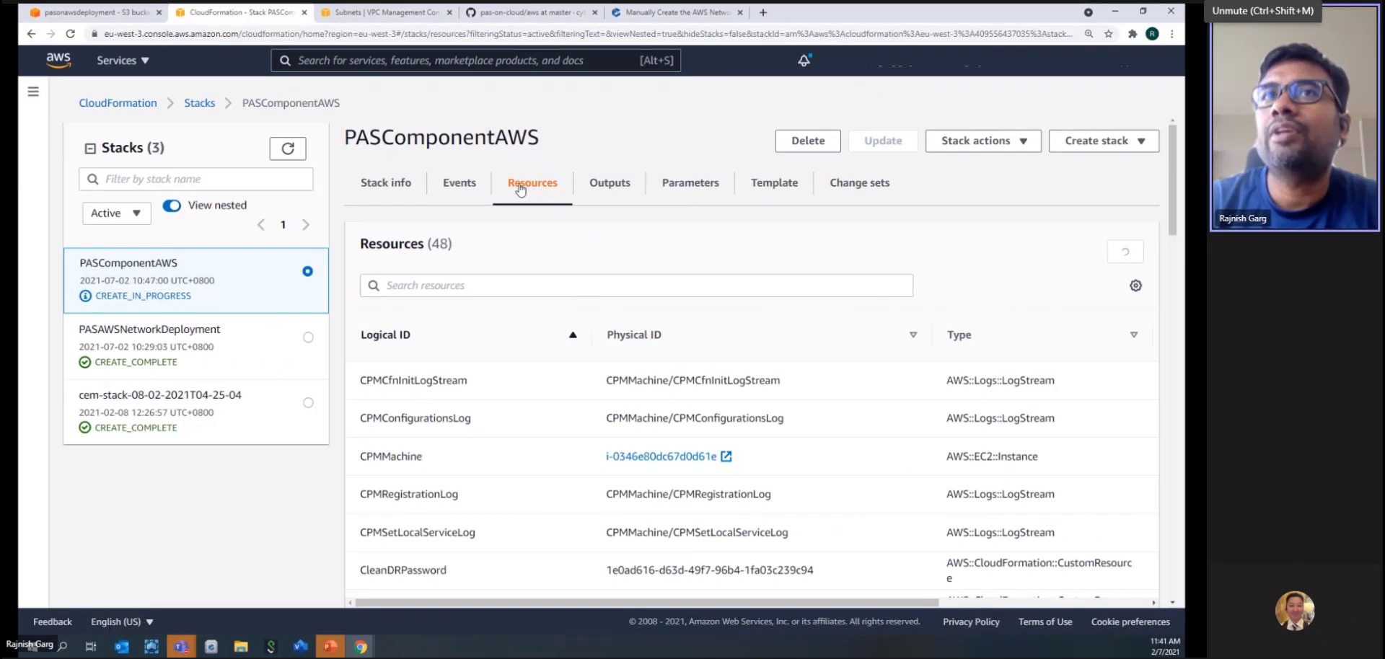
pyautogui.click(382, 186)
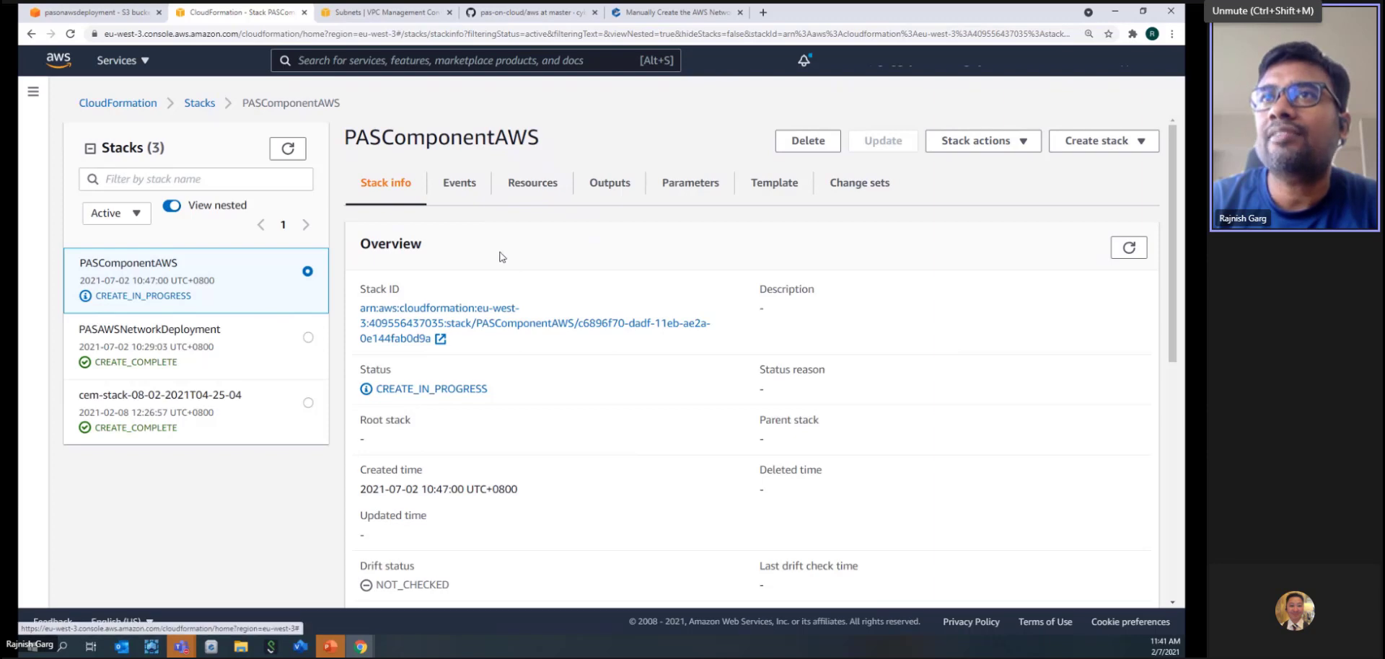
pyautogui.click(454, 185)
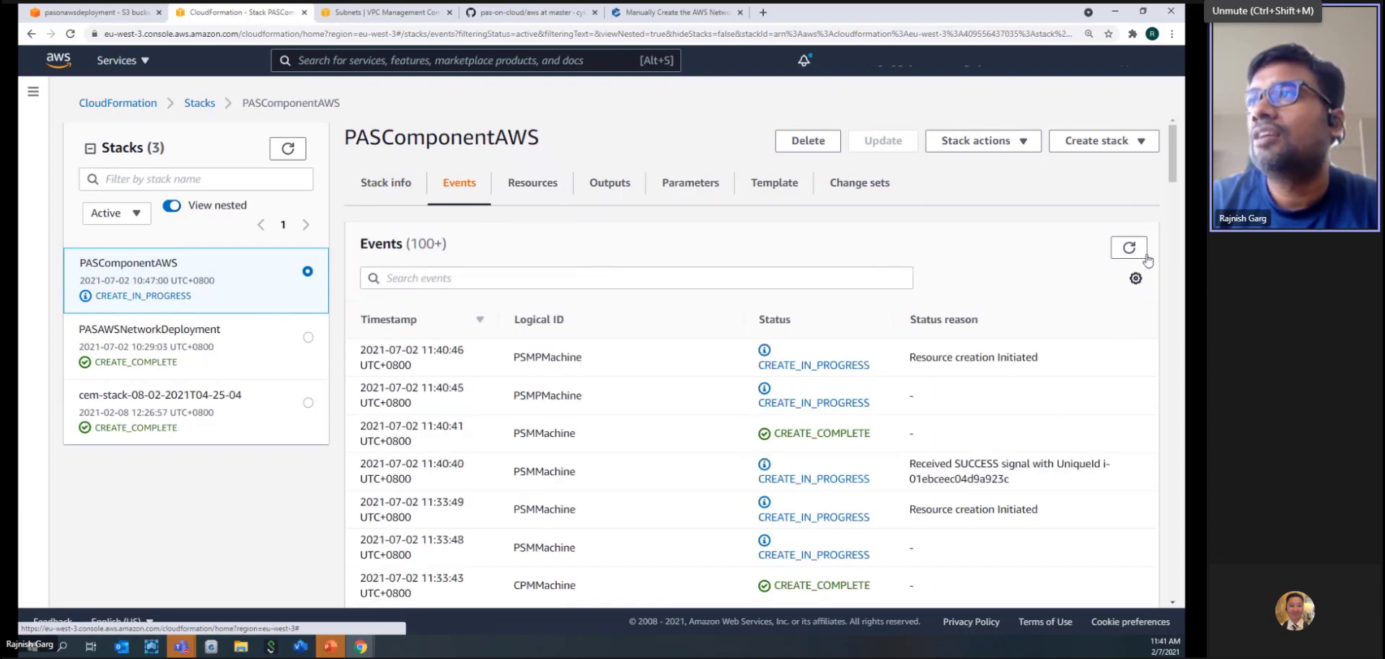
pyautogui.moveTo(1172, 170); pyautogui.dragTo(1172, 570)
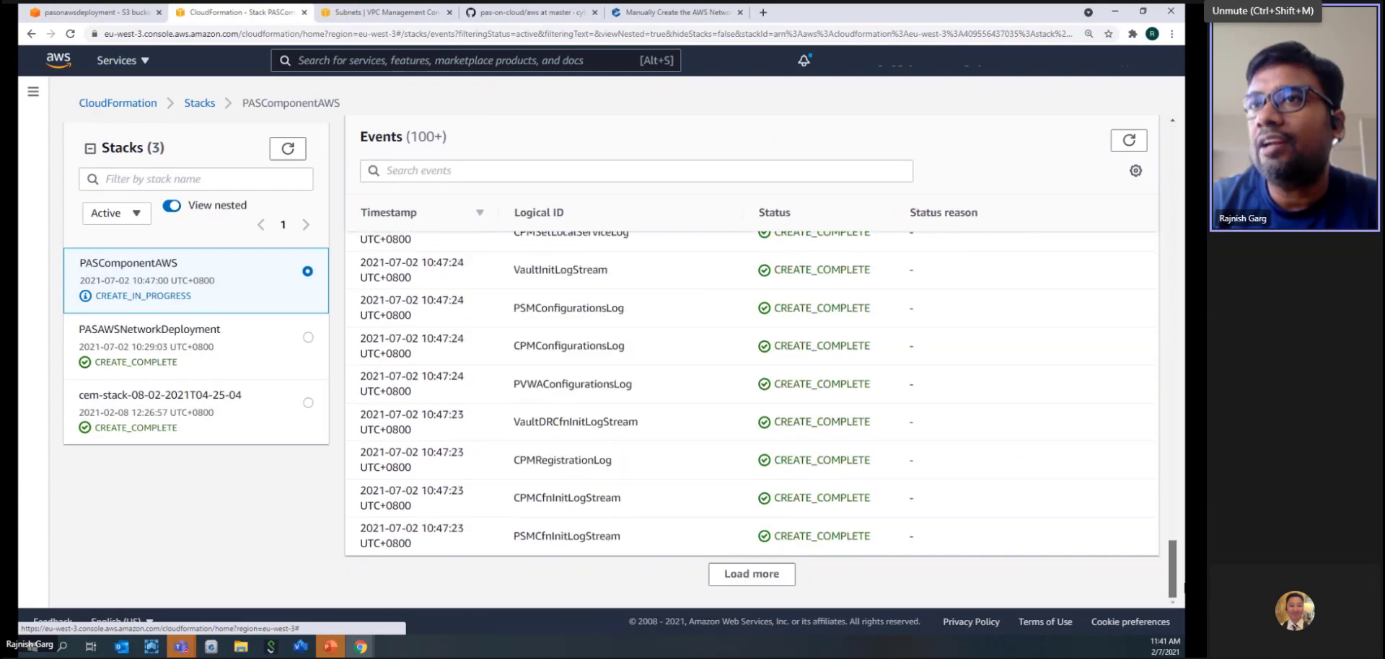
pyautogui.click(776, 580)
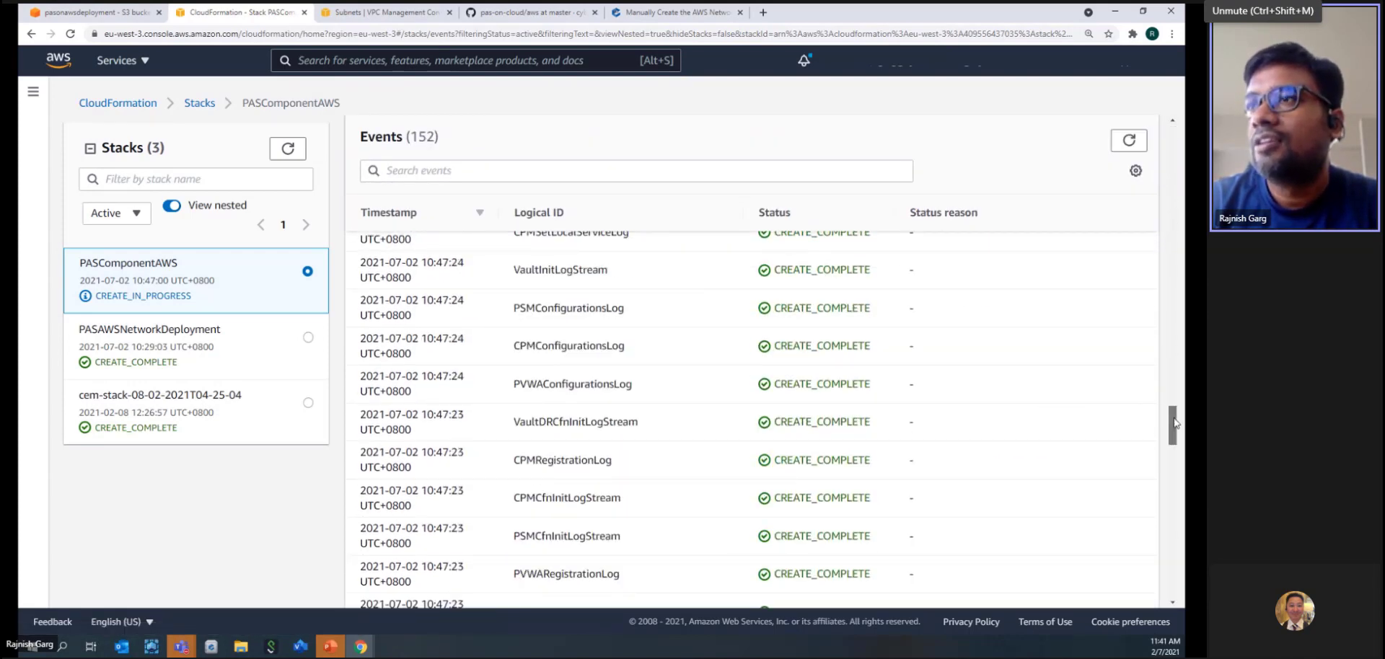
pyautogui.moveTo(1174, 423); pyautogui.dragTo(1144, 232)
pyautogui.scroll(10, 725, 363)
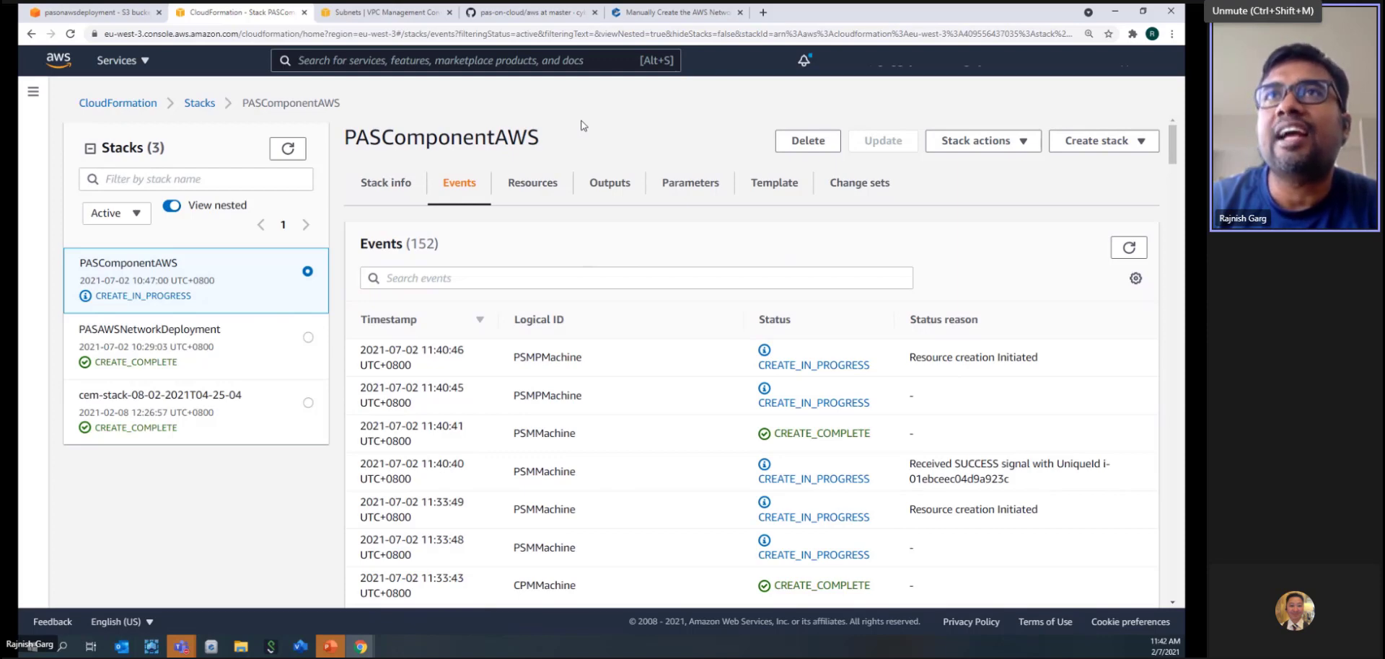
# Step: Switch to the VPC subnets list, examine the existing subnets and clear the selection of PVWA Main
pyautogui.click(363, 15)
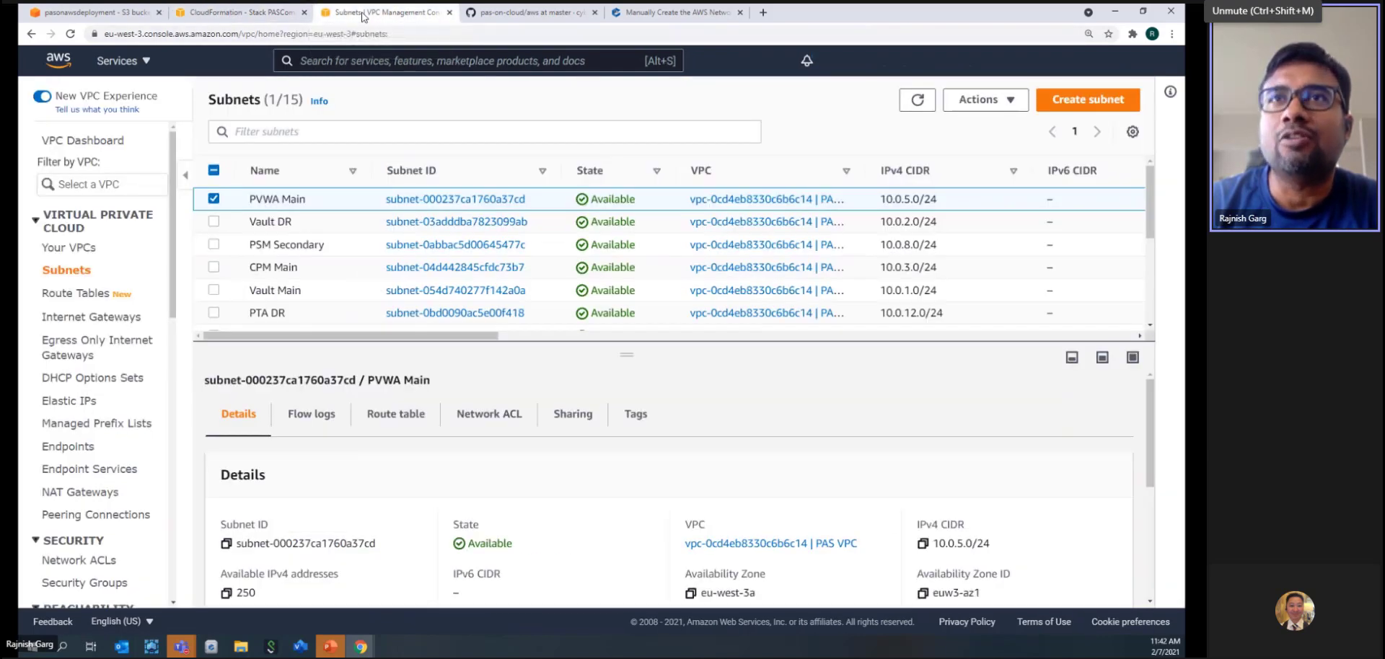
pyautogui.moveTo(503, 355); pyautogui.dragTo(513, 513)
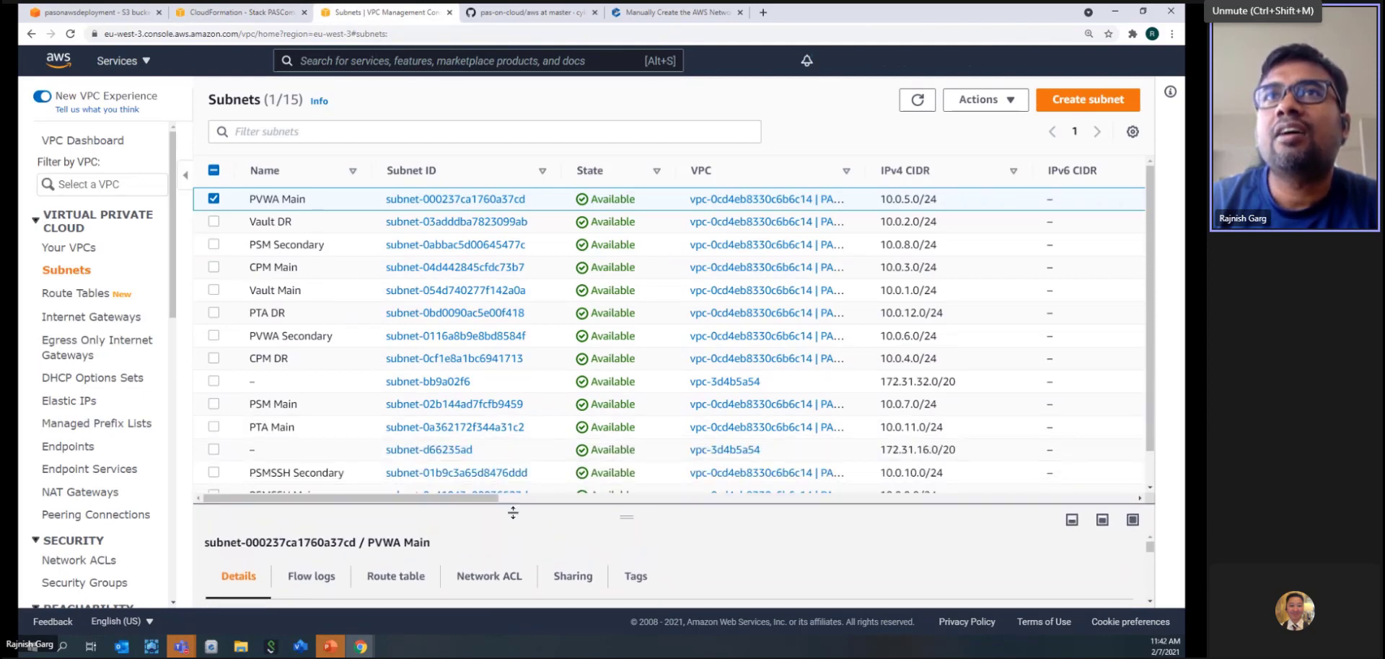
pyautogui.moveTo(513, 513); pyautogui.dragTo(487, 282)
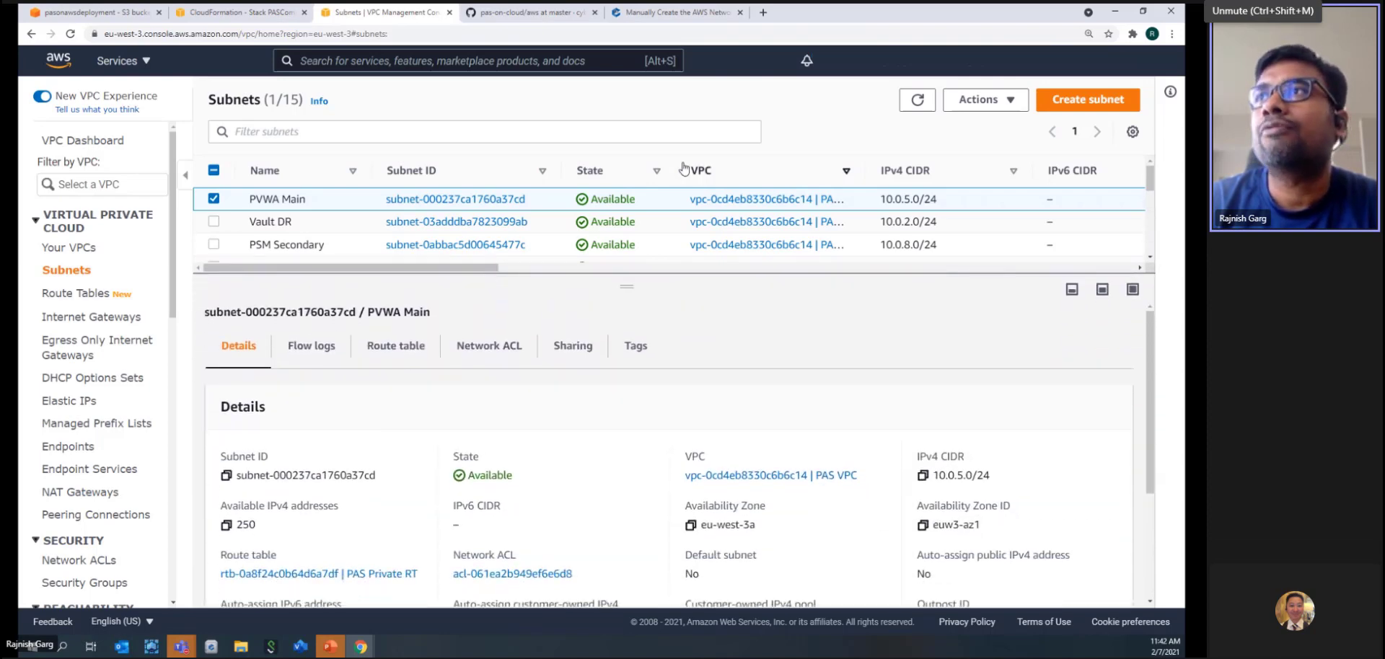
pyautogui.click(214, 200)
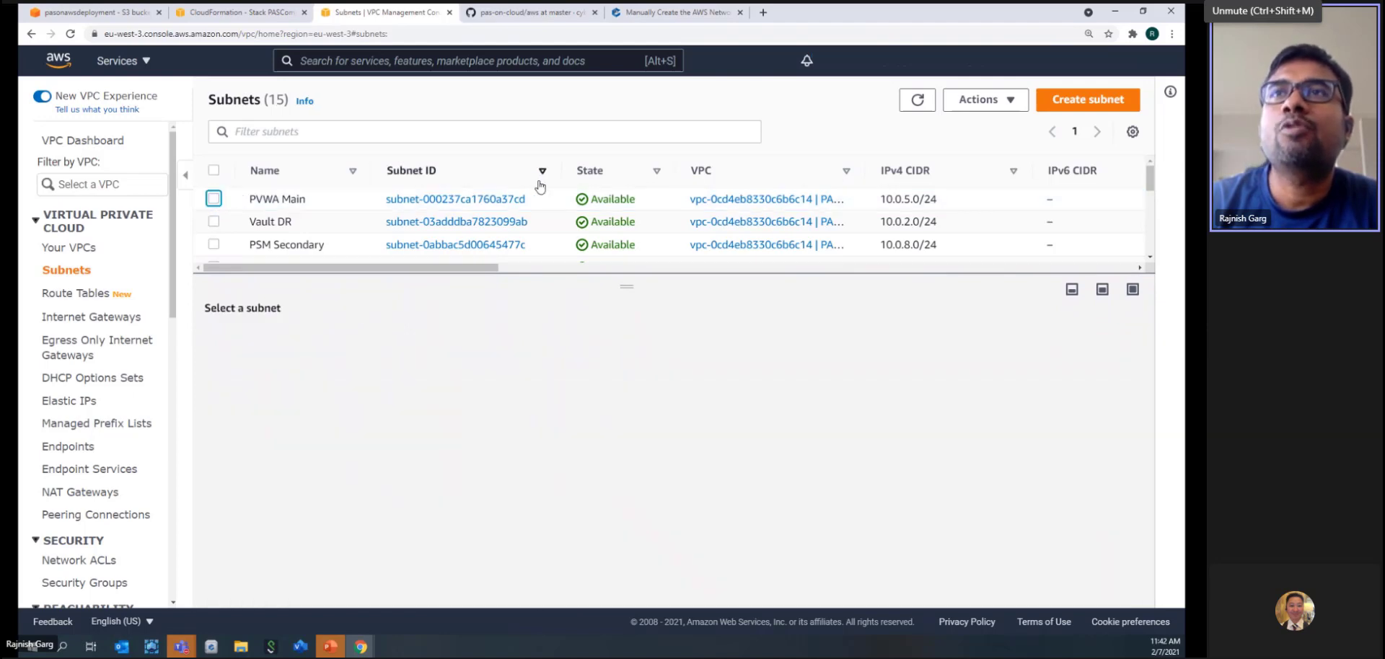
# Step: Start a new subnet in the PAS VPC and name it Jumphost Subnet
pyautogui.click(1083, 101)
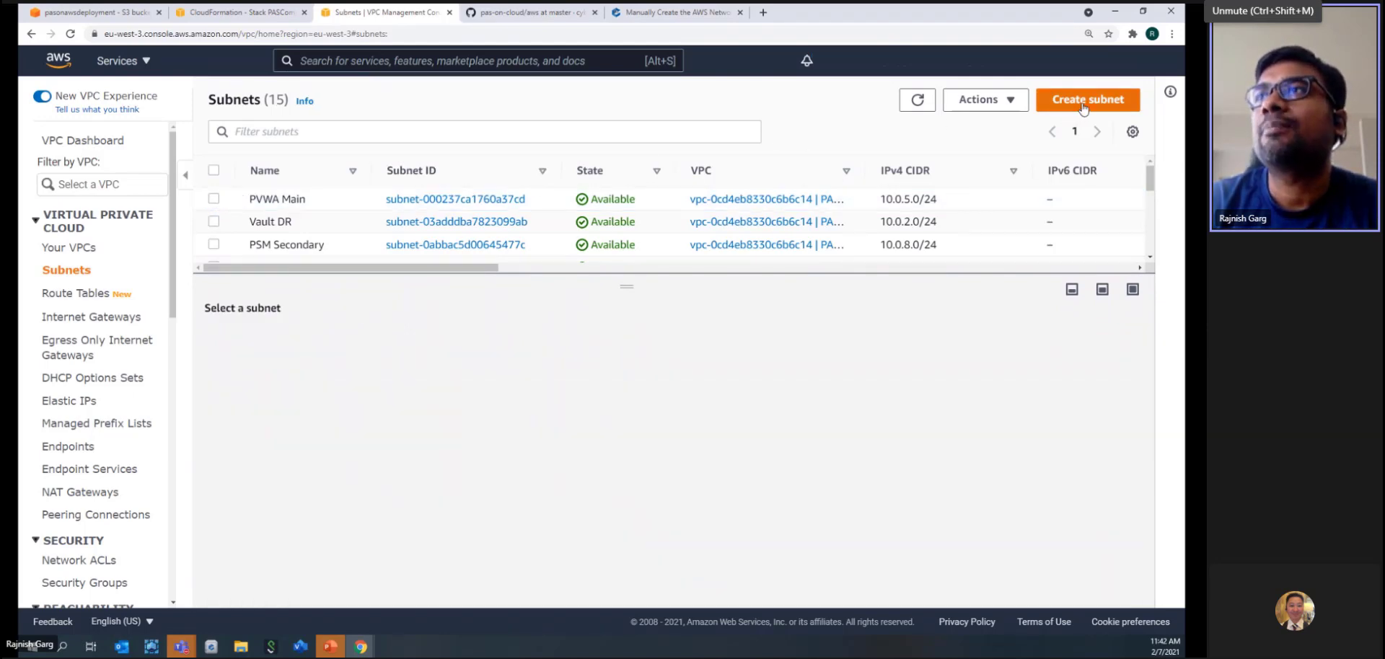
pyautogui.click(482, 277)
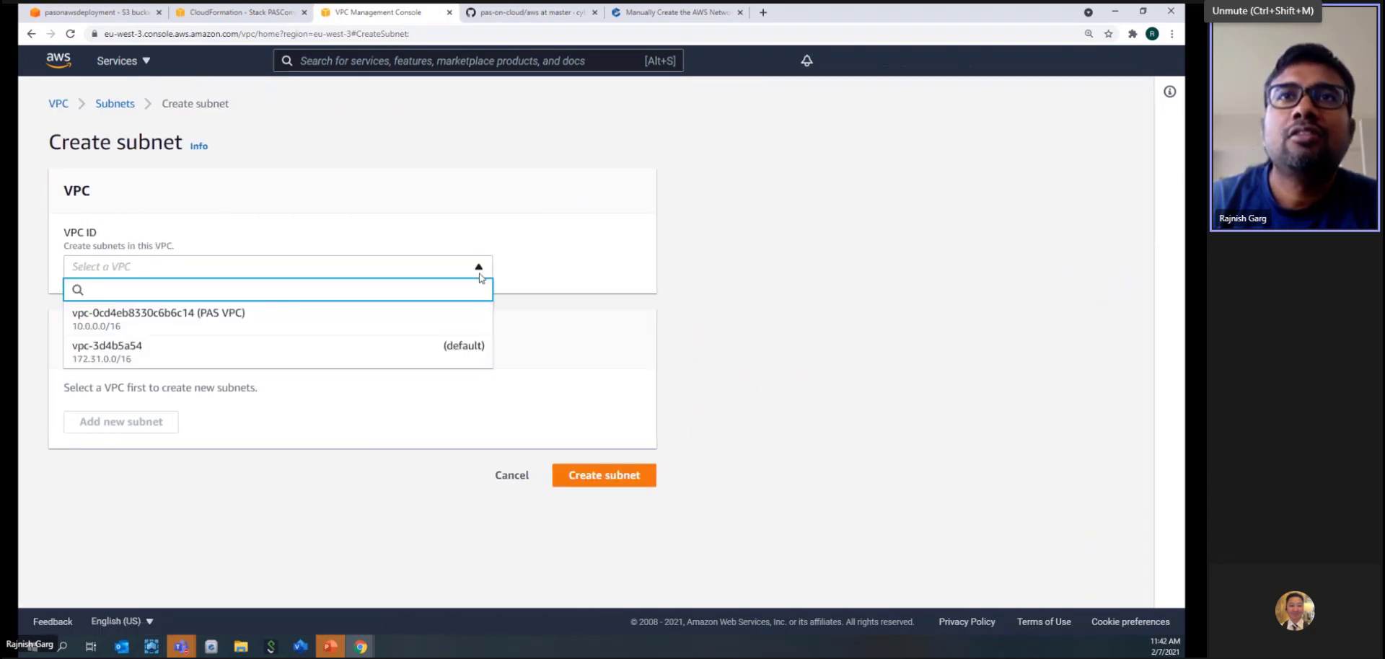
pyautogui.click(395, 322)
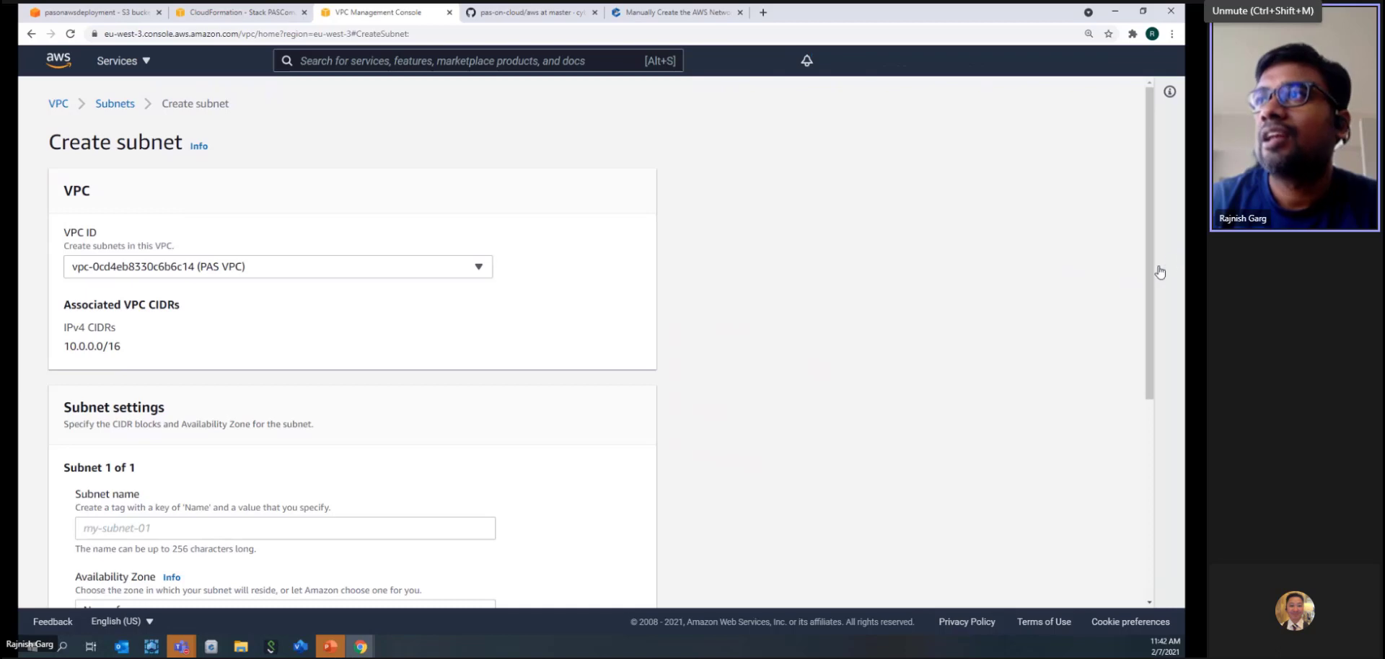
pyautogui.moveTo(1150, 282); pyautogui.dragTo(1147, 460)
pyautogui.click(178, 232)
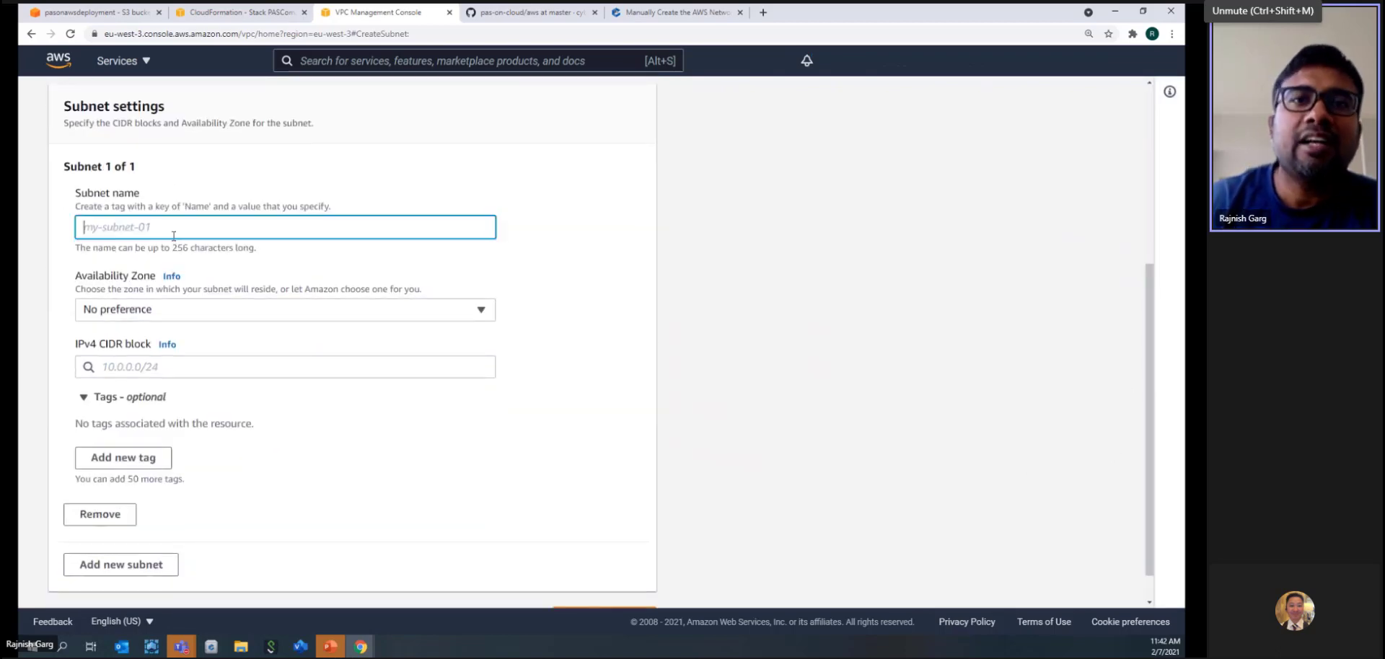
pyautogui.write('Jumphost')
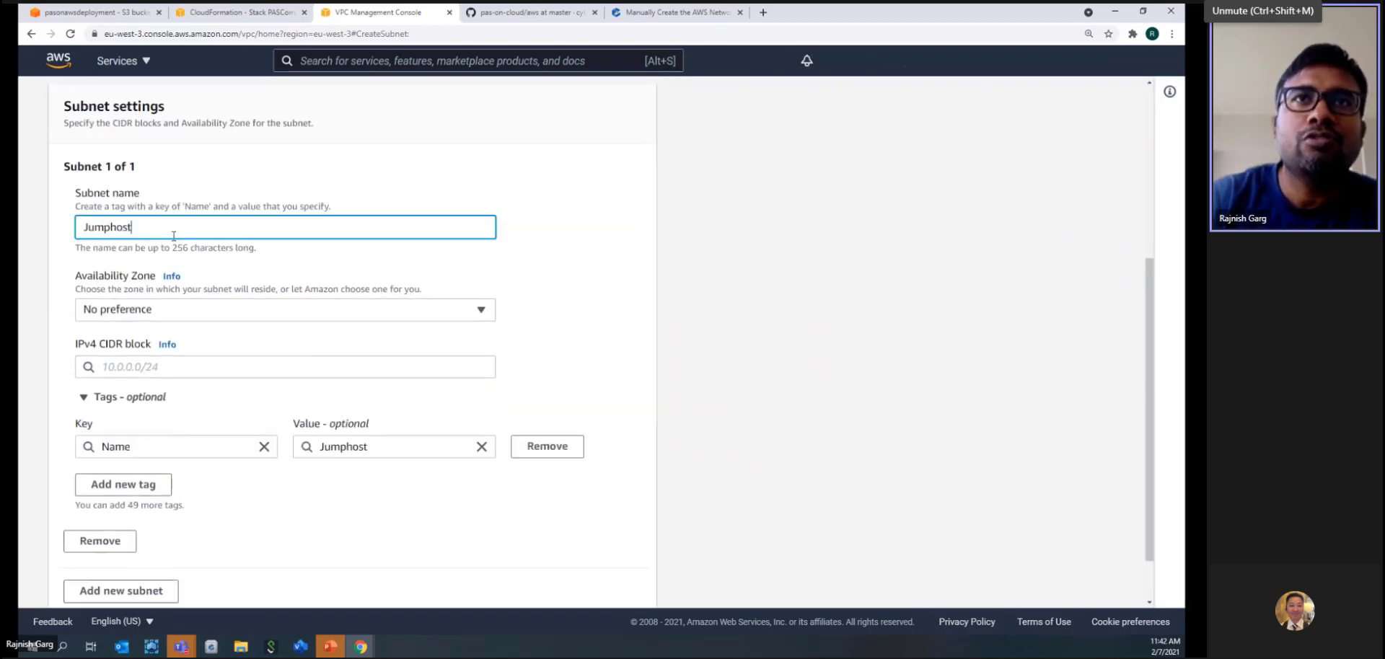
pyautogui.write(' Subnet')
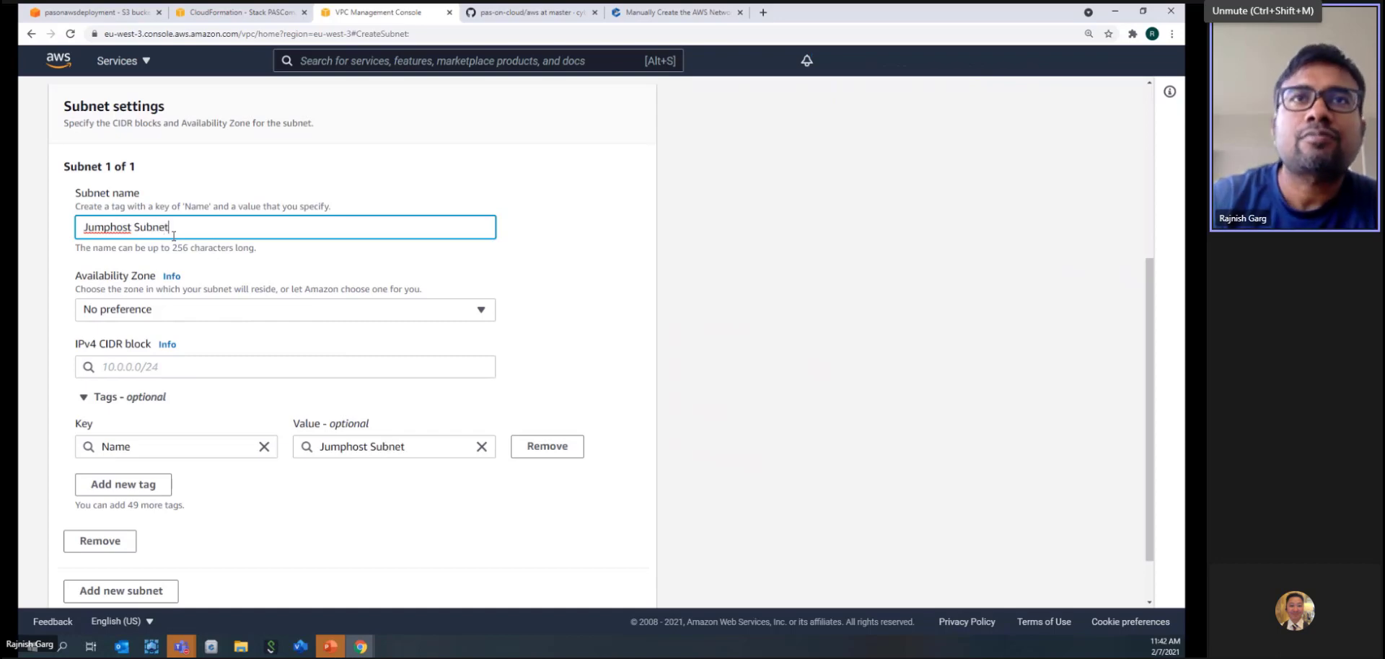
# Step: Set the new subnet's availability zone to Europe (Paris) / eu-west-3a
pyautogui.click(322, 310)
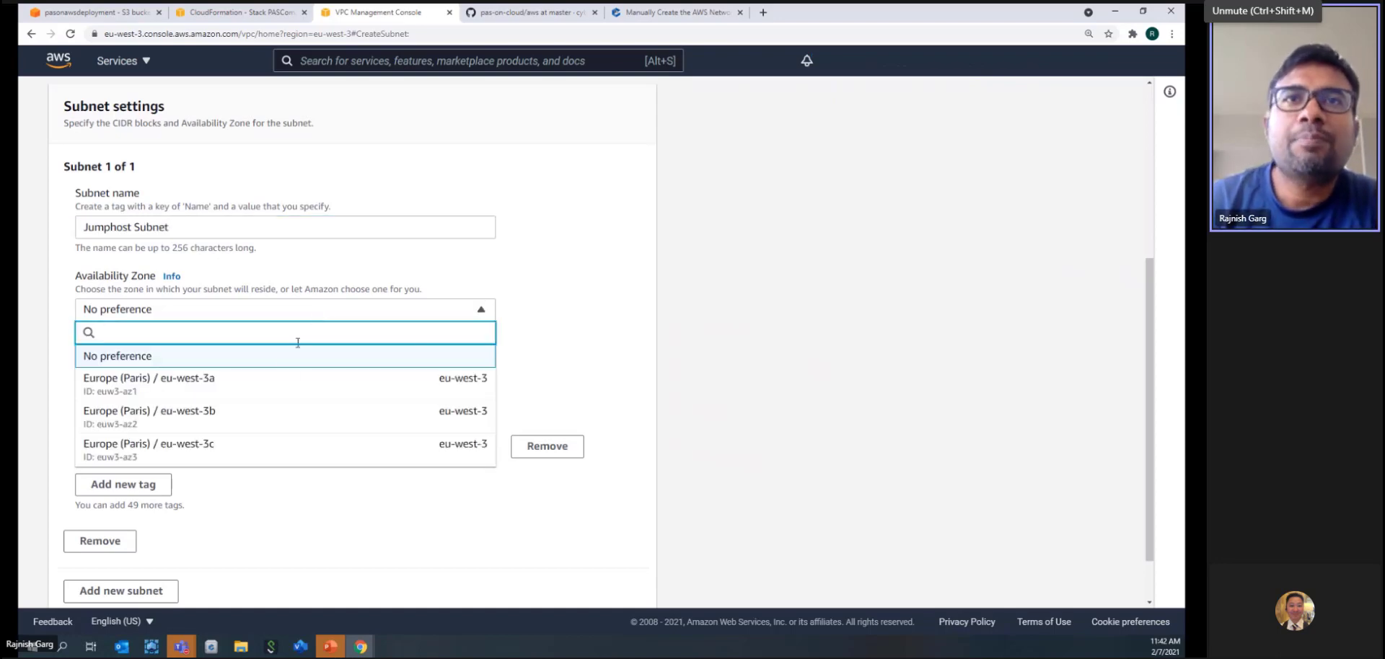
pyautogui.click(267, 382)
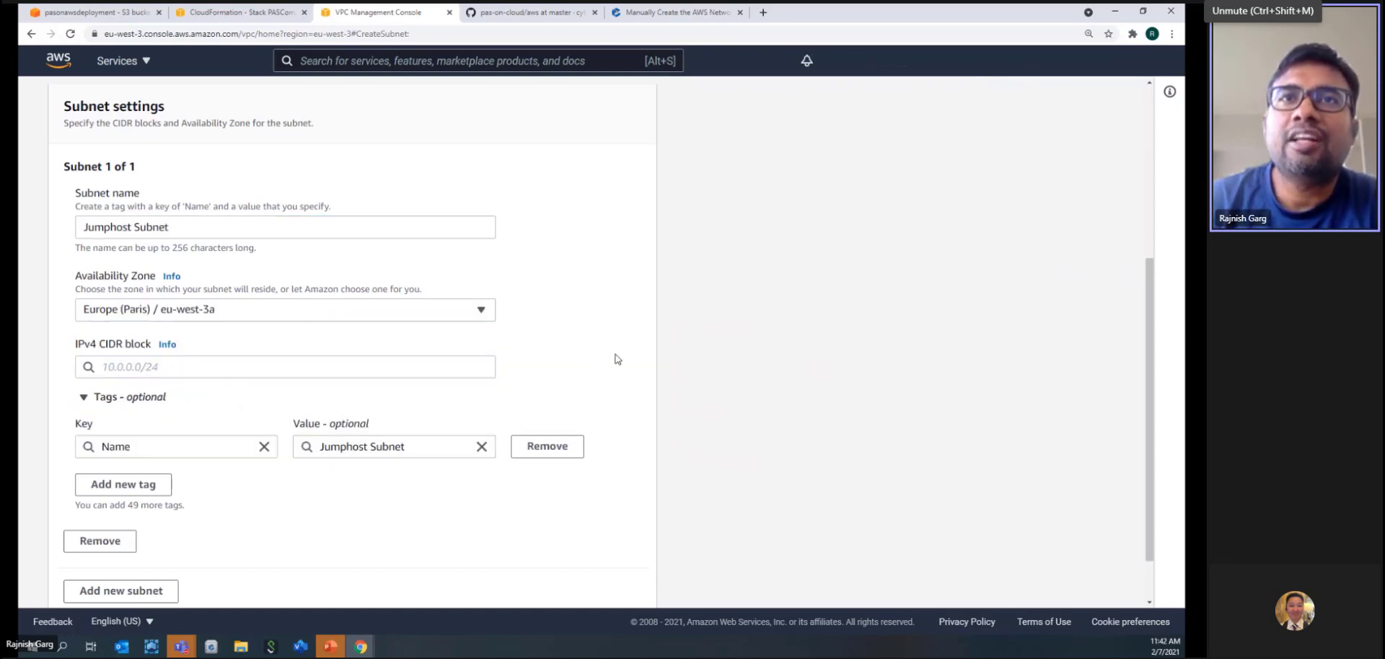
pyautogui.click(233, 365)
pyautogui.click(612, 360)
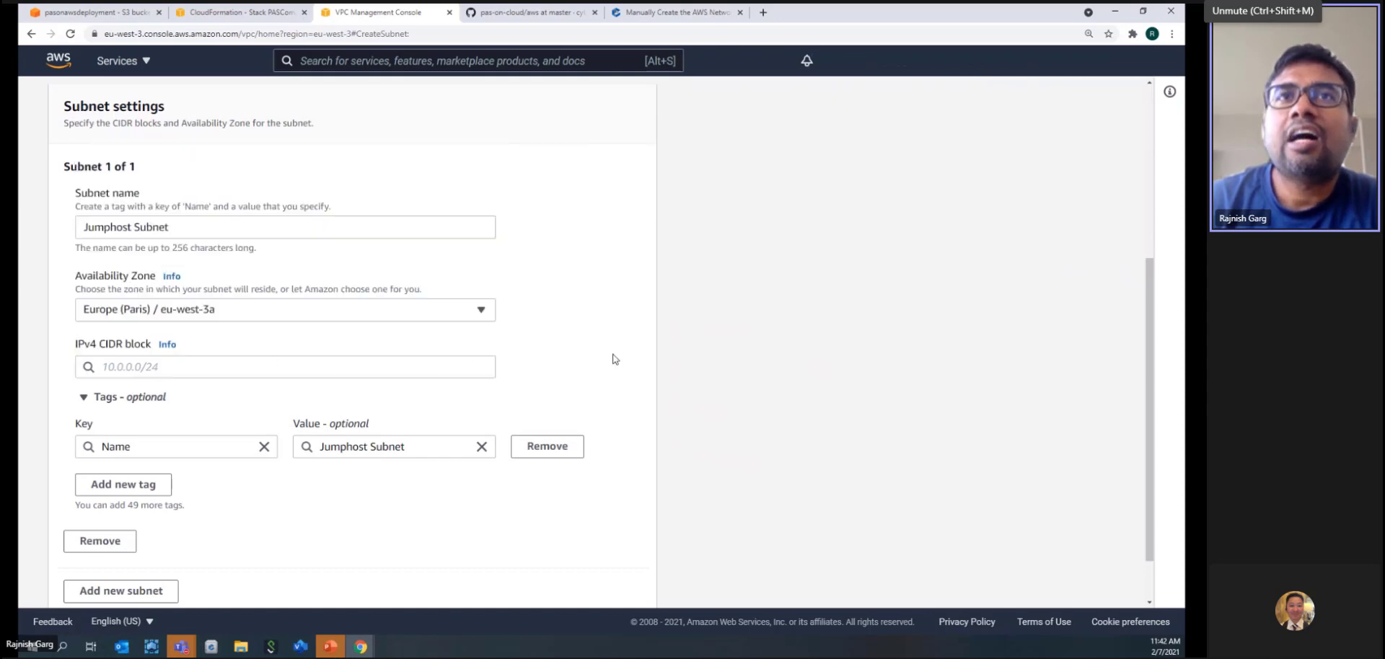
# Step: Open the subnets list in a separate browser tab and check which IPv4 CIDR ranges are already used
pyautogui.moveTo(1147, 364); pyautogui.dragTo(989, 198)
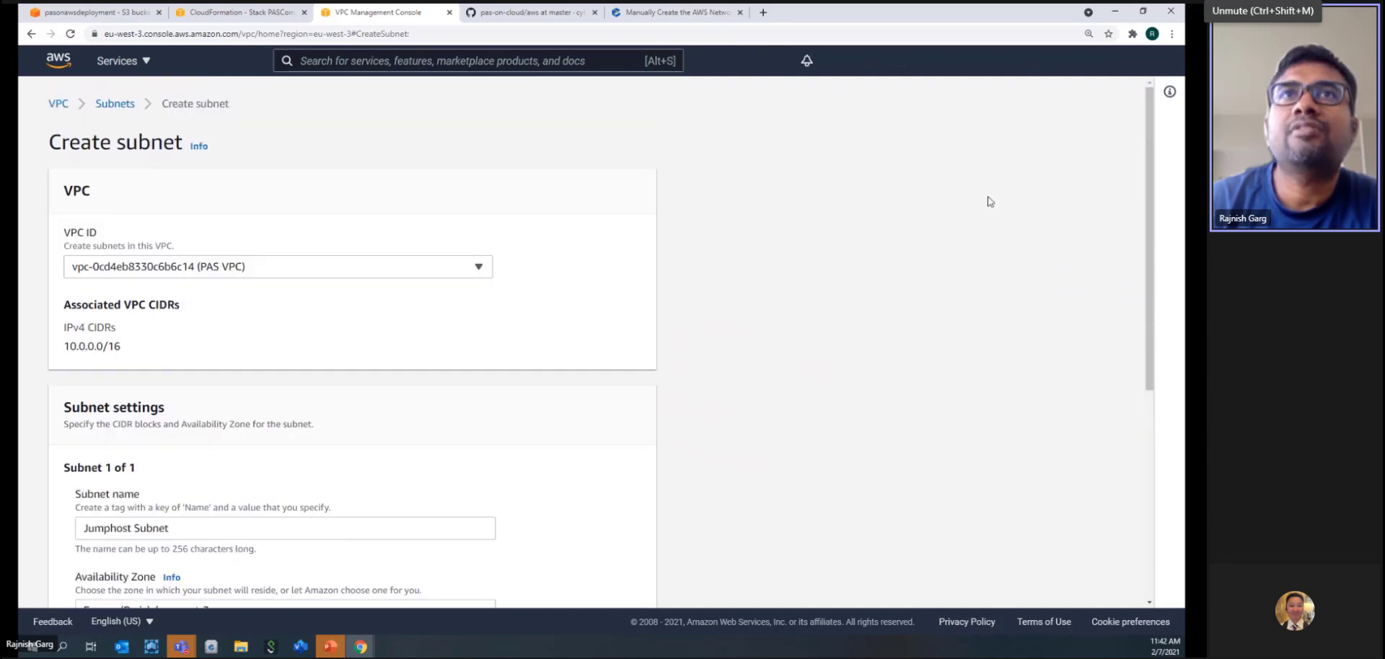
pyautogui.rightClick(124, 114)
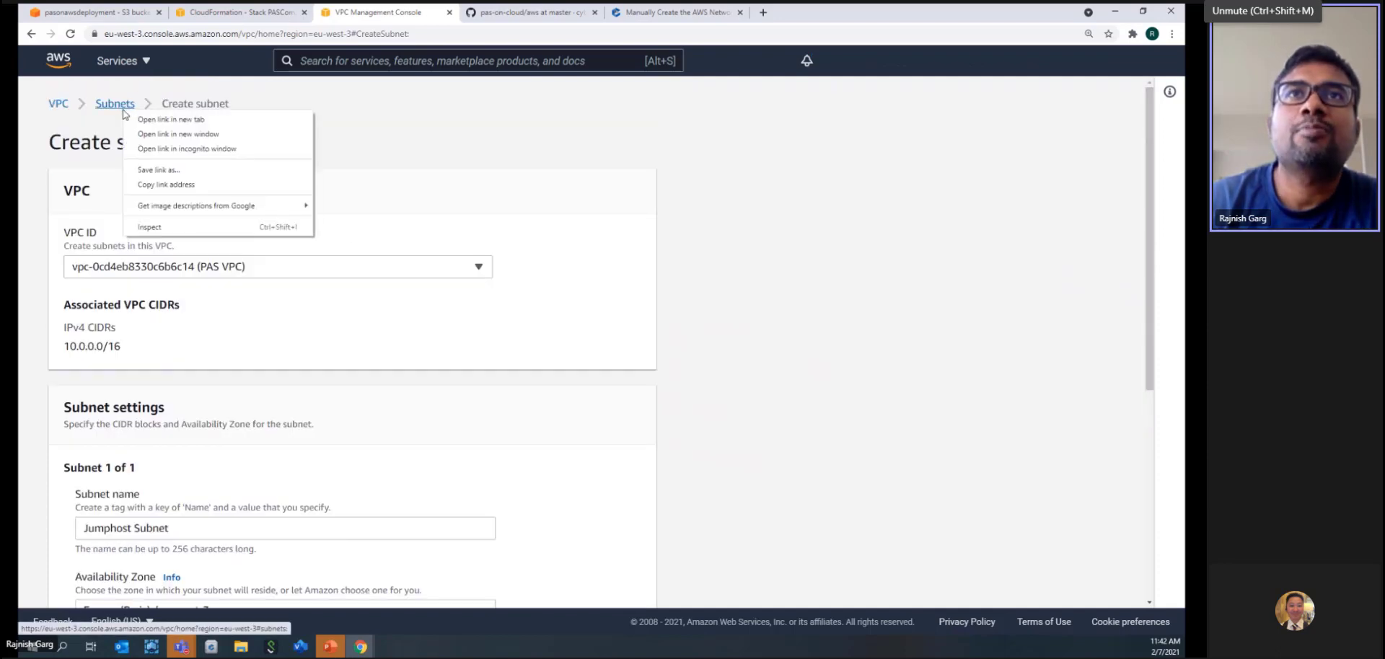
pyautogui.click(153, 120)
pyautogui.click(517, 14)
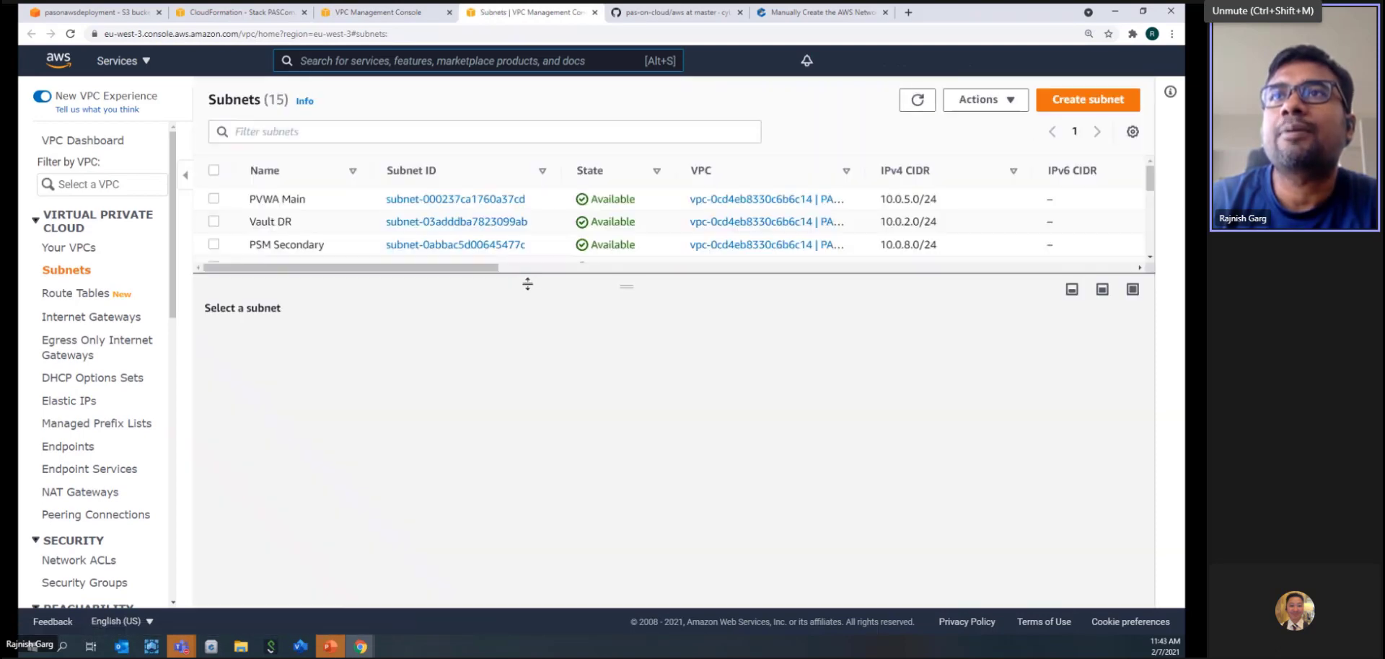
pyautogui.moveTo(532, 279); pyautogui.dragTo(555, 464)
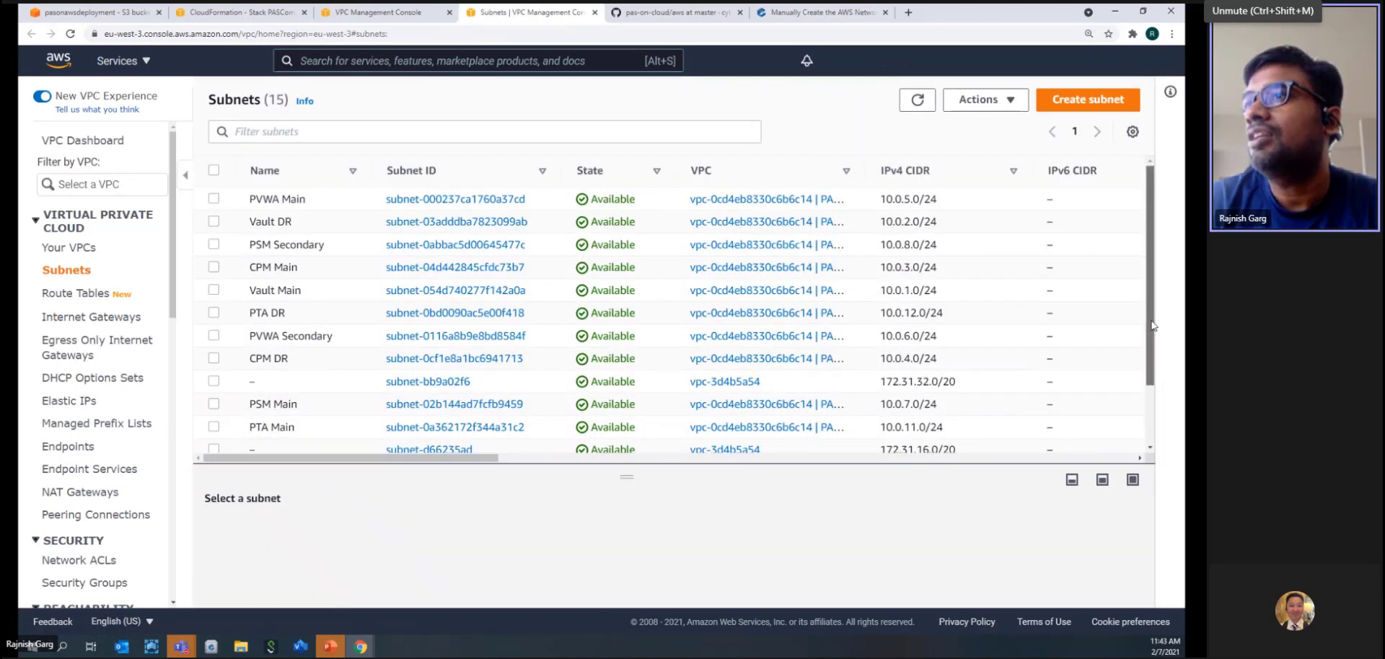
pyautogui.moveTo(1154, 328)
pyautogui.mouseDown()
pyautogui.moveTo(1153, 412)
pyautogui.moveTo(1150, 316)
pyautogui.mouseUp()
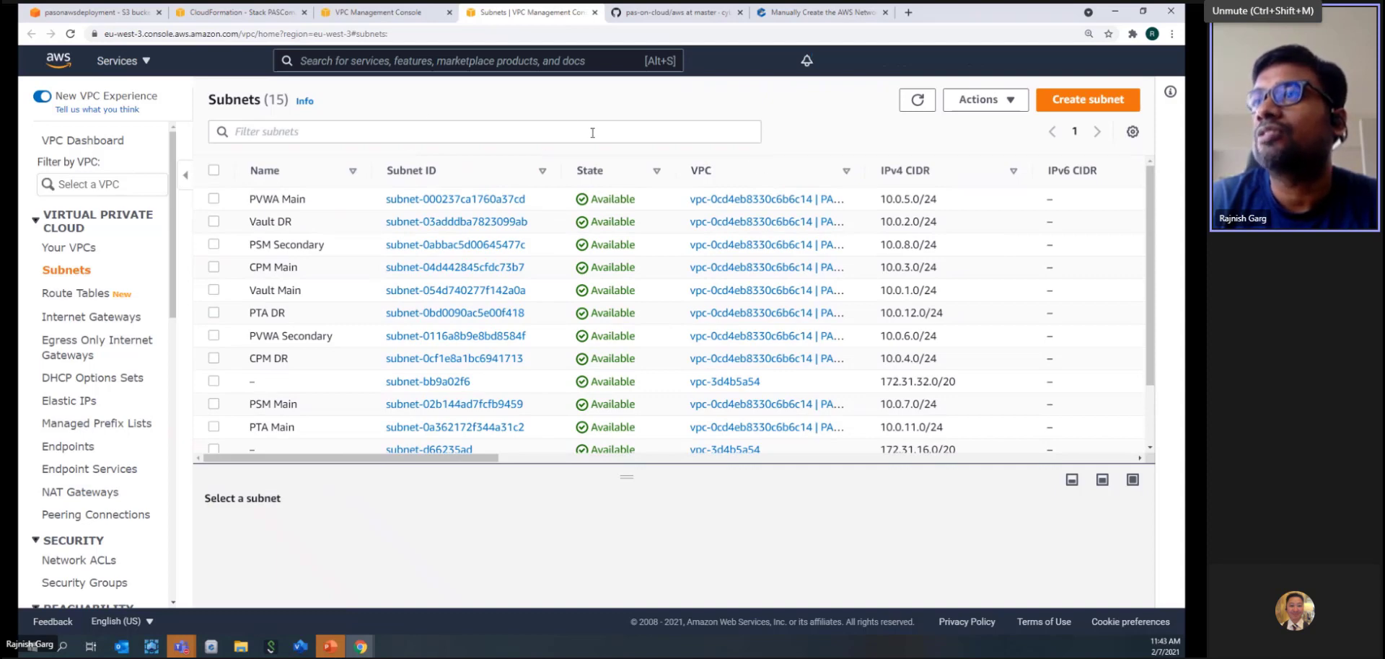
# Step: Return to the subnet form, set the IPv4 CIDR block to 10.0.13.0/24 and create the subnet
pyautogui.click(389, 13)
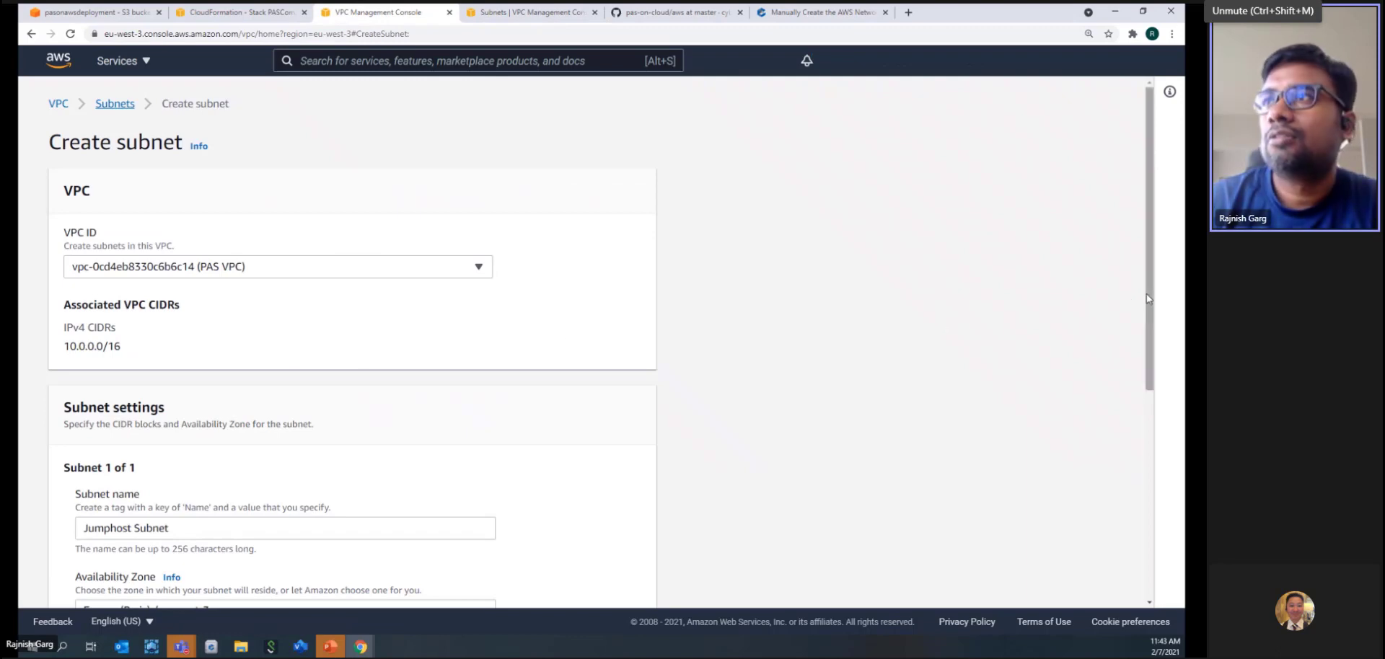
pyautogui.moveTo(1146, 293); pyautogui.dragTo(1146, 420)
pyautogui.click(205, 444)
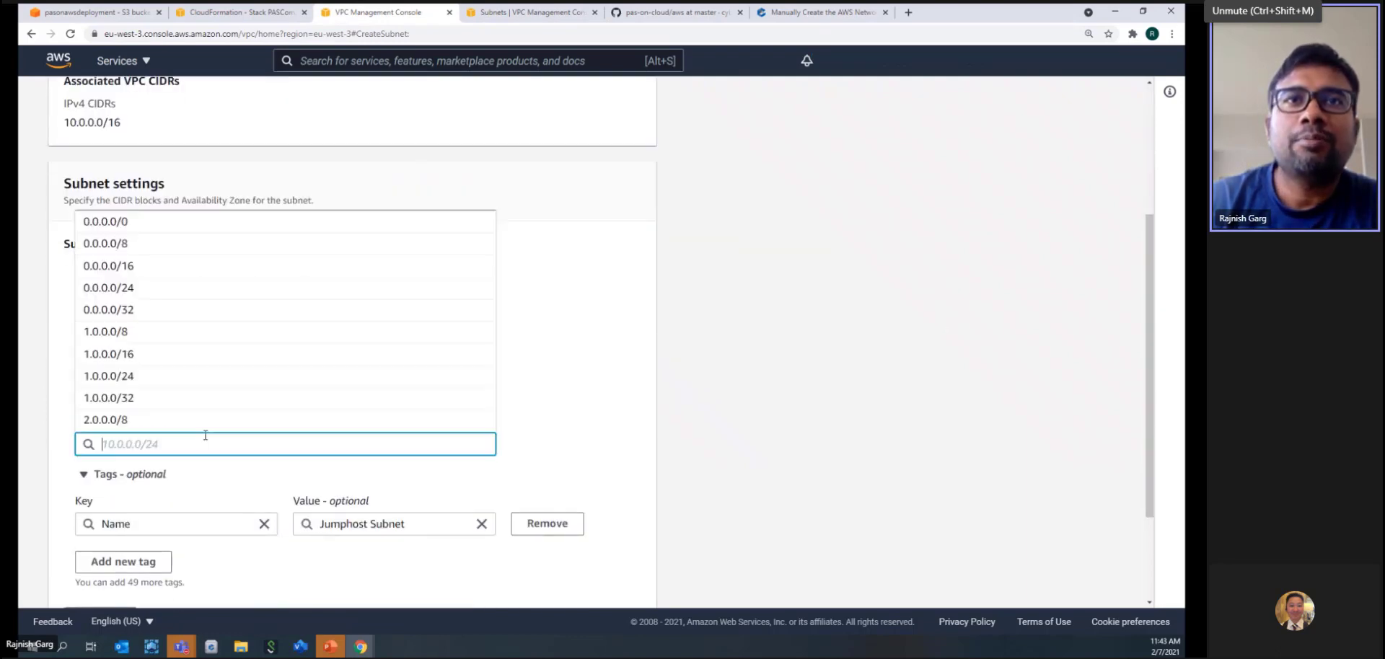
pyautogui.write('10.0.')
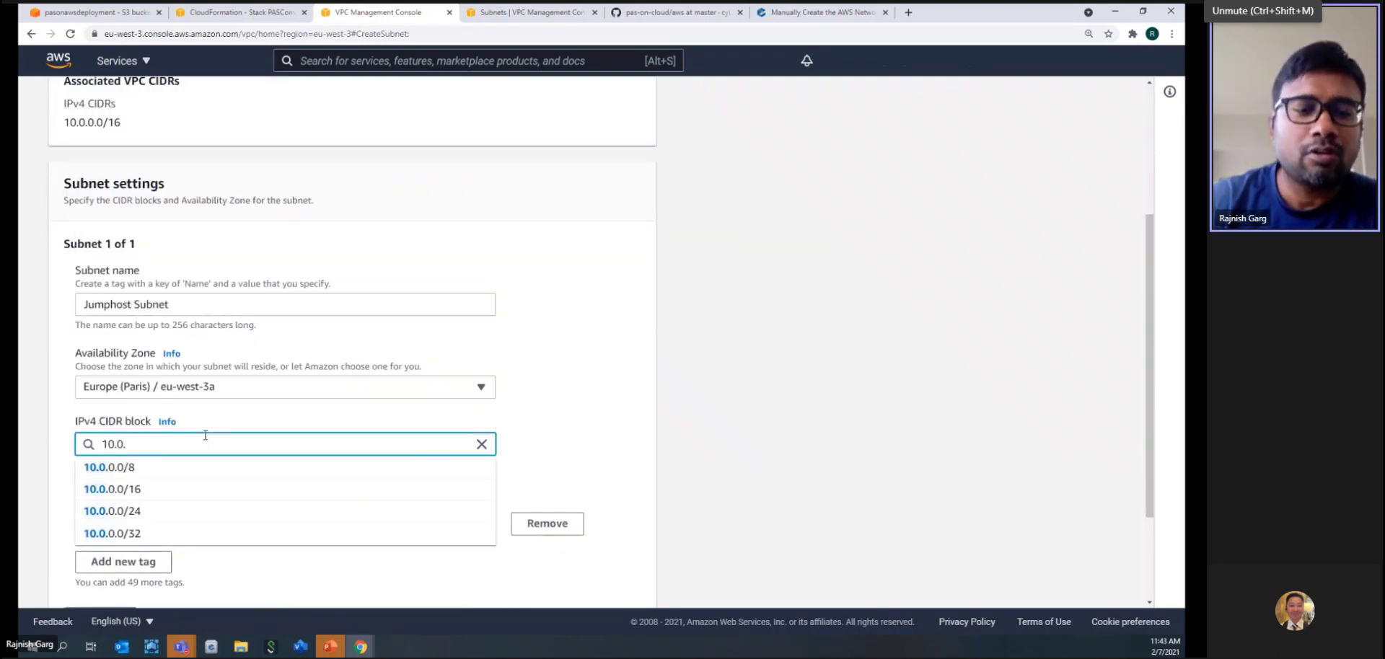
pyautogui.write('13.0/24')
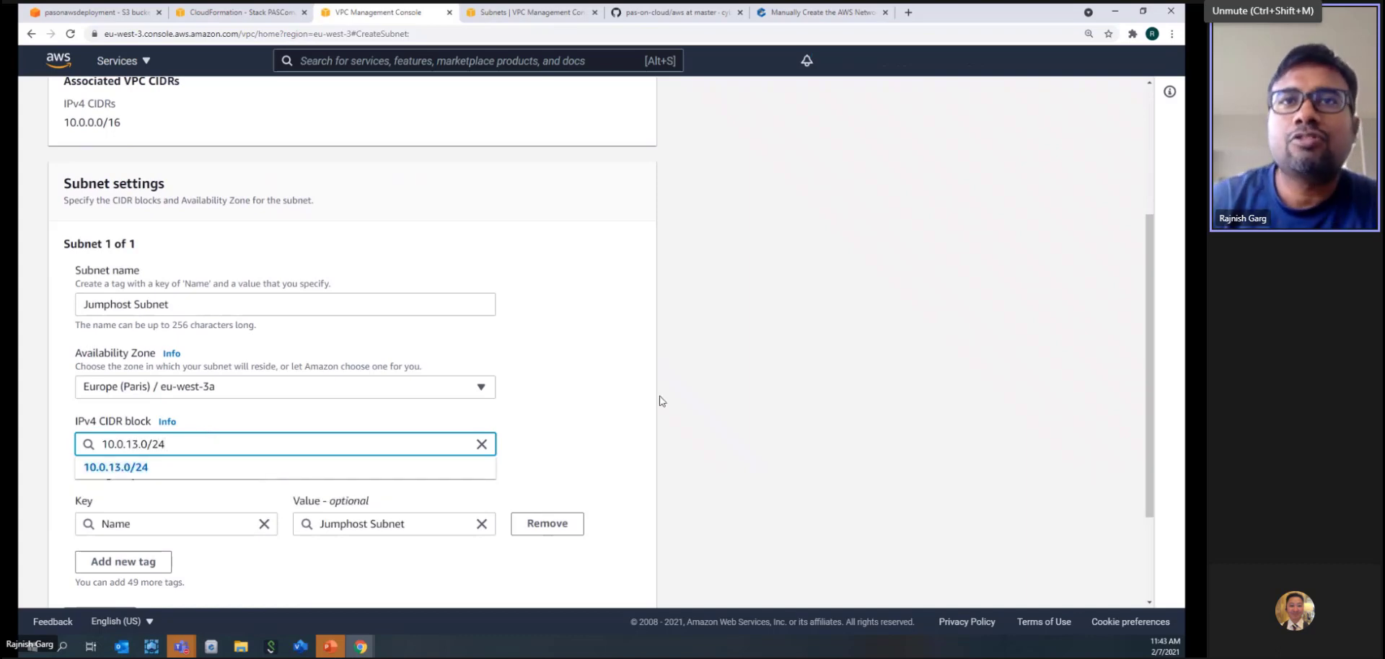
pyautogui.click(202, 468)
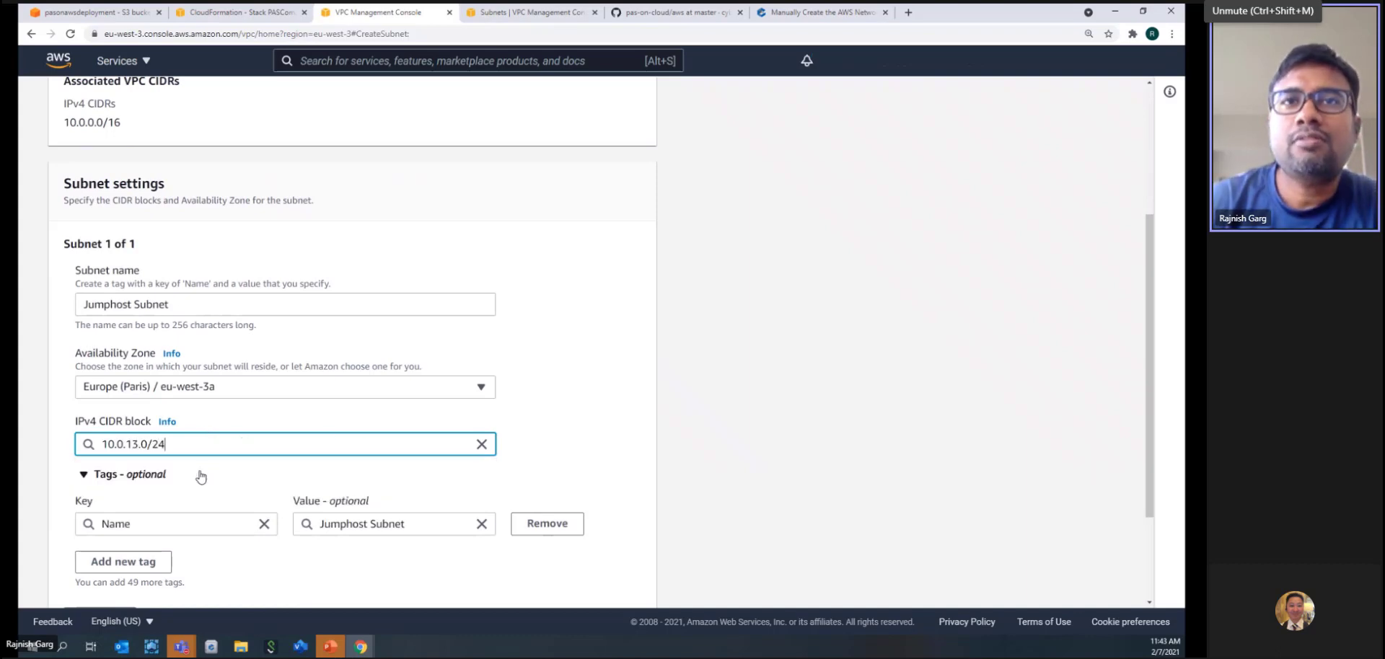
pyautogui.click(790, 413)
pyautogui.scroll(-2, 1151, 370)
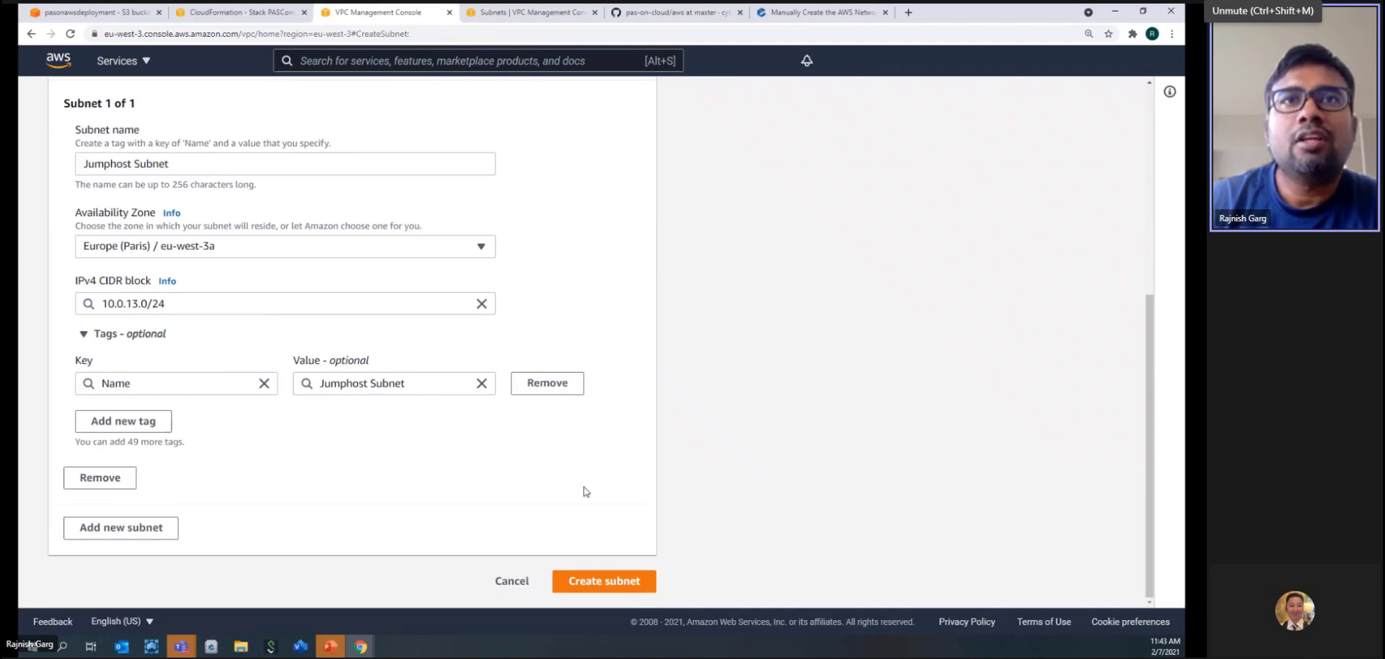
pyautogui.click(628, 581)
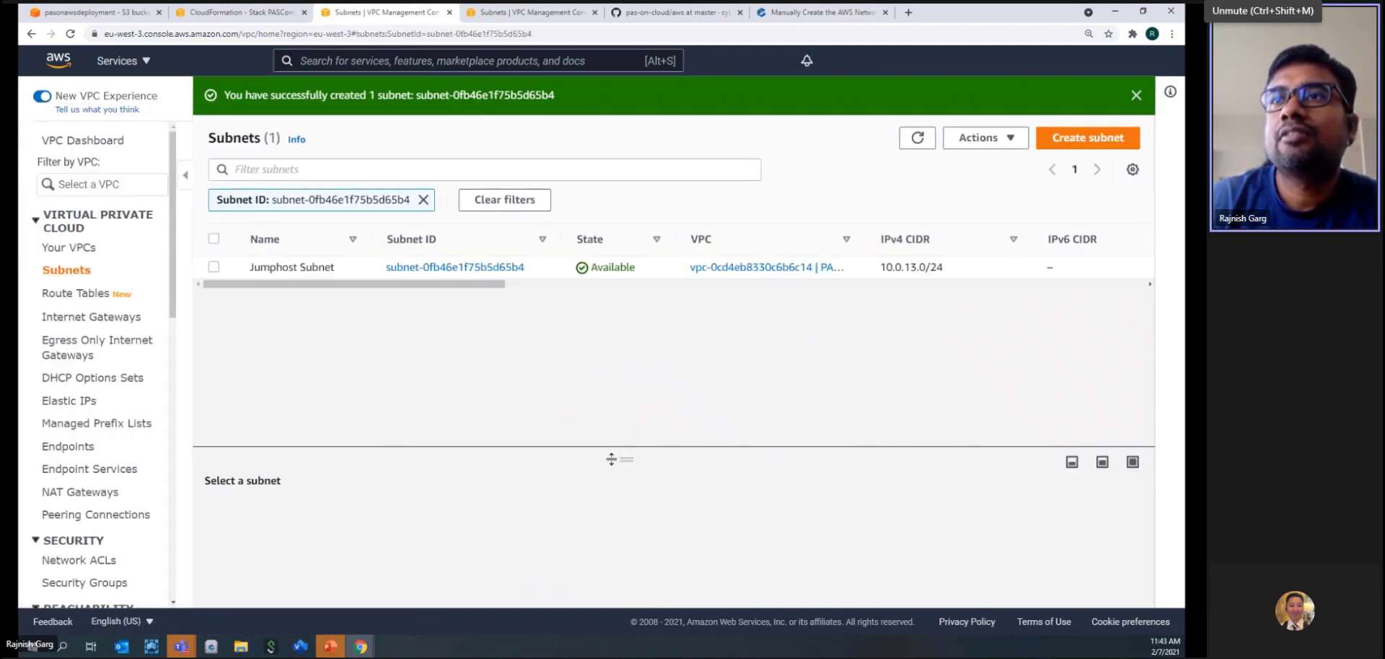
# Step: Associate the new Jumphost Subnet with the PAS Public RT route table and save the association
pyautogui.moveTo(586, 326); pyautogui.dragTo(490, 294)
pyautogui.click(213, 269)
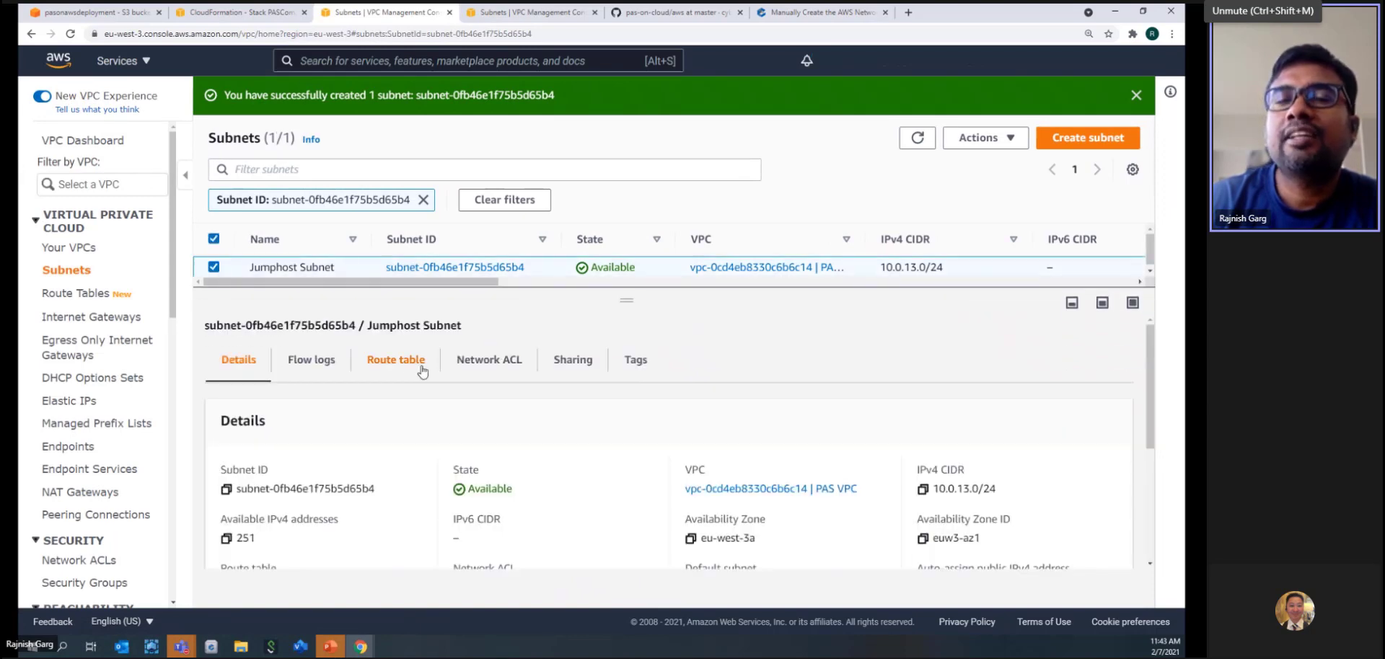
pyautogui.click(393, 364)
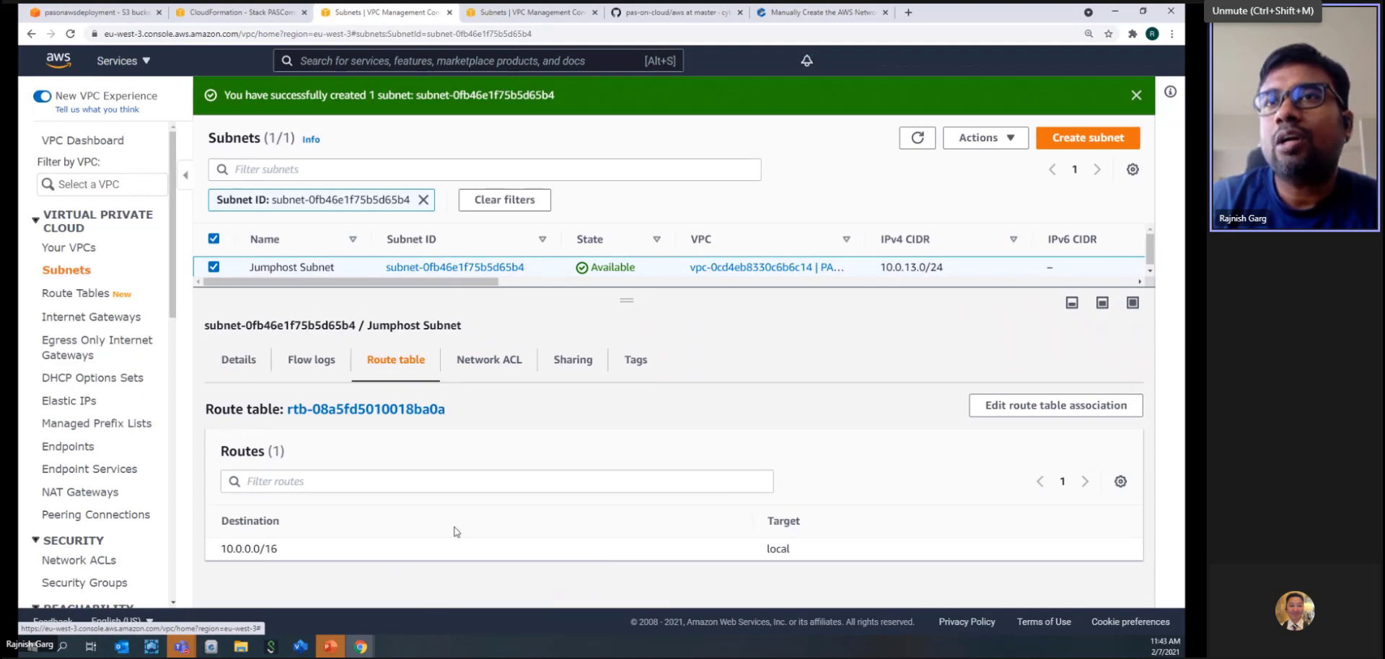
pyautogui.click(1023, 408)
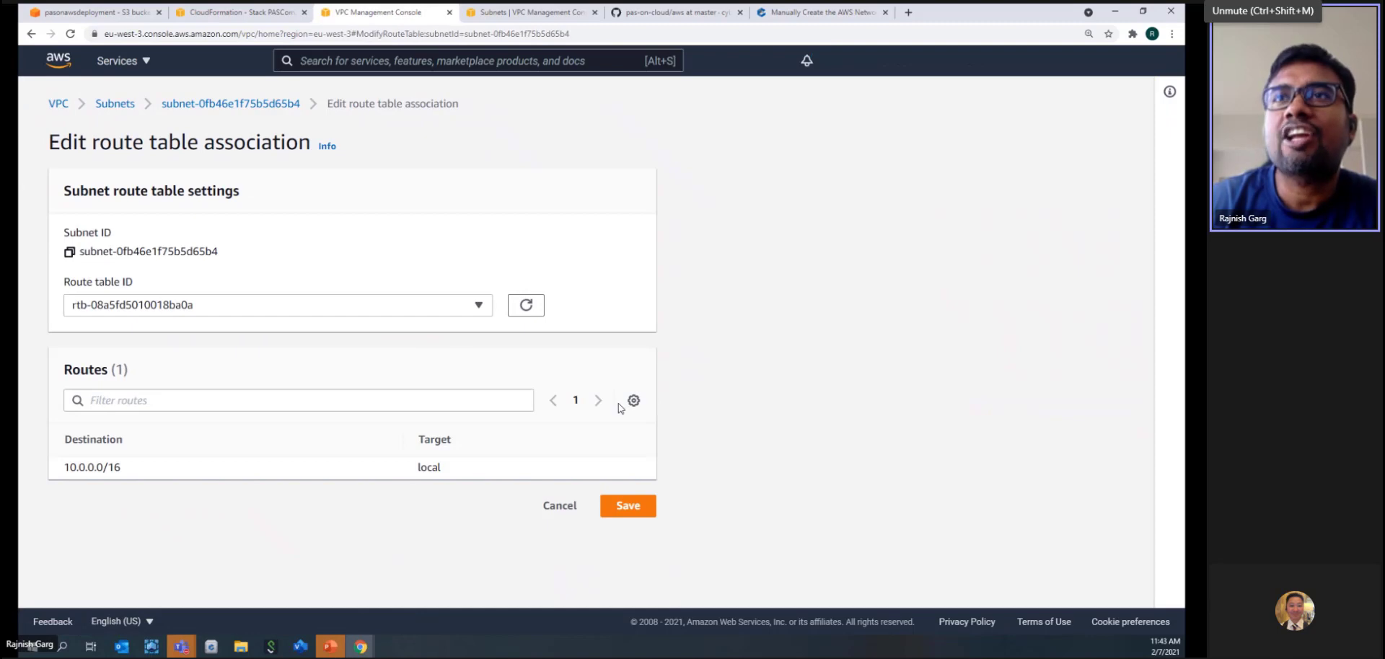
pyautogui.click(480, 307)
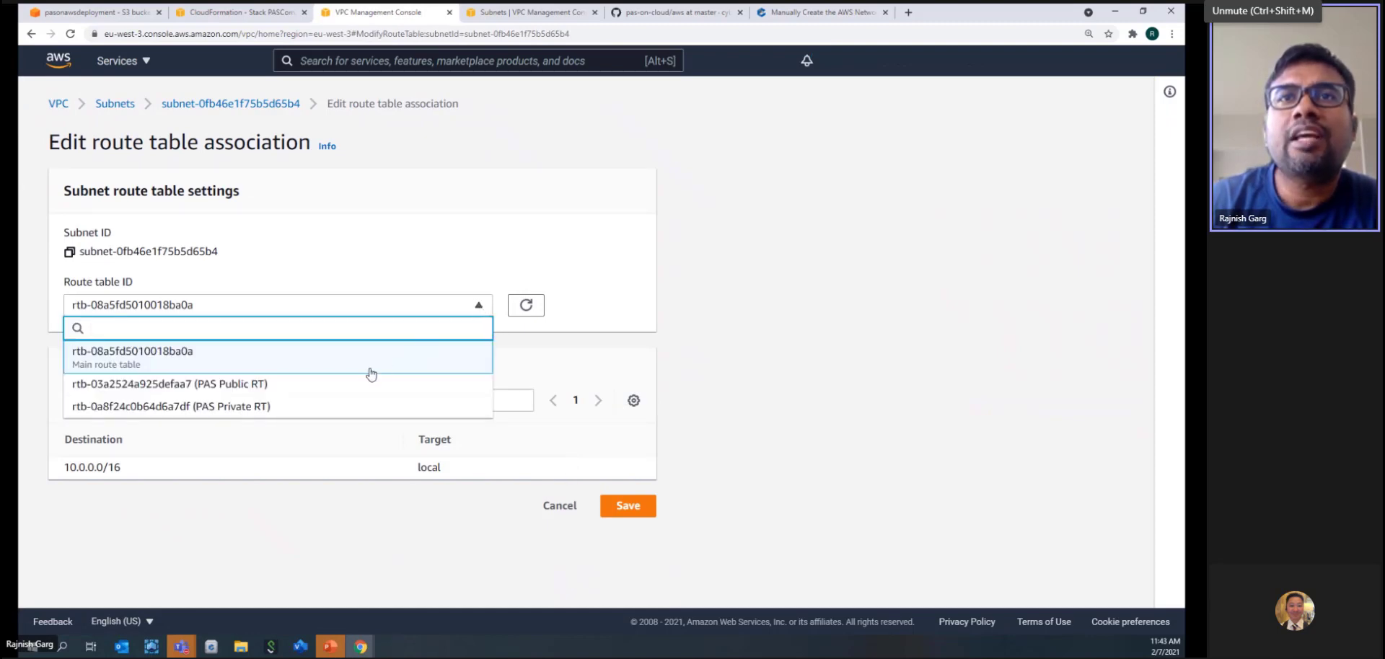
pyautogui.click(335, 386)
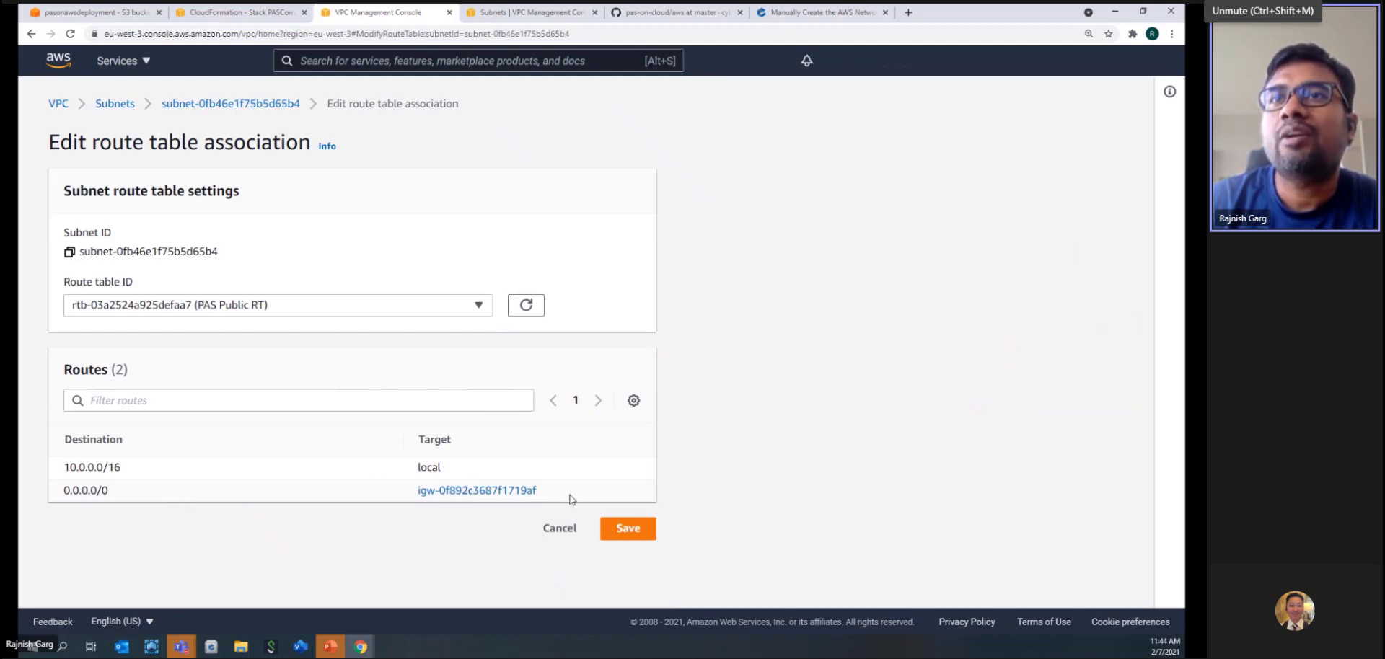
pyautogui.click(635, 530)
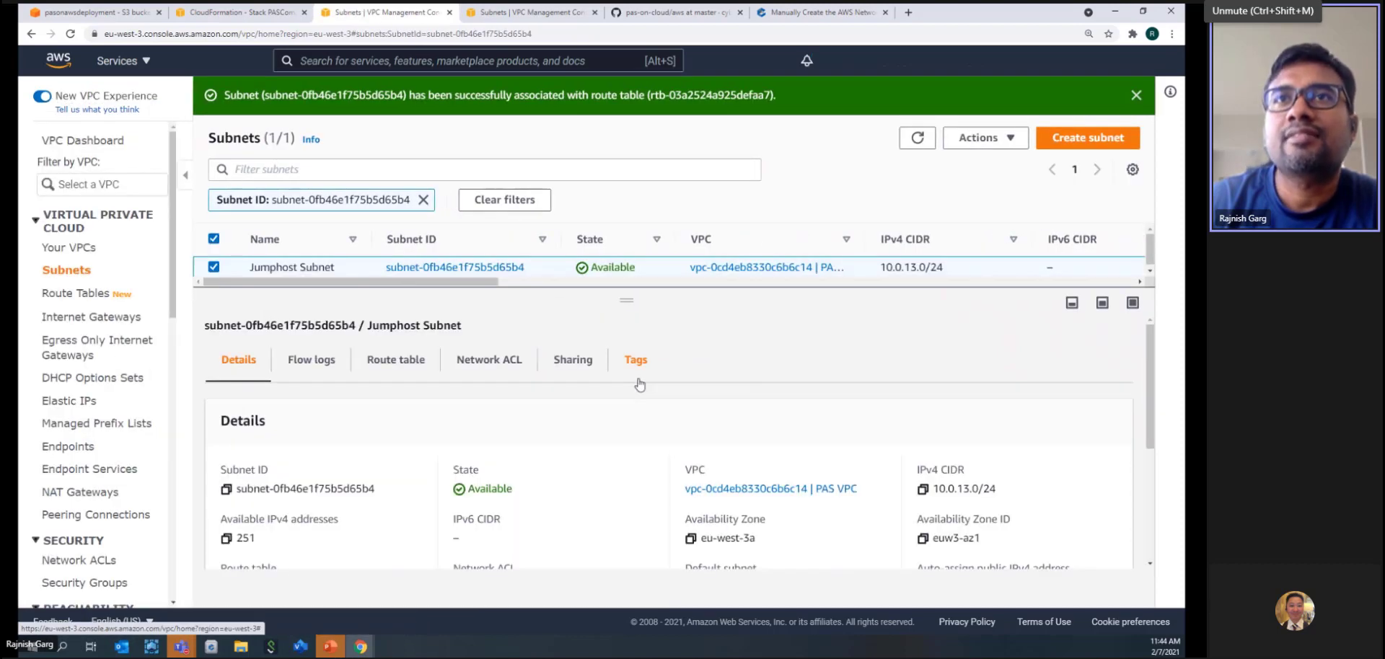
# Step: Check the Jumphost Subnet's associated route table and its routes, and return to the subnet details
pyautogui.click(404, 365)
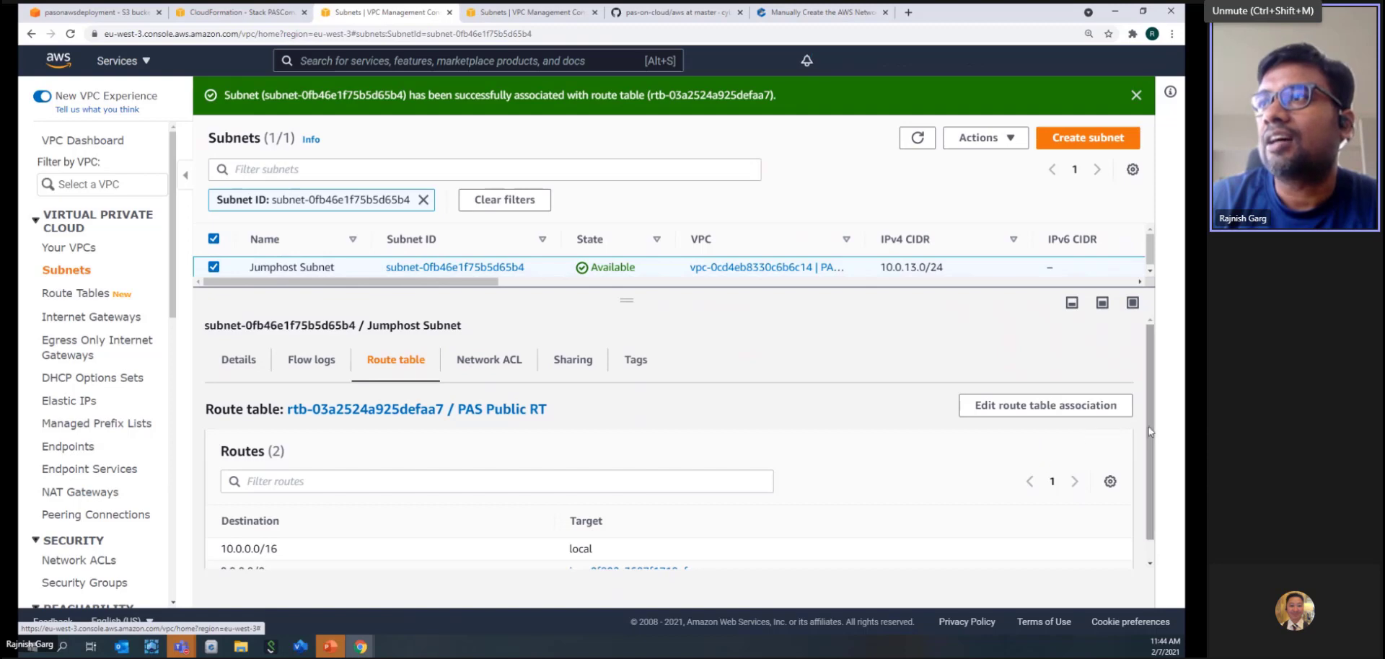
pyautogui.scroll(-1, 1152, 433)
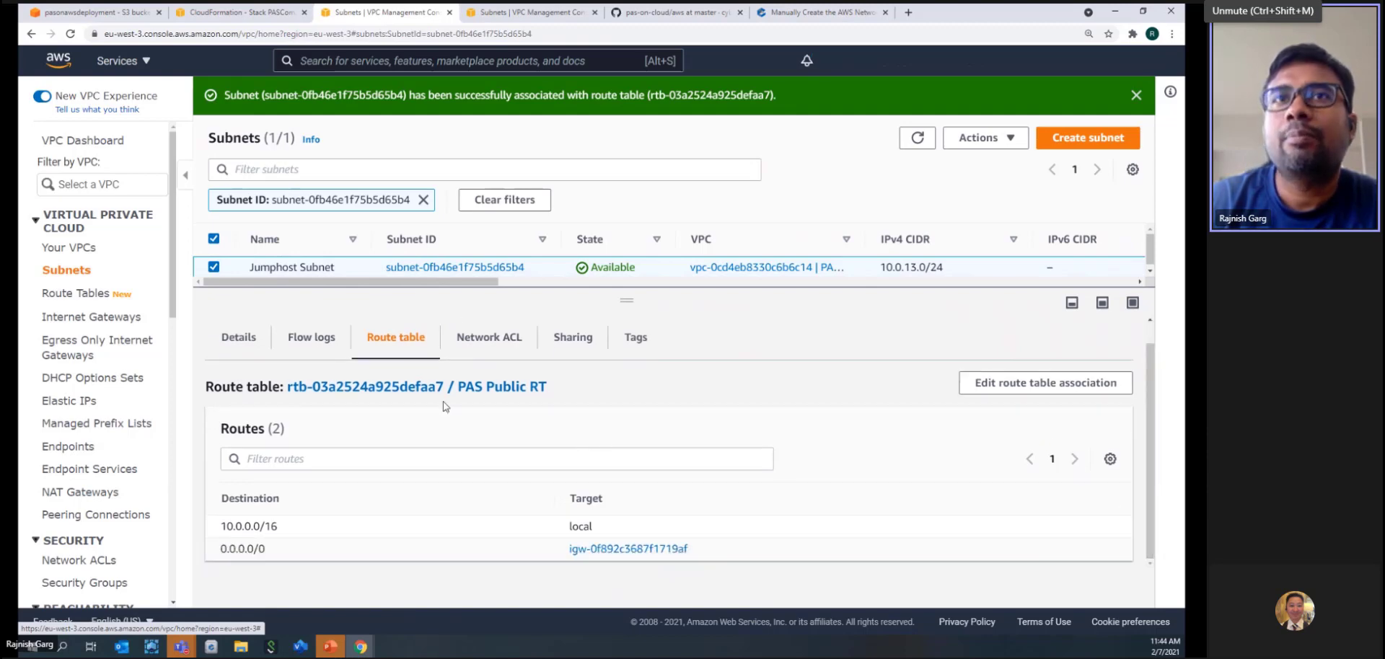
pyautogui.click(234, 344)
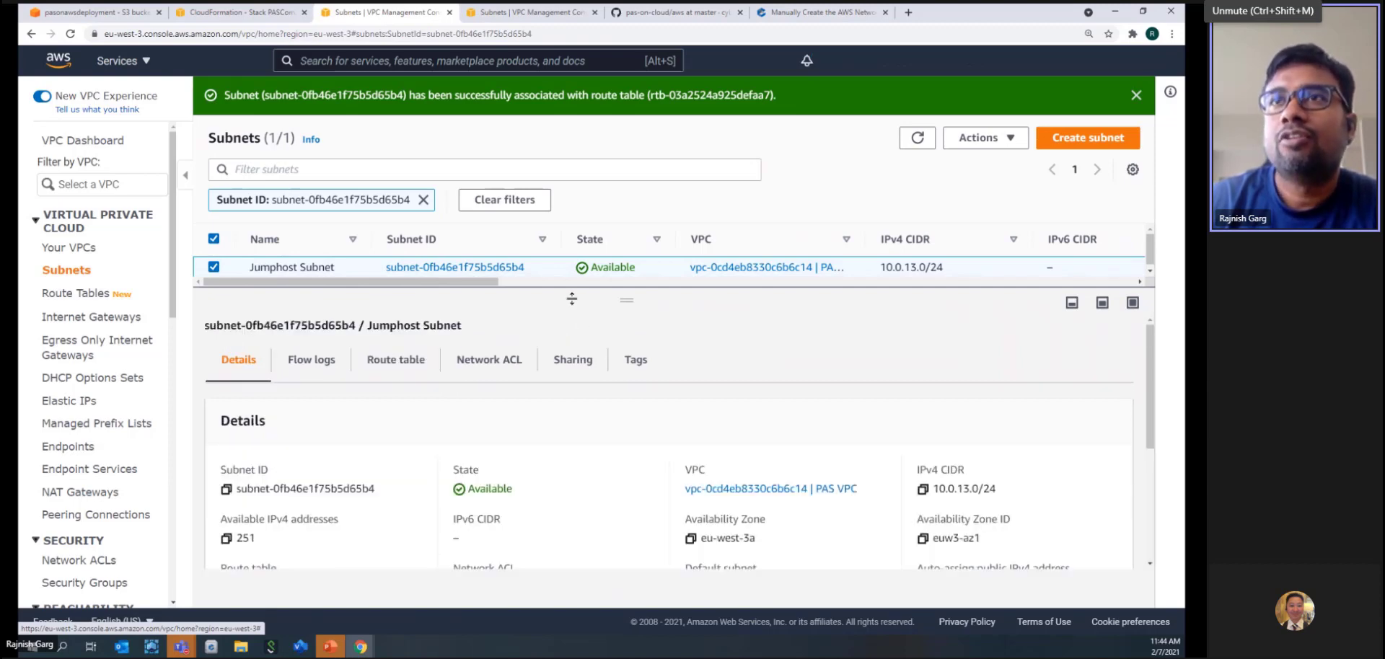
pyautogui.moveTo(573, 300); pyautogui.dragTo(575, 329)
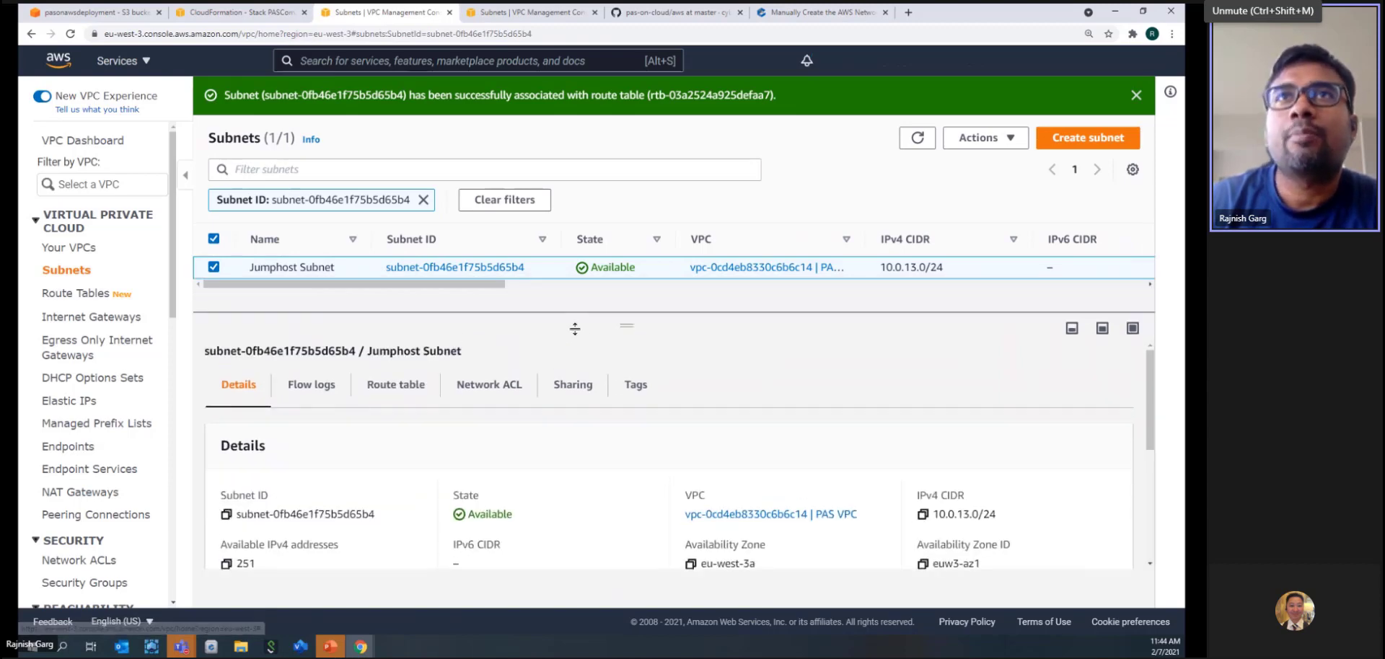
# Step: Switch to the other VPC browser tab, go to the running EC2 instances there and start launching a new instance
pyautogui.click(500, 16)
pyautogui.click(144, 62)
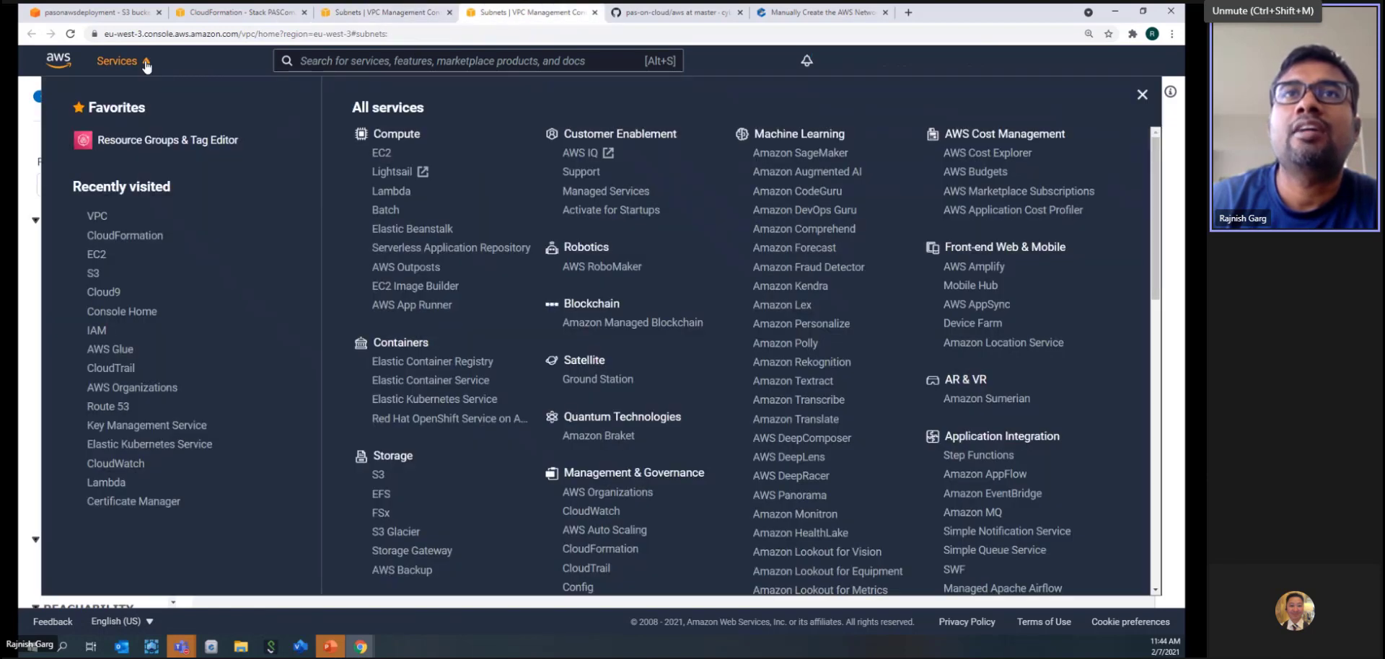
pyautogui.click(97, 256)
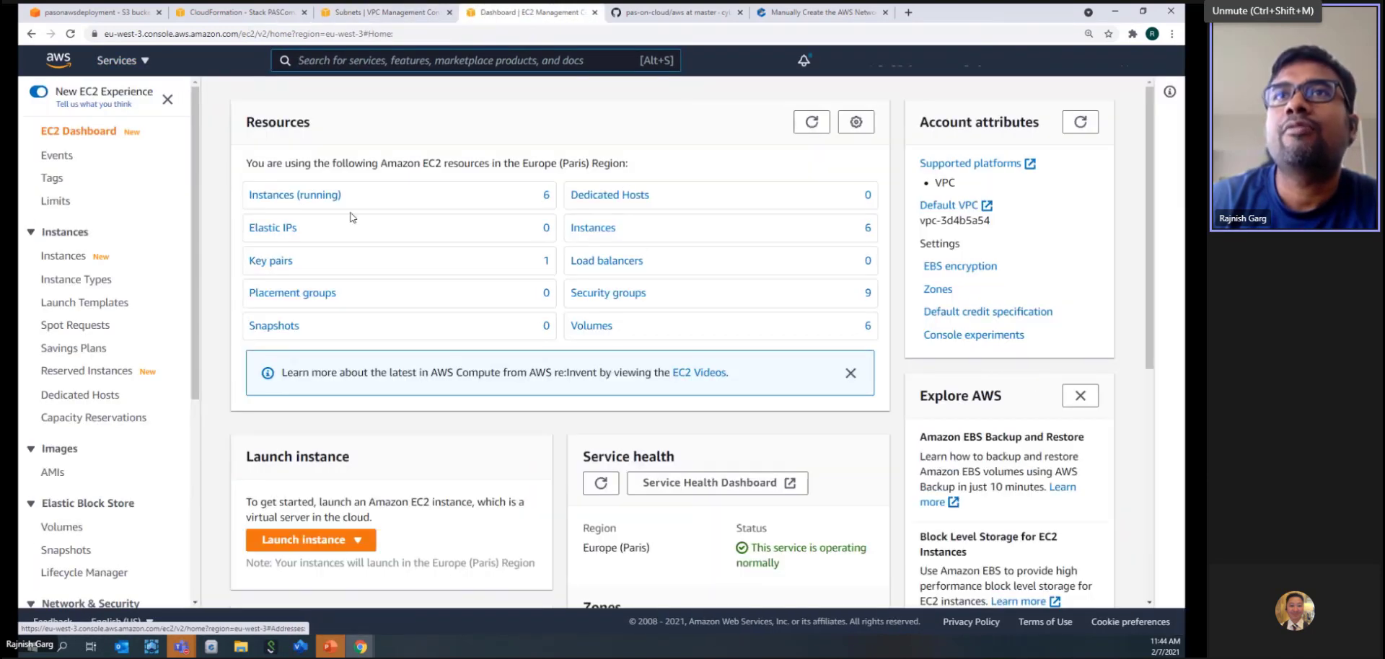
pyautogui.click(309, 195)
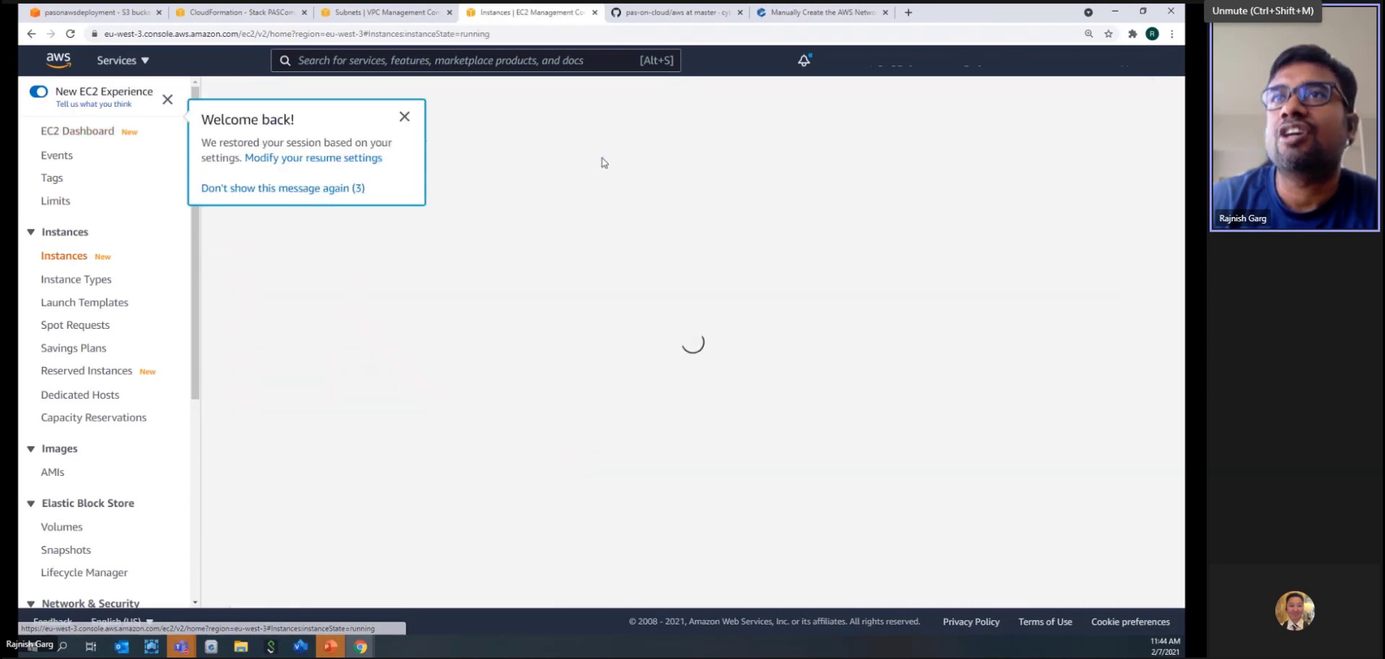
pyautogui.click(405, 118)
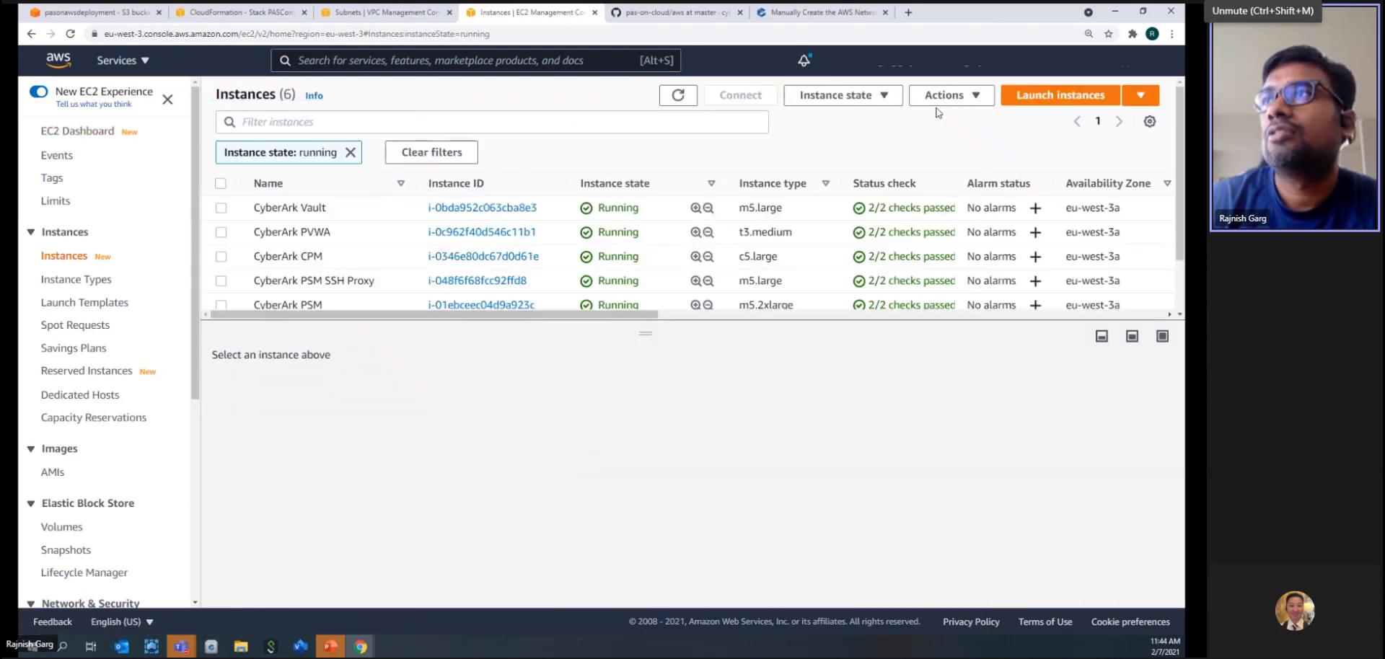
pyautogui.click(1028, 98)
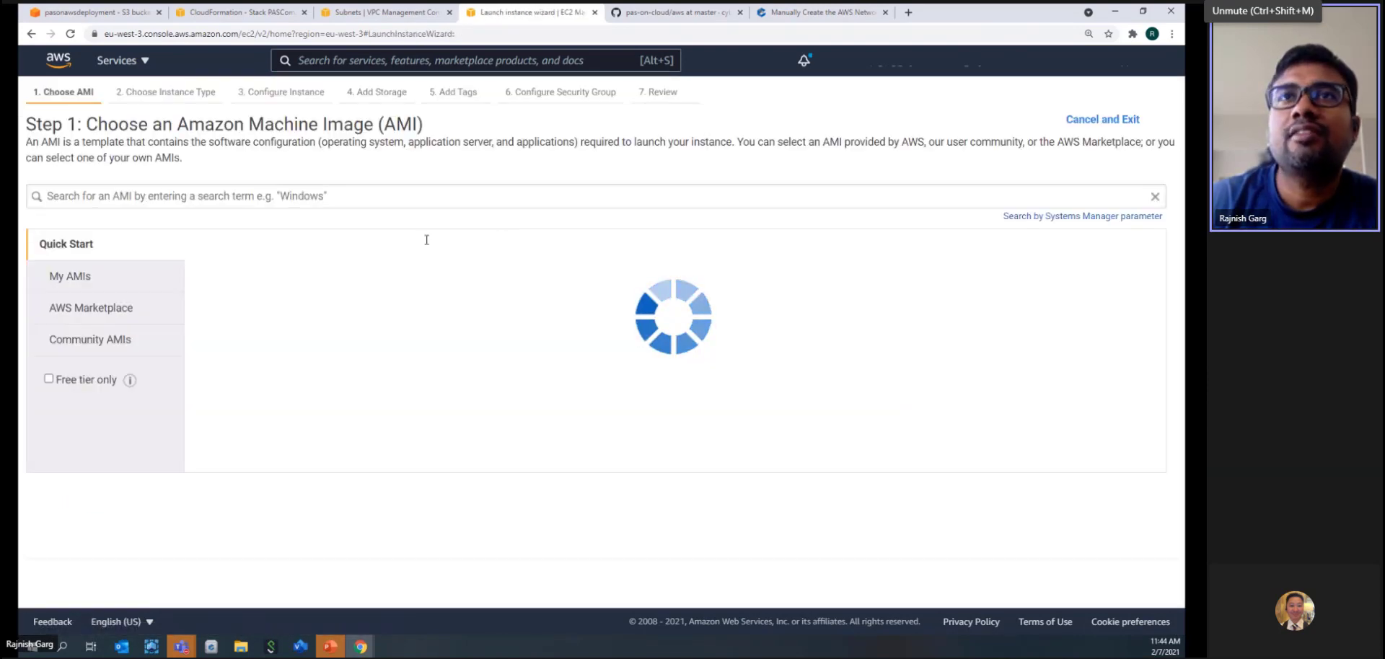
# Step: Search the AMIs for Windows, choose Microsoft Windows Server 2019 Base with the t2.medium instance type, and continue to the instance details
pyautogui.click(306, 197)
pyautogui.write('Windo')
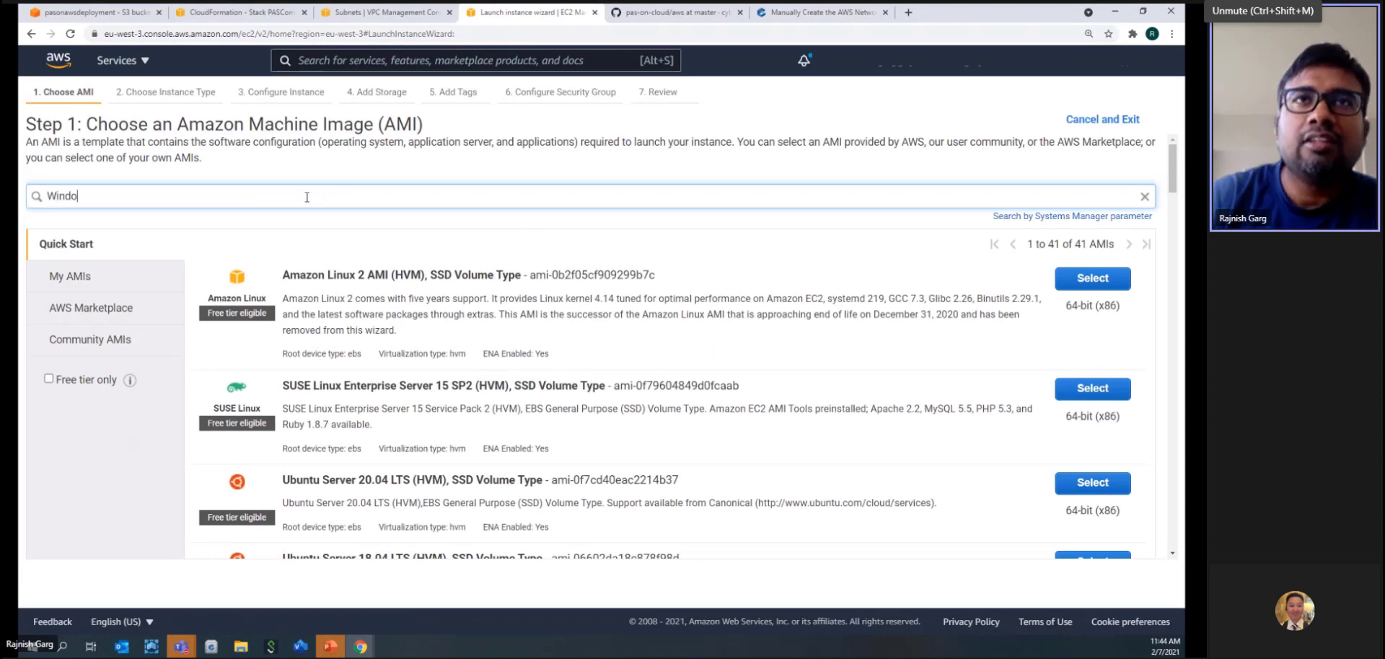
pyautogui.write('ws')
pyautogui.press('Return')
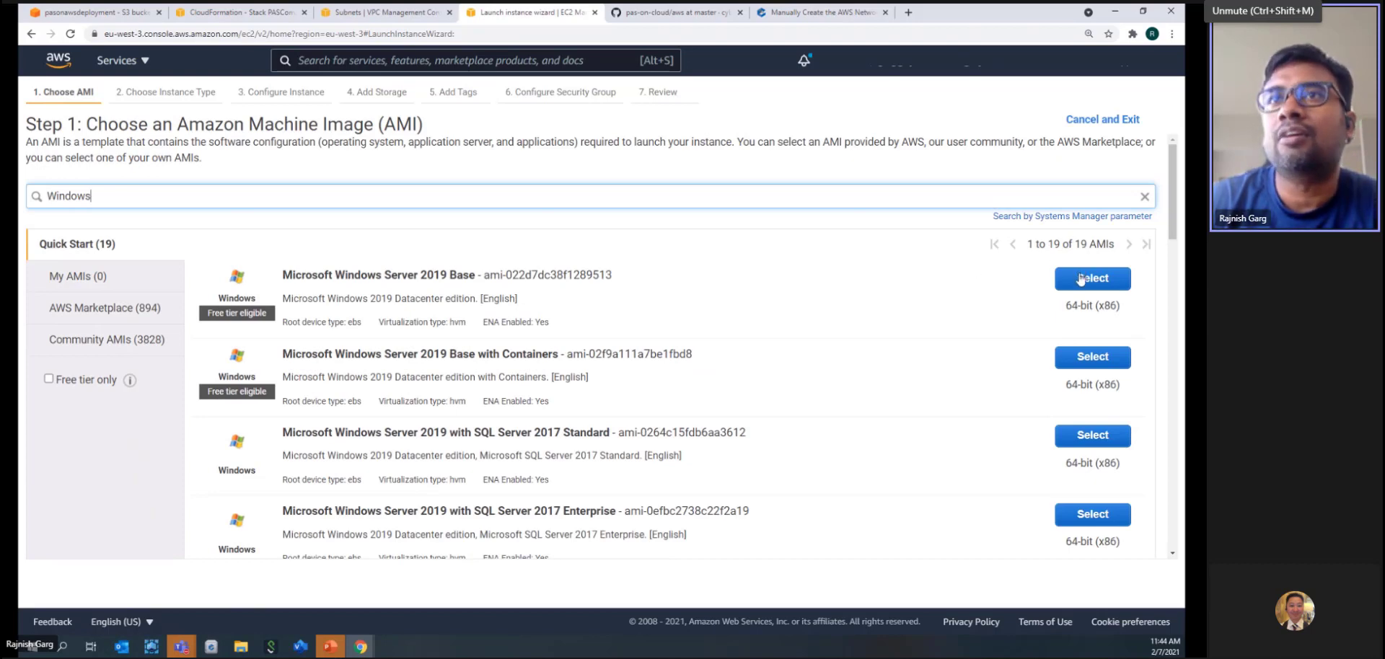
pyautogui.click(1081, 279)
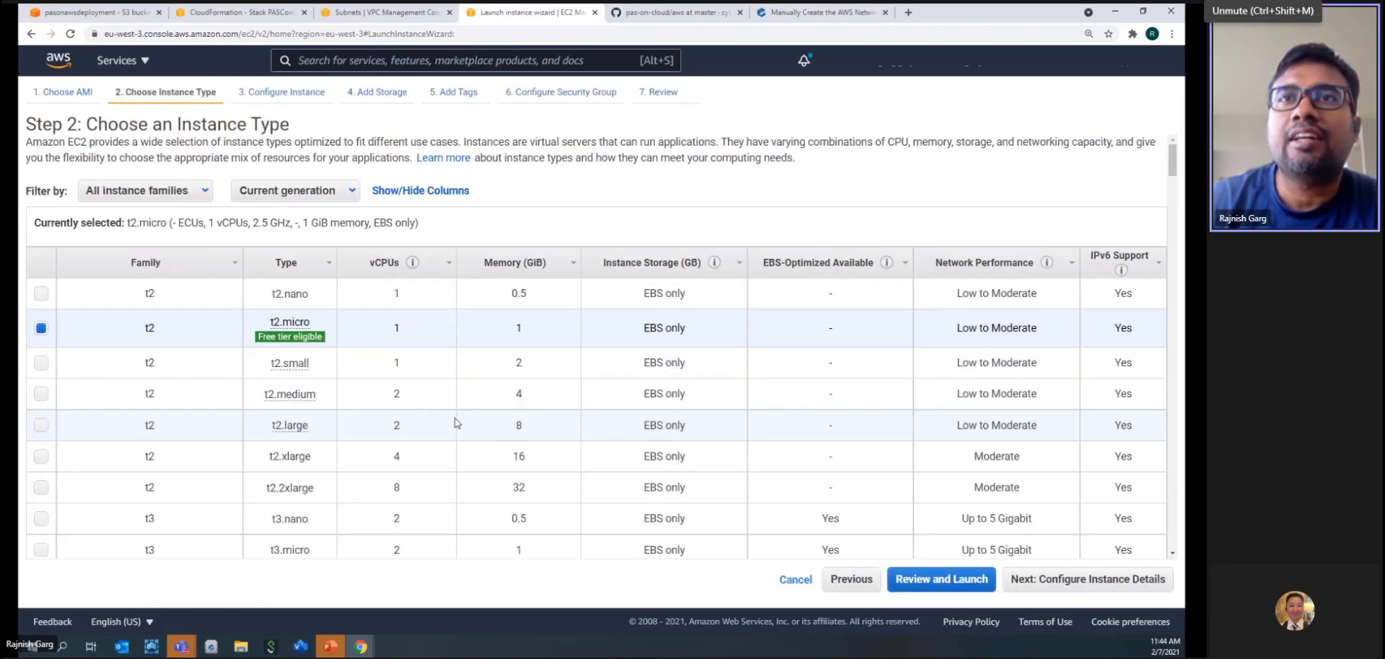
pyautogui.click(41, 394)
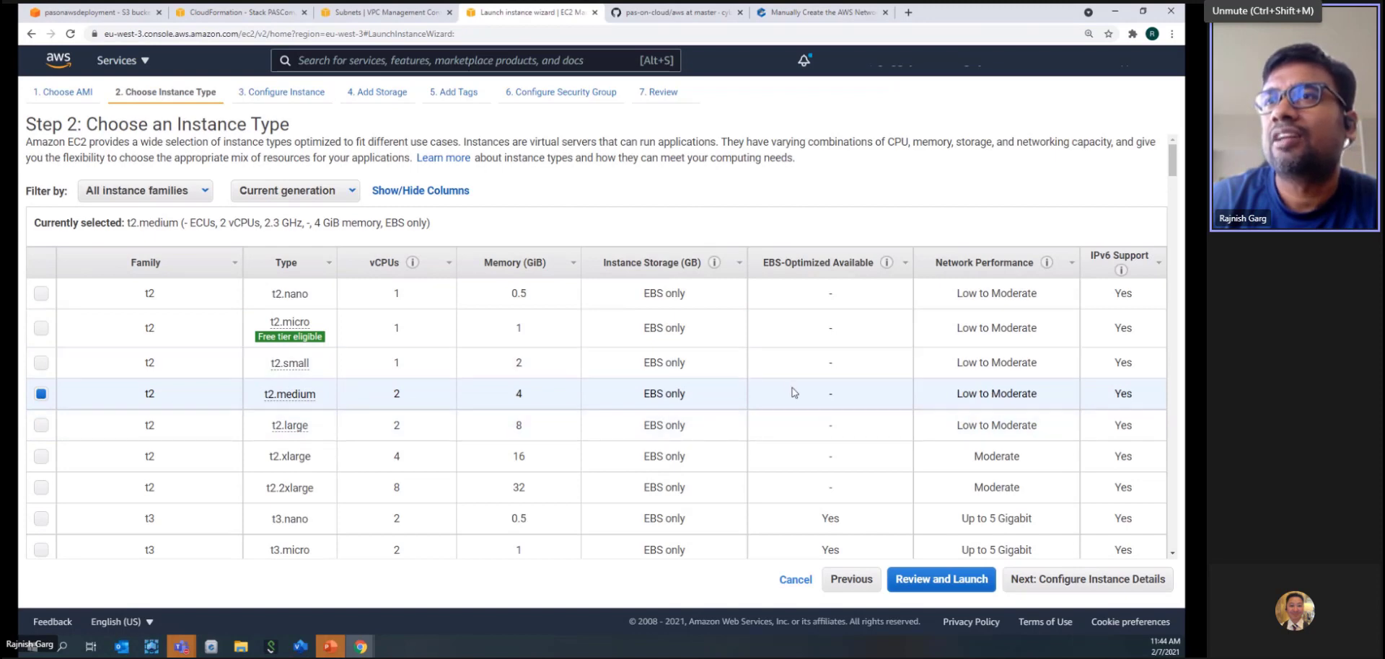
pyautogui.click(1086, 586)
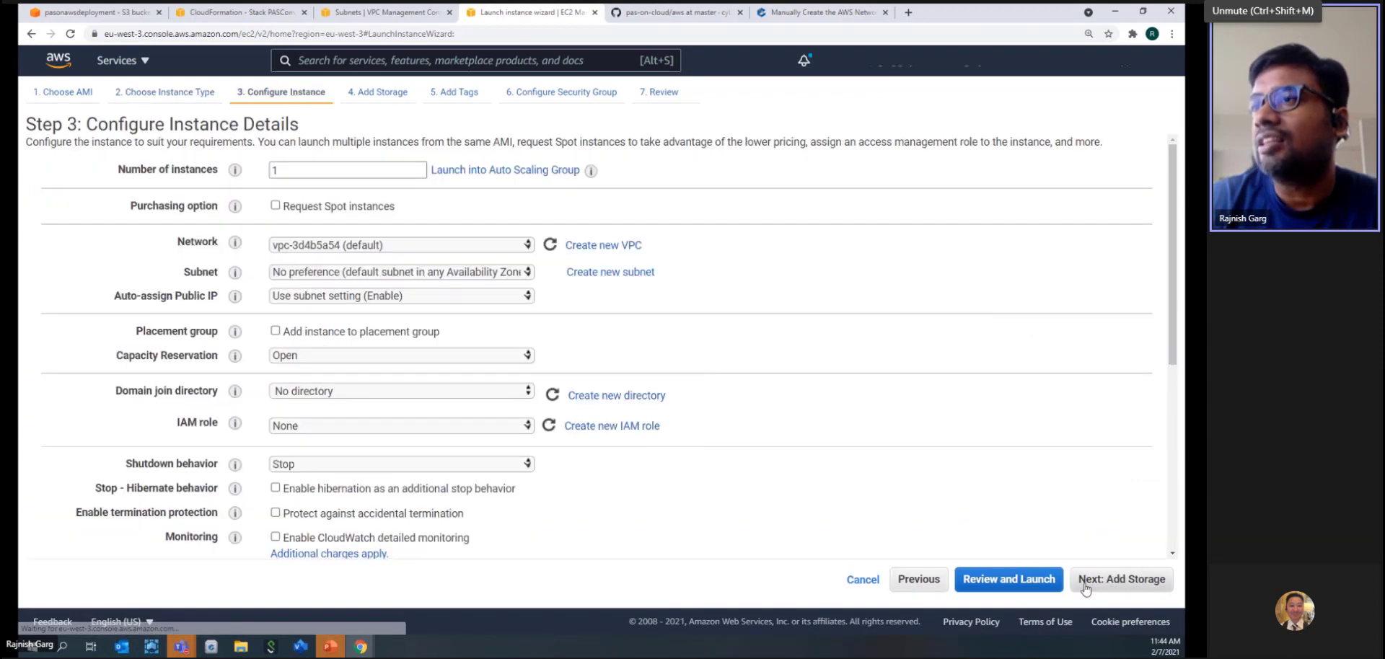
# Step: Place the instance in the PAS VPC and Jumphost Subnet, enable auto-assigned public IP, and continue to storage
pyautogui.click(503, 249)
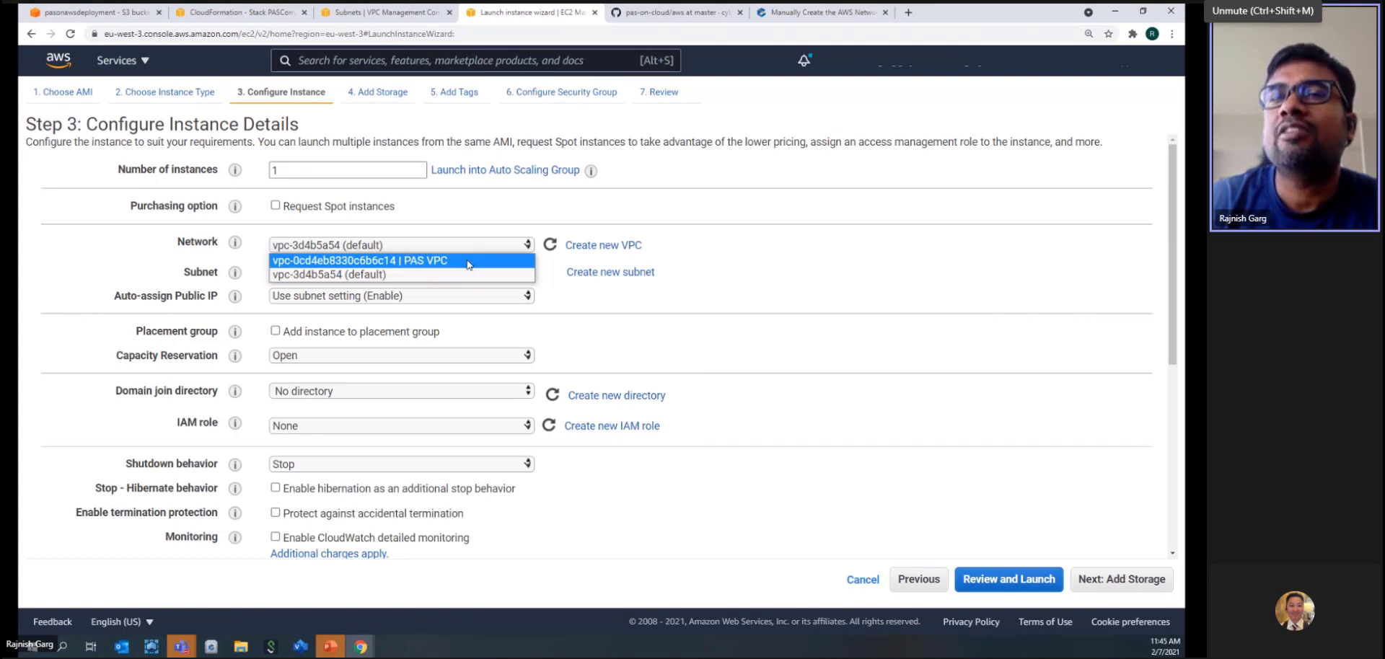
pyautogui.click(468, 261)
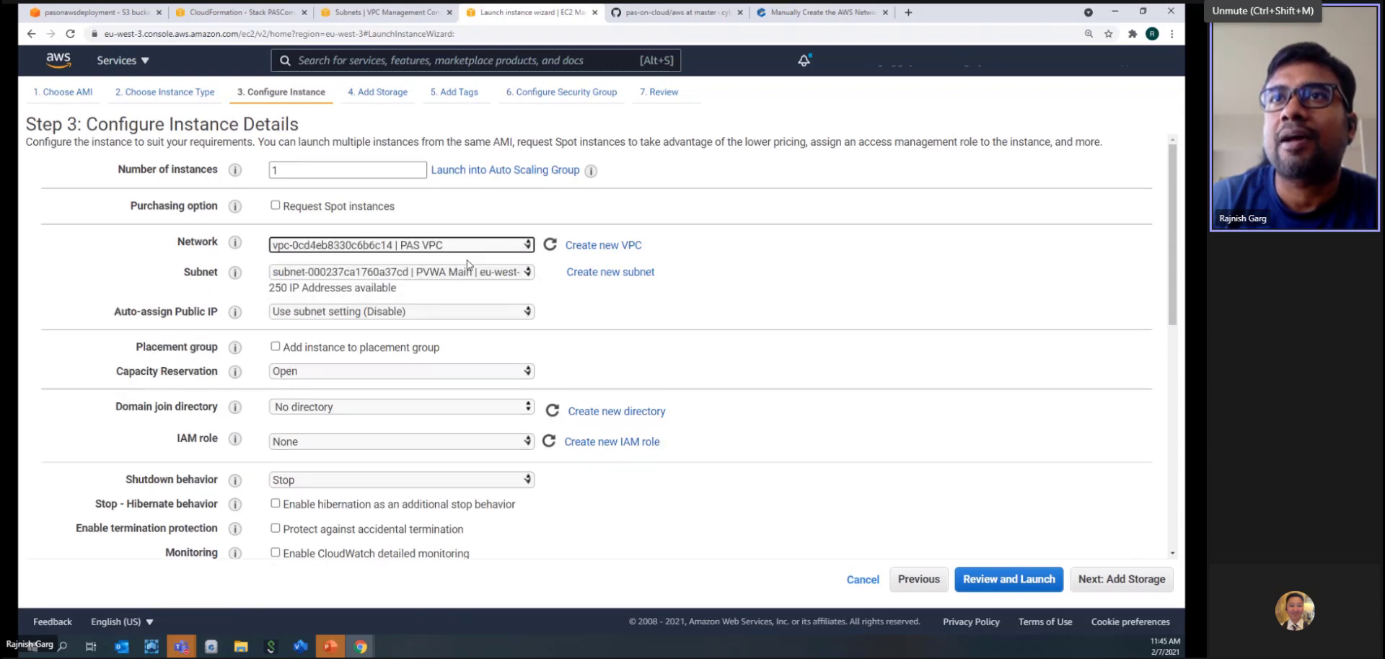
pyautogui.click(500, 274)
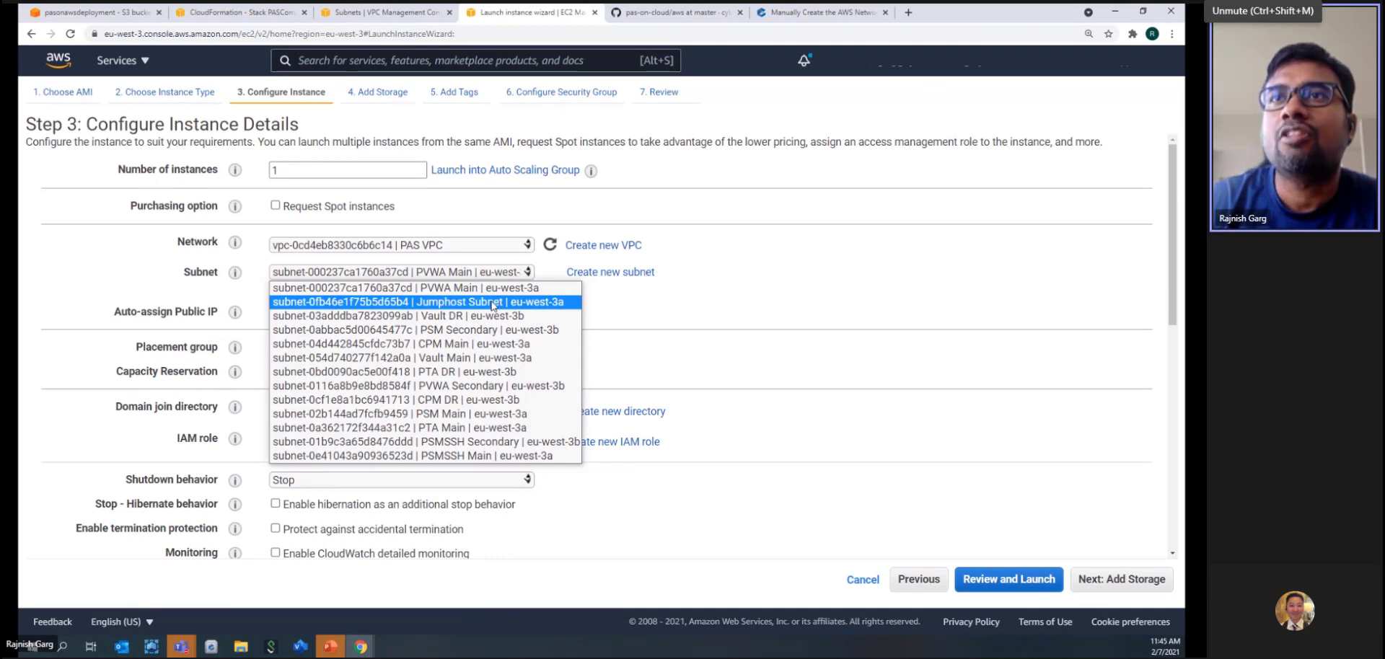
pyautogui.click(494, 303)
pyautogui.click(510, 314)
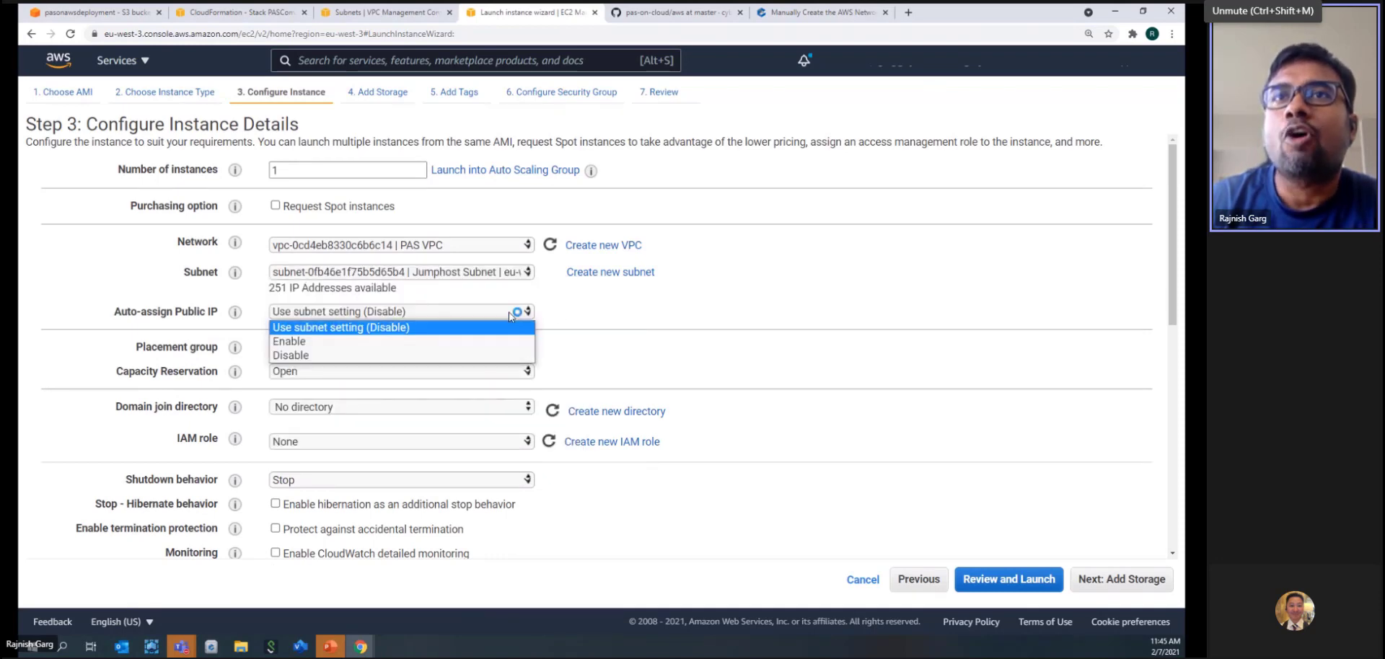
pyautogui.click(448, 342)
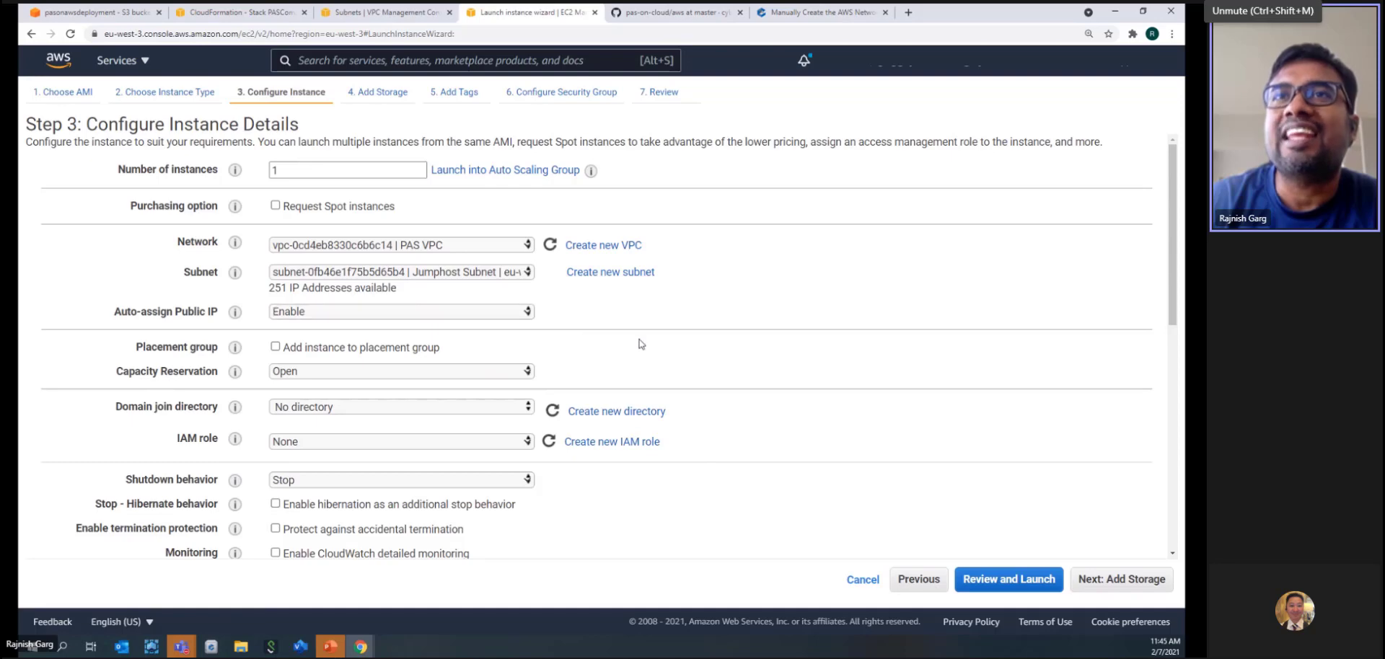
pyautogui.moveTo(1172, 296); pyautogui.dragTo(1174, 523)
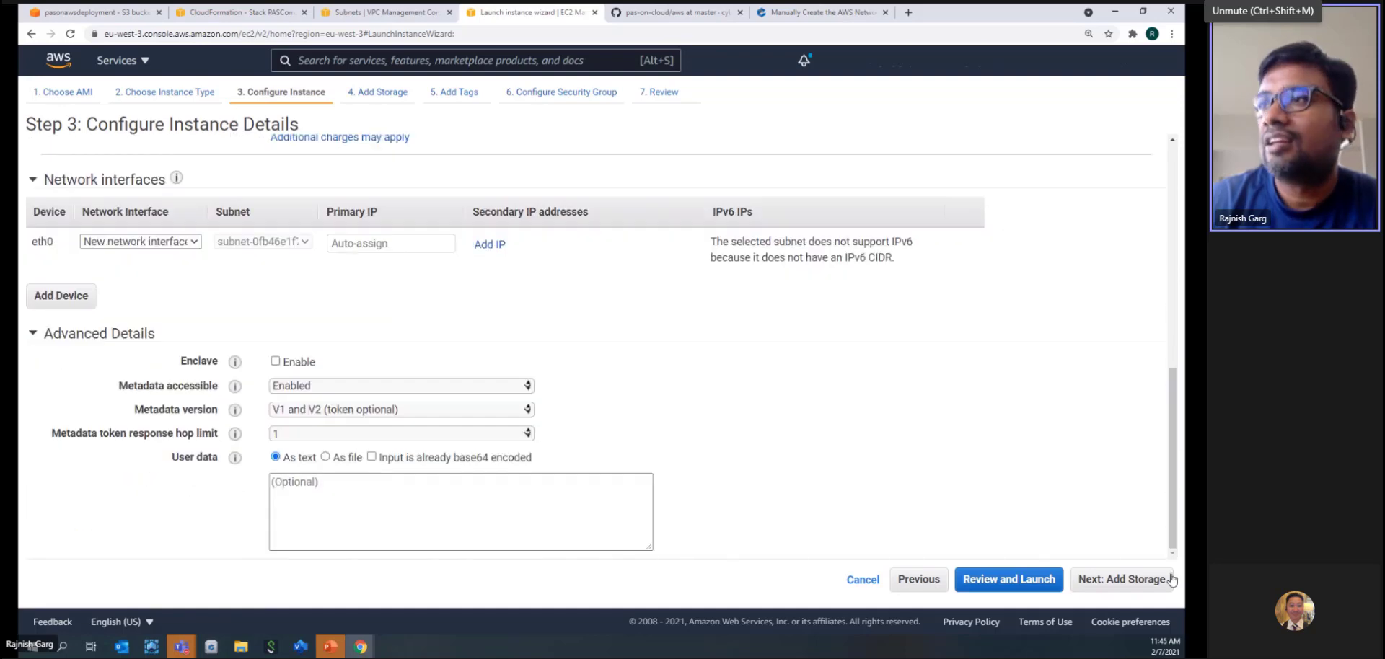
pyautogui.click(1118, 586)
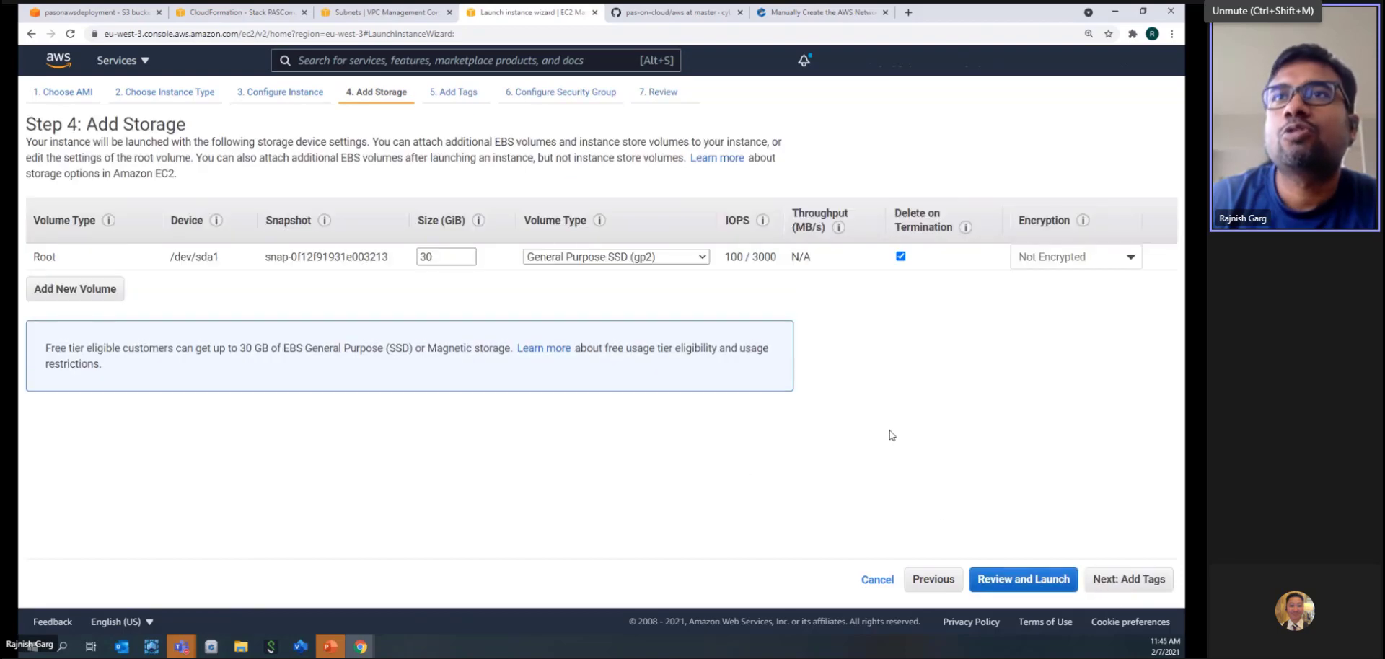
# Step: Keep the default storage, add a tag with key PAS and value Jumphost, and continue to the security group
pyautogui.click(1129, 581)
pyautogui.click(52, 347)
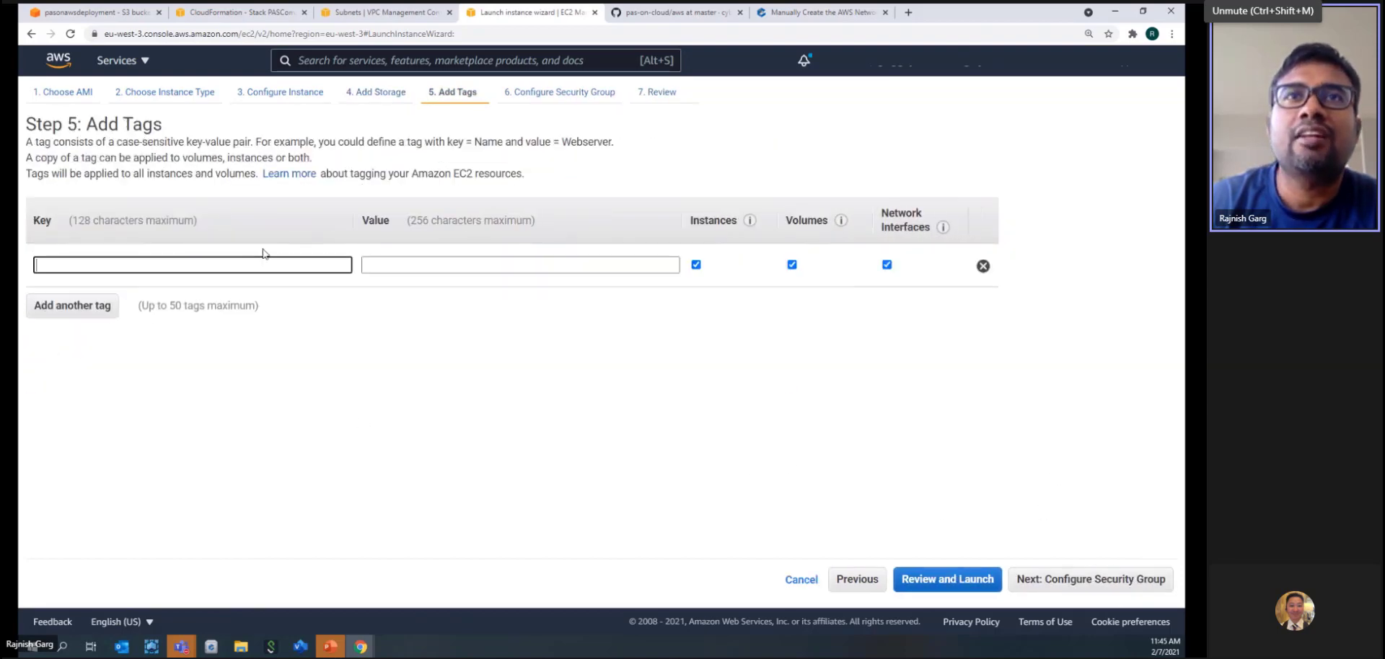
pyautogui.write('PAS')
pyautogui.press('Tab')
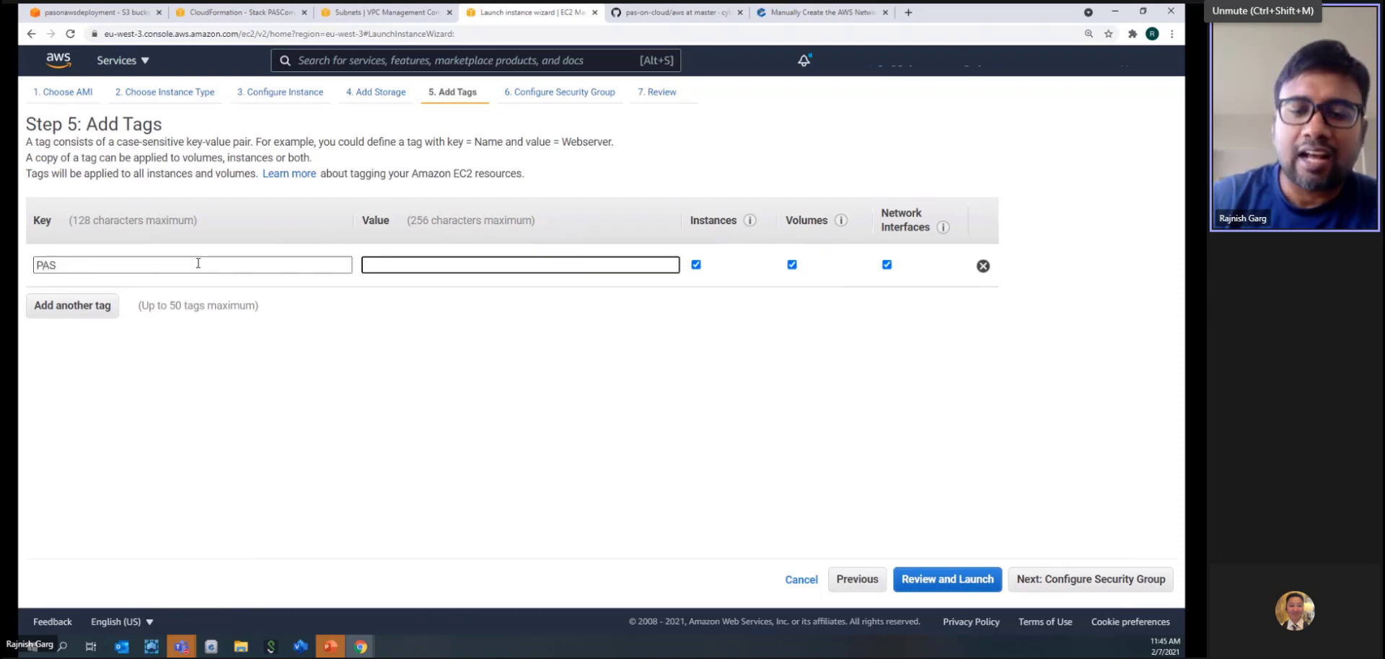
pyautogui.write('Jump')
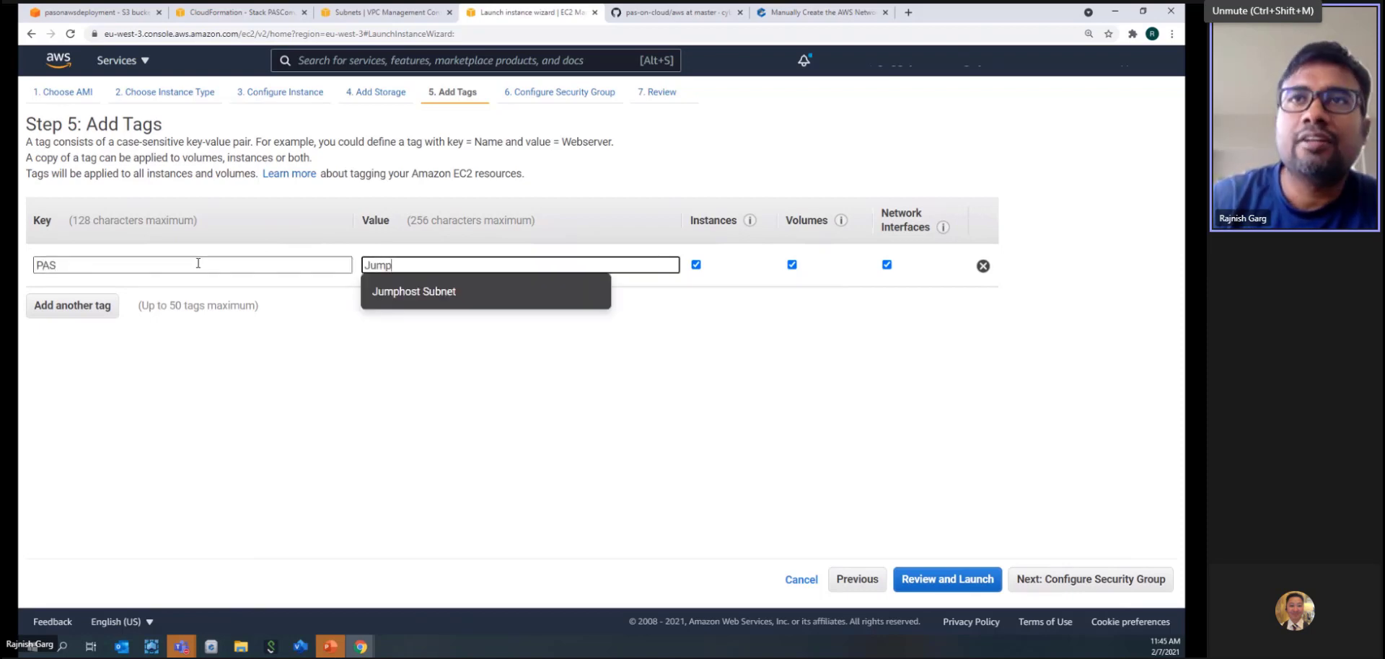
pyautogui.write('host')
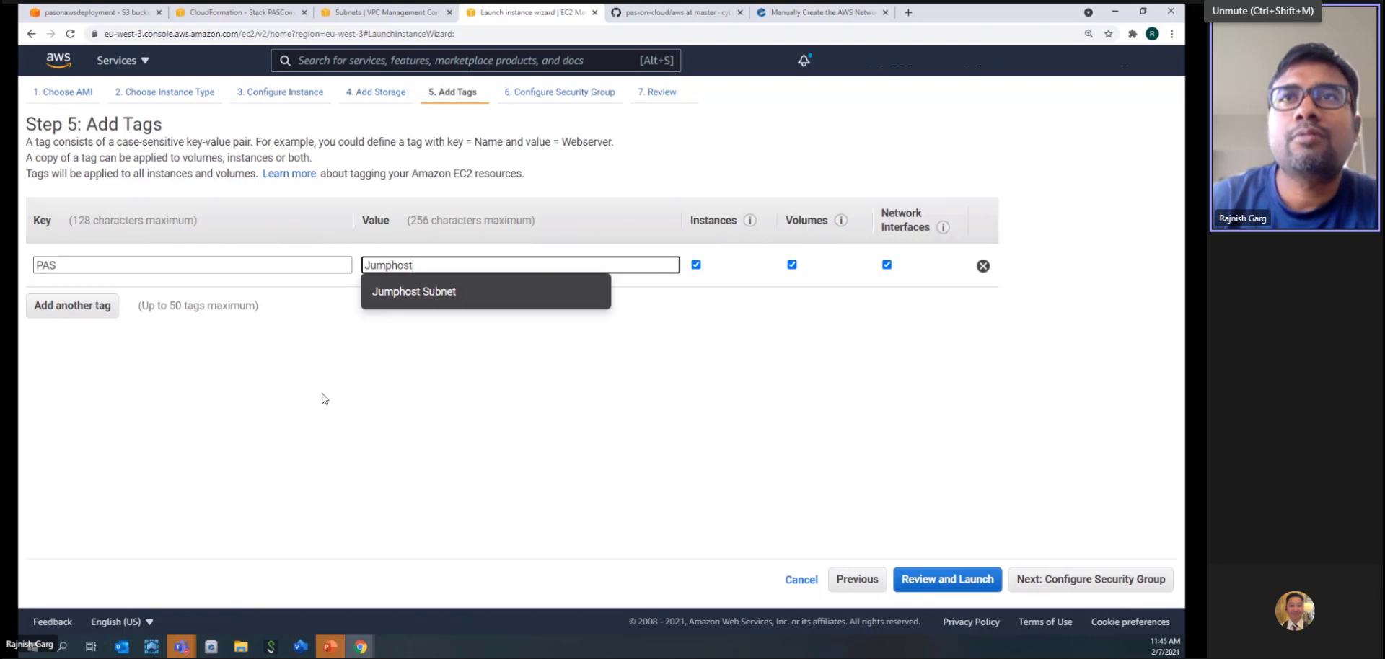
pyautogui.click(328, 404)
pyautogui.click(1061, 579)
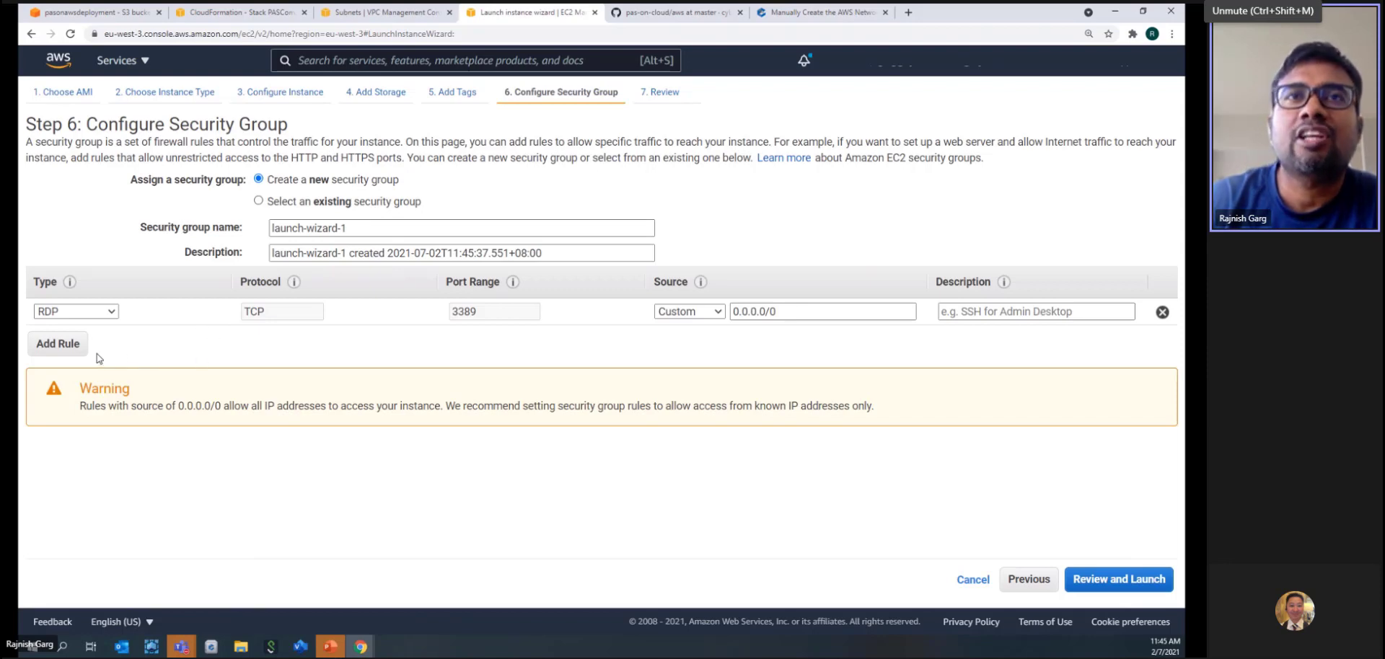
# Step: Add a second inbound rule of type All TCP to the new security group
pyautogui.click(56, 348)
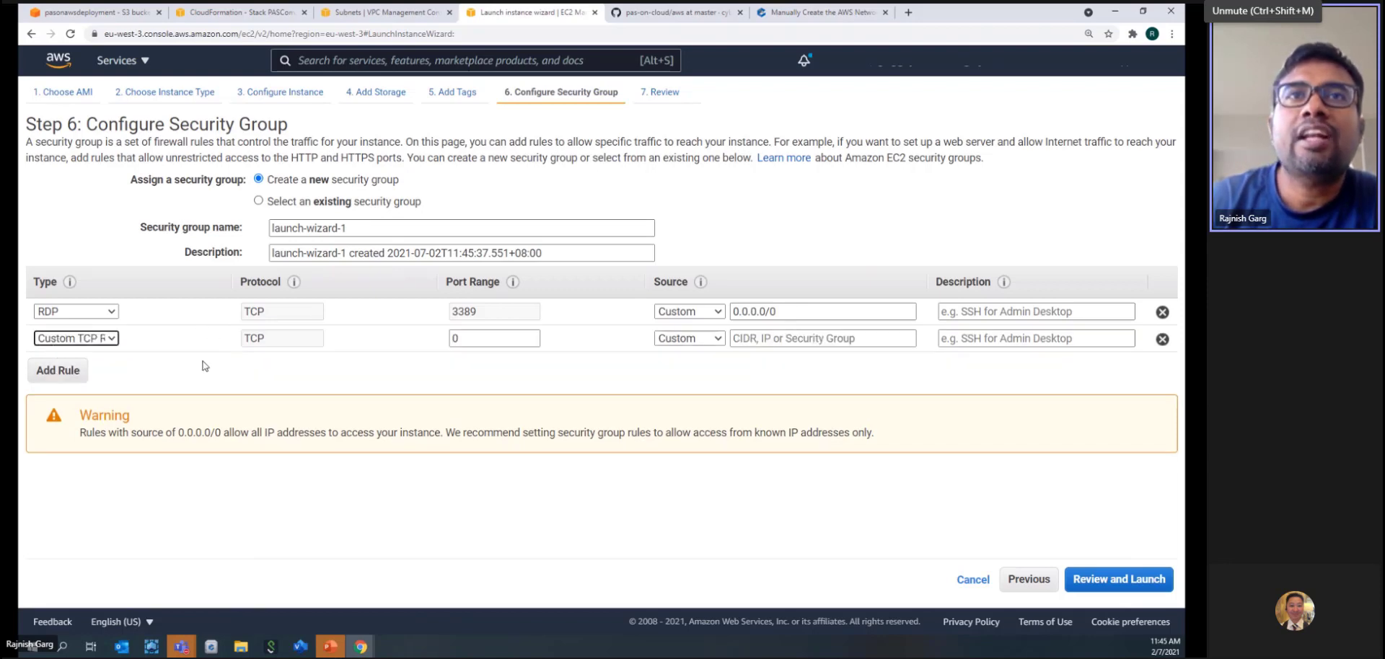
pyautogui.click(112, 338)
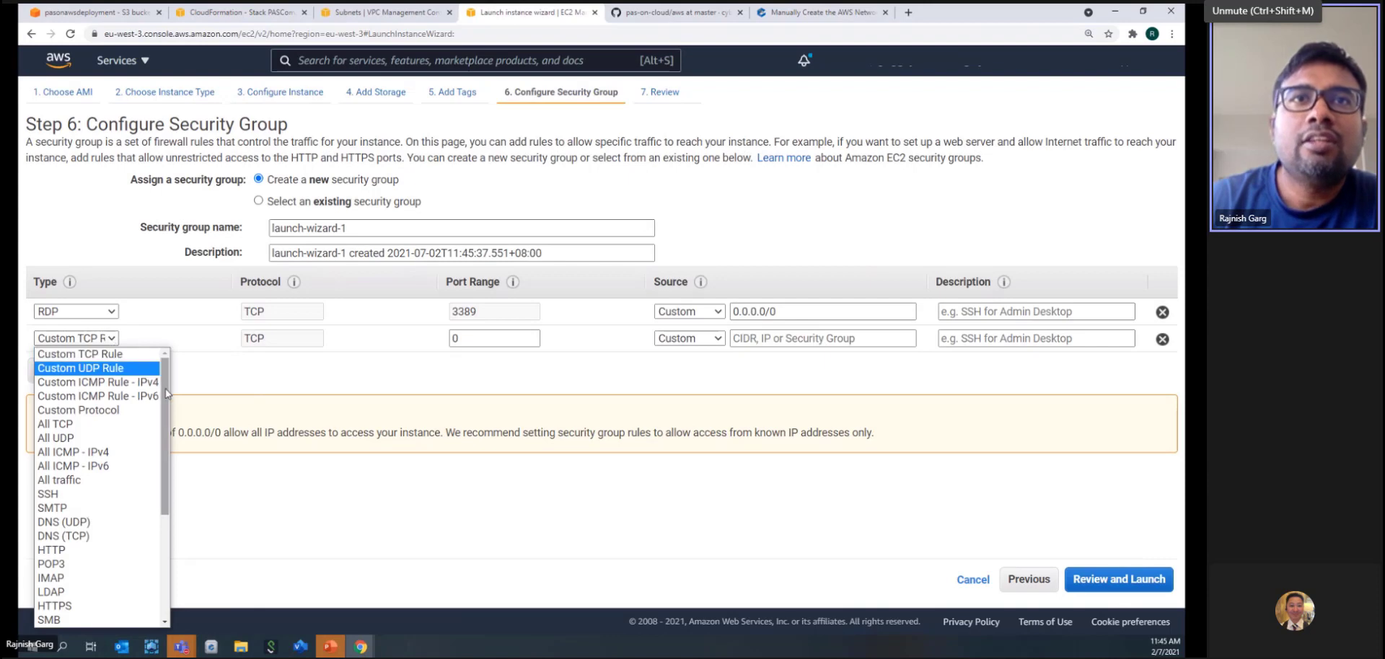
pyautogui.click(284, 351)
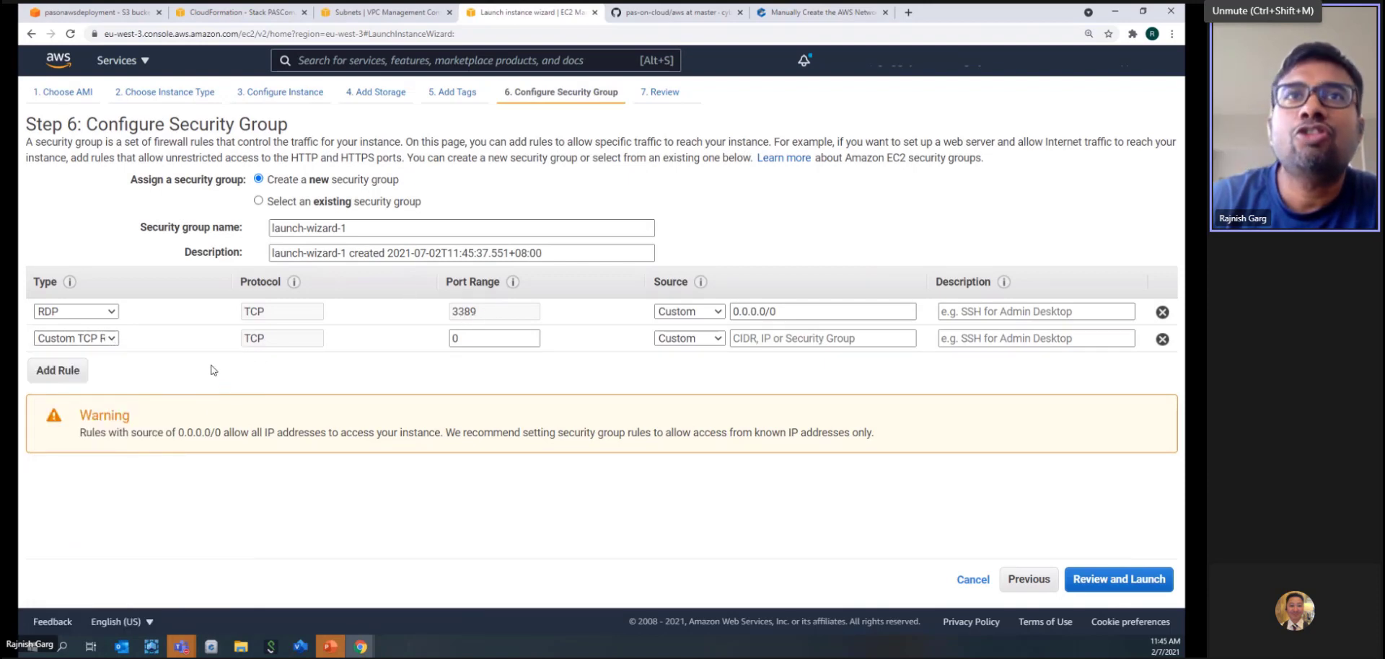
pyautogui.click(113, 338)
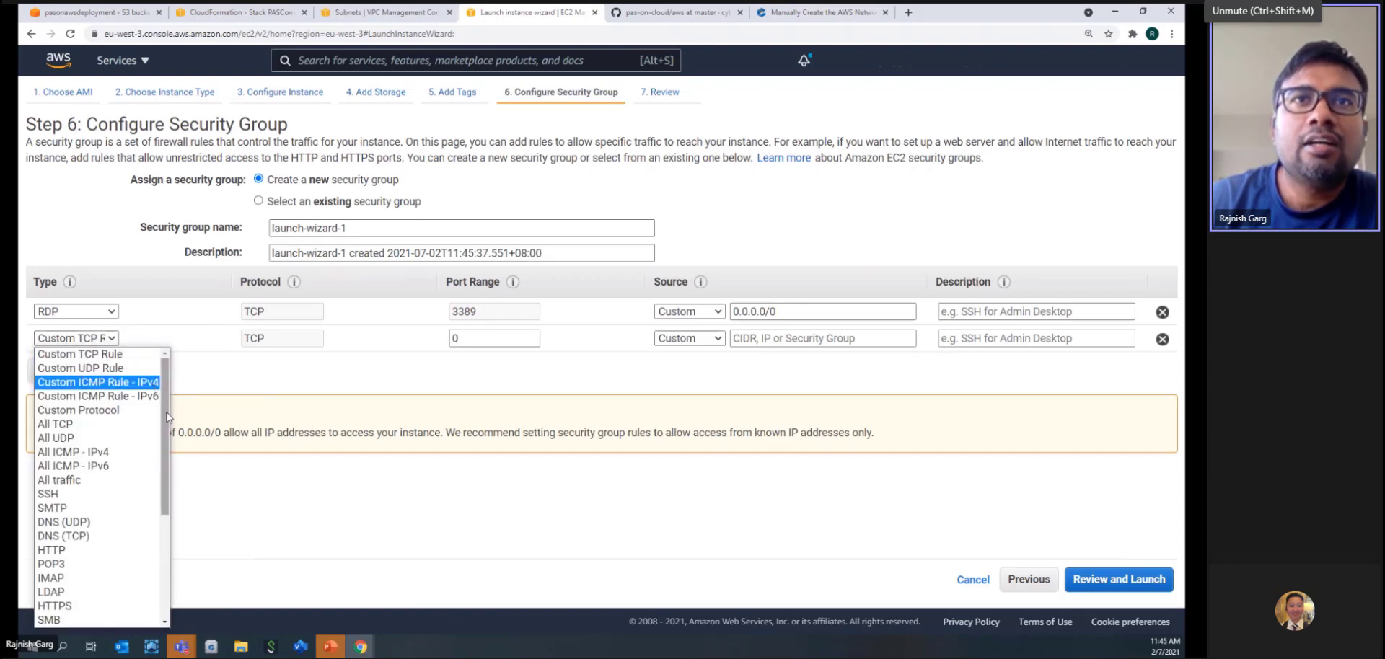
pyautogui.click(72, 424)
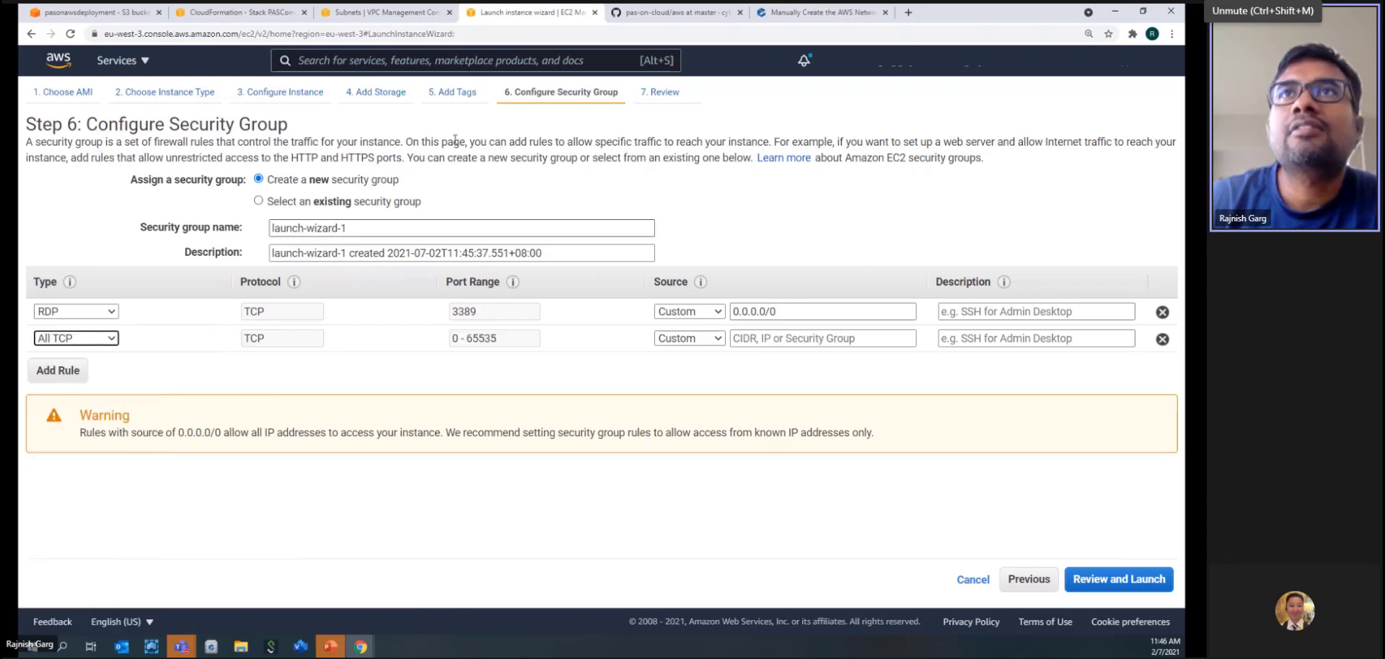
# Step: Switch to the VPC console's browser tab and open the list of security groups
pyautogui.click(383, 13)
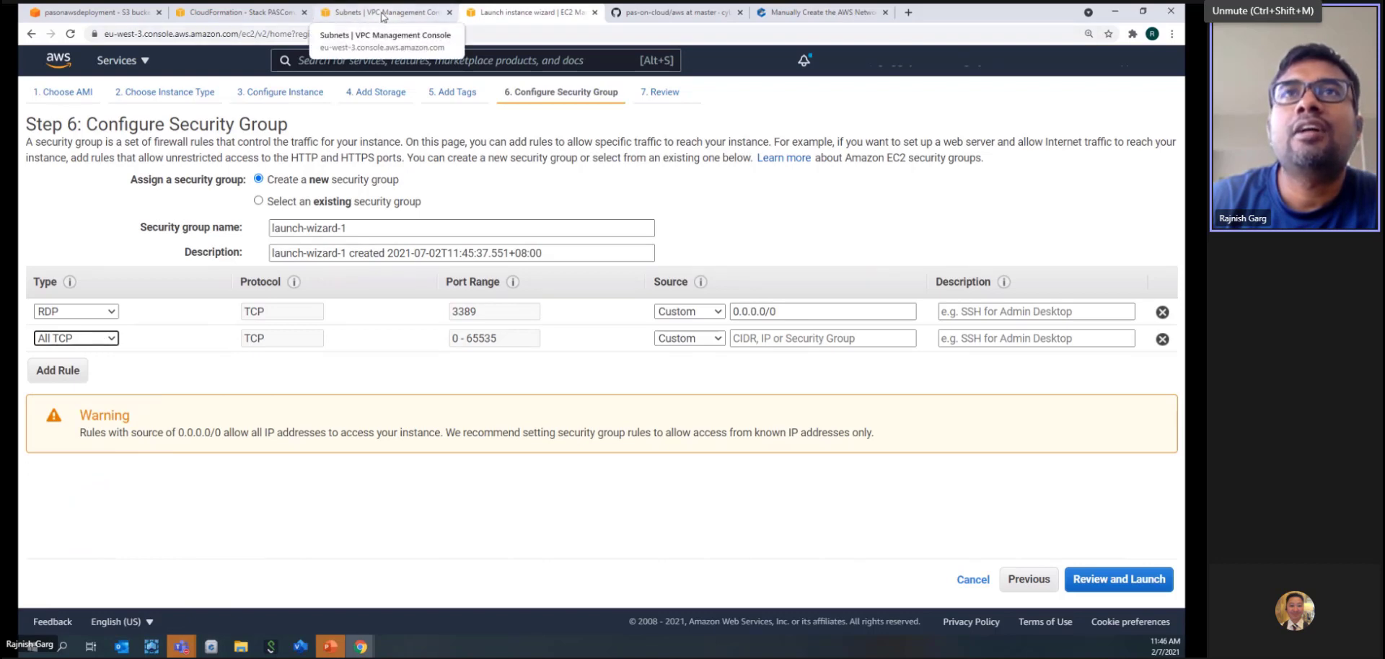
pyautogui.click(508, 13)
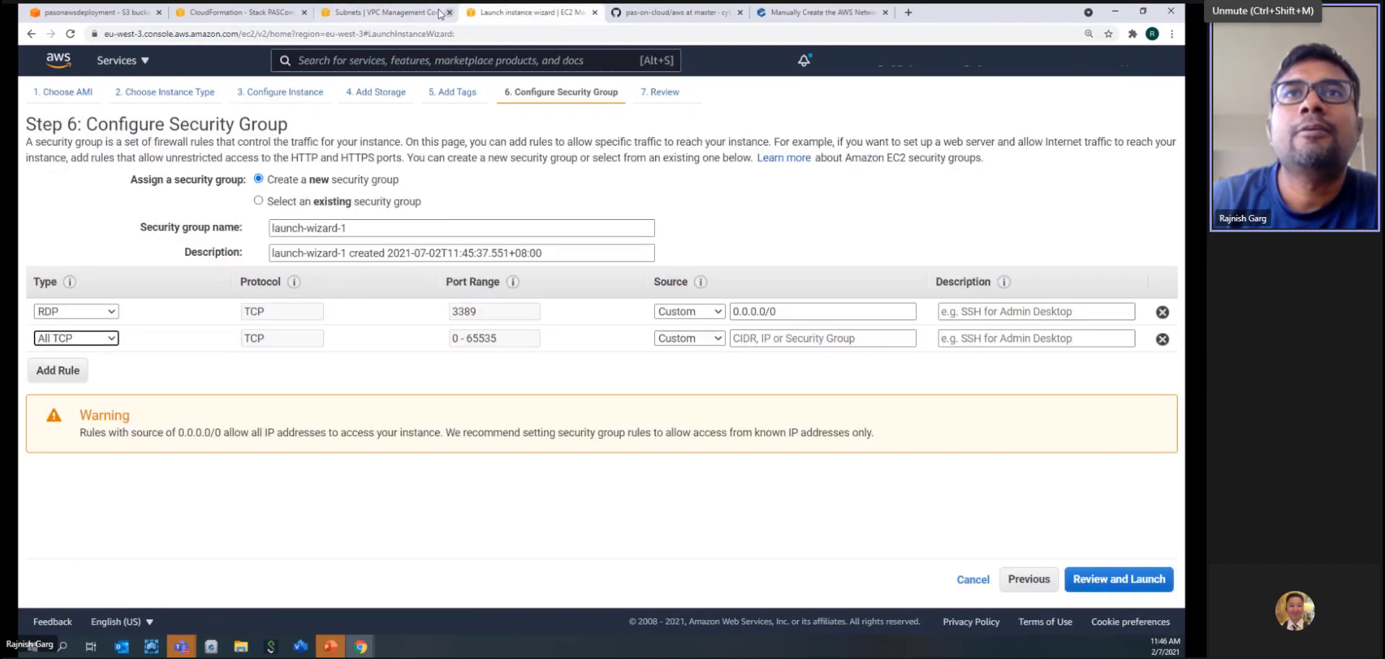
pyautogui.click(389, 17)
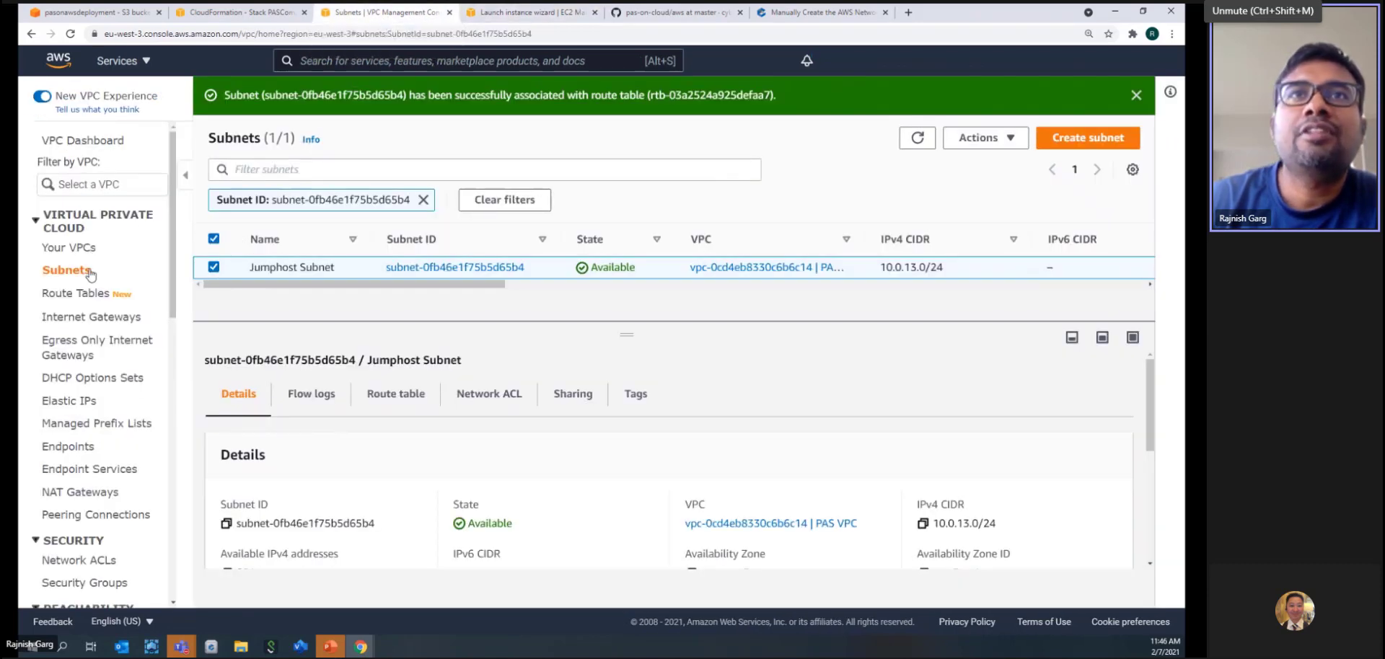
pyautogui.click(163, 274)
pyautogui.moveTo(173, 278); pyautogui.dragTo(173, 389)
pyautogui.scroll(3, 174, 389)
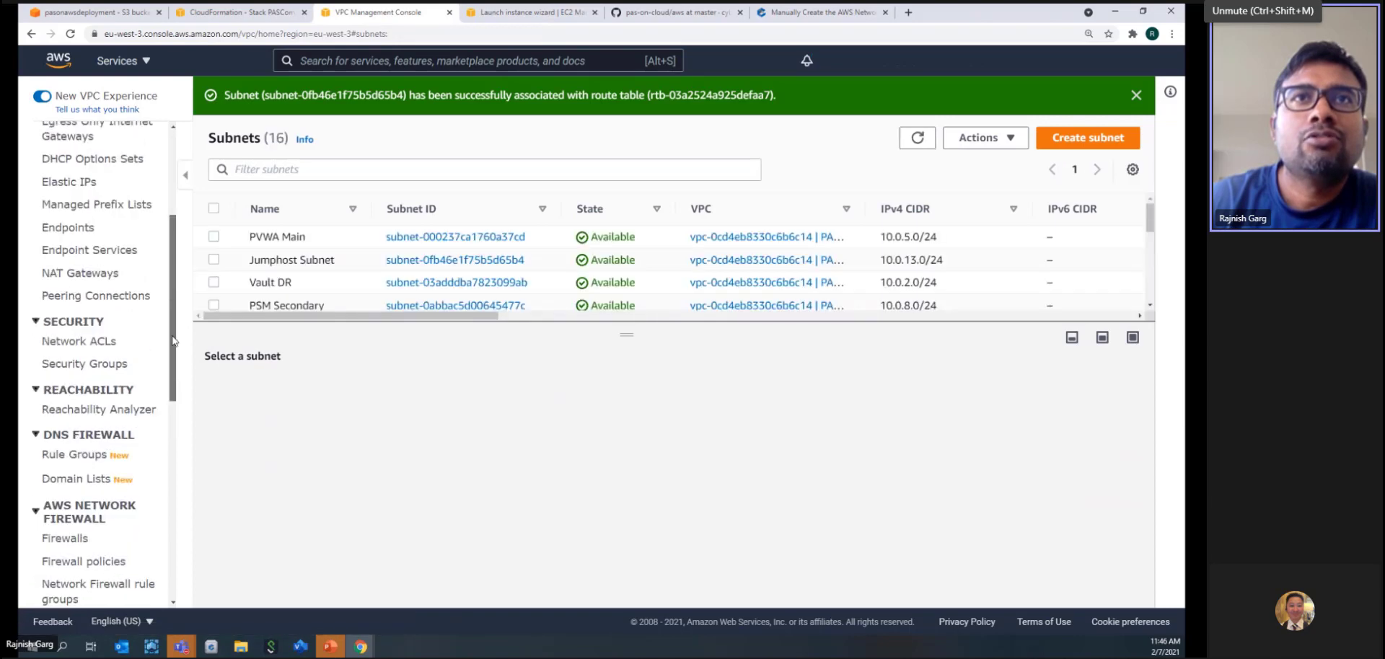
pyautogui.click(89, 472)
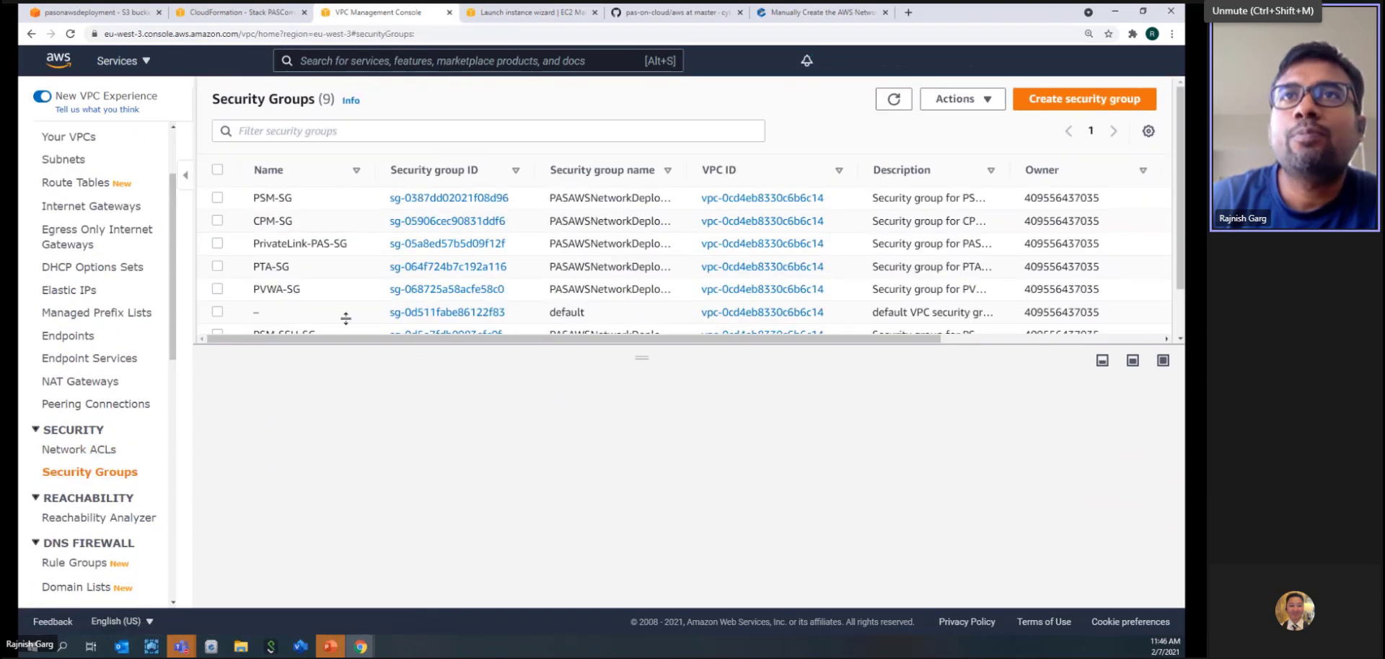
# Step: Examine the inbound rules of the PSM-SG security group and those of PVWA-SG
pyautogui.click(218, 197)
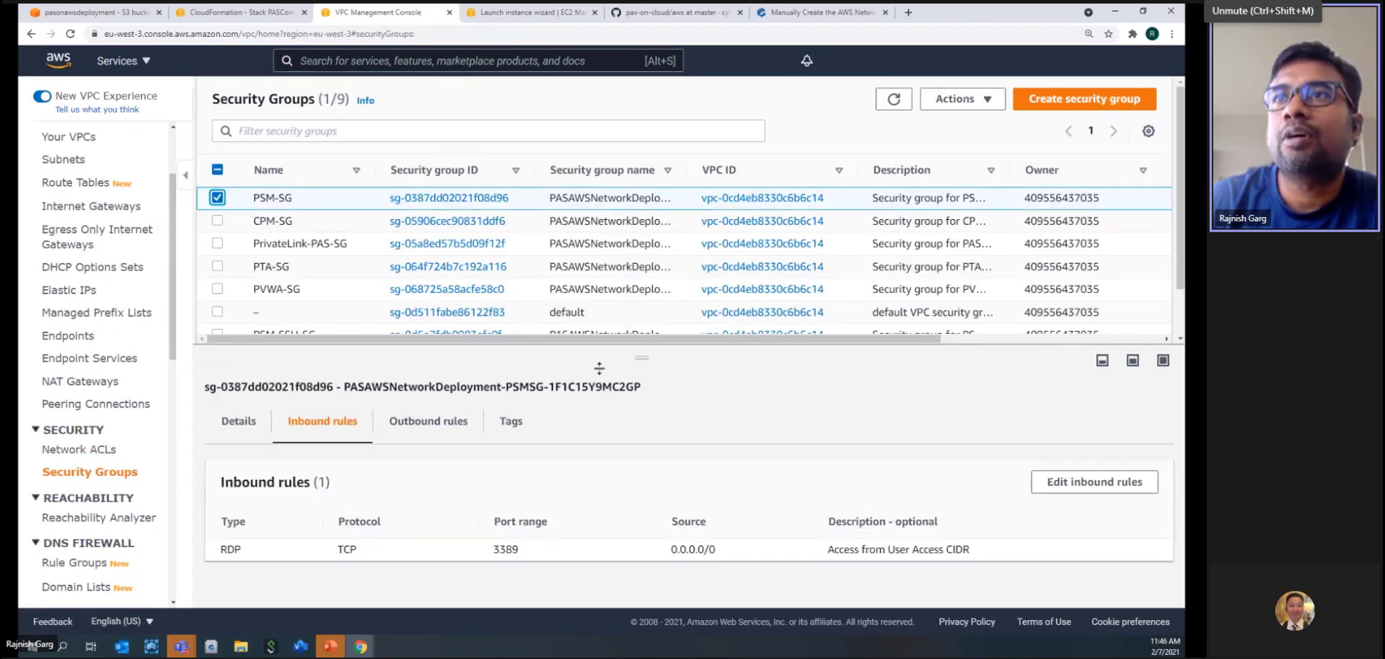
pyautogui.moveTo(606, 363); pyautogui.dragTo(599, 387)
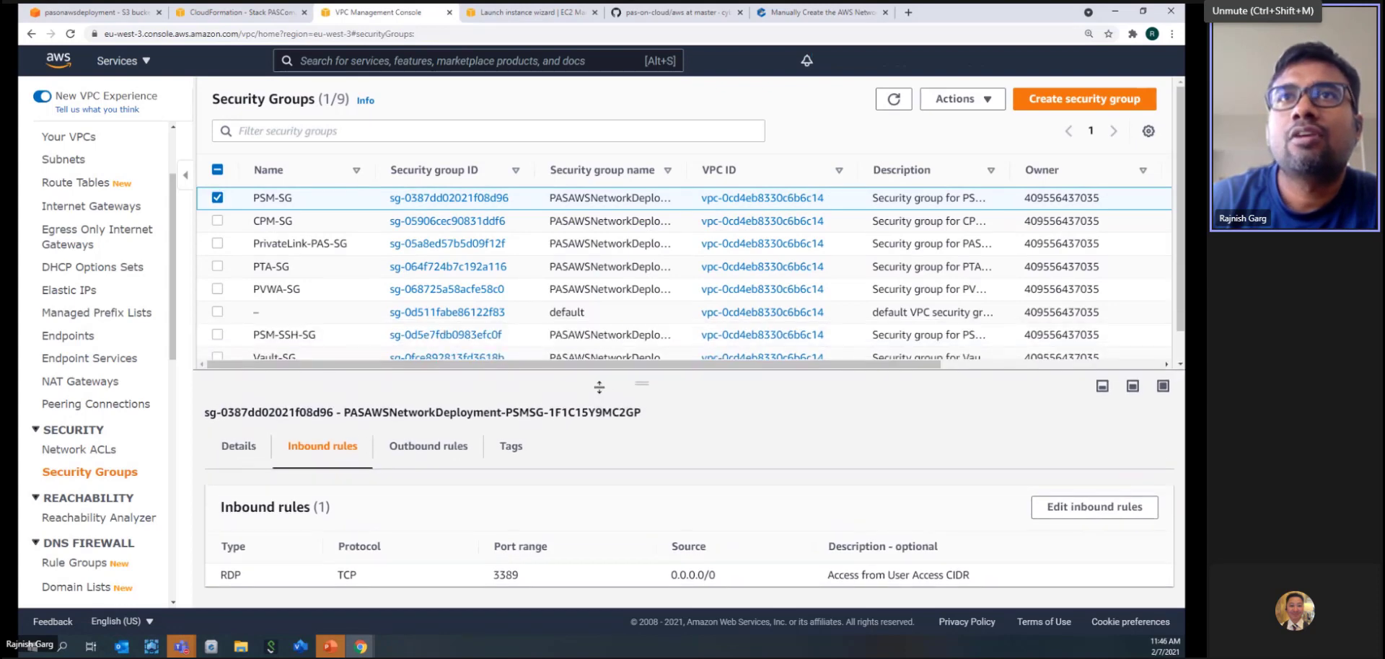
pyautogui.click(218, 199)
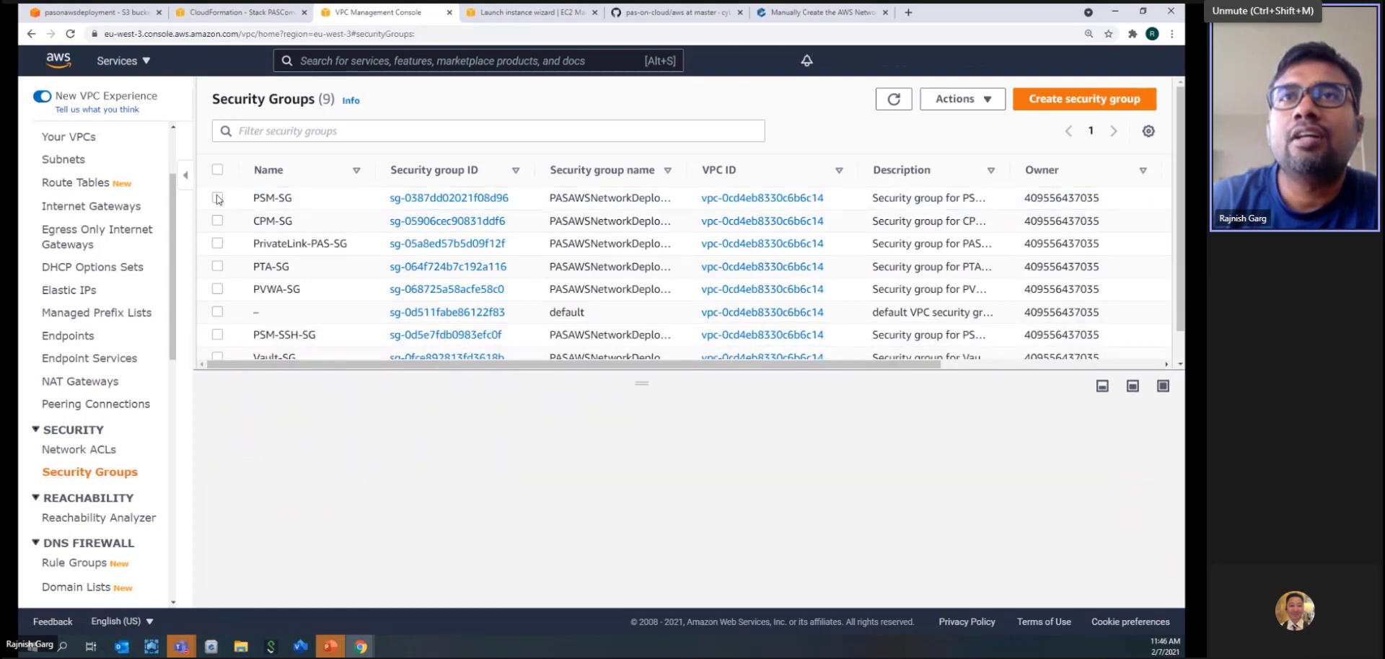
pyautogui.click(217, 289)
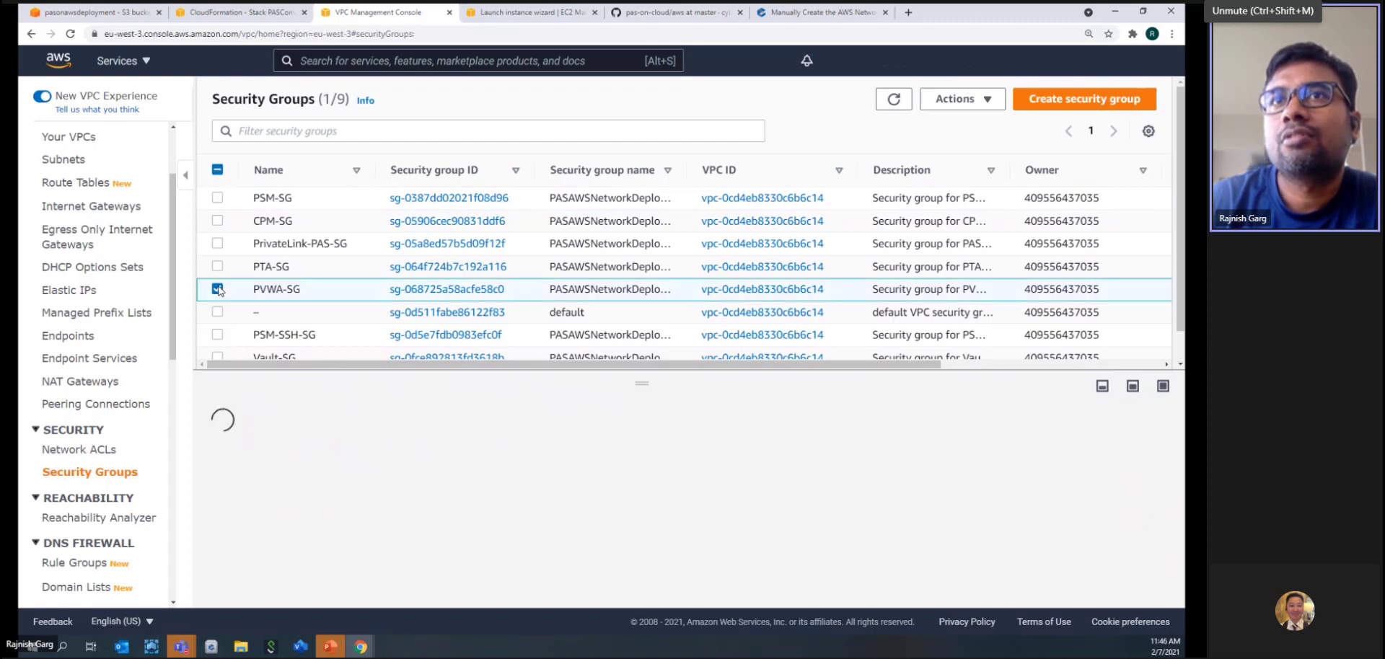
pyautogui.moveTo(625, 382); pyautogui.dragTo(625, 244)
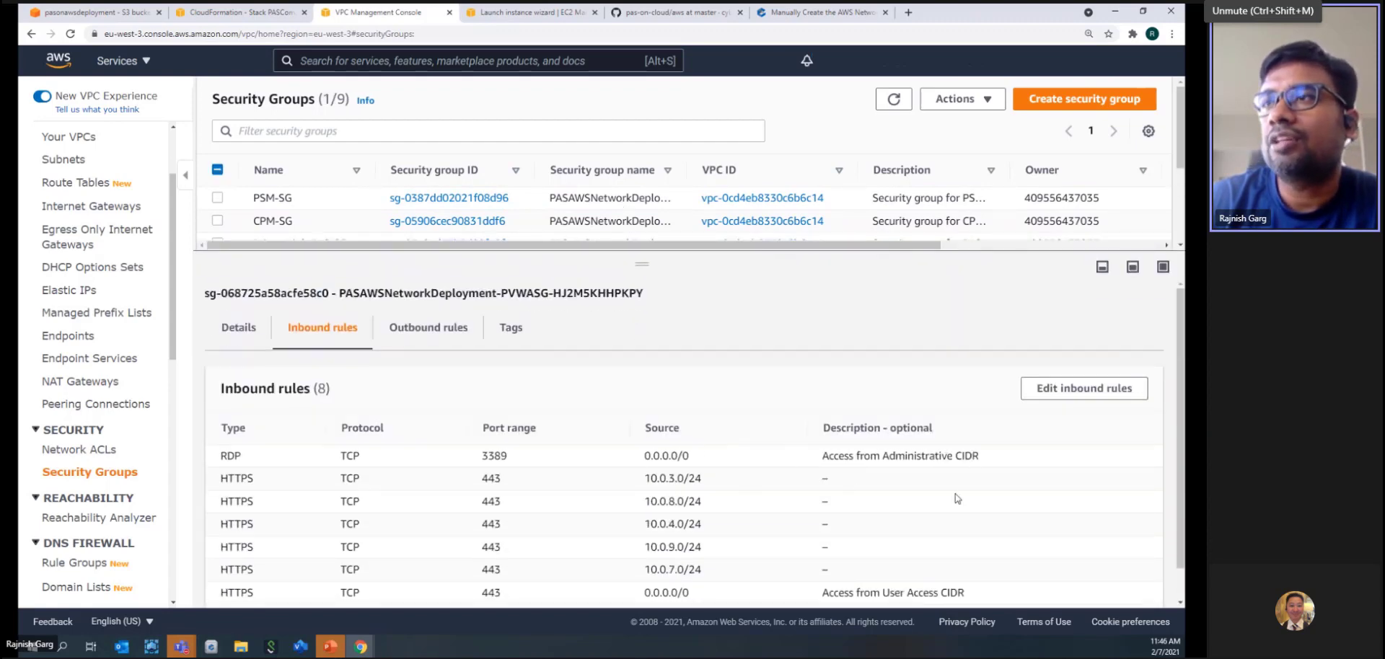
pyautogui.scroll(-1, 1173, 383)
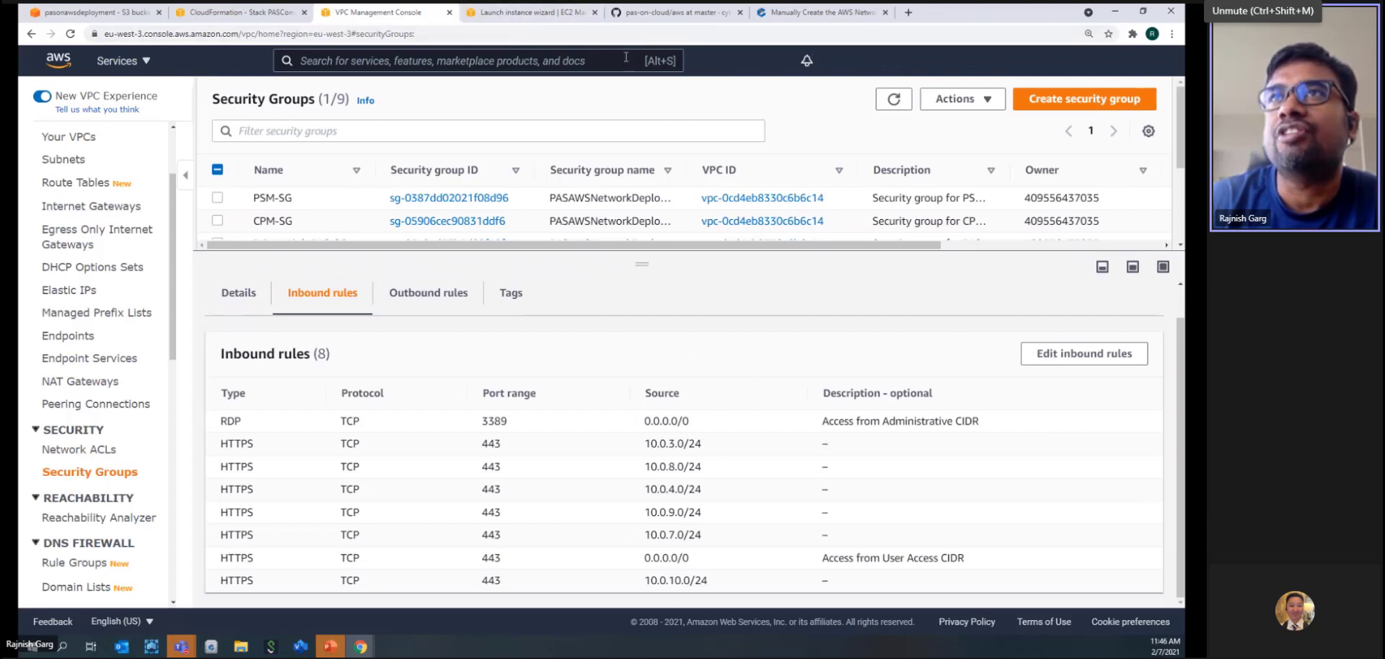
# Step: Return to the instance launch wizard and set the All TCP rule's source to 10.0.0.0/16
pyautogui.click(547, 16)
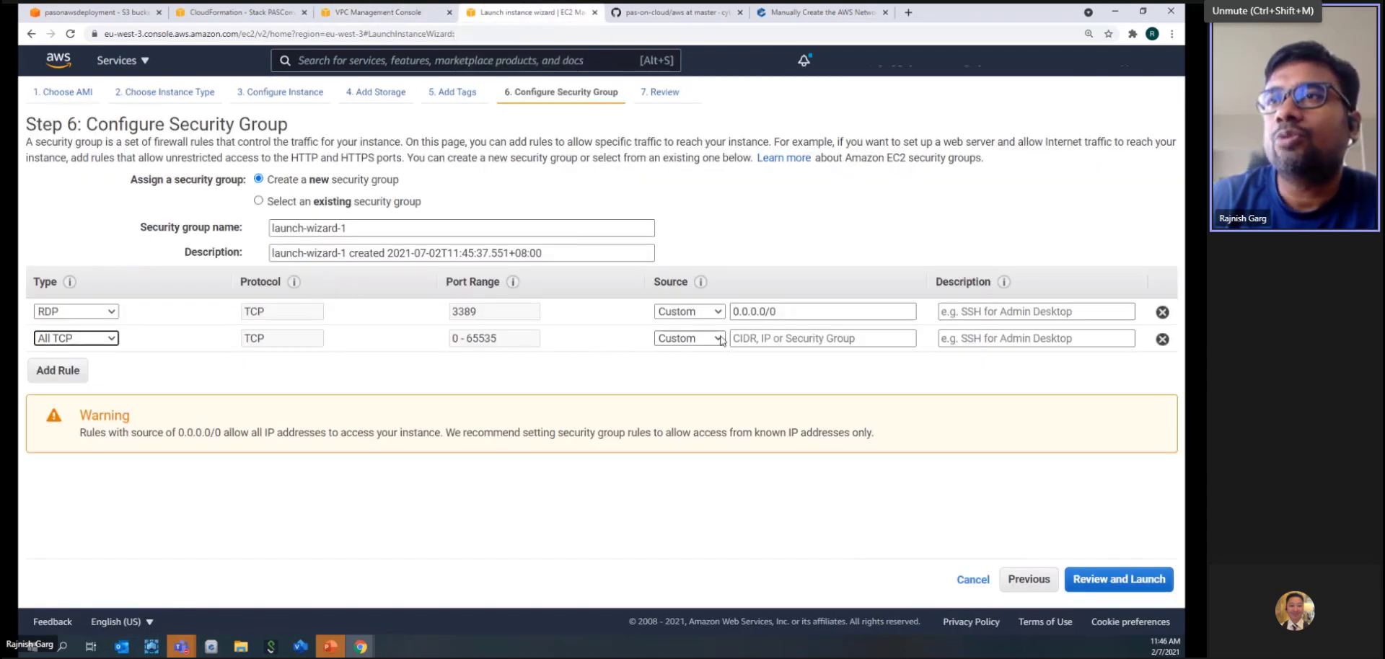
pyautogui.click(749, 337)
pyautogui.write('10.0.0.')
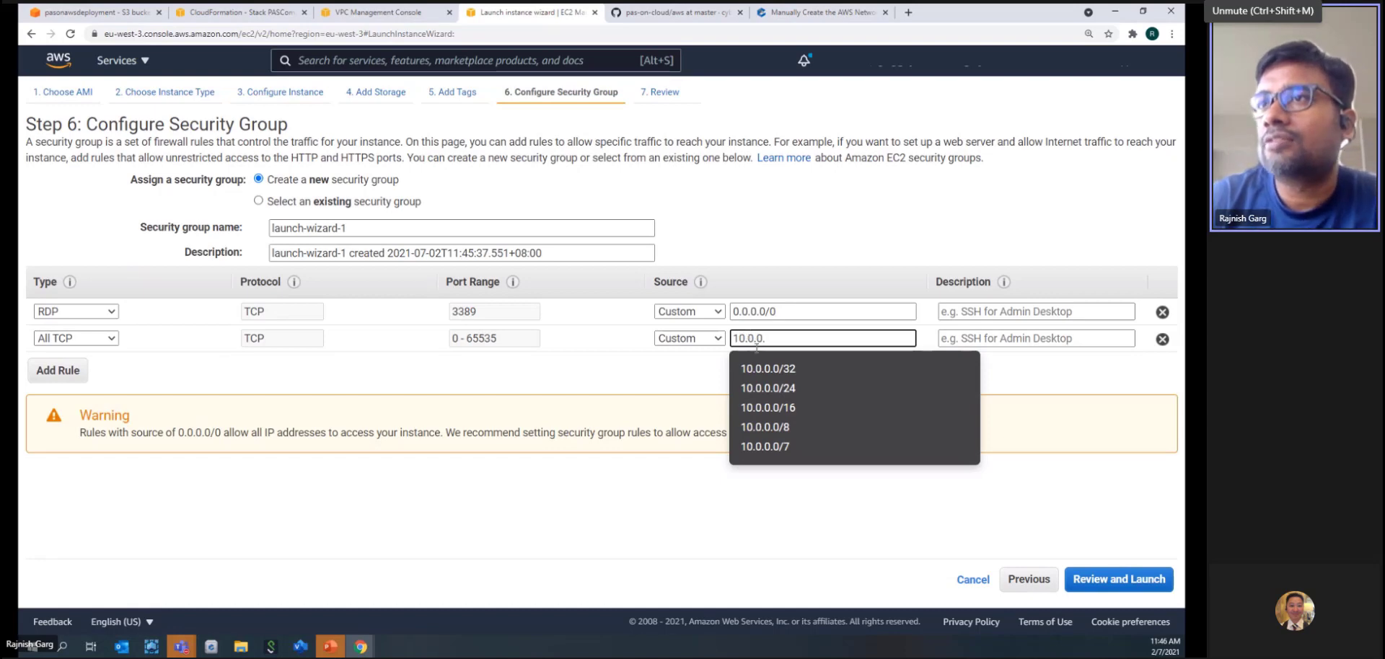
pyautogui.click(813, 411)
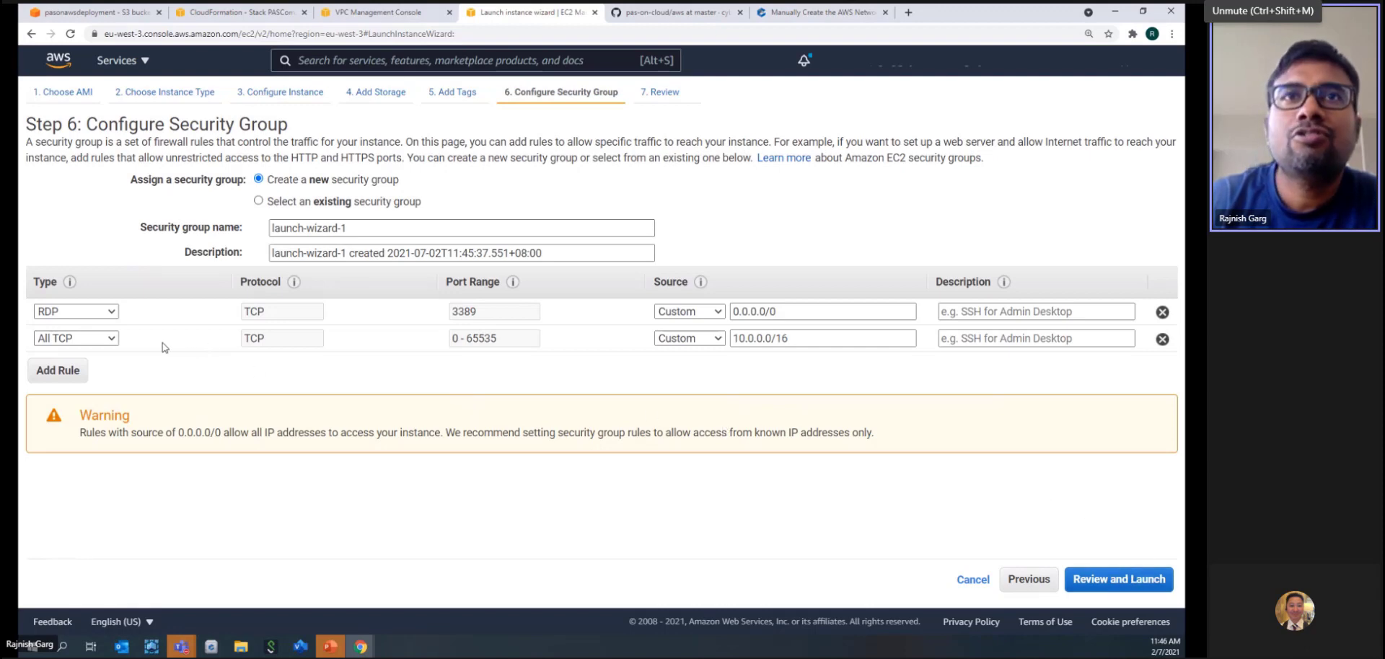
# Step: Review and launch the instance with the existing key pair PermissionTestingKeyPairs, acknowledging access to its private key, and open the launched instance
pyautogui.click(1100, 580)
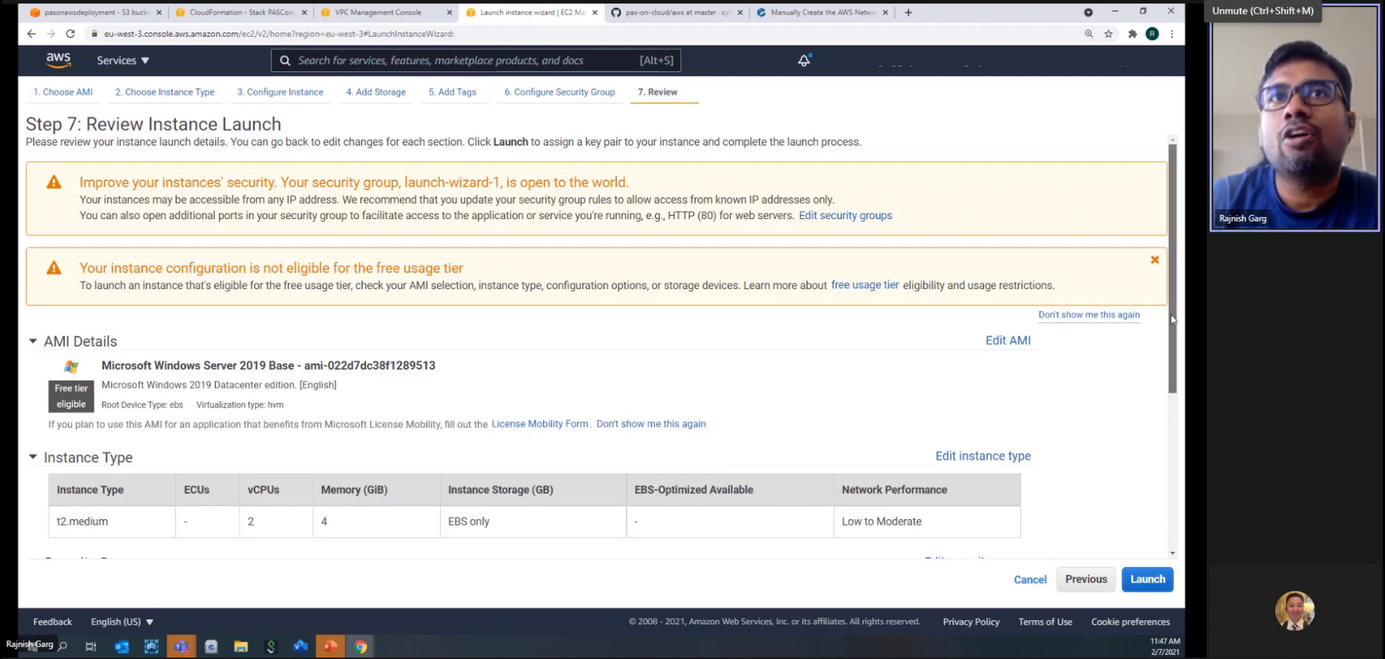
pyautogui.moveTo(1173, 311); pyautogui.dragTo(1175, 556)
pyautogui.click(1147, 579)
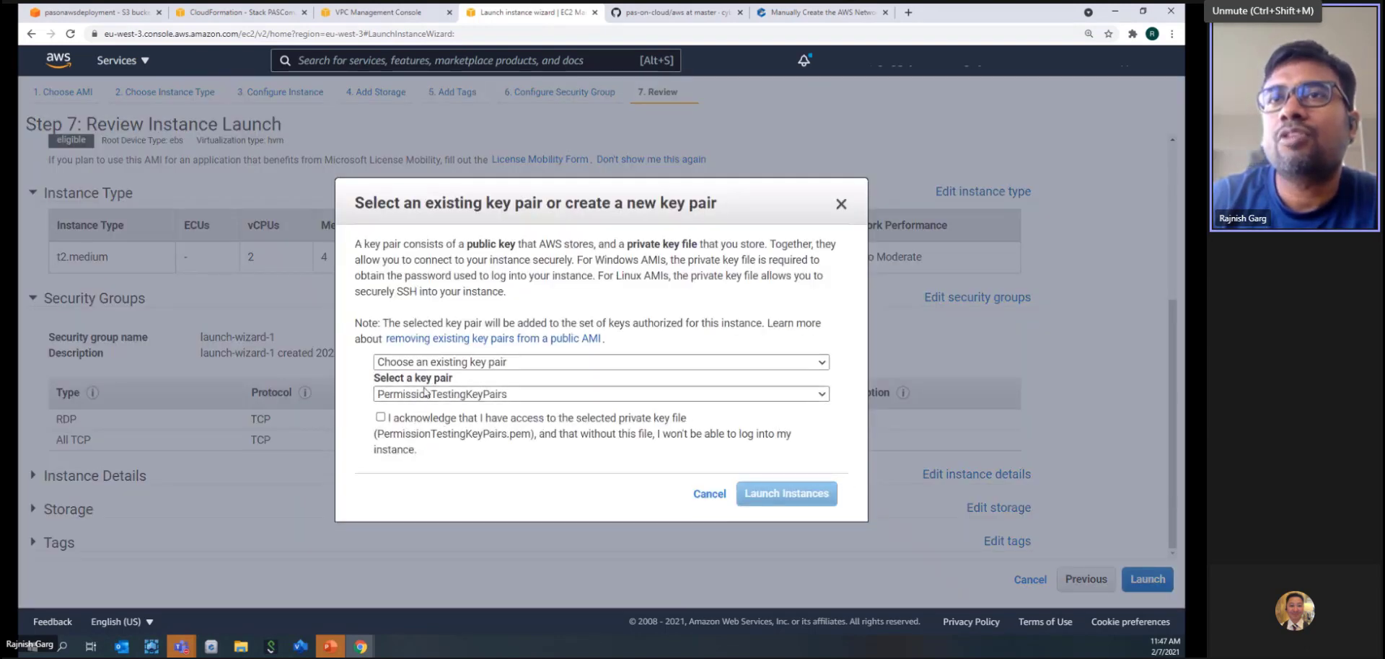
pyautogui.click(381, 418)
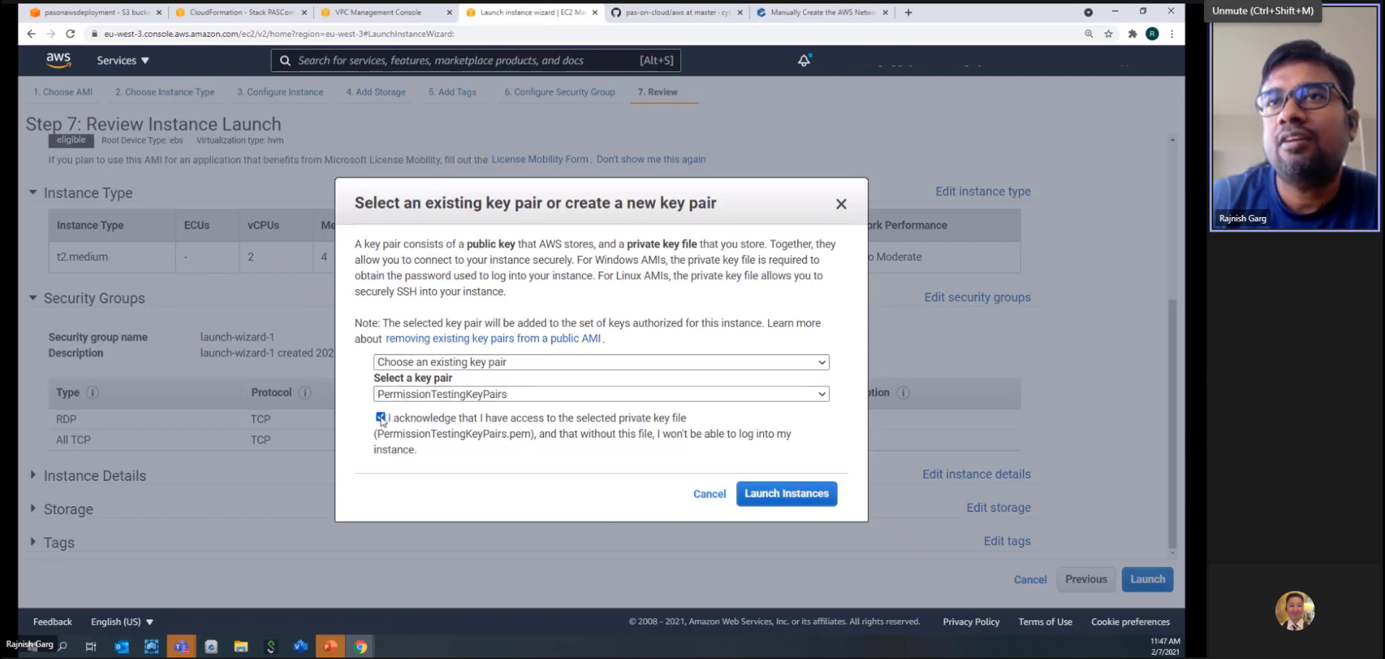
pyautogui.click(797, 495)
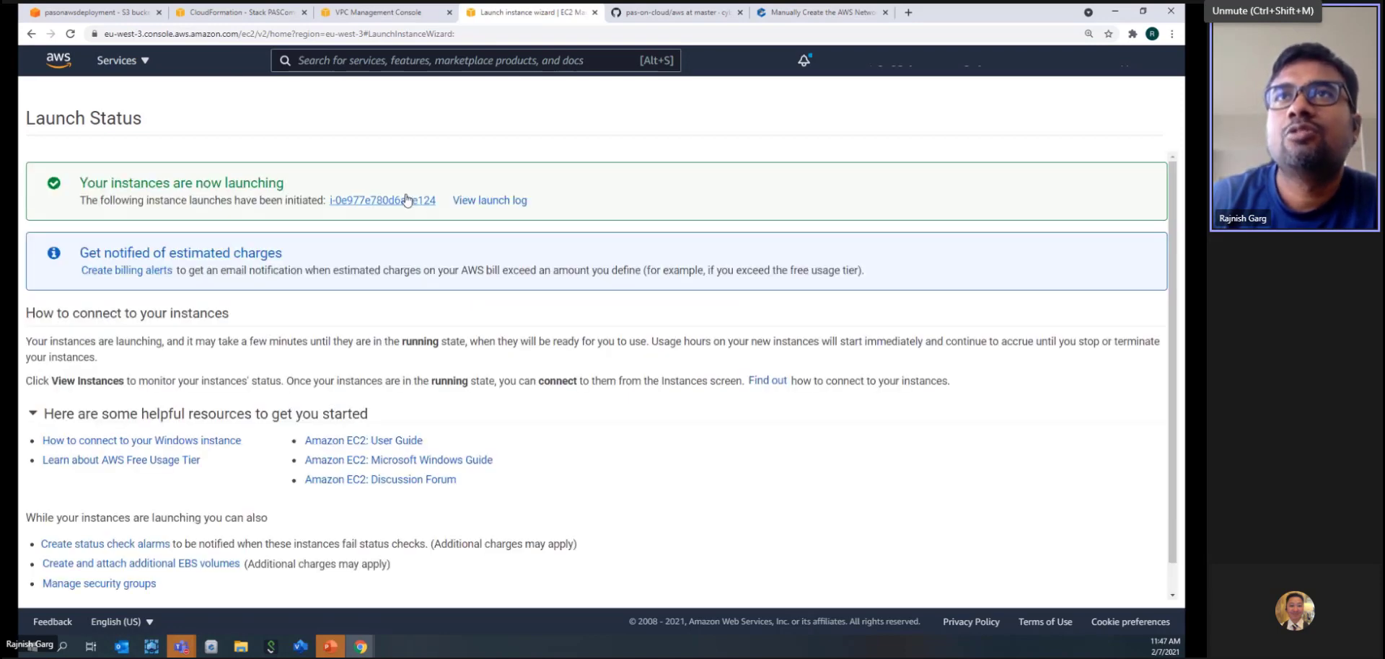
pyautogui.click(382, 200)
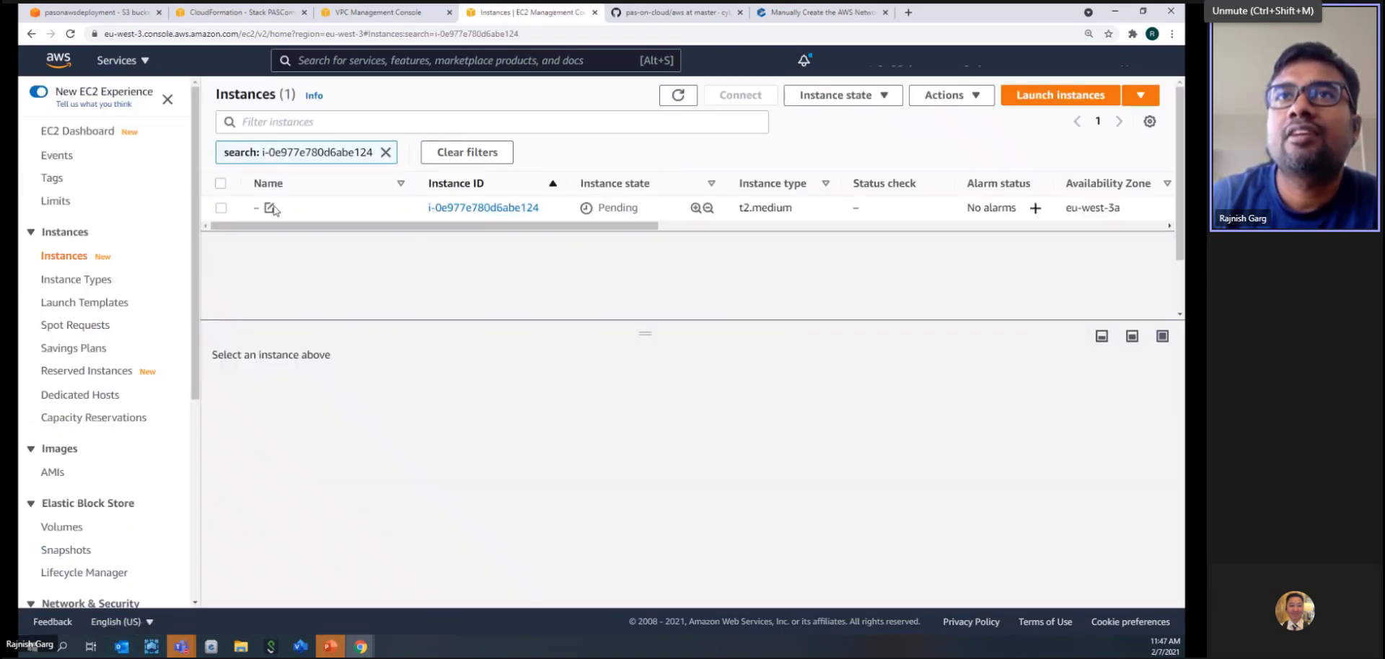
# Step: Try to name the newly launched instance PAS Jumphost
pyautogui.click(269, 208)
pyautogui.write('PAS')
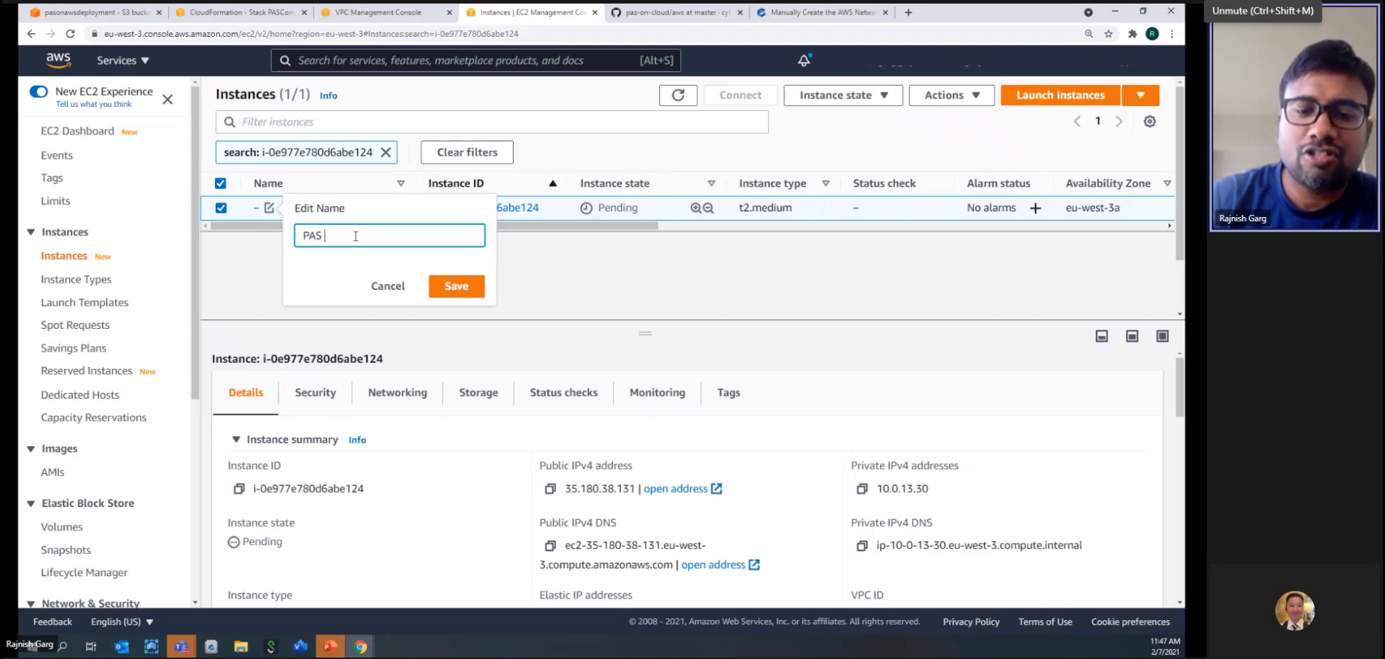
pyautogui.write(' JUmphost')
pyautogui.press('BackSpace')
pyautogui.press('BackSpace')
pyautogui.press('BackSpace')
pyautogui.press('BackSpace')
pyautogui.press('BackSpace')
pyautogui.press('BackSpace')
pyautogui.press('BackSpace')
pyautogui.write('umphost')
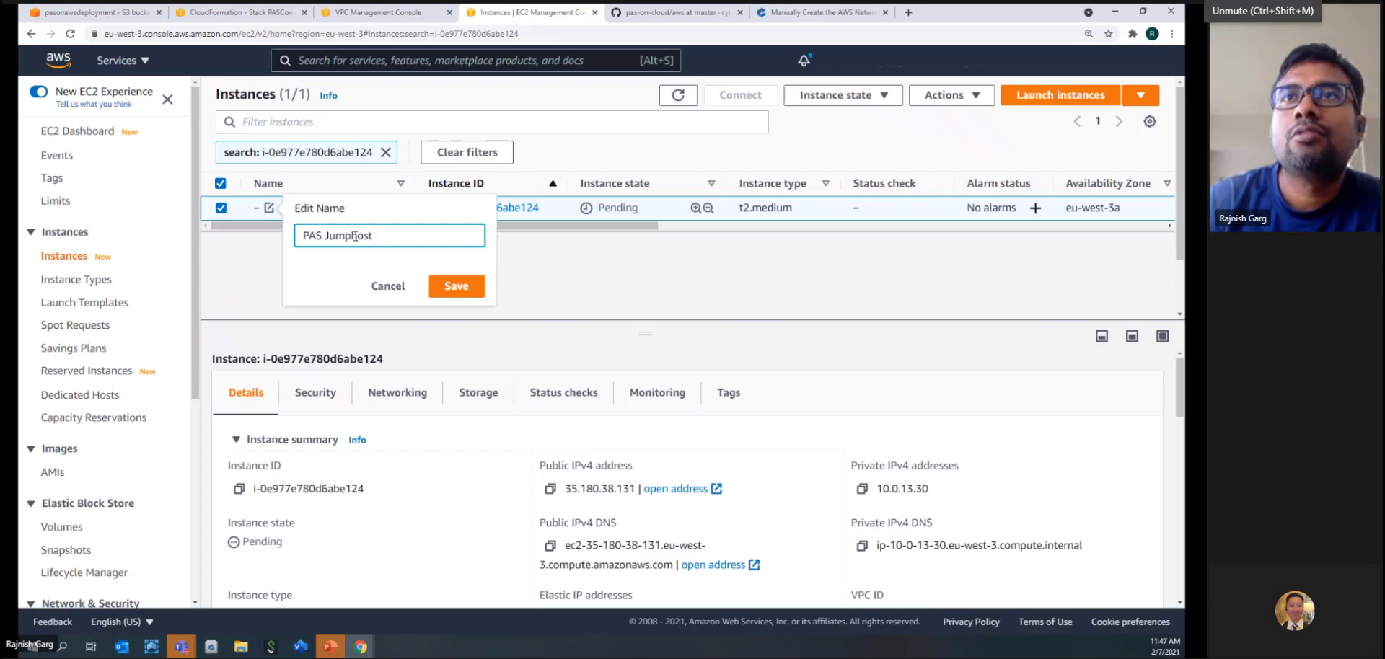
pyautogui.click(456, 285)
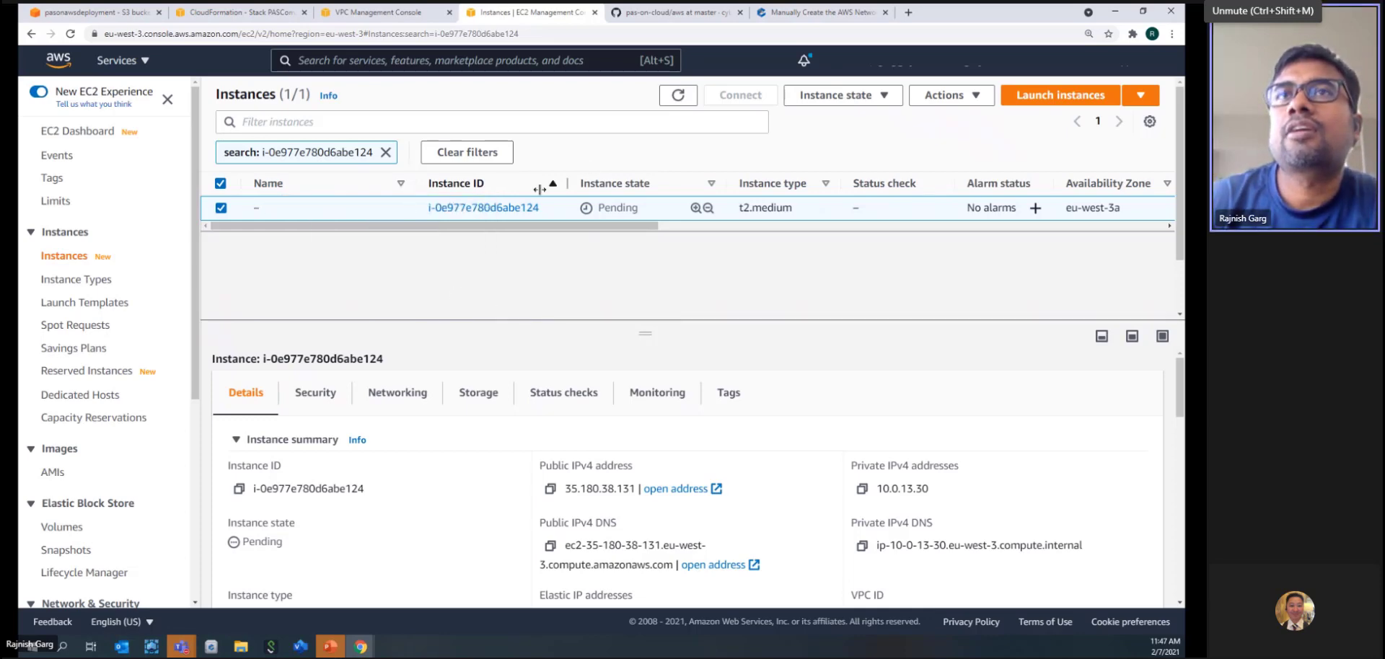
# Step: Edit the instance's empty name again, enter PAS Jumphost and save it
pyautogui.click(270, 209)
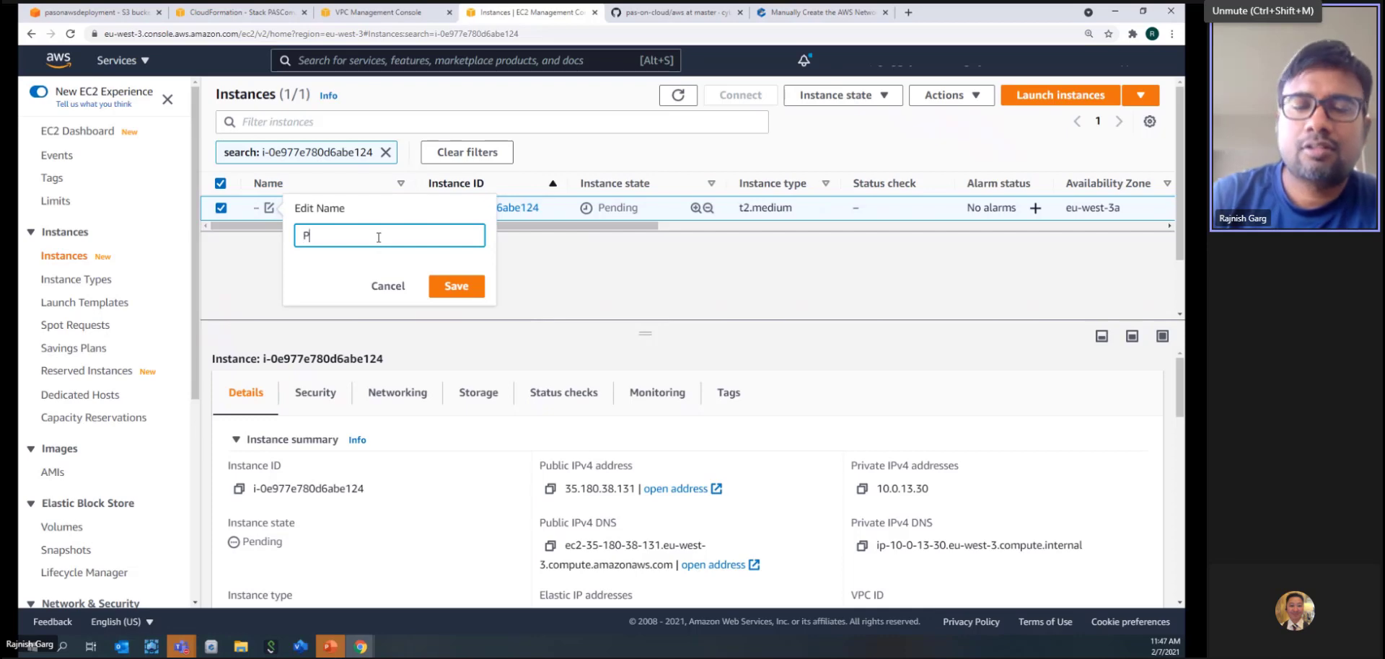
pyautogui.write('PAS')
pyautogui.press('BackSpace')
pyautogui.press('BackSpace')
pyautogui.press('BackSpace')
pyautogui.press('BackSpace')
pyautogui.write('U')
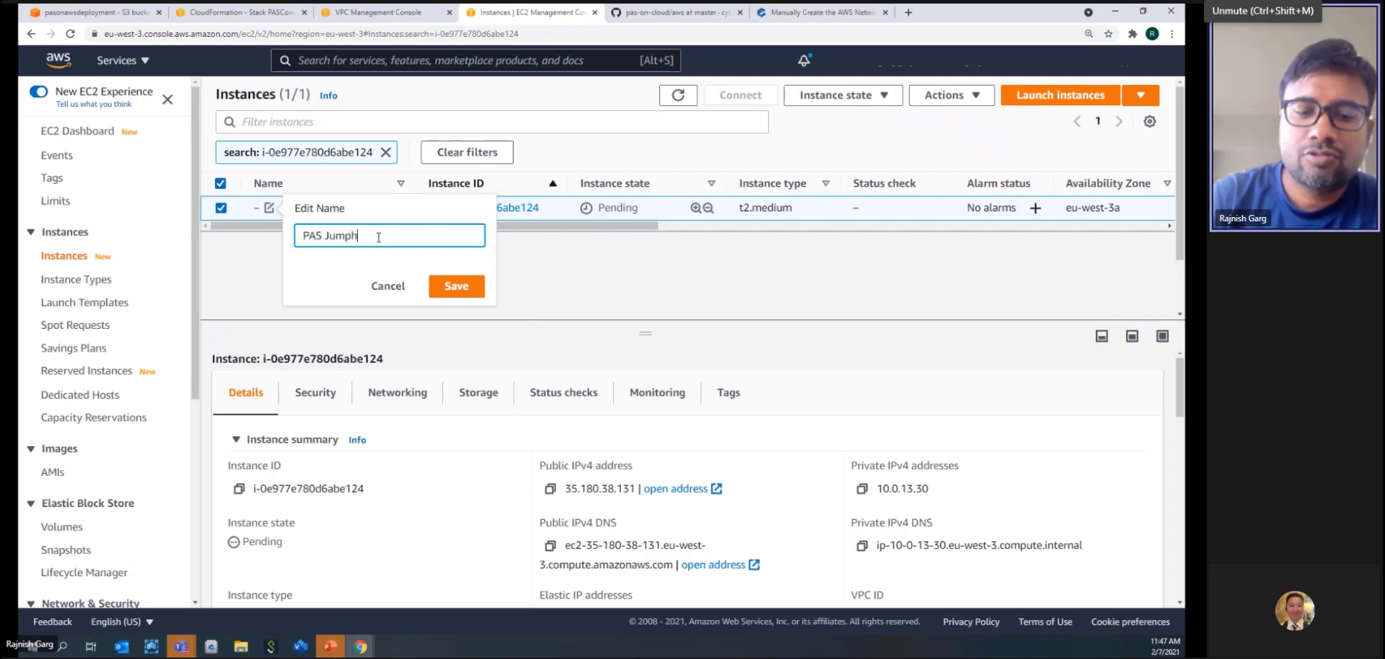
pyautogui.write('AS Jumphost')
pyautogui.click(456, 286)
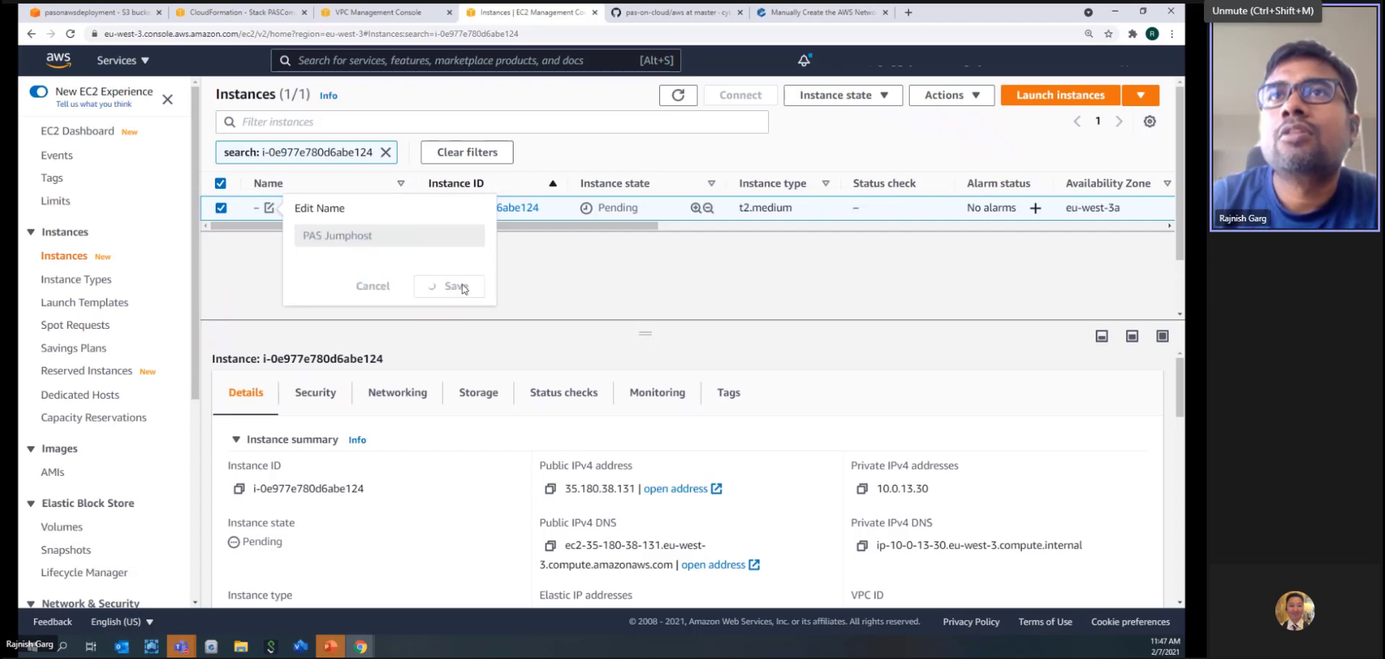
# Step: Refresh the PASComponentAWS stack and its events in CloudFormation, check the deployment's progress, and return to the EC2 instances tab
pyautogui.click(238, 13)
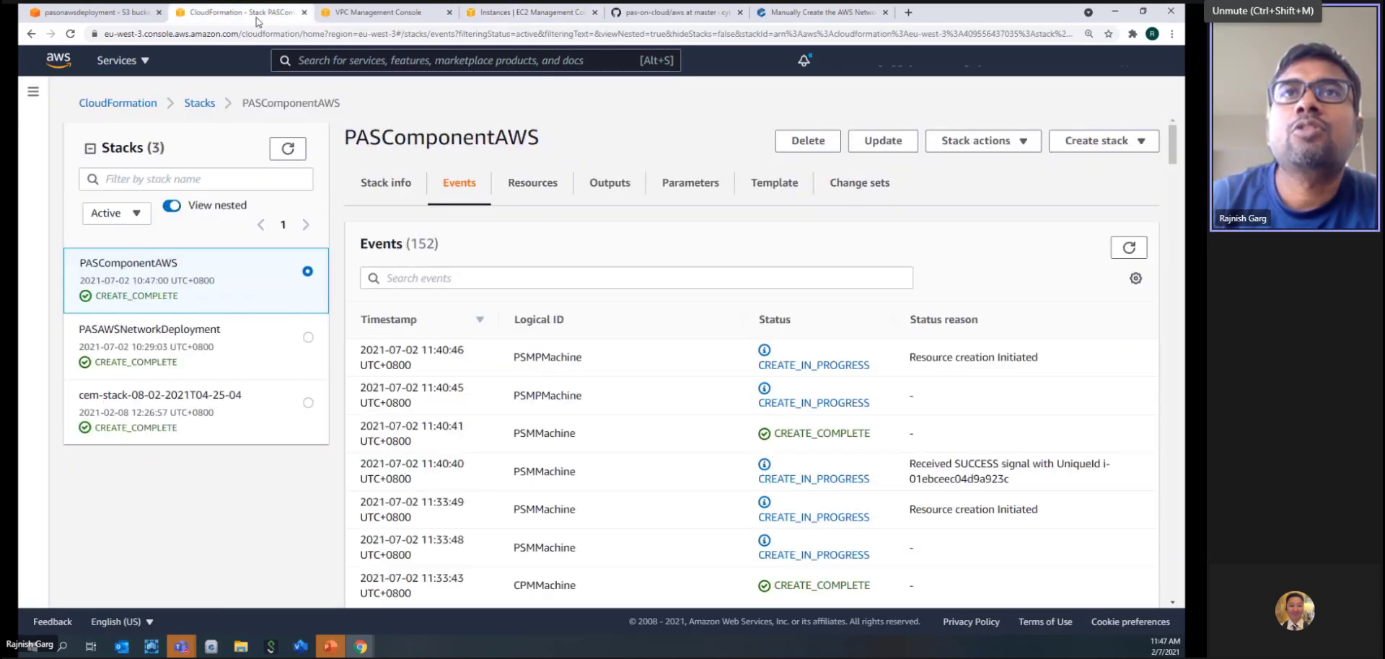
pyautogui.click(292, 152)
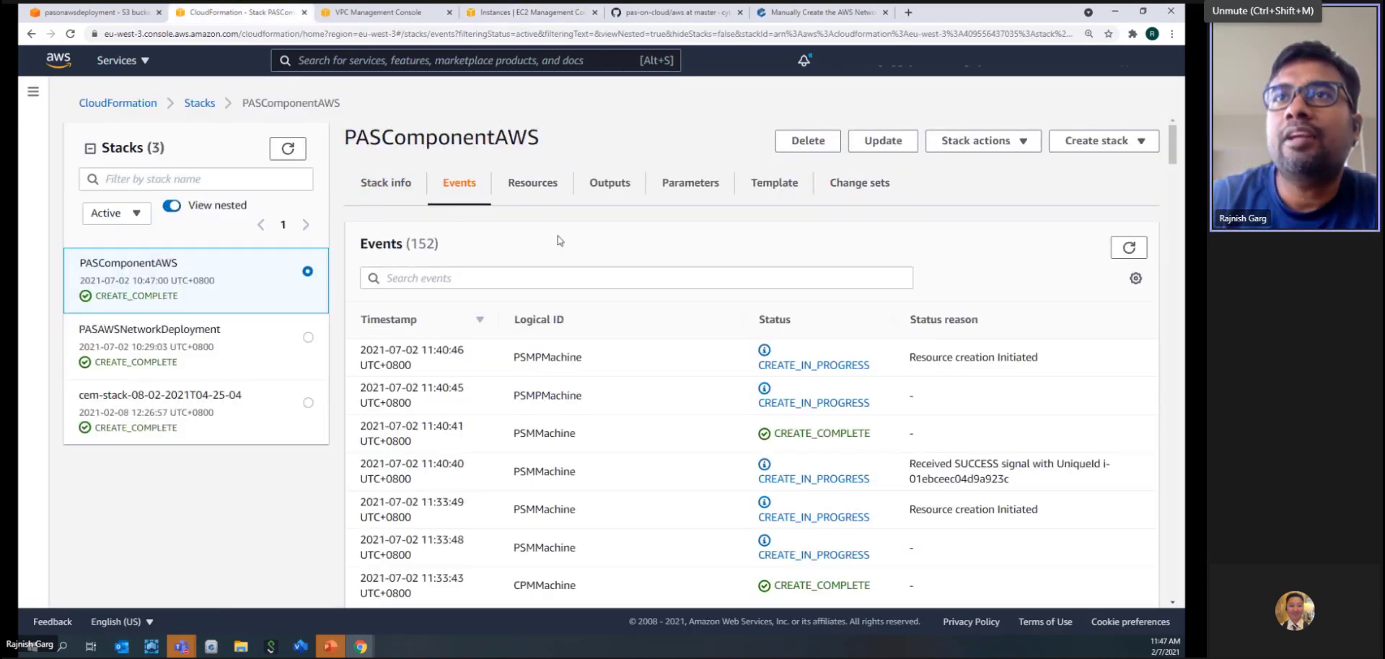
pyautogui.click(1130, 249)
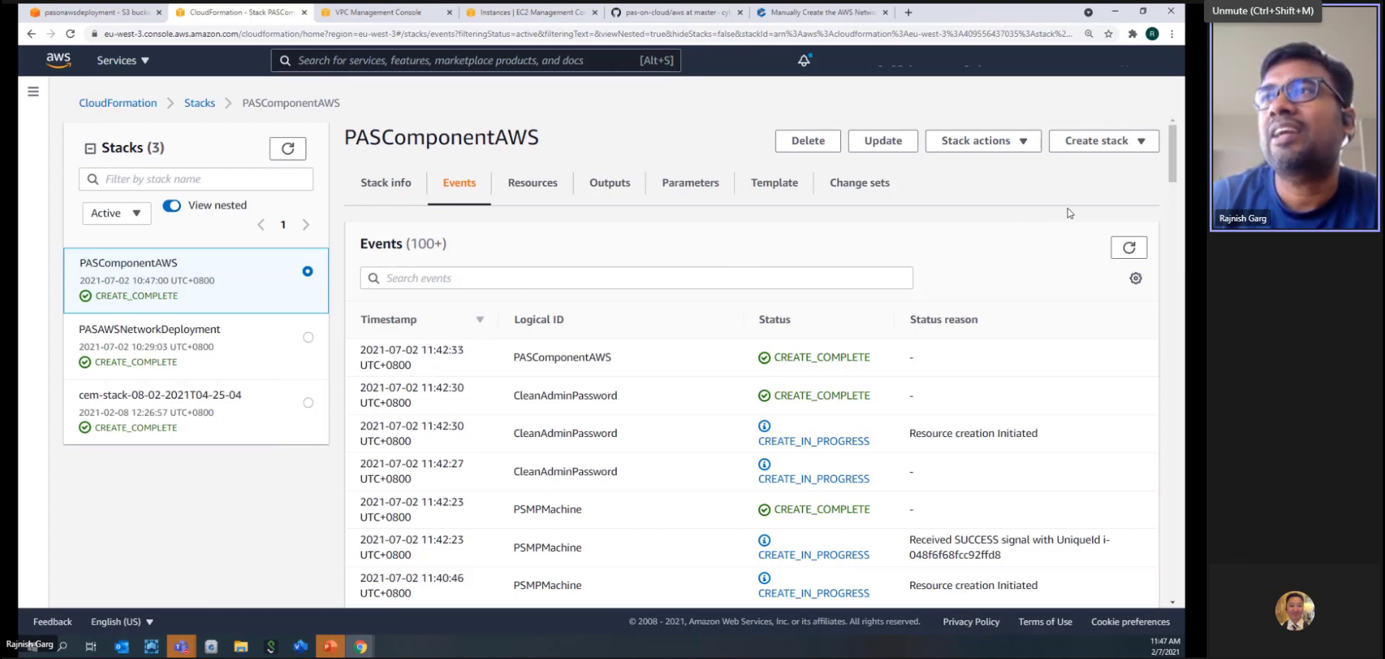
pyautogui.moveTo(1172, 155); pyautogui.dragTo(1180, 119)
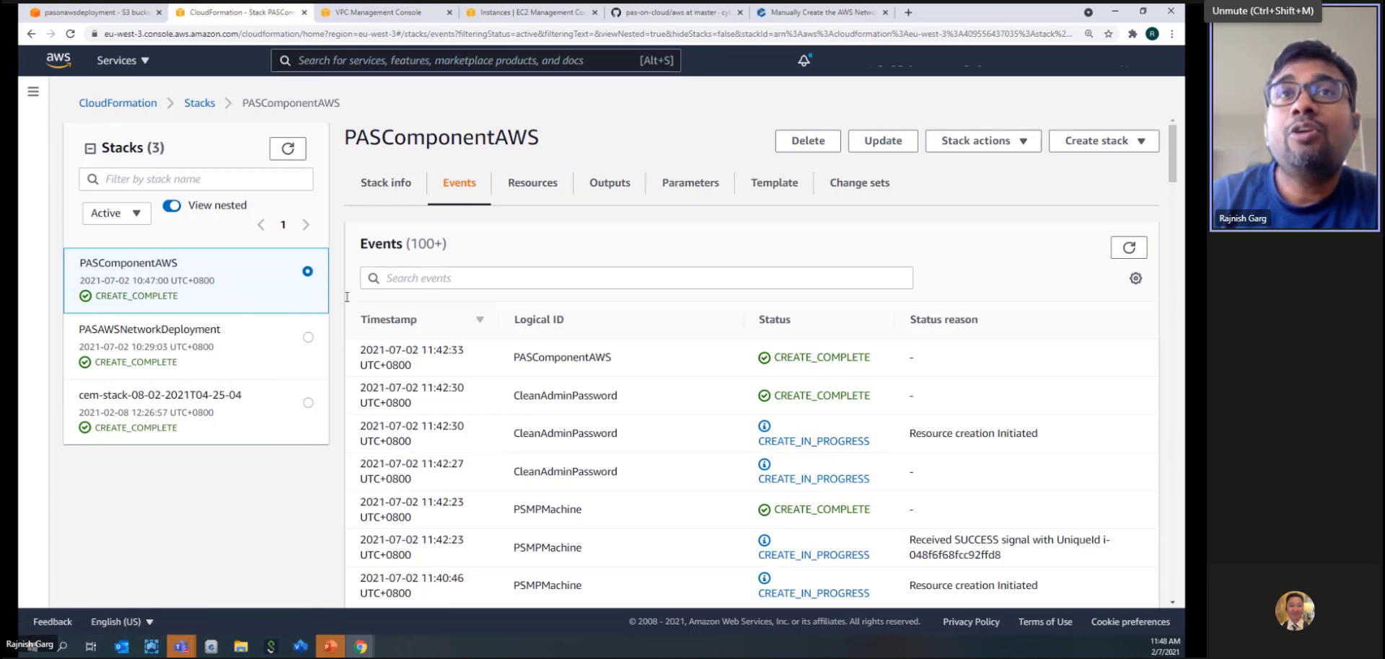
pyautogui.click(522, 17)
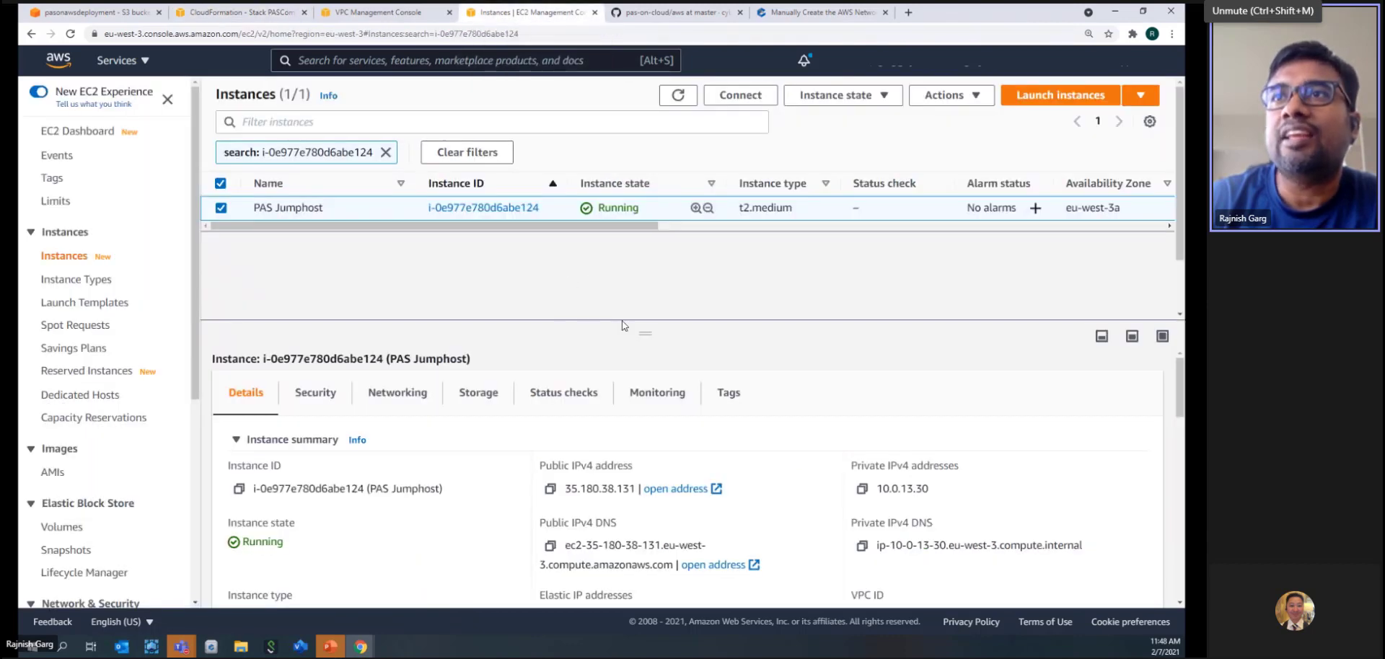
# Step: Clear the instance ID filter to list all EC2 instances and check the status checks of PAS Jumphost
pyautogui.moveTo(625, 324); pyautogui.dragTo(629, 250)
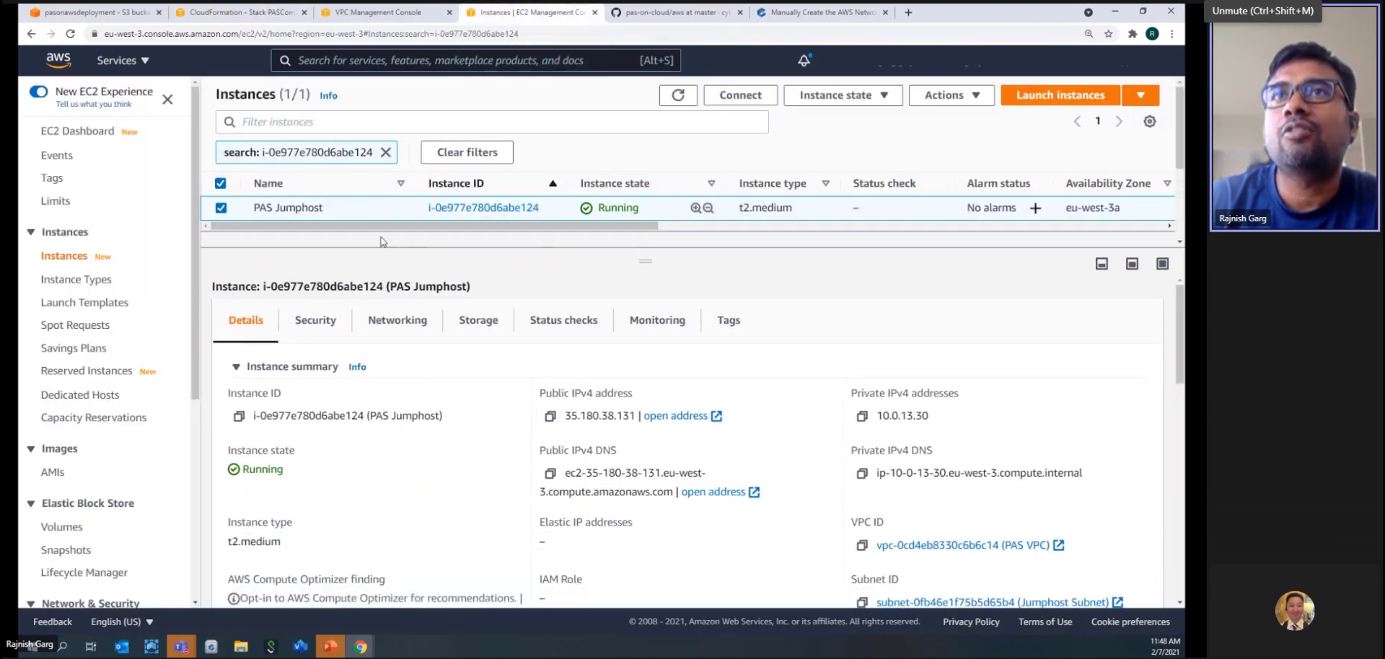
pyautogui.click(386, 152)
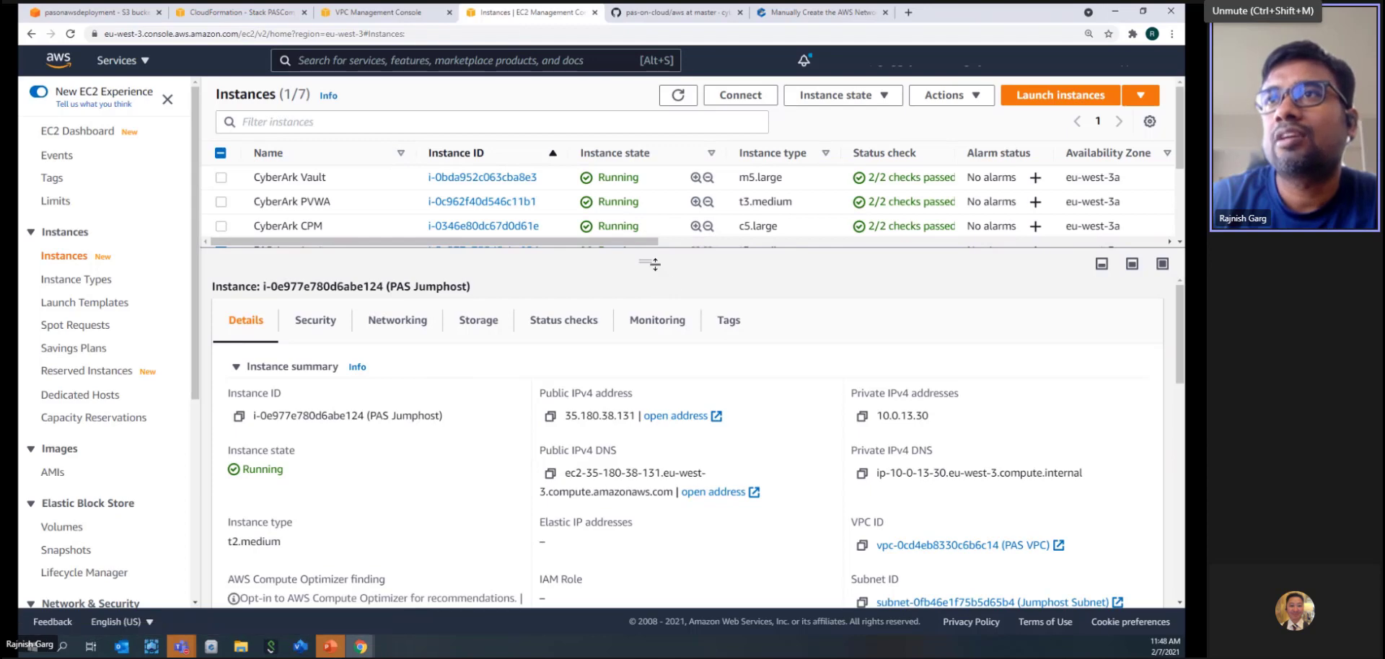
pyautogui.moveTo(652, 261); pyautogui.dragTo(648, 320)
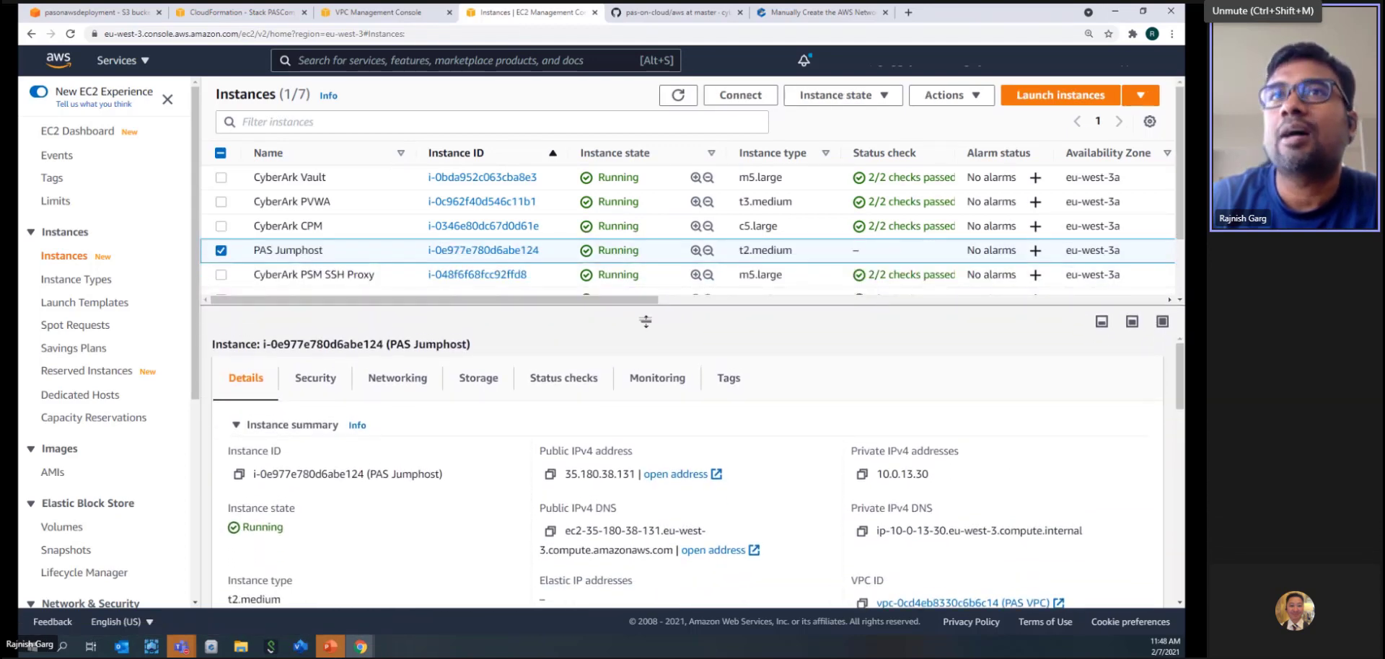
pyautogui.moveTo(585, 315); pyautogui.dragTo(593, 257)
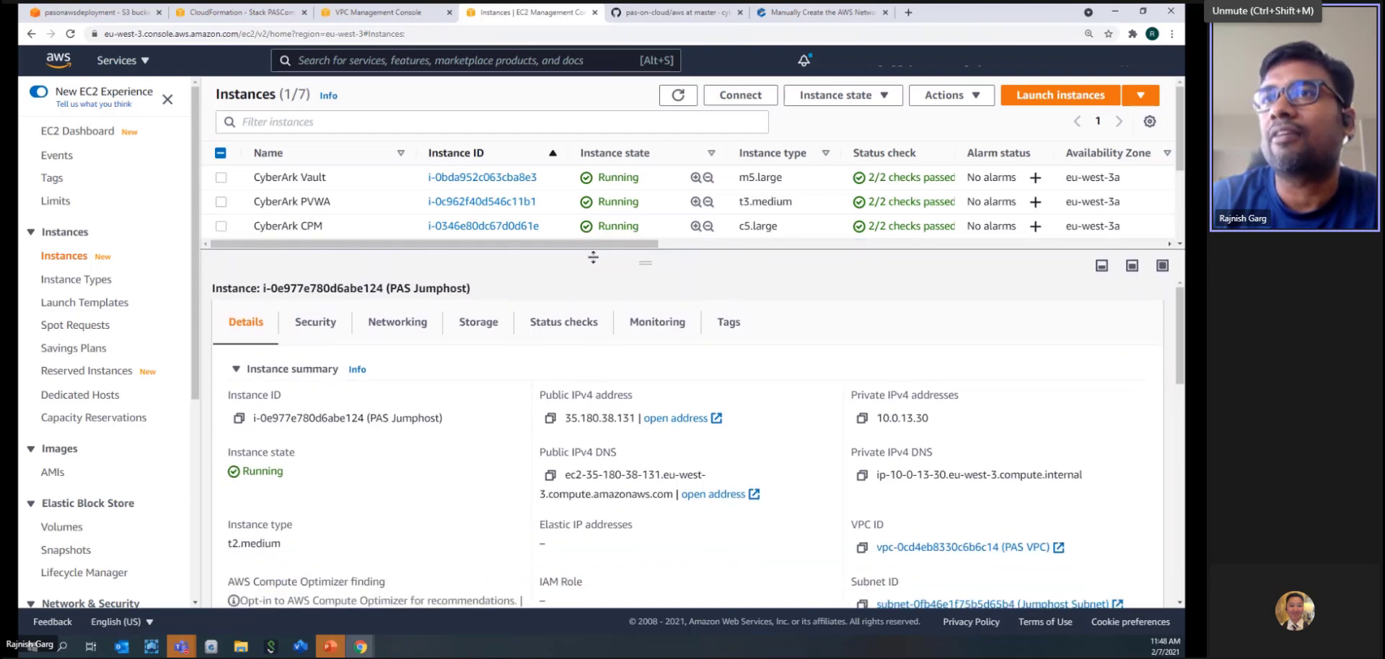
pyautogui.click(569, 330)
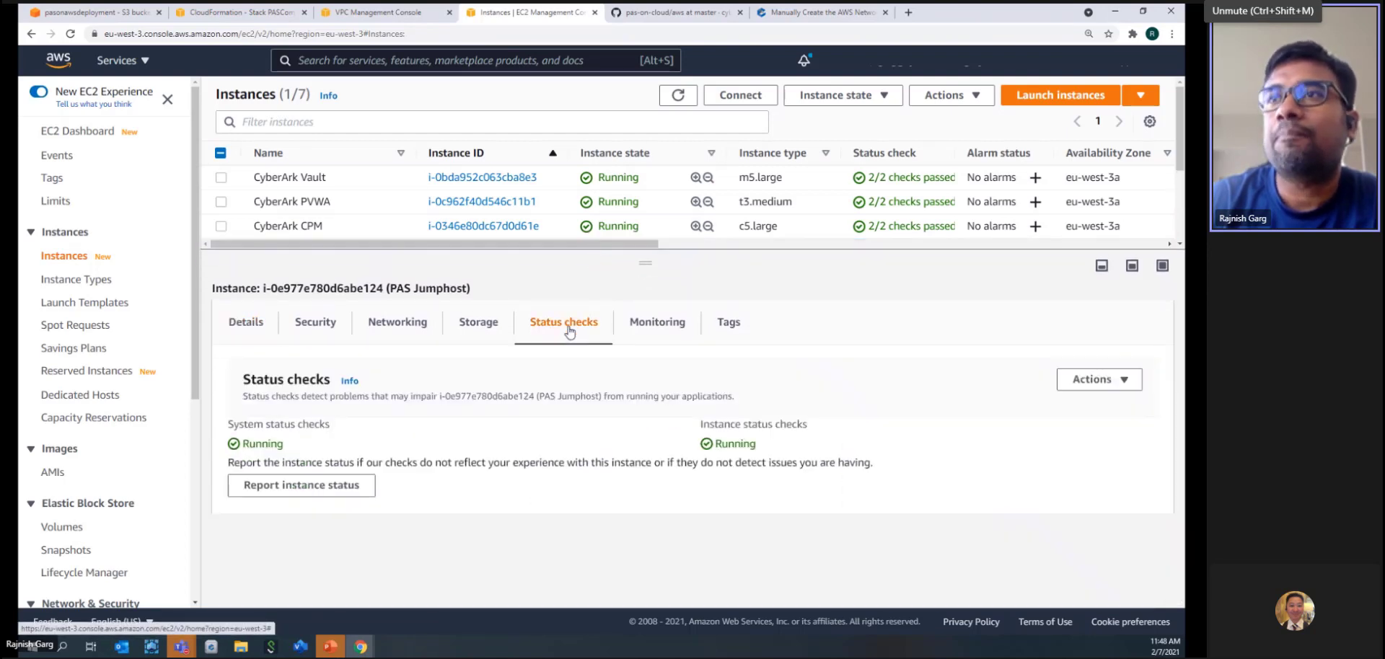
pyautogui.moveTo(585, 258); pyautogui.dragTo(584, 341)
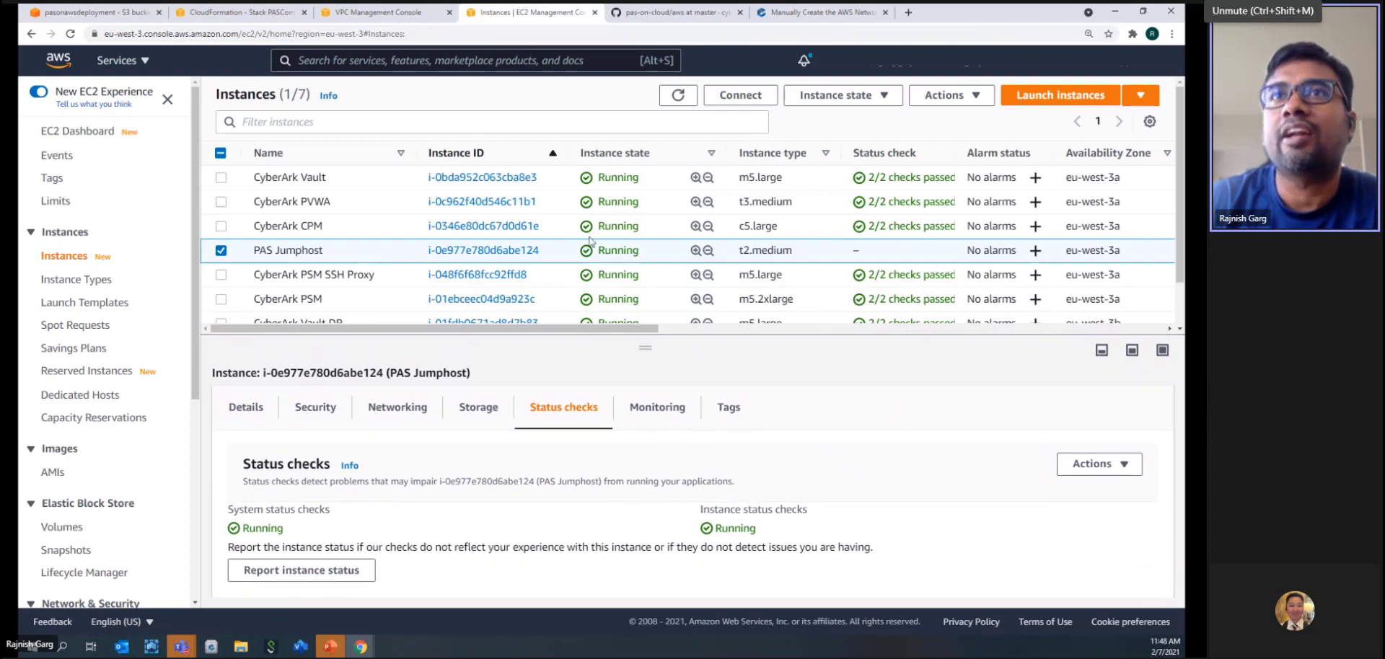
# Step: Try to retrieve the Windows password of PAS Jumphost from its RDP client connection details, then refresh the instances list
pyautogui.click(728, 101)
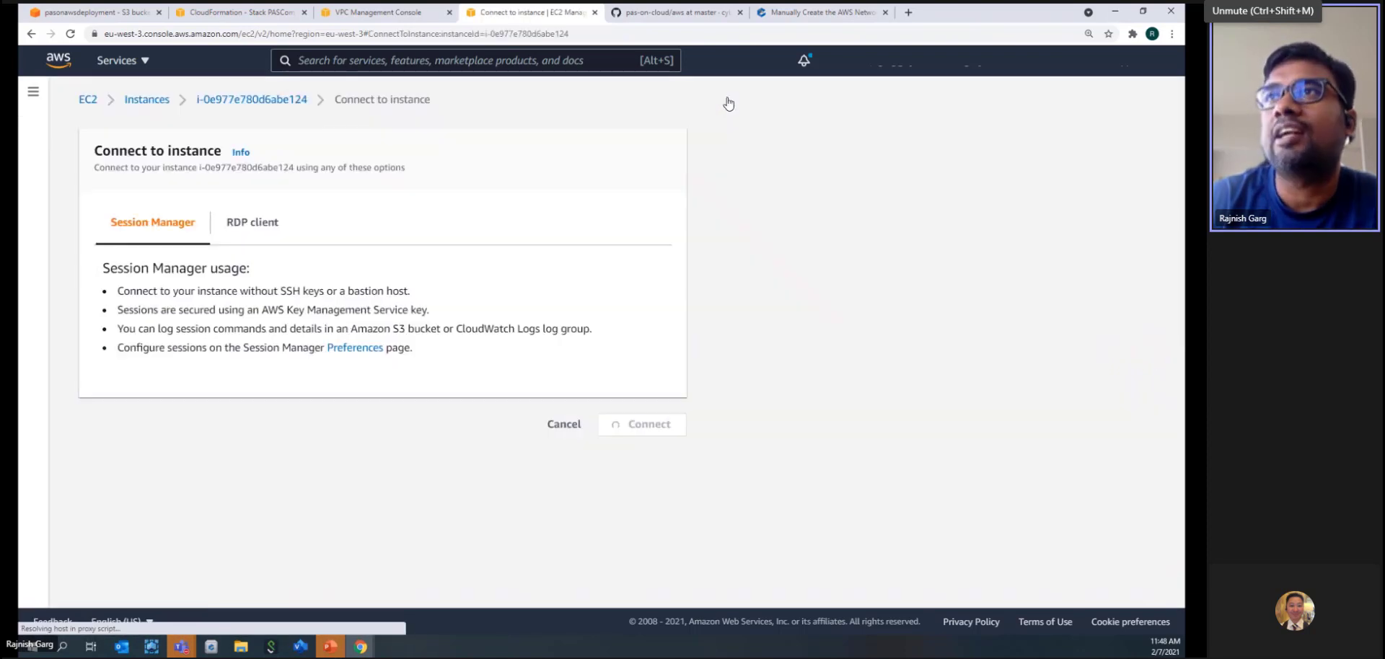
pyautogui.click(274, 229)
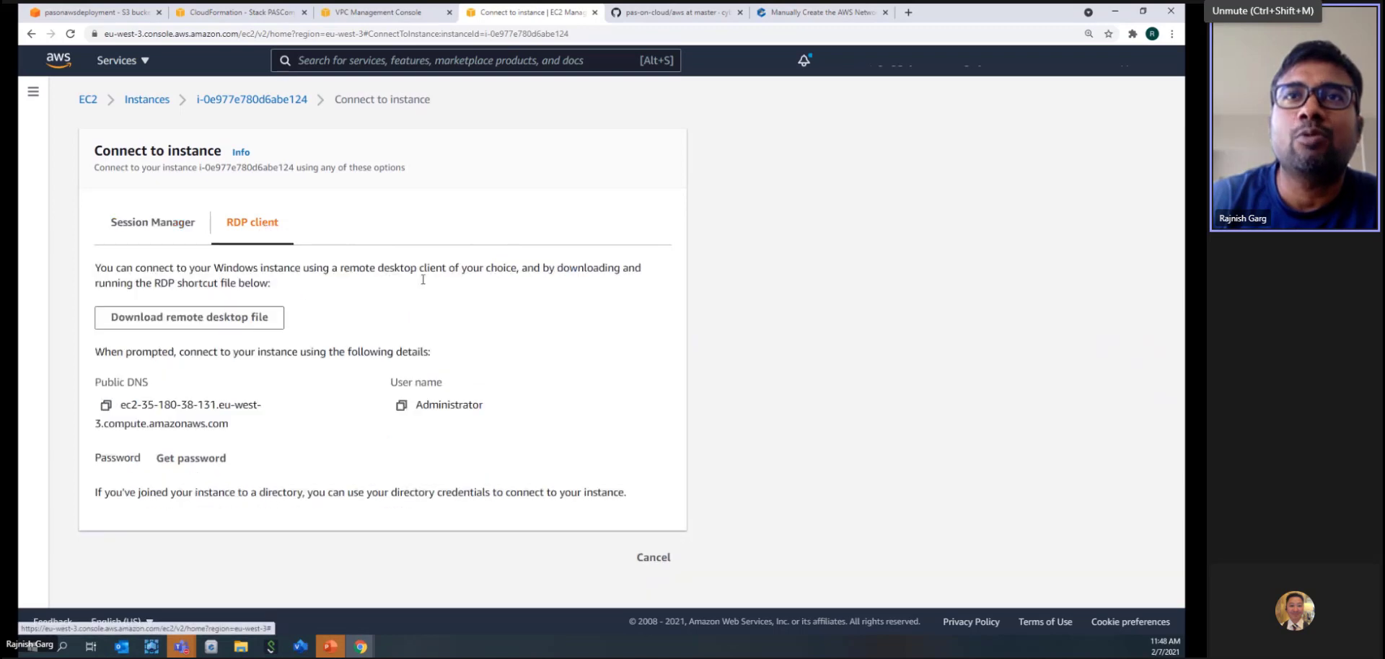
pyautogui.click(211, 460)
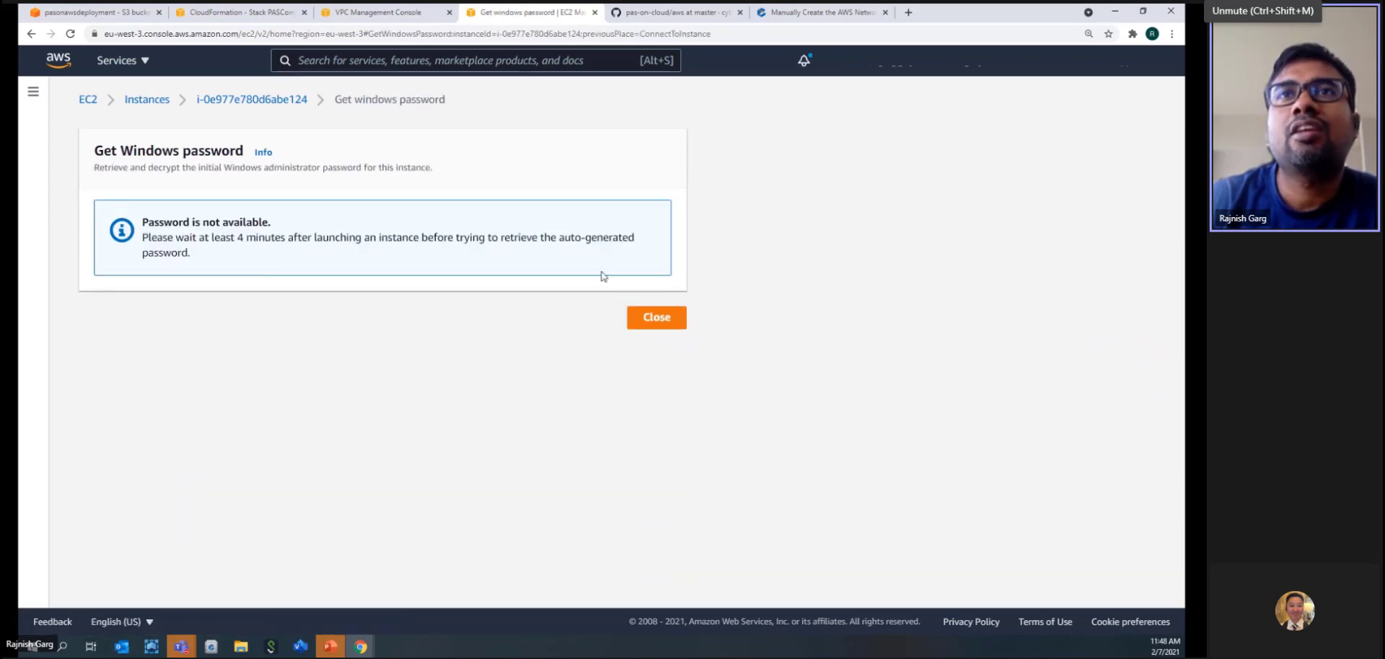
pyautogui.click(646, 318)
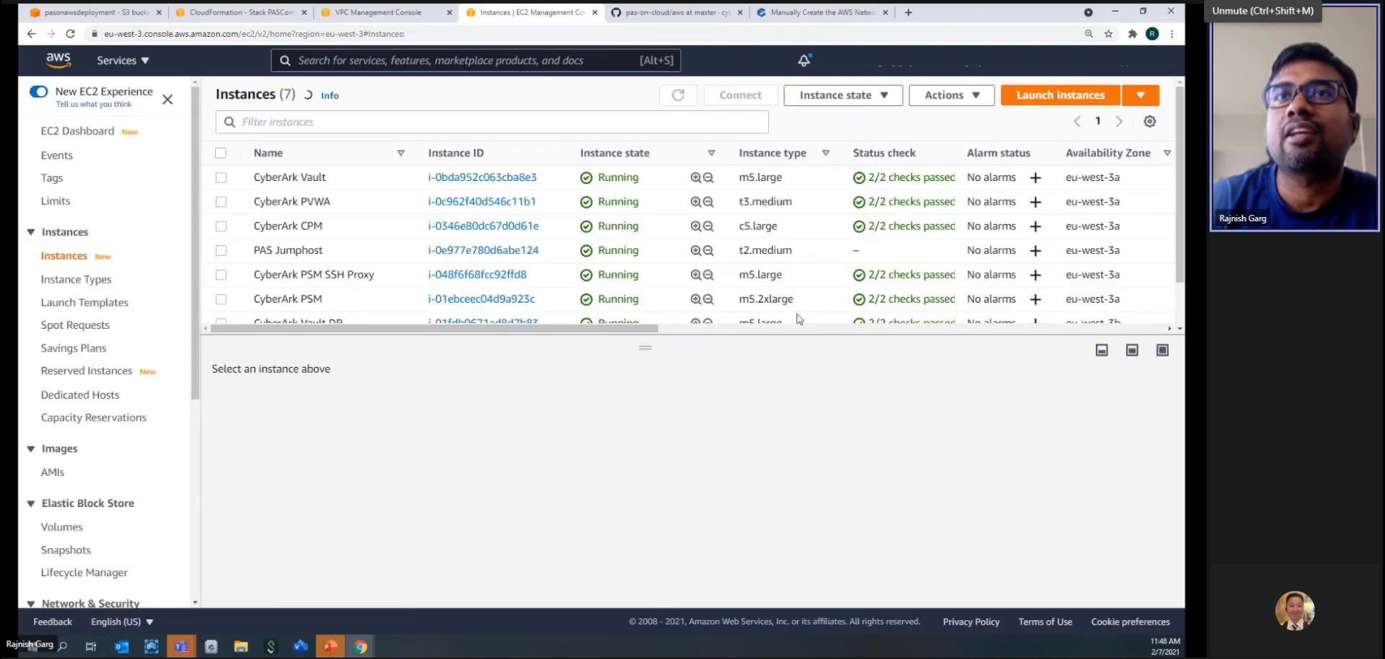
pyautogui.moveTo(539, 347); pyautogui.dragTo(562, 326)
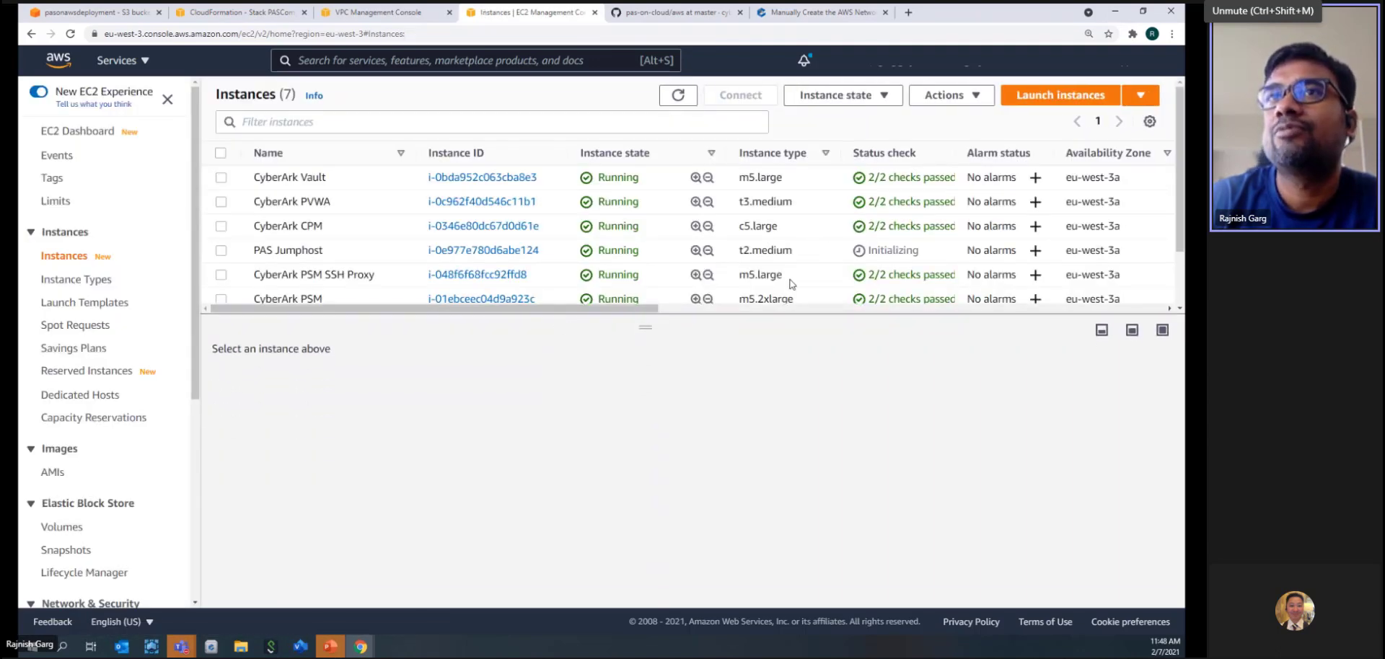
pyautogui.click(678, 95)
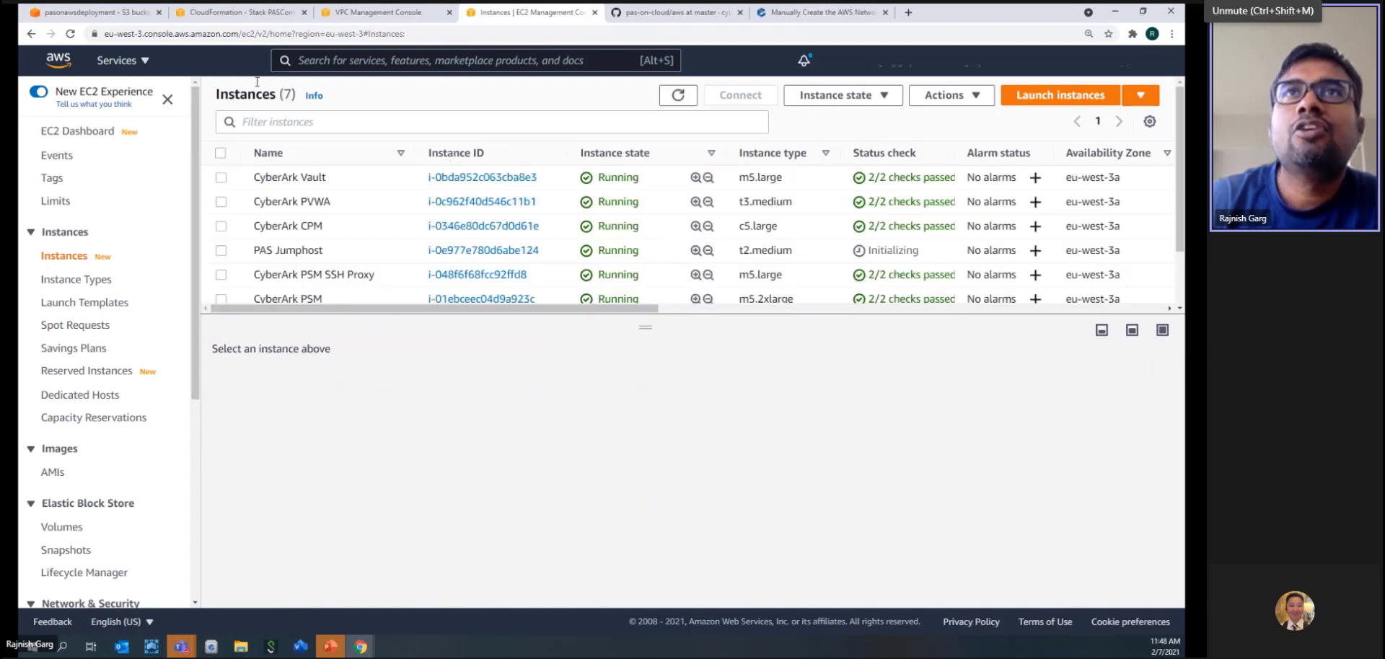
# Step: Review the inbound rules of the PVWA-SG security group in the VPC console
pyautogui.click(364, 14)
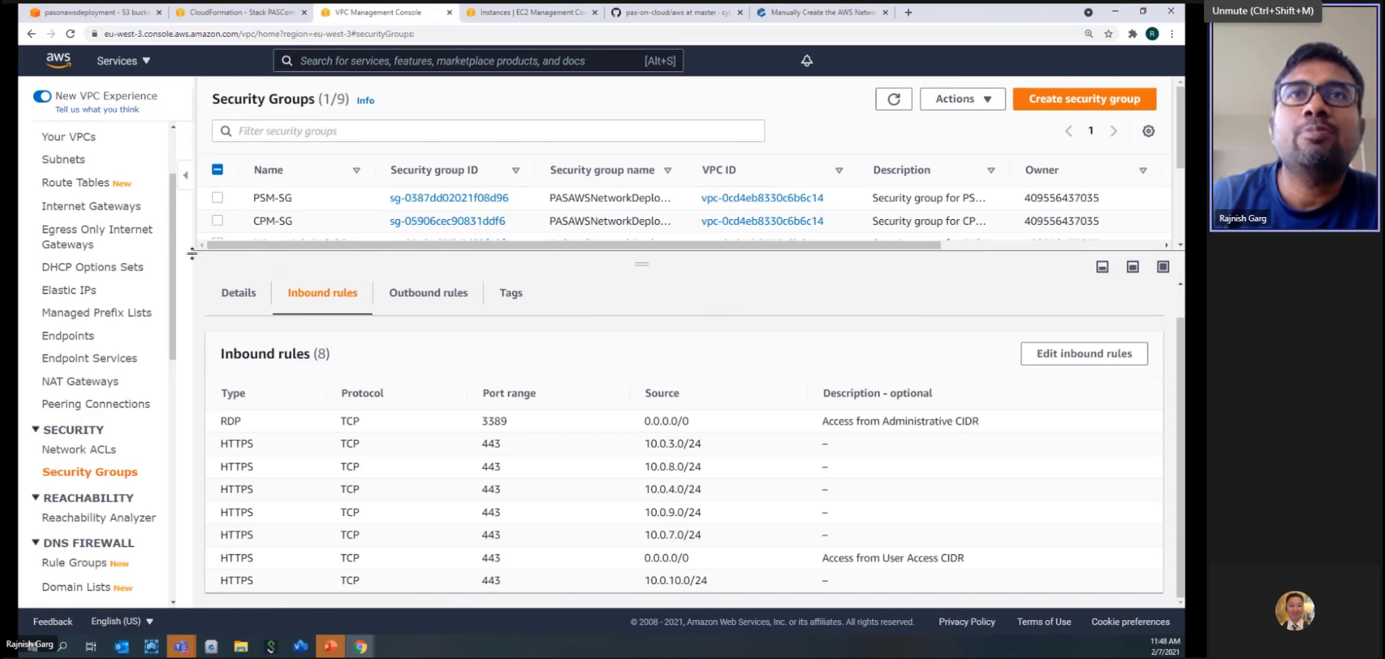
pyautogui.click(137, 267)
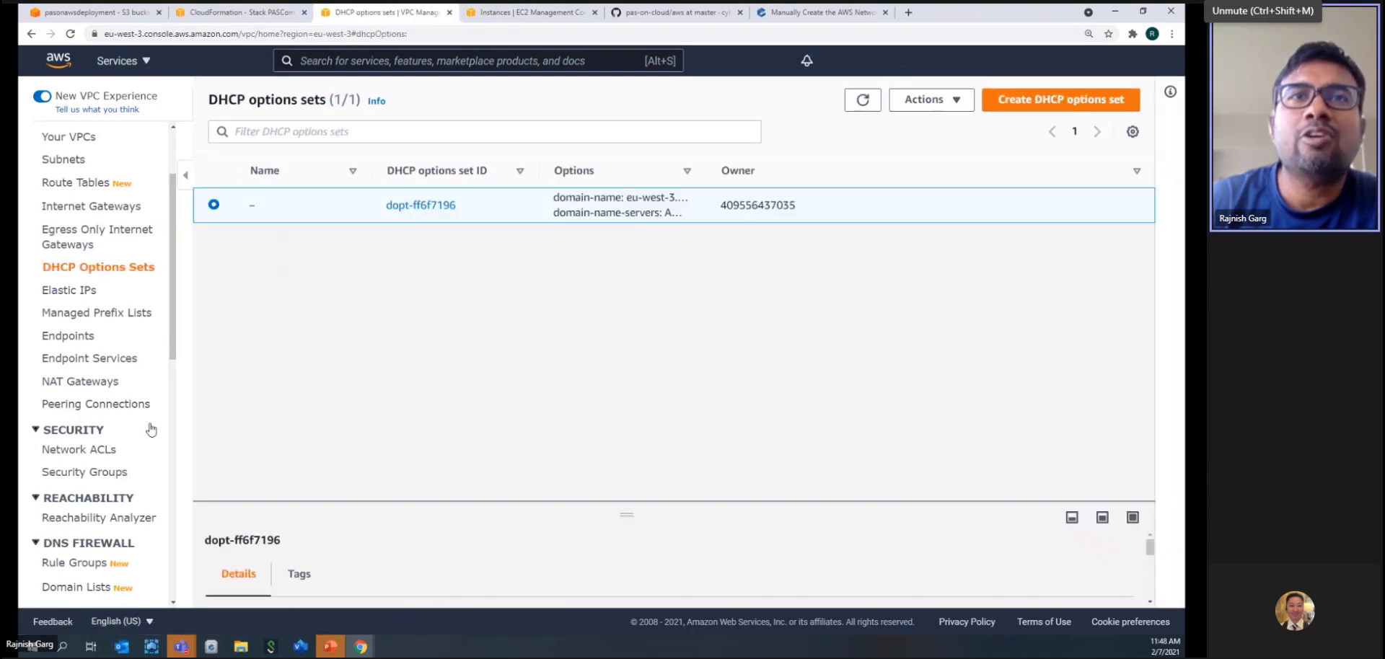
pyautogui.click(100, 473)
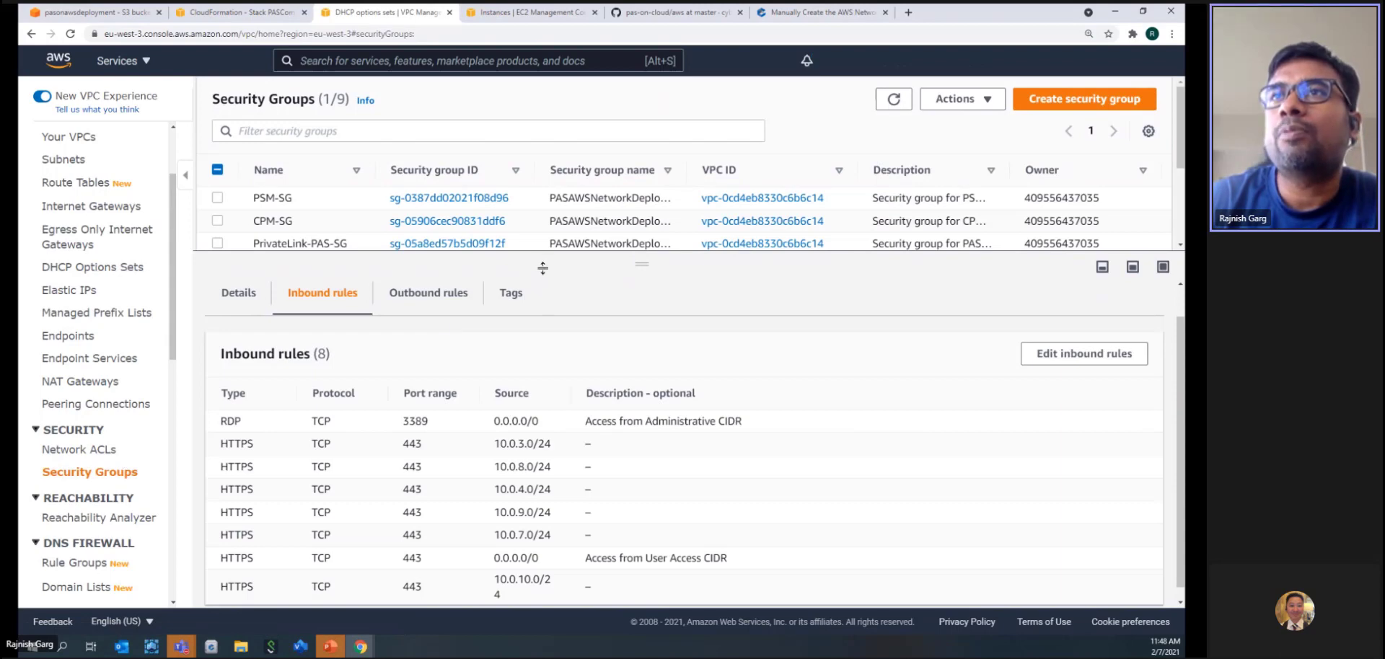
pyautogui.moveTo(542, 264); pyautogui.dragTo(505, 329)
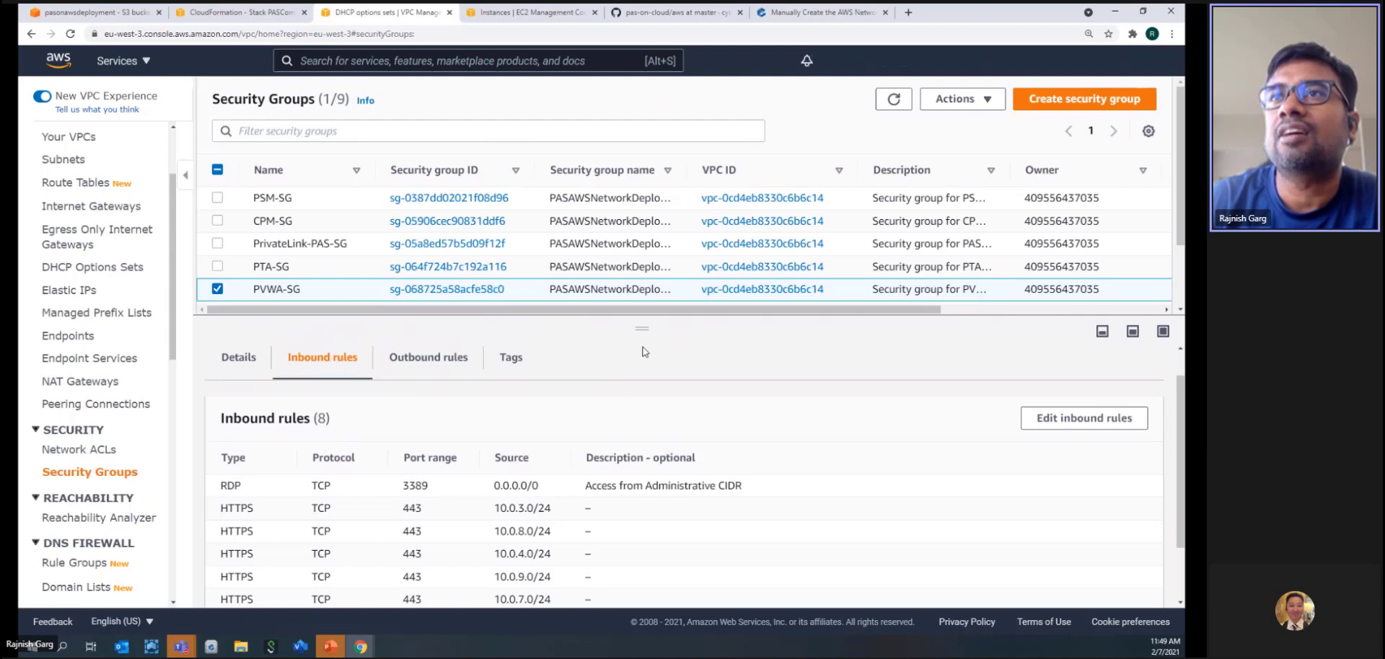
pyautogui.moveTo(642, 332); pyautogui.dragTo(643, 272)
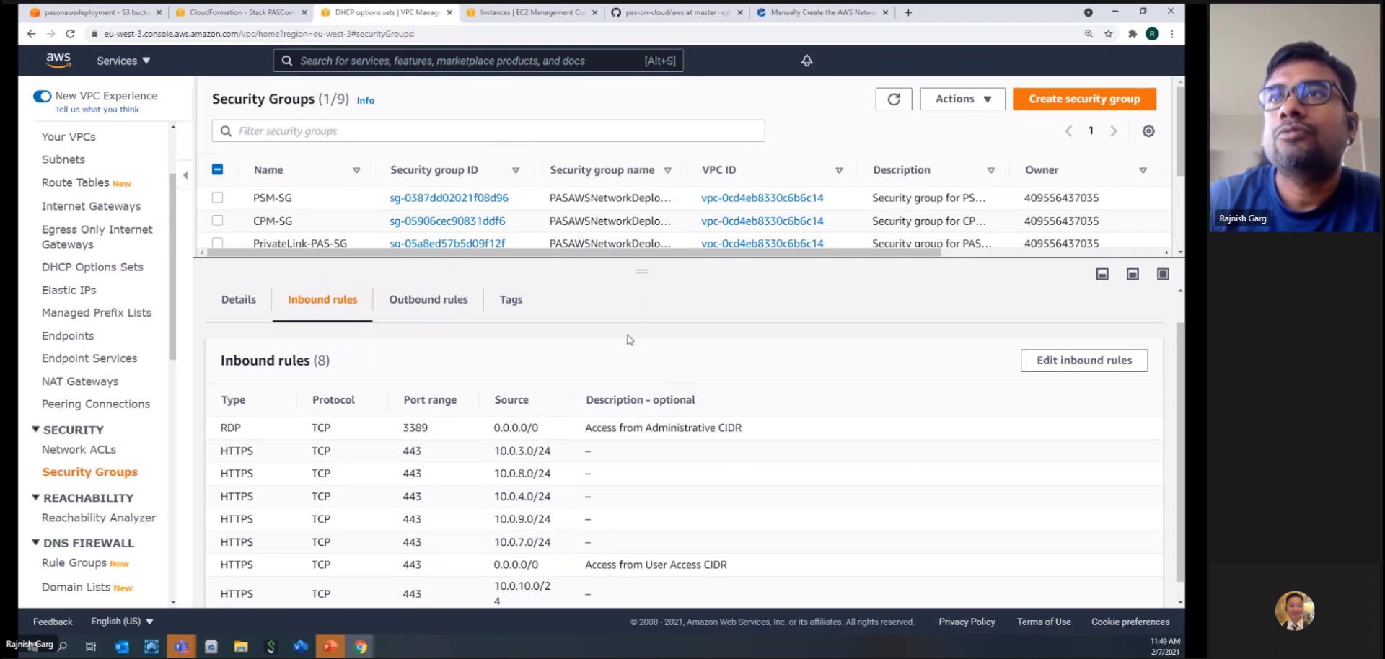
pyautogui.moveTo(619, 272); pyautogui.dragTo(625, 349)
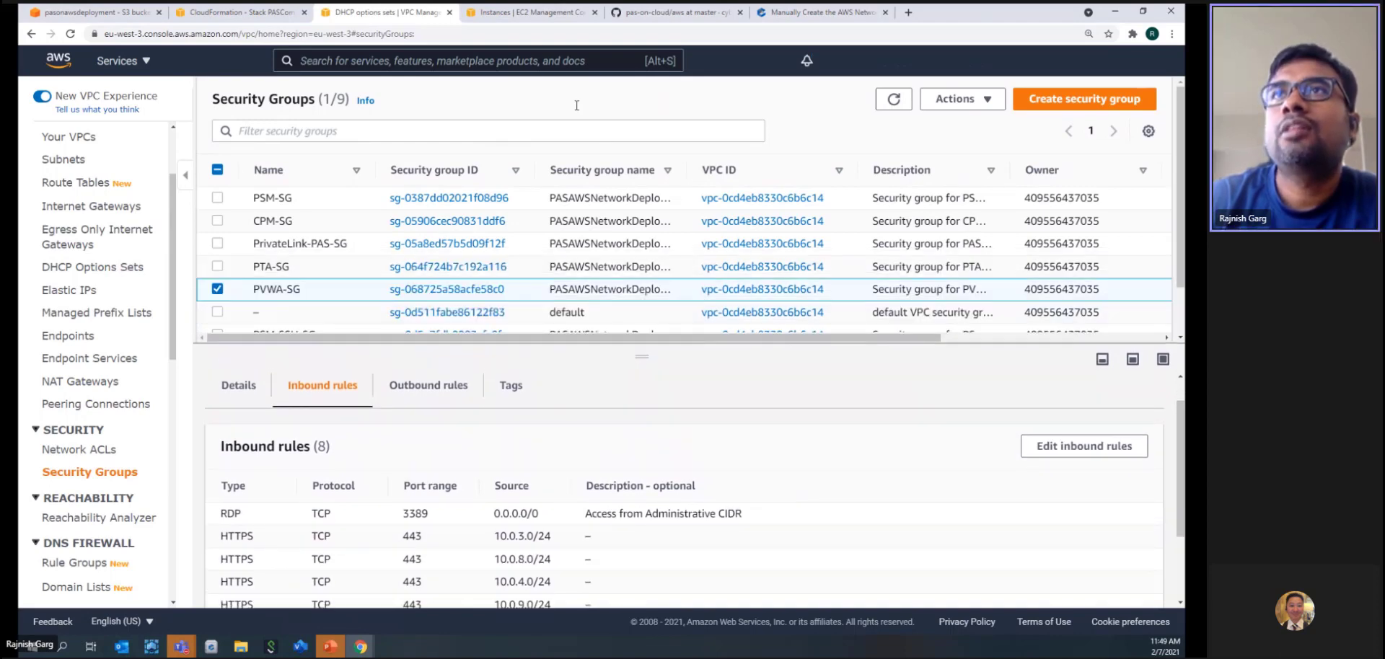
# Step: Return to the EC2 instances list, select PAS Jumphost and refresh the list to check its status
pyautogui.click(529, 15)
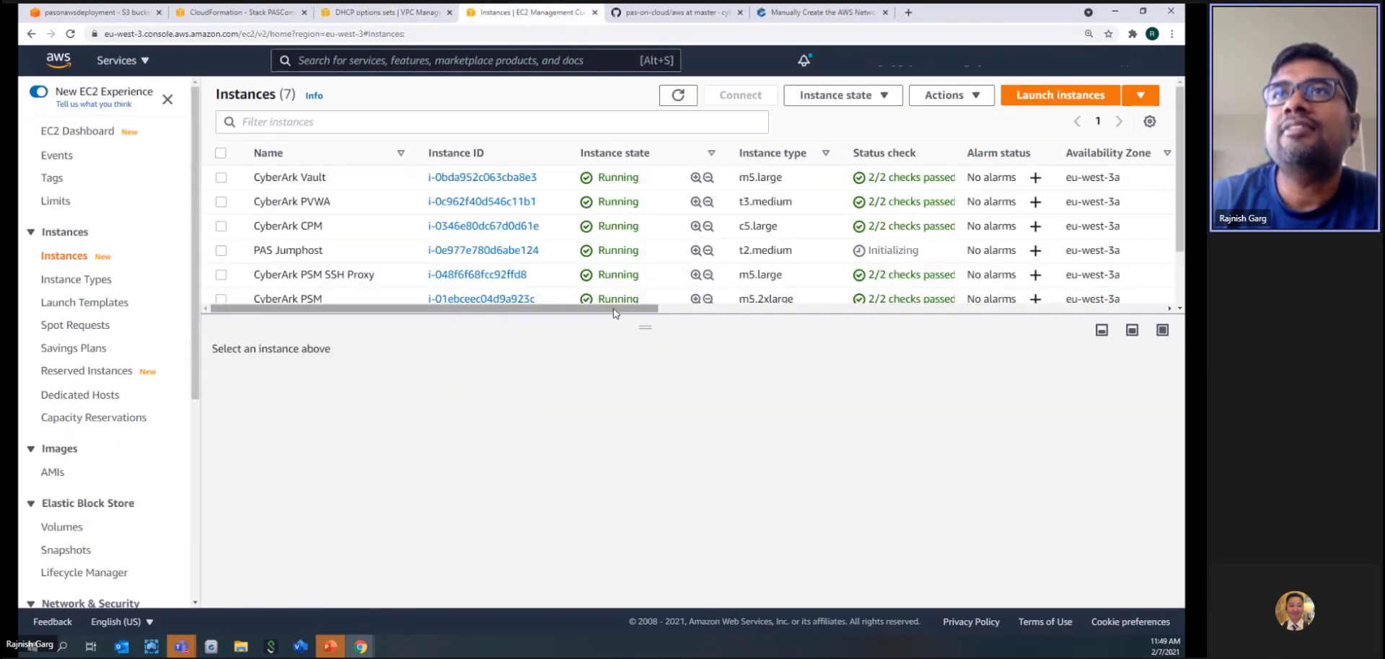
pyautogui.moveTo(595, 324)
pyautogui.mouseDown()
pyautogui.moveTo(594, 393)
pyautogui.moveTo(594, 335)
pyautogui.mouseUp()
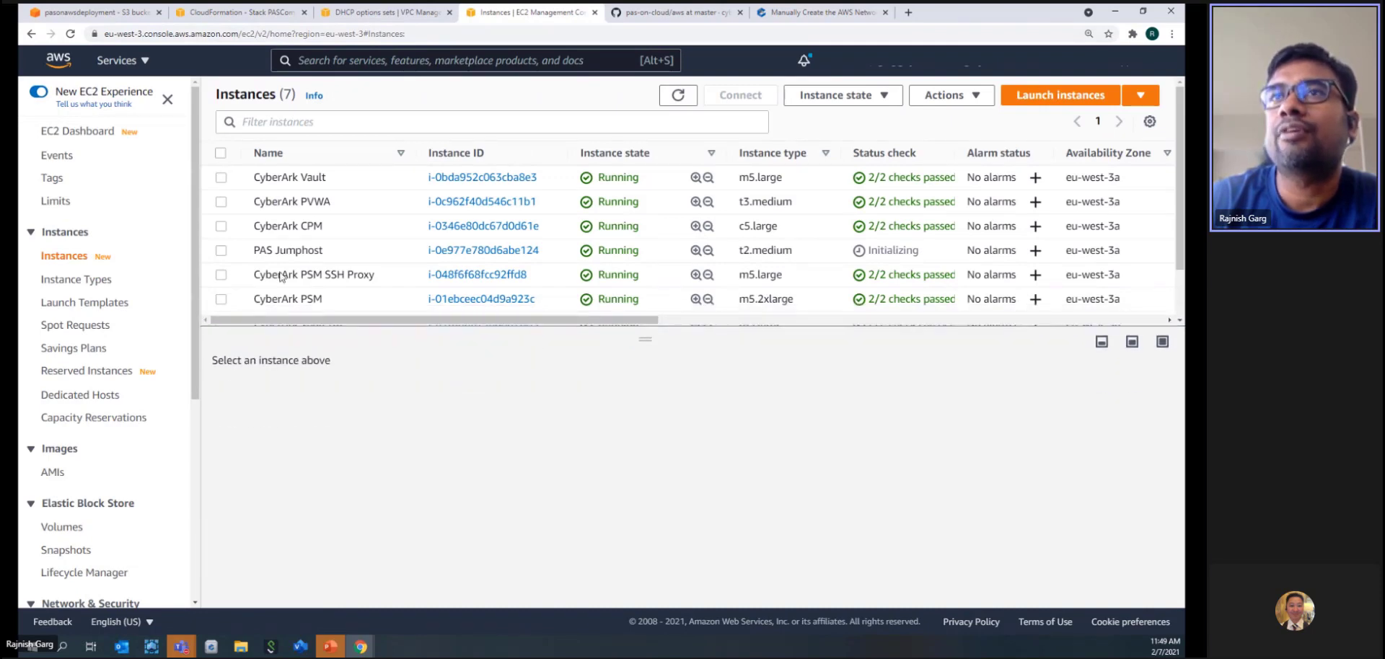
pyautogui.click(222, 251)
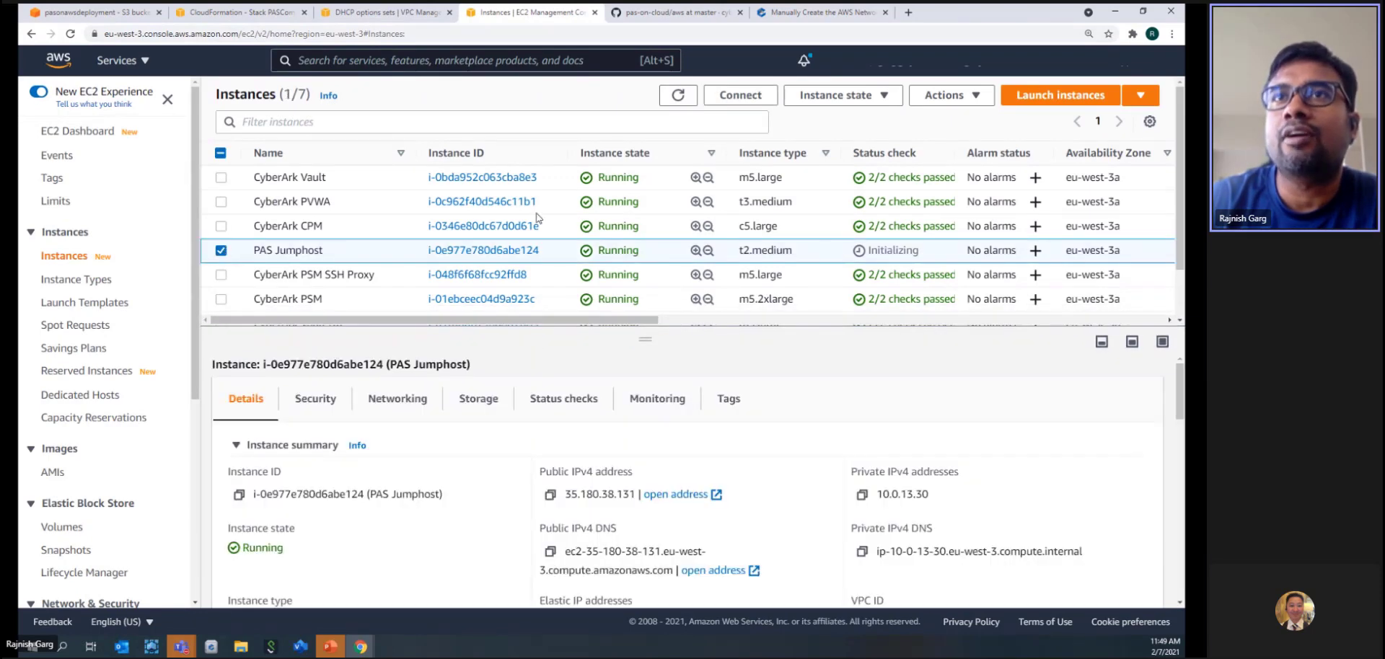
pyautogui.click(678, 96)
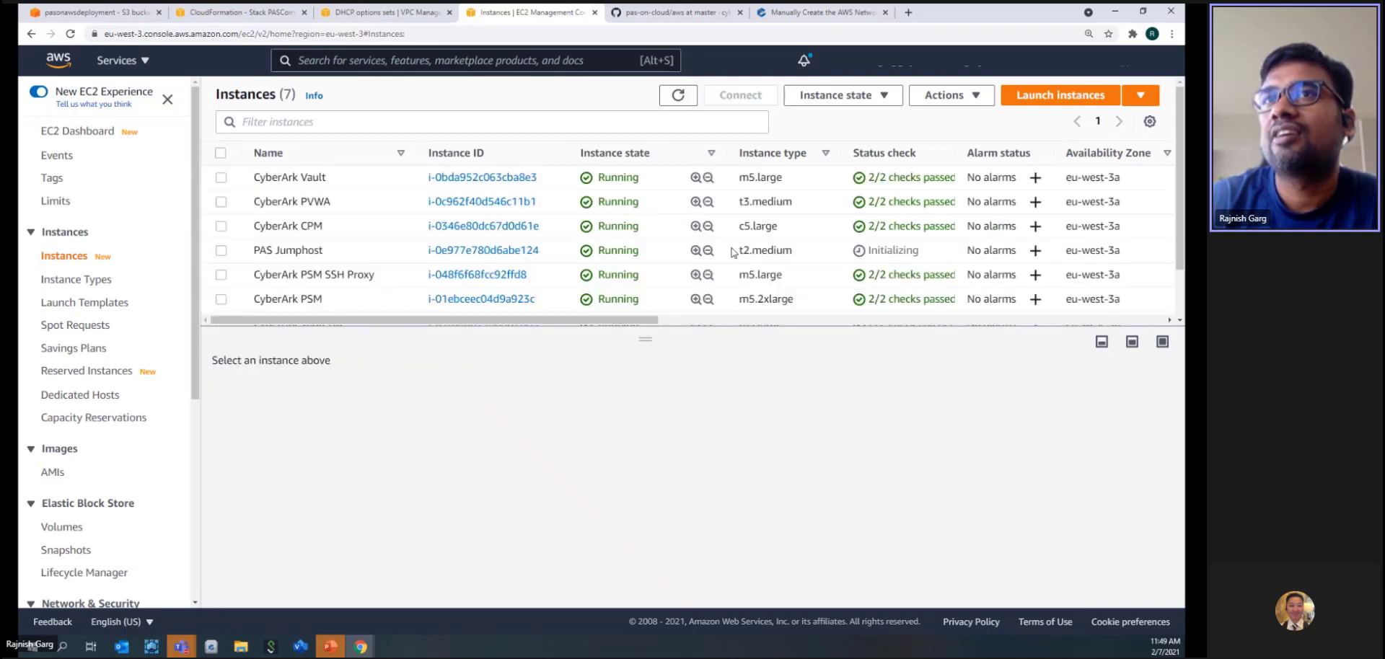
# Step: Select PAS Jumphost, open its RDP client connection details and download the remote desktop file
pyautogui.click(221, 253)
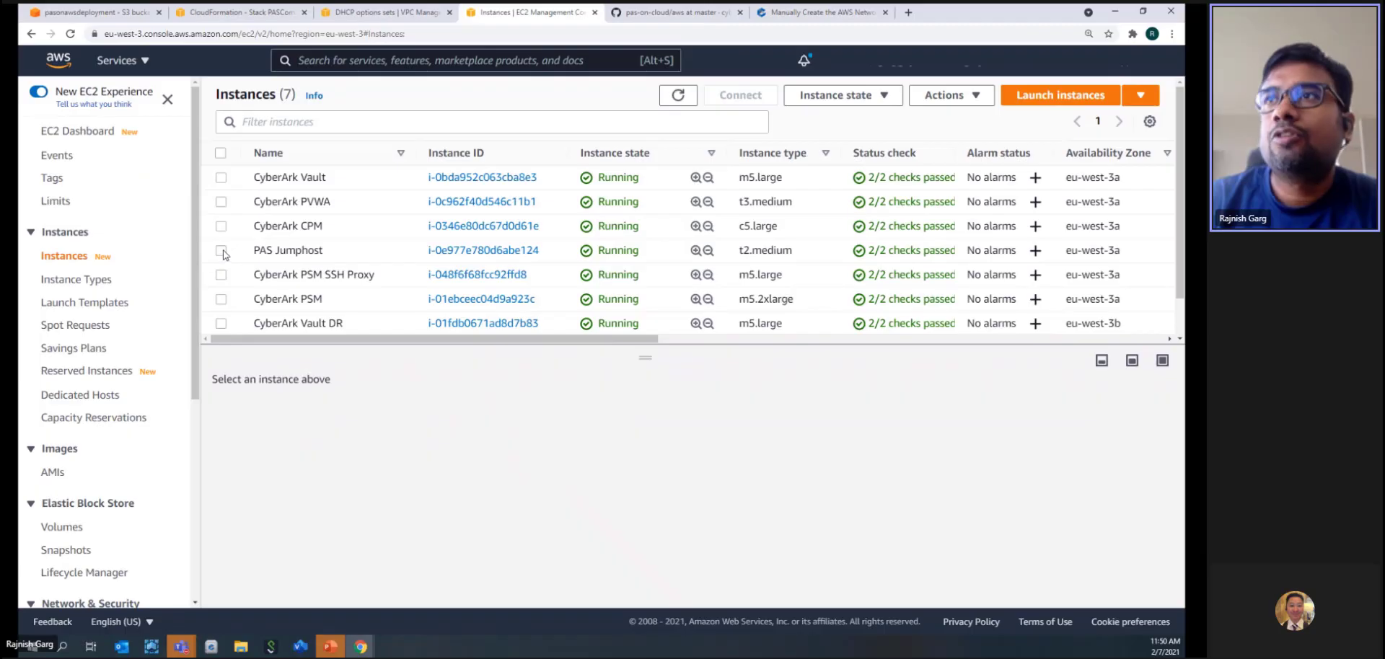
pyautogui.click(221, 251)
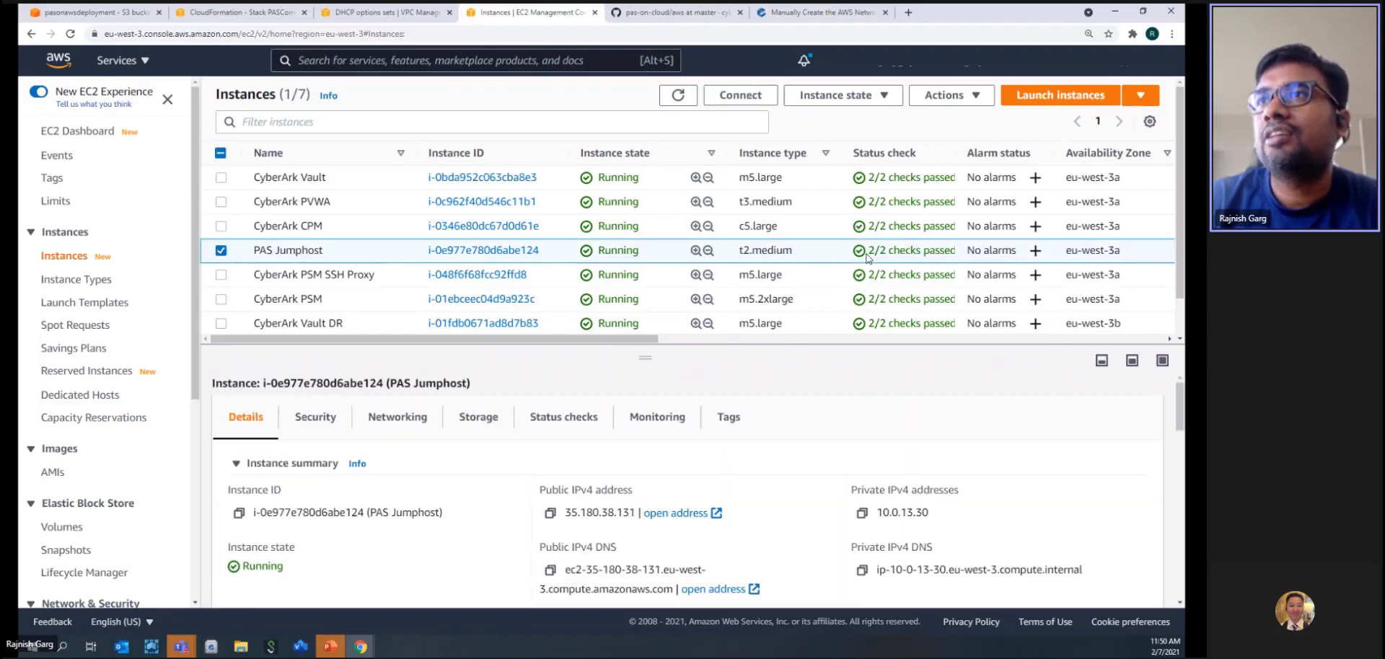
pyautogui.click(740, 95)
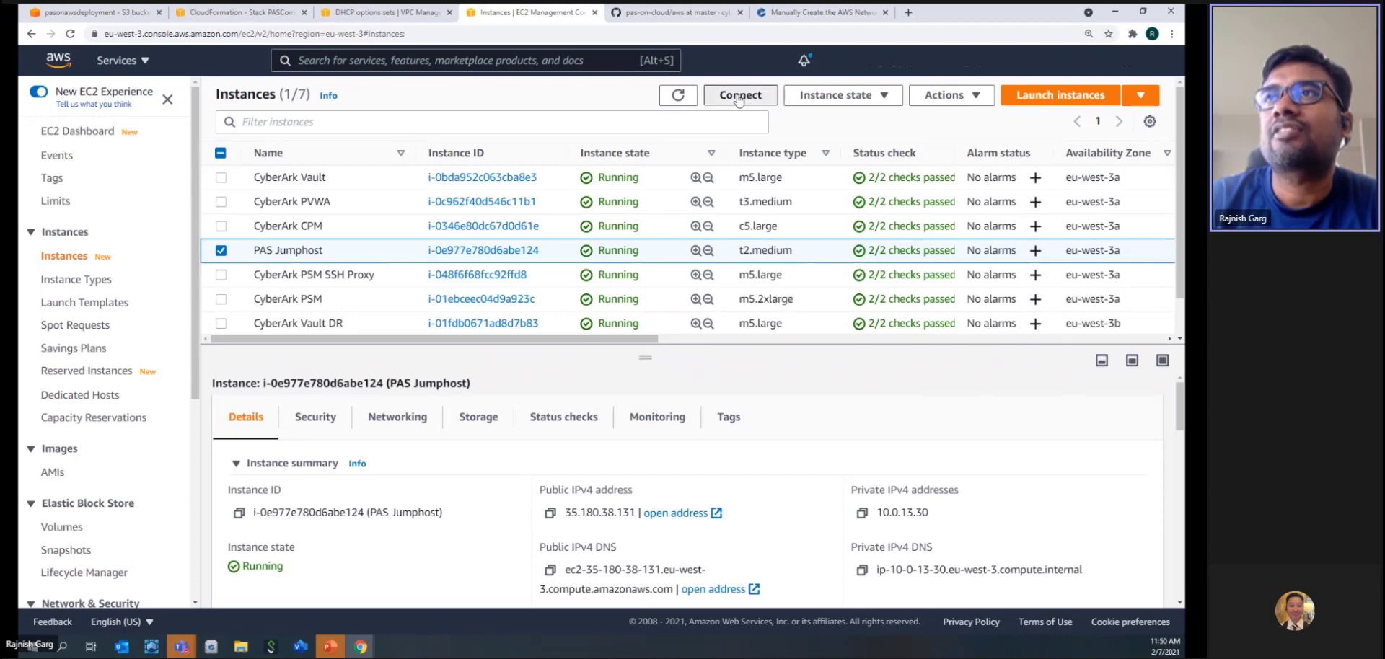
pyautogui.click(256, 223)
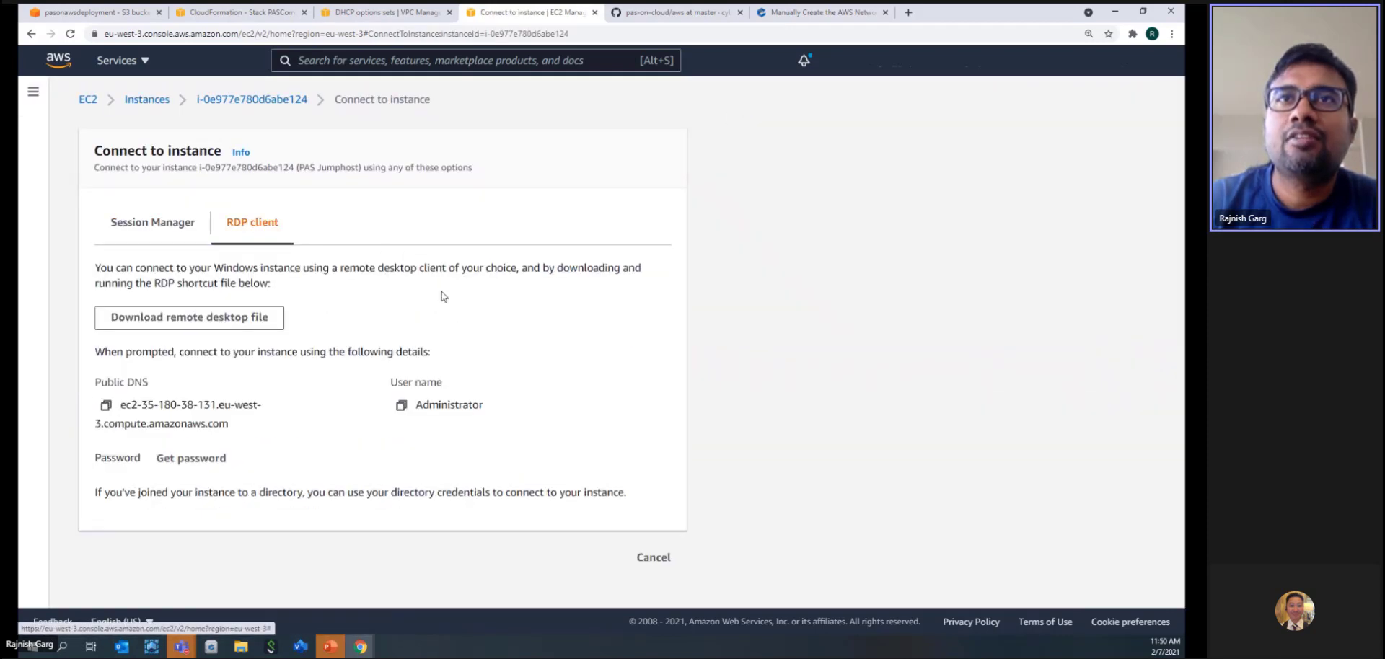
pyautogui.click(217, 321)
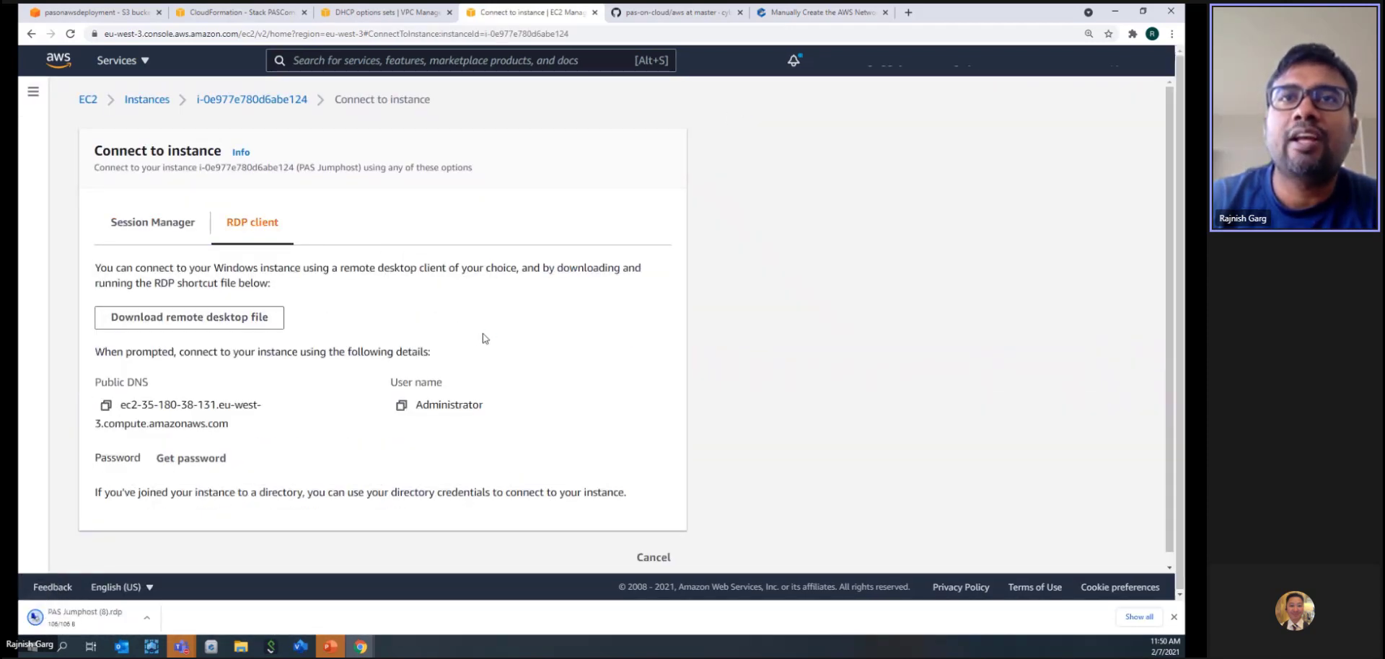
# Step: Decrypt the PAS Jumphost's Windows administrator password using the key pair file PermissionTestingKeyPairs.pem
pyautogui.click(201, 460)
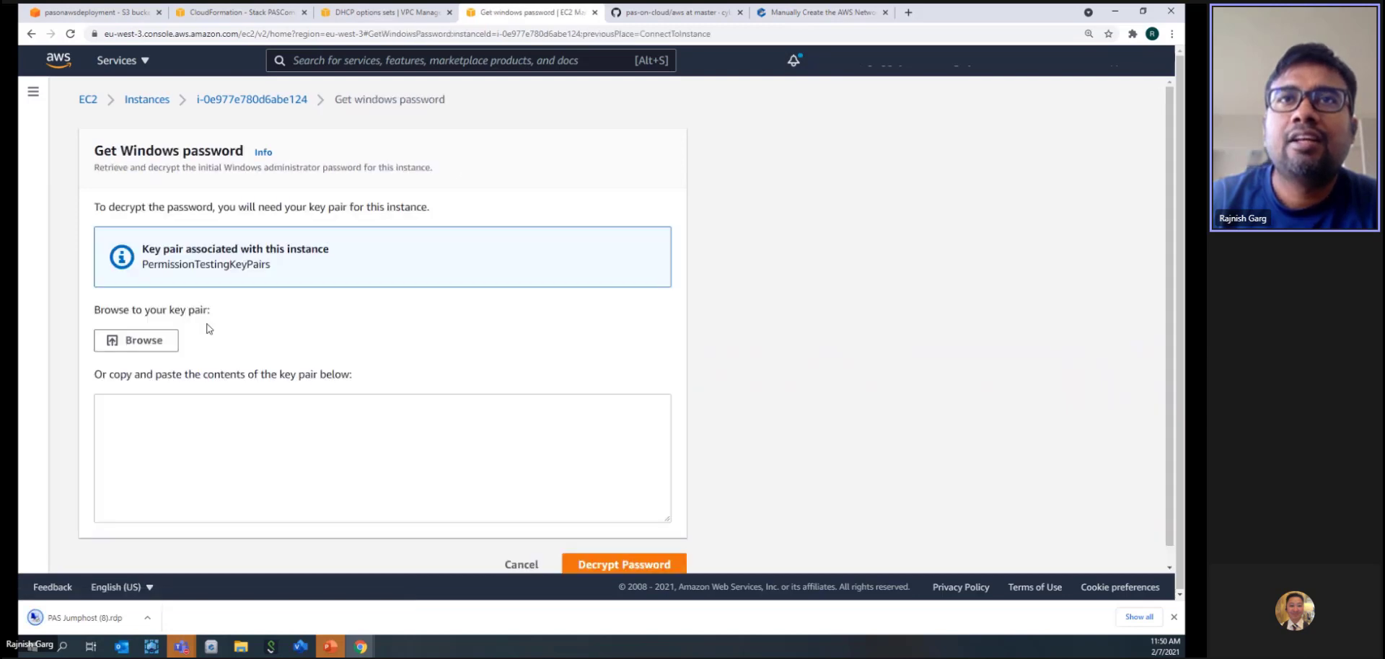
pyautogui.click(156, 333)
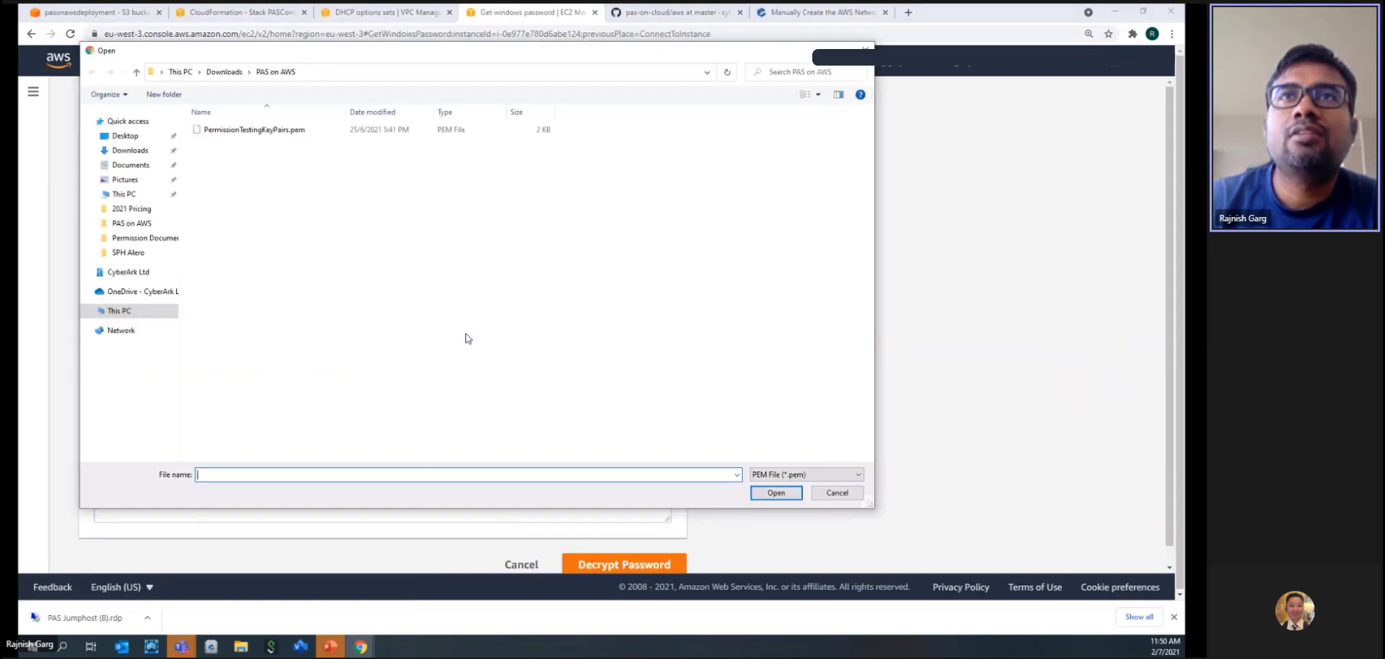
pyautogui.doubleClick(300, 136)
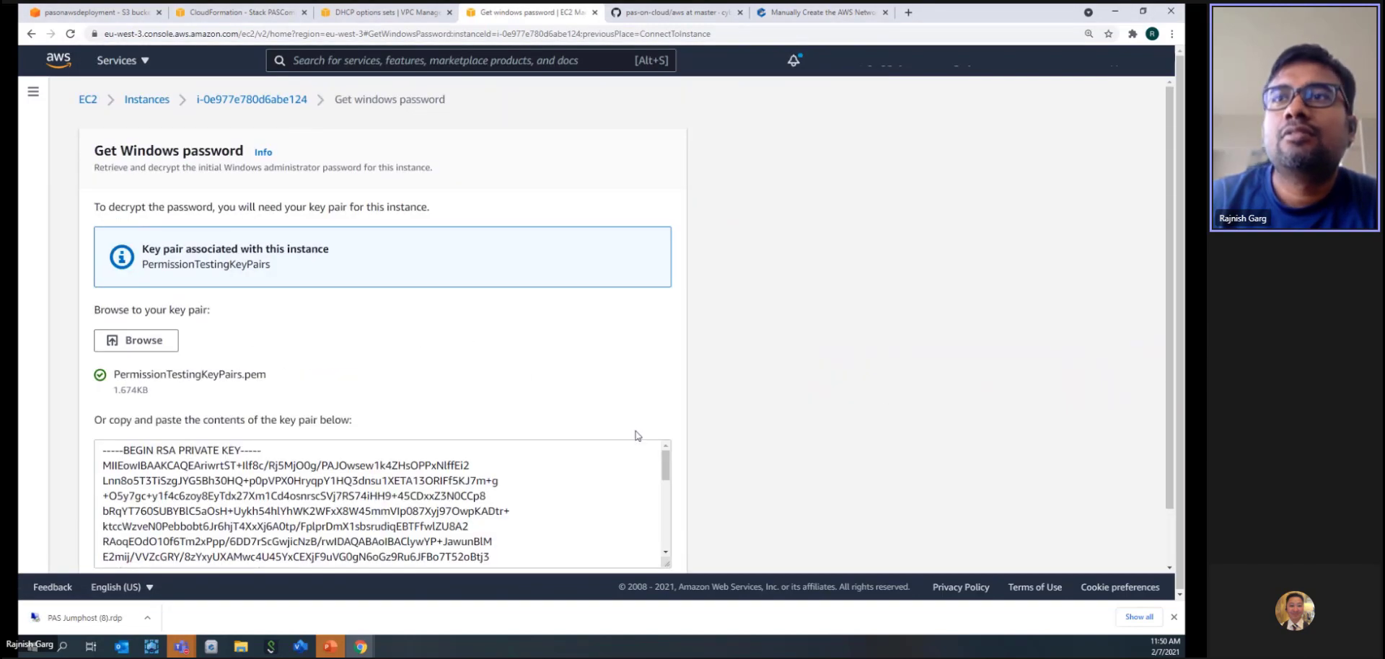
pyautogui.scroll(-1, 1167, 463)
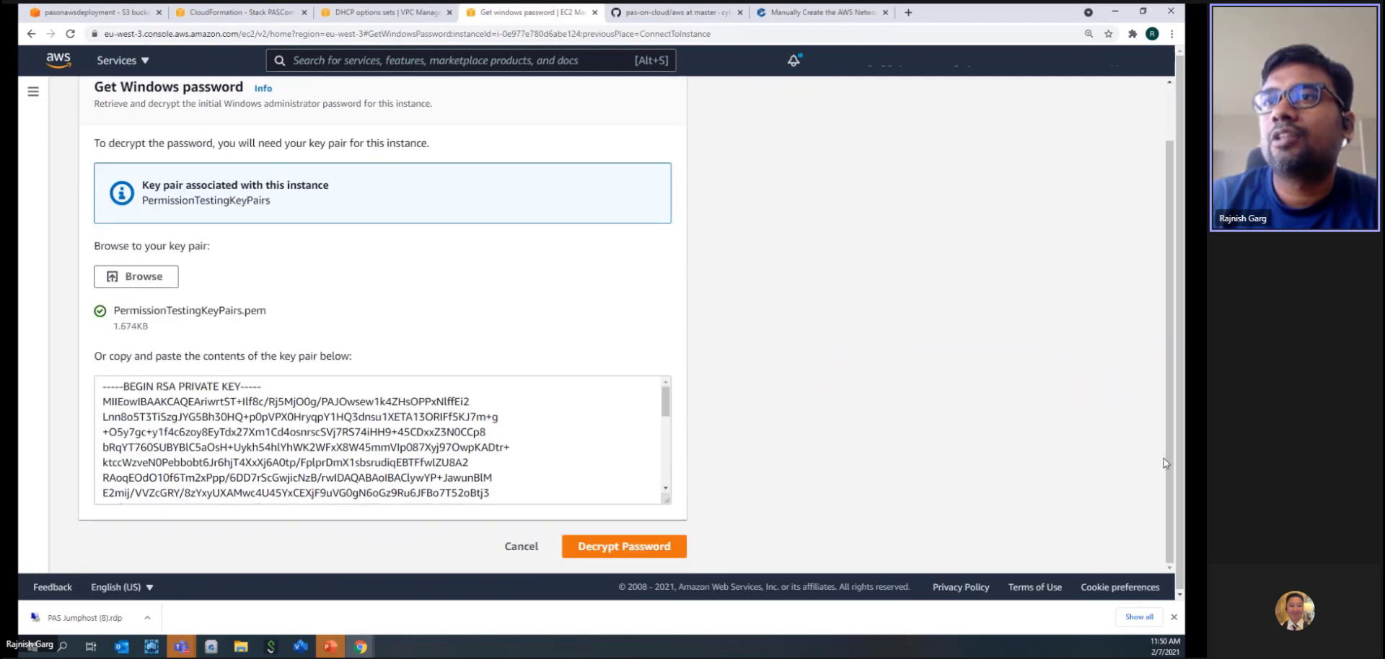
pyautogui.click(619, 550)
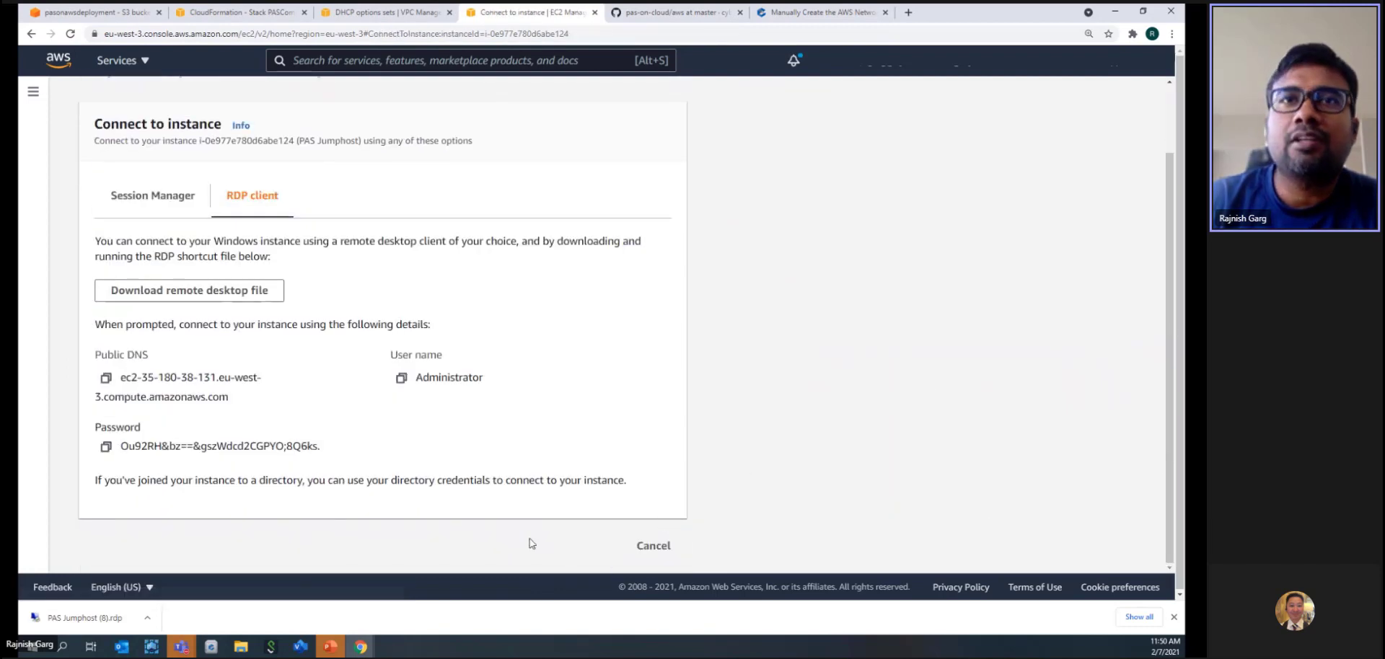
# Step: Open the downloaded PAS Jumphost remote desktop file and agree to connect despite the unidentified publisher
pyautogui.click(83, 619)
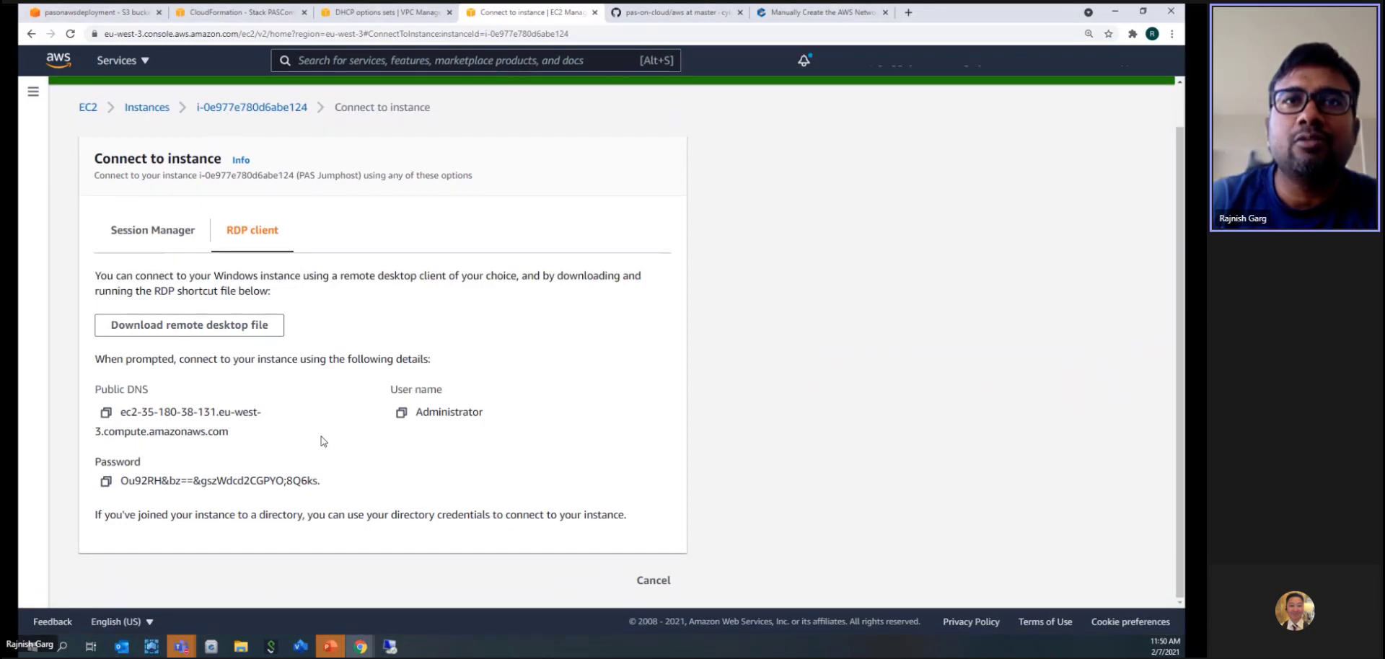
pyautogui.moveTo(333, 232); pyautogui.dragTo(598, 121)
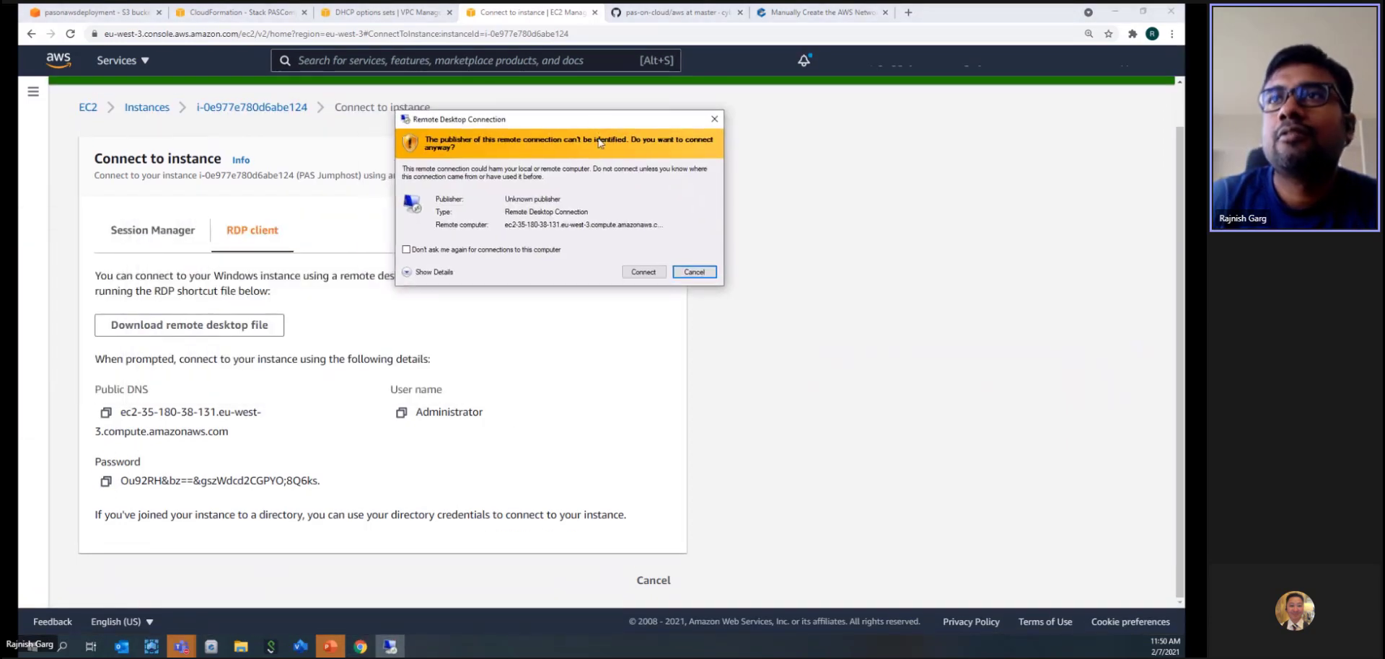
pyautogui.click(641, 274)
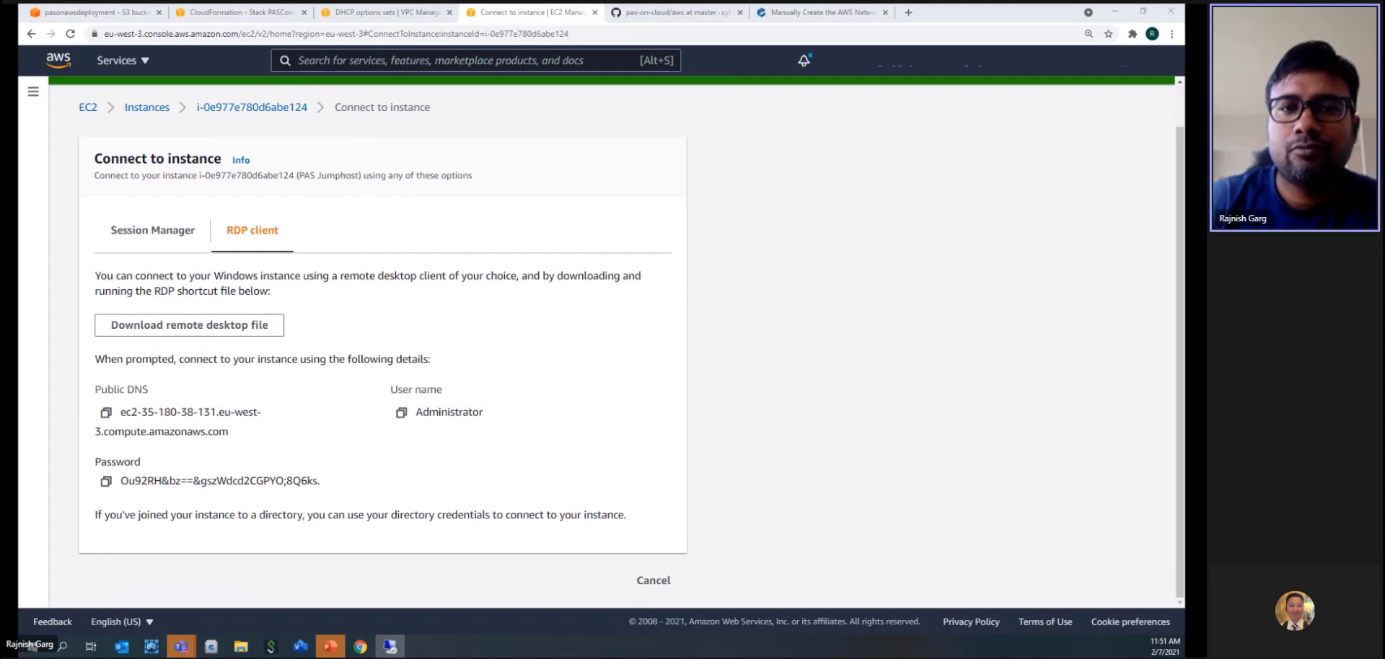
# Step: Sign in to the PAS Jumphost remote desktop session with the Administrator password, copy the password again and move the session window aside
pyautogui.rightClick(617, 234)
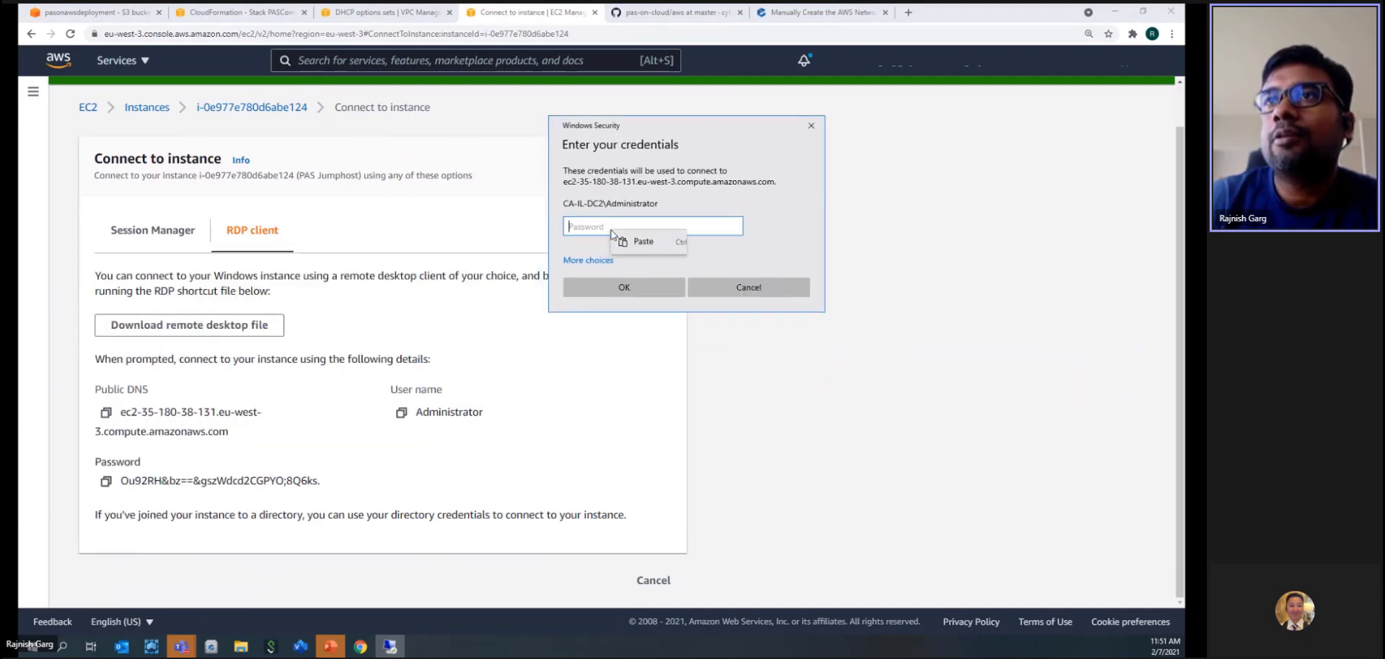
pyautogui.click(641, 241)
pyautogui.click(622, 289)
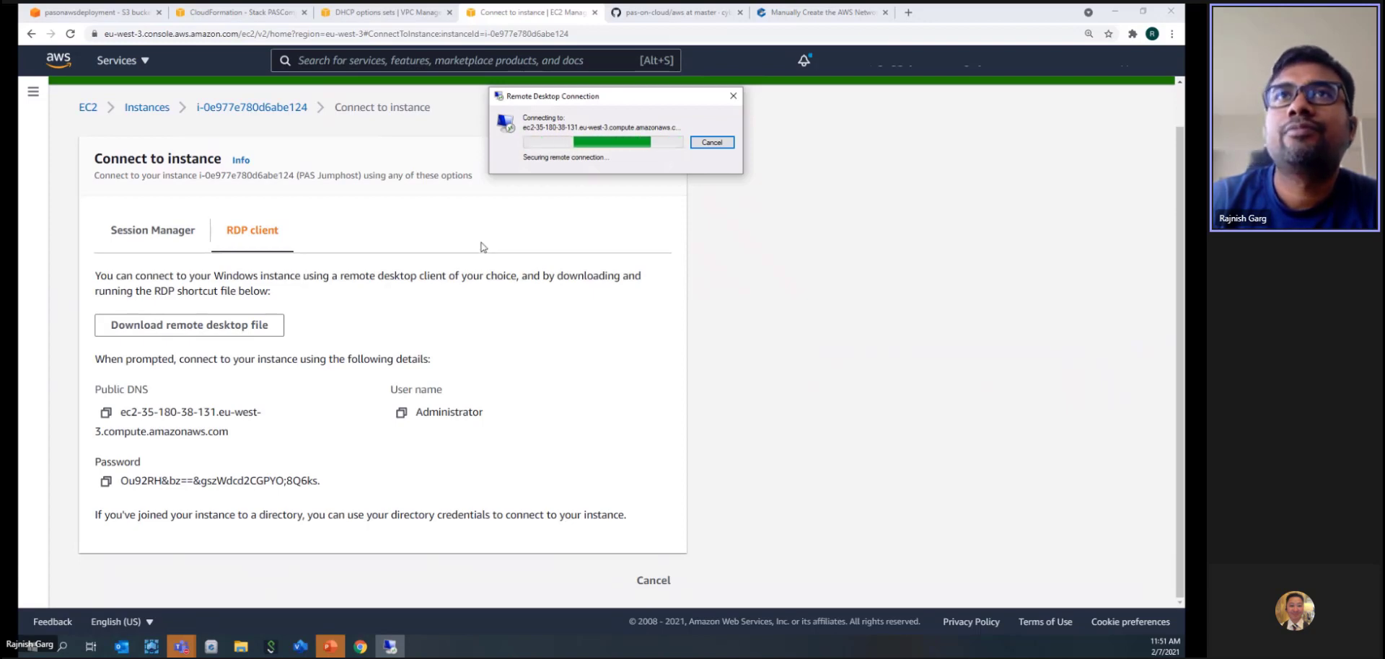
pyautogui.click(105, 481)
pyautogui.click(604, 302)
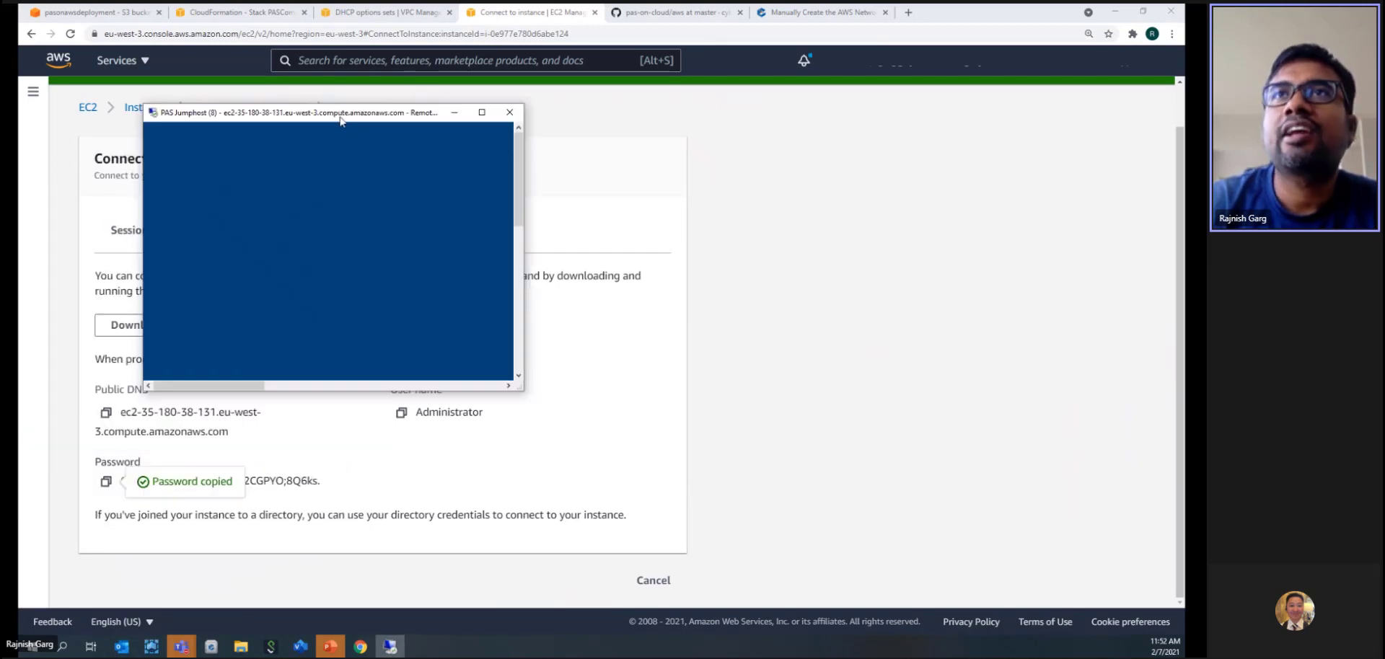
pyautogui.click(684, 93)
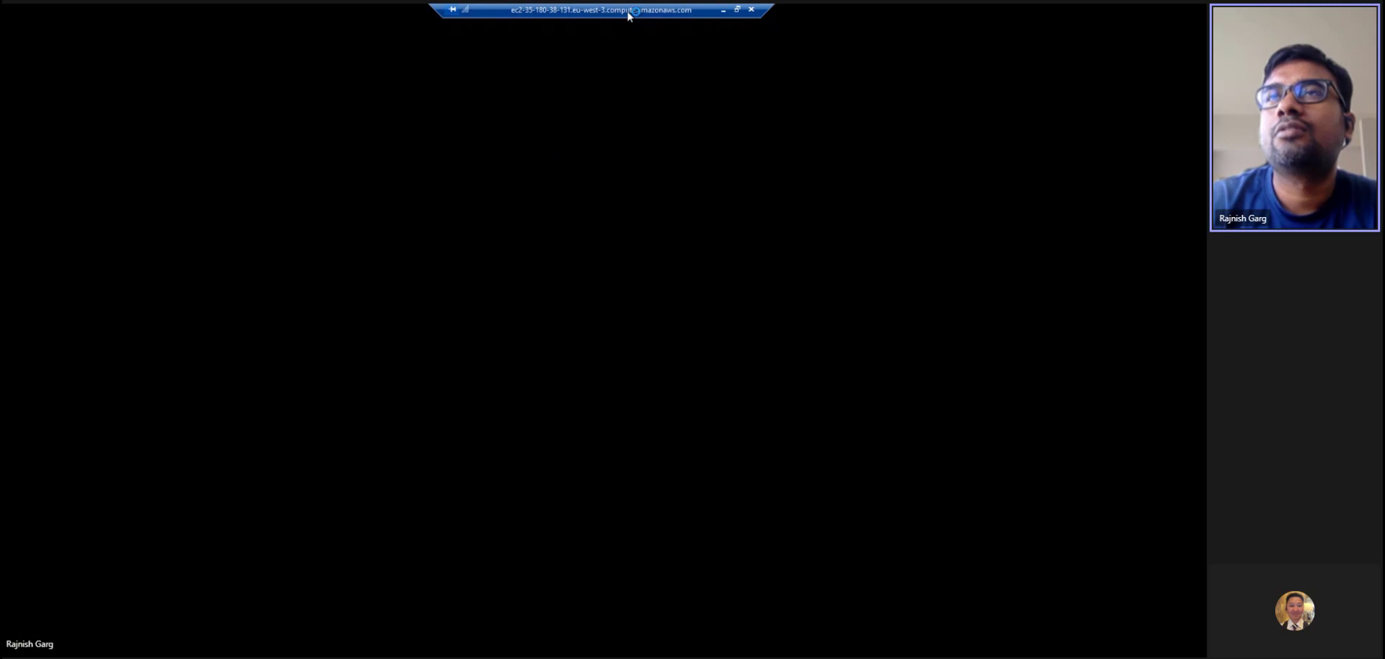
pyautogui.moveTo(627, 13); pyautogui.dragTo(735, 87)
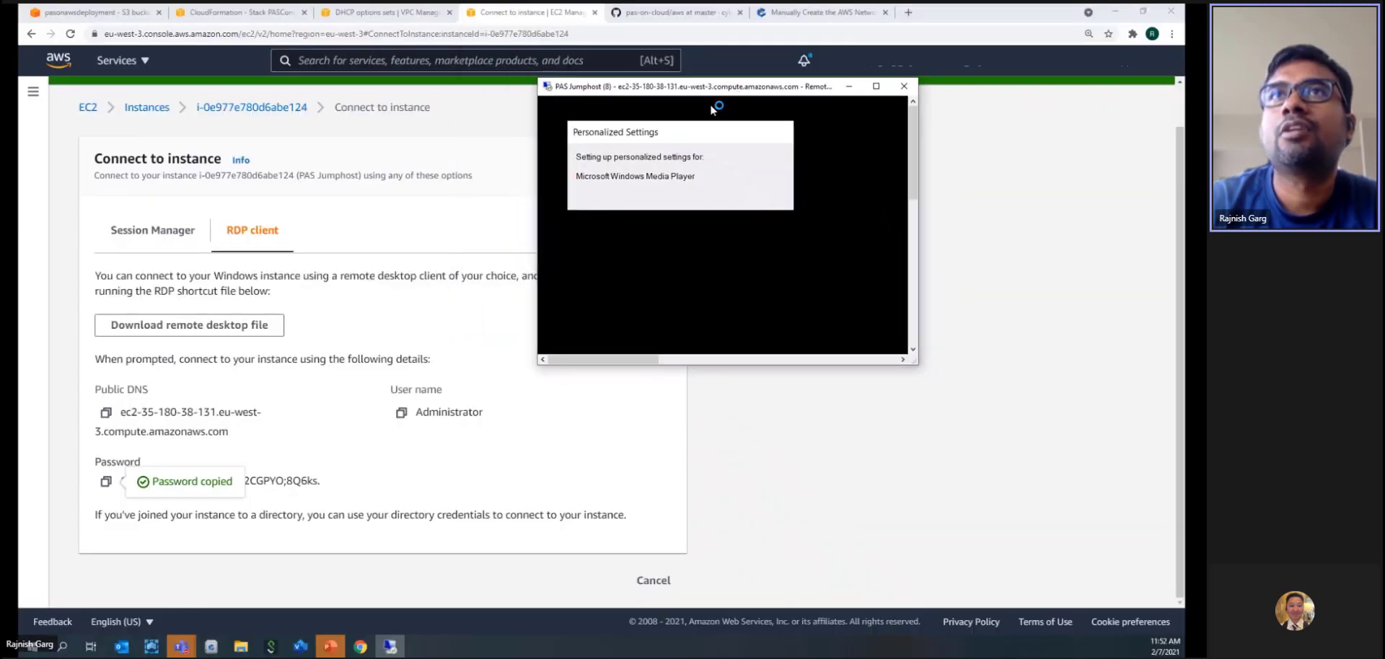
# Step: Open the list of running EC2 instances in the browser tab that shows the VPC console
pyautogui.click(350, 13)
pyautogui.click(137, 63)
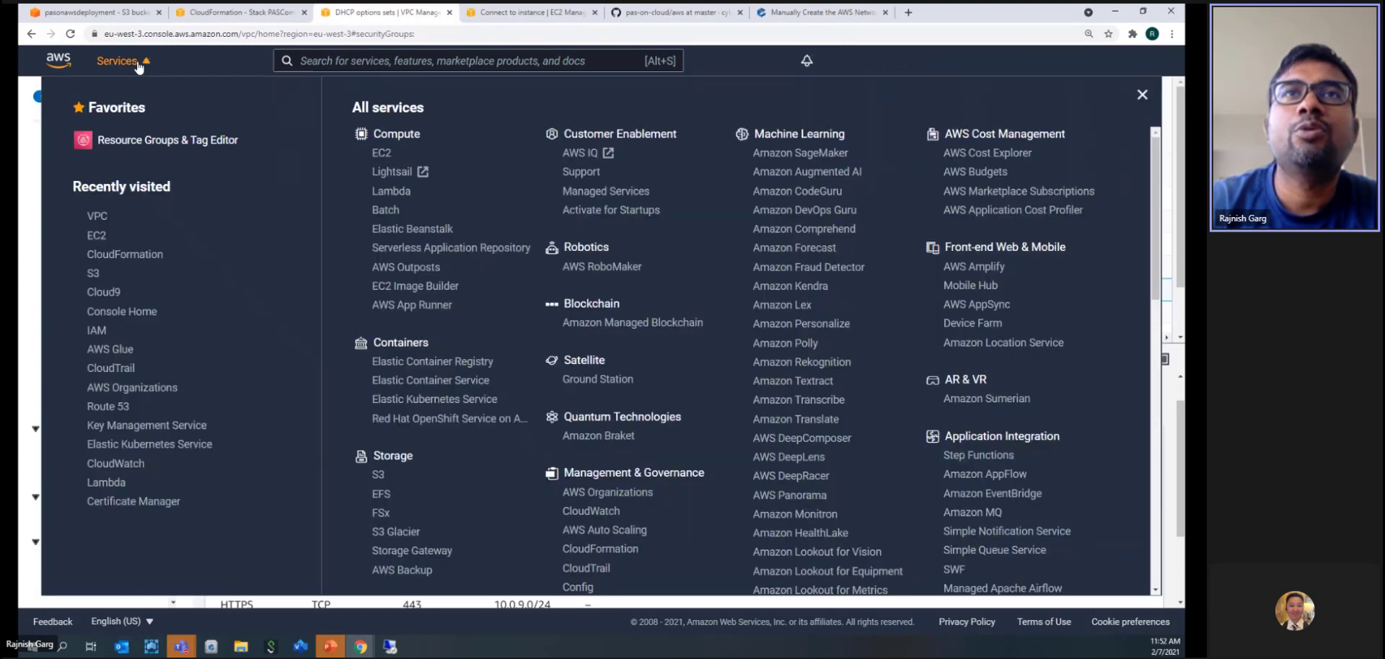
pyautogui.click(97, 237)
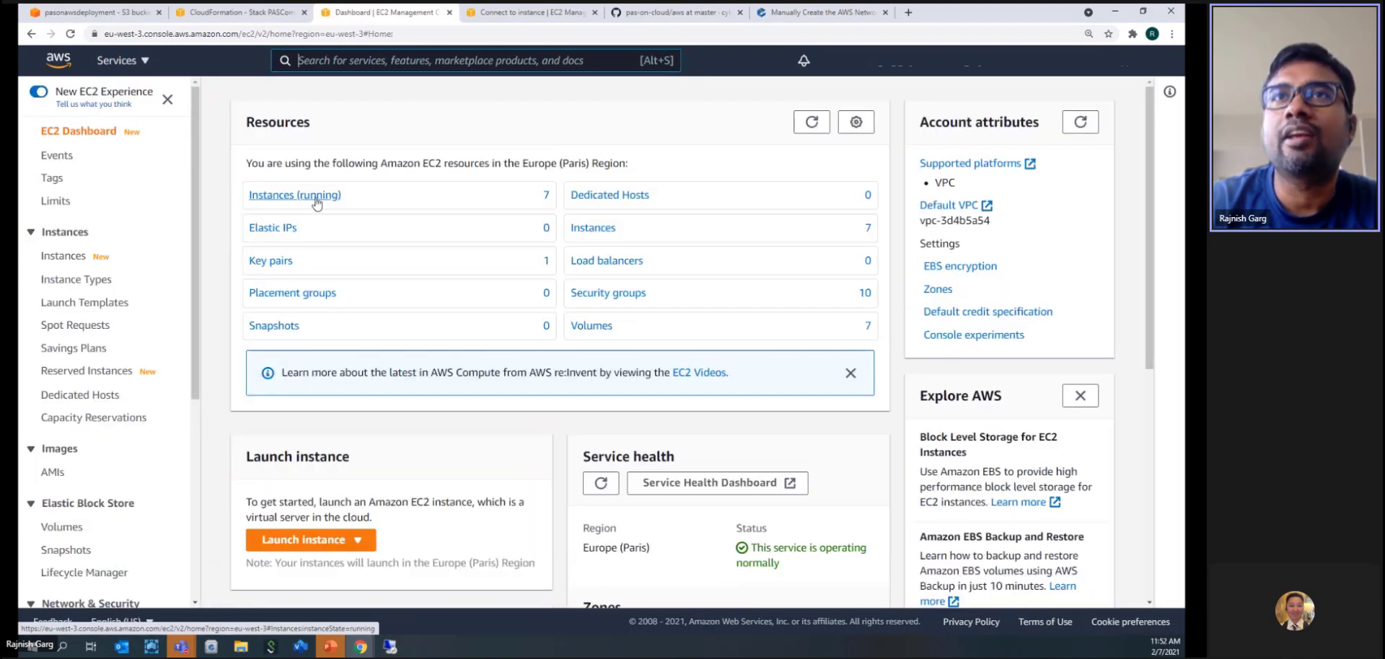
pyautogui.click(297, 194)
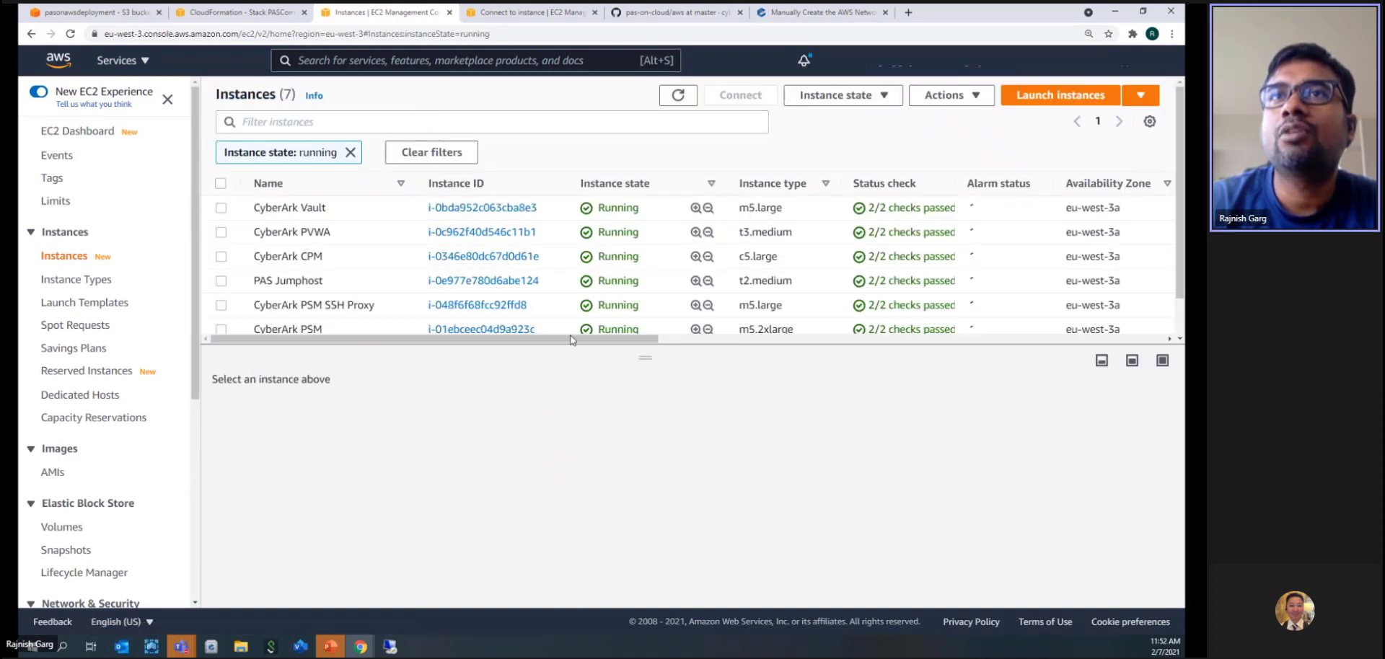
# Step: Select the CyberArk PVWA instance, enlarge its details pane and copy its private IPv4 address
pyautogui.moveTo(520, 357); pyautogui.dragTo(520, 396)
pyautogui.click(221, 233)
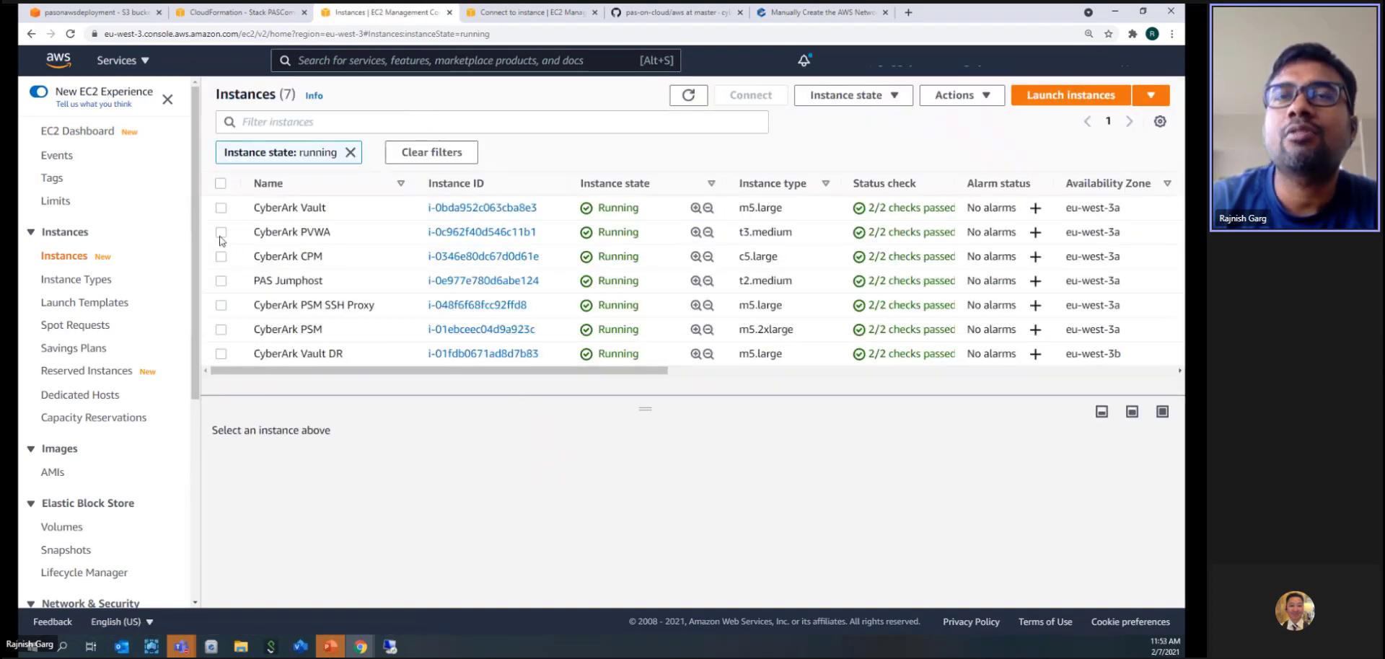
pyautogui.moveTo(642, 409); pyautogui.dragTo(649, 282)
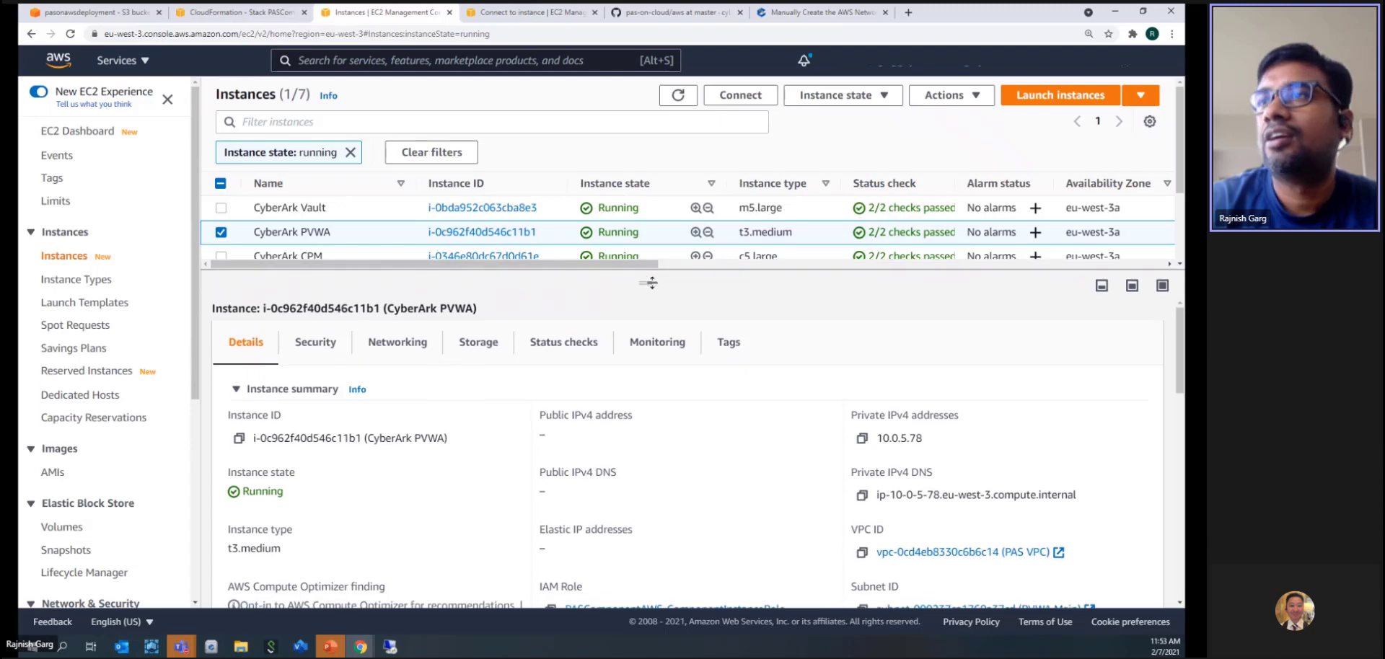
pyautogui.click(862, 439)
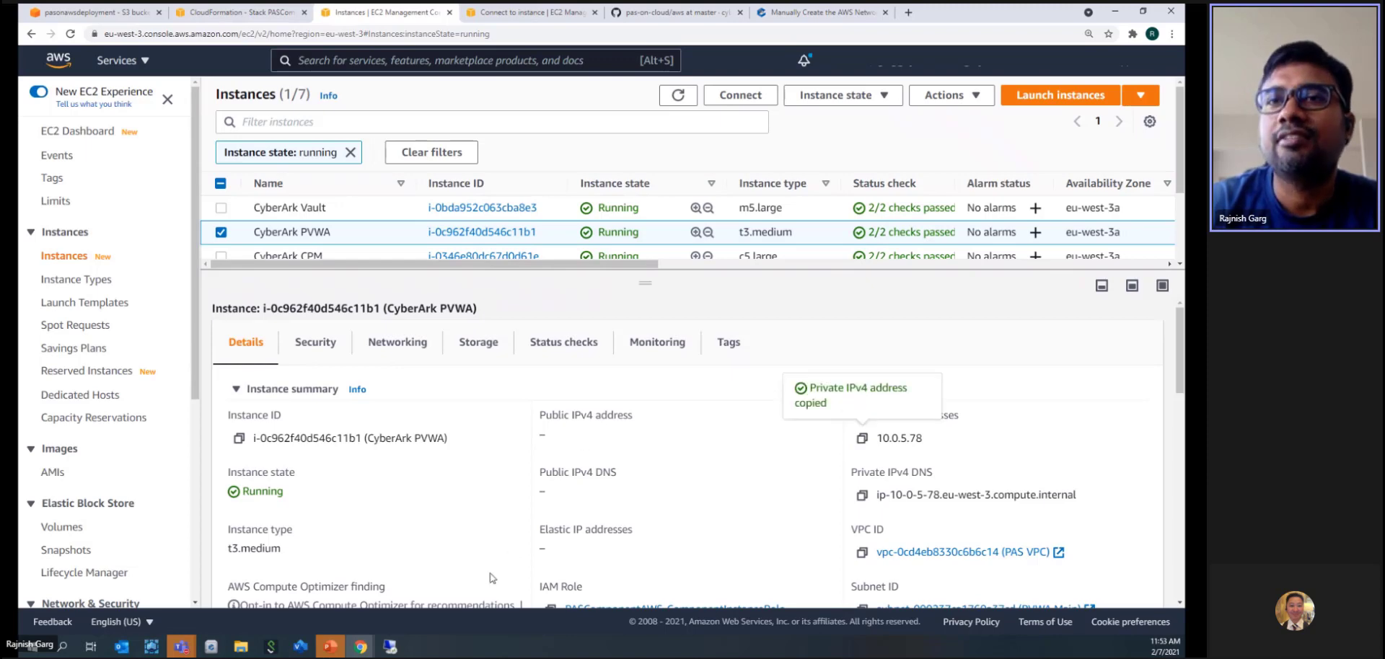
# Step: Switch to the PAS Jumphost session in full screen, allow network discovery and set up Internet Explorer without the recommended settings
pyautogui.click(389, 647)
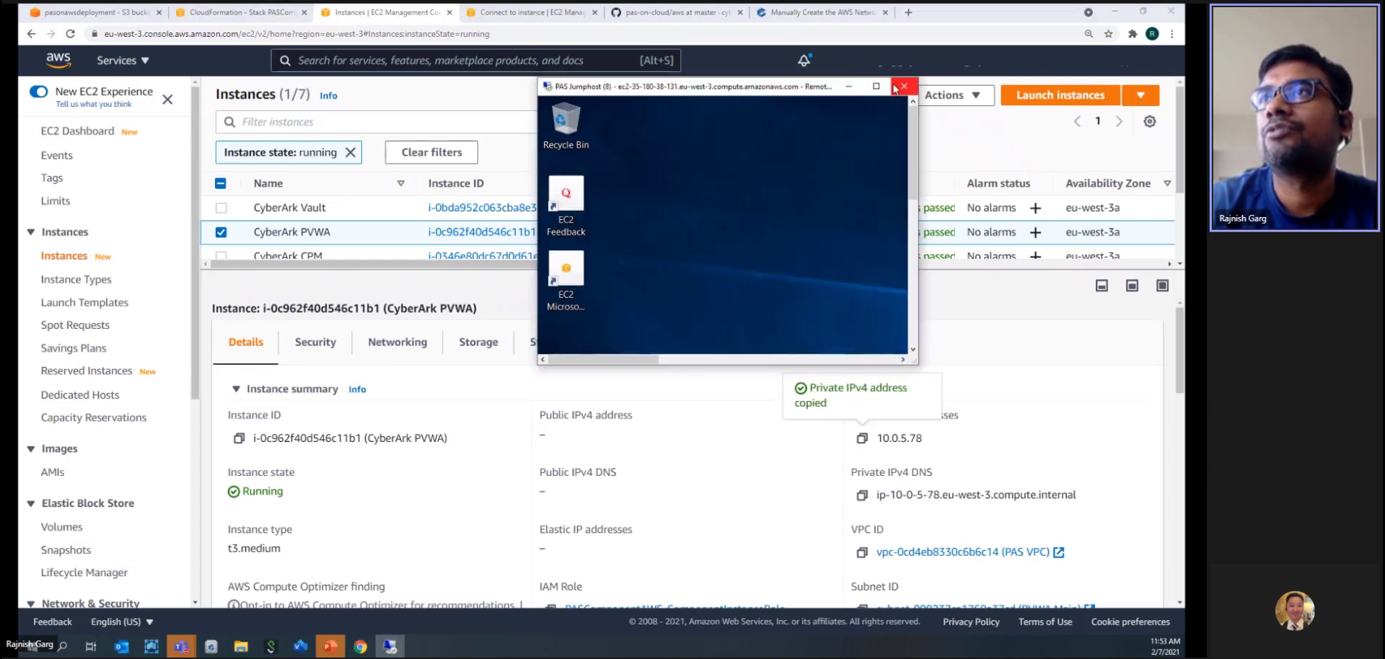
pyautogui.click(872, 89)
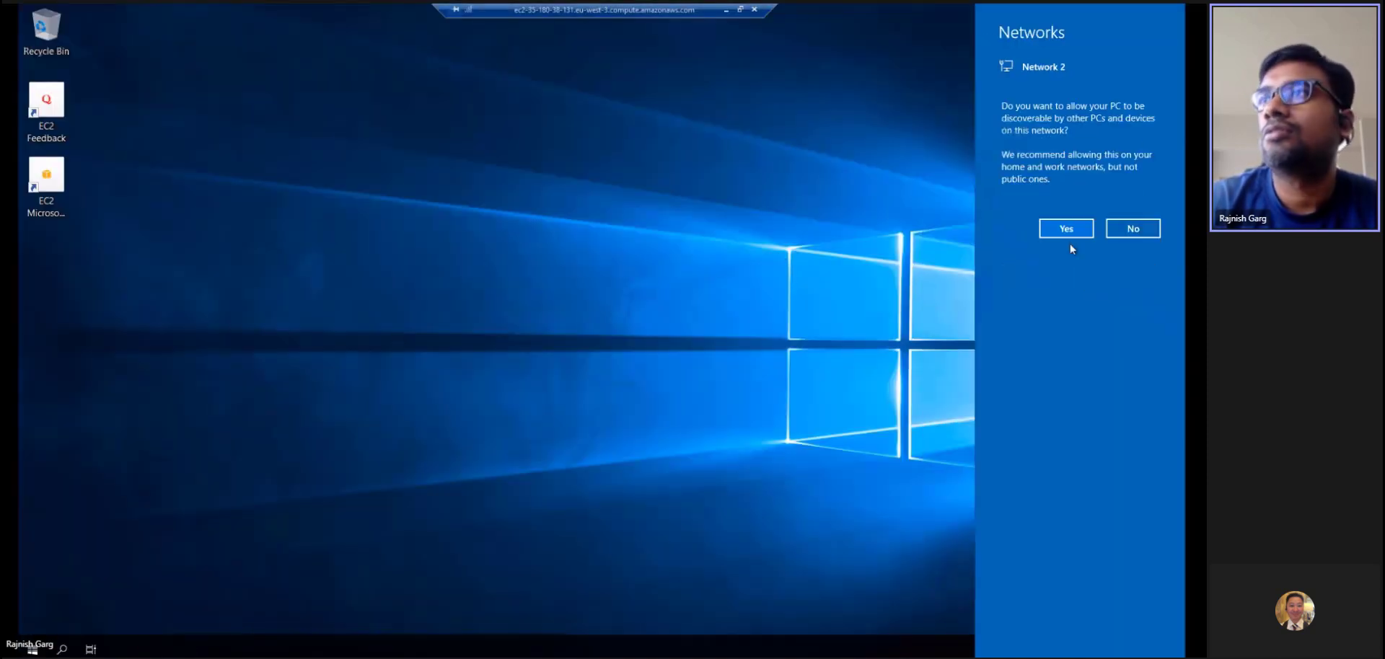
pyautogui.click(1066, 229)
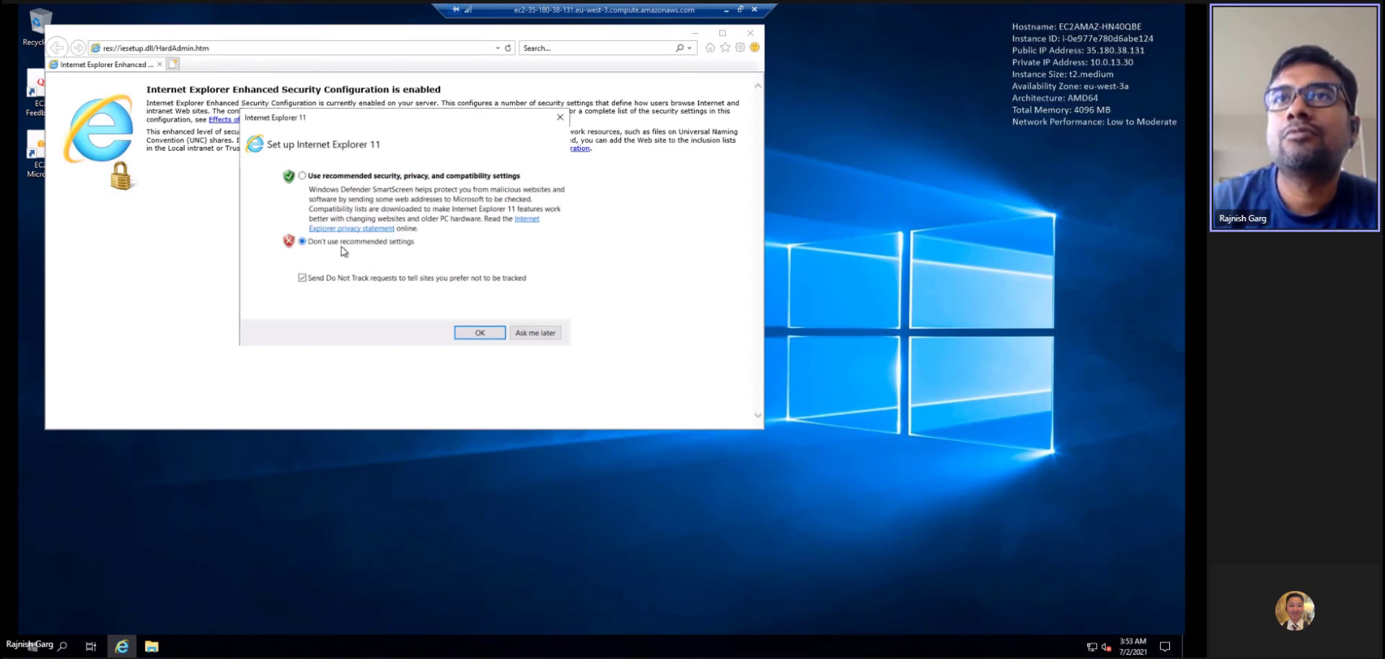
pyautogui.click(471, 337)
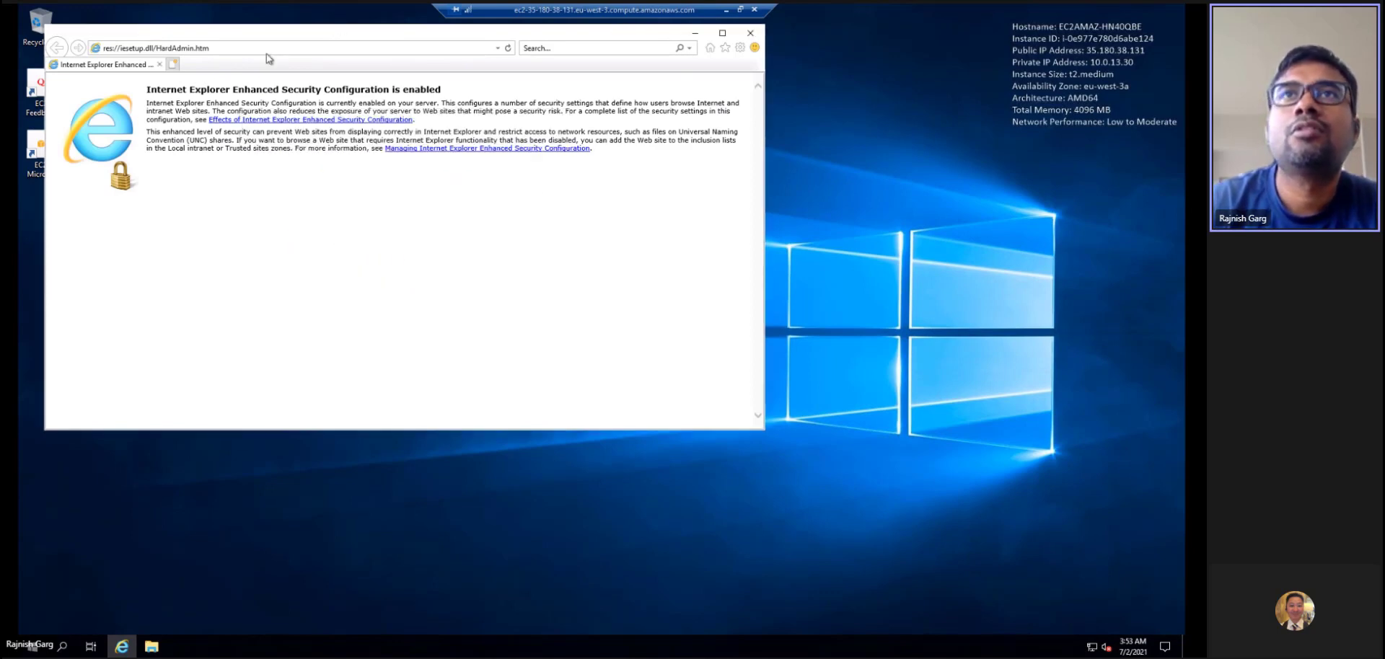
pyautogui.click(243, 49)
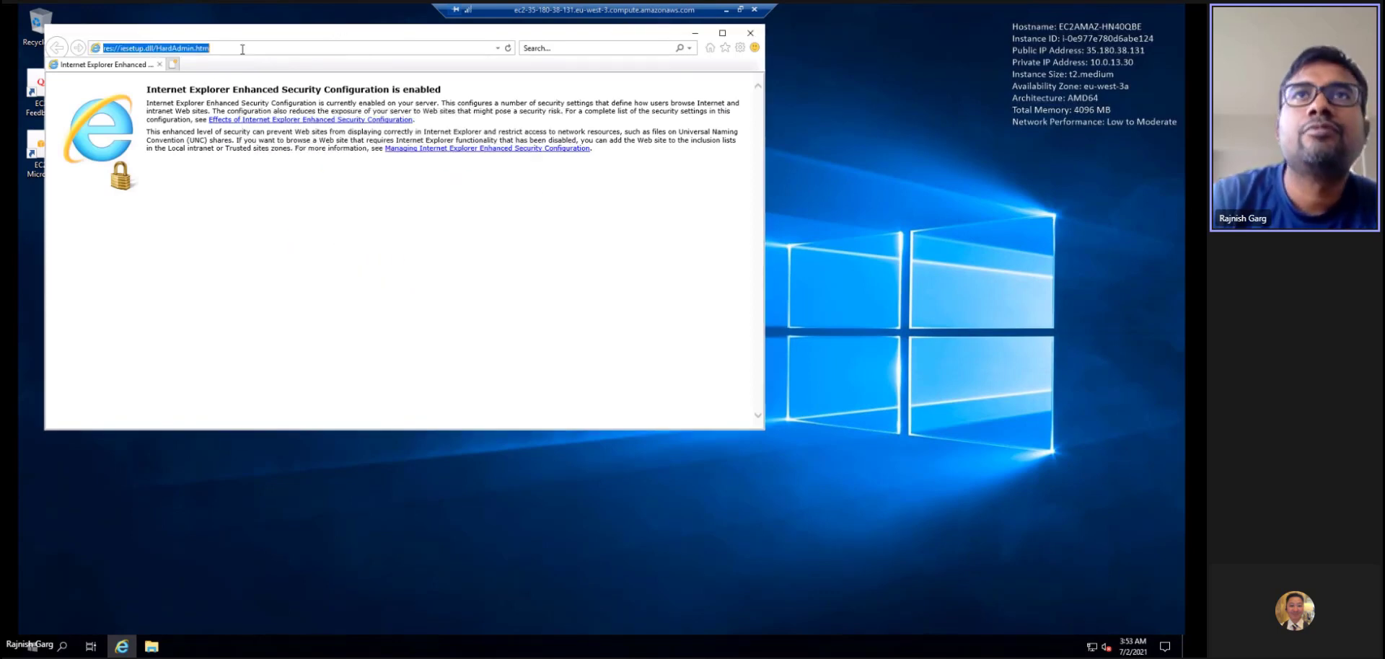
pyautogui.write('10.0.5.78')
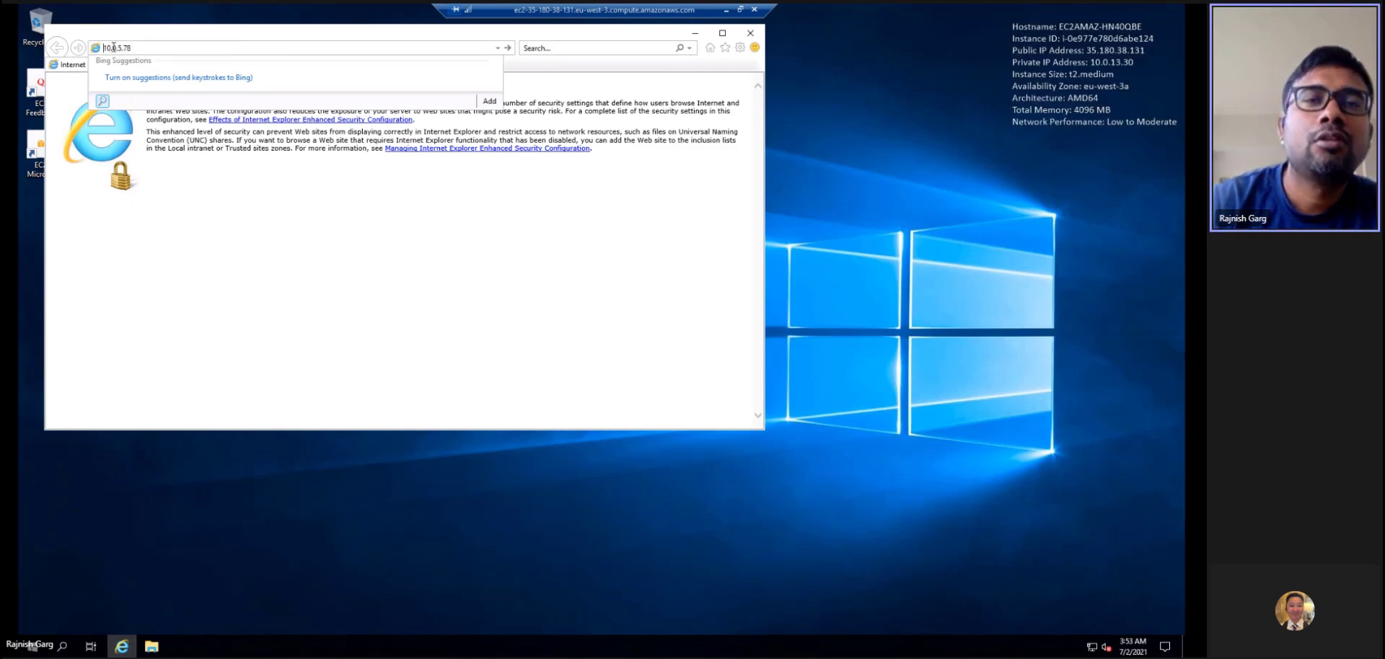
pyautogui.write('htt')
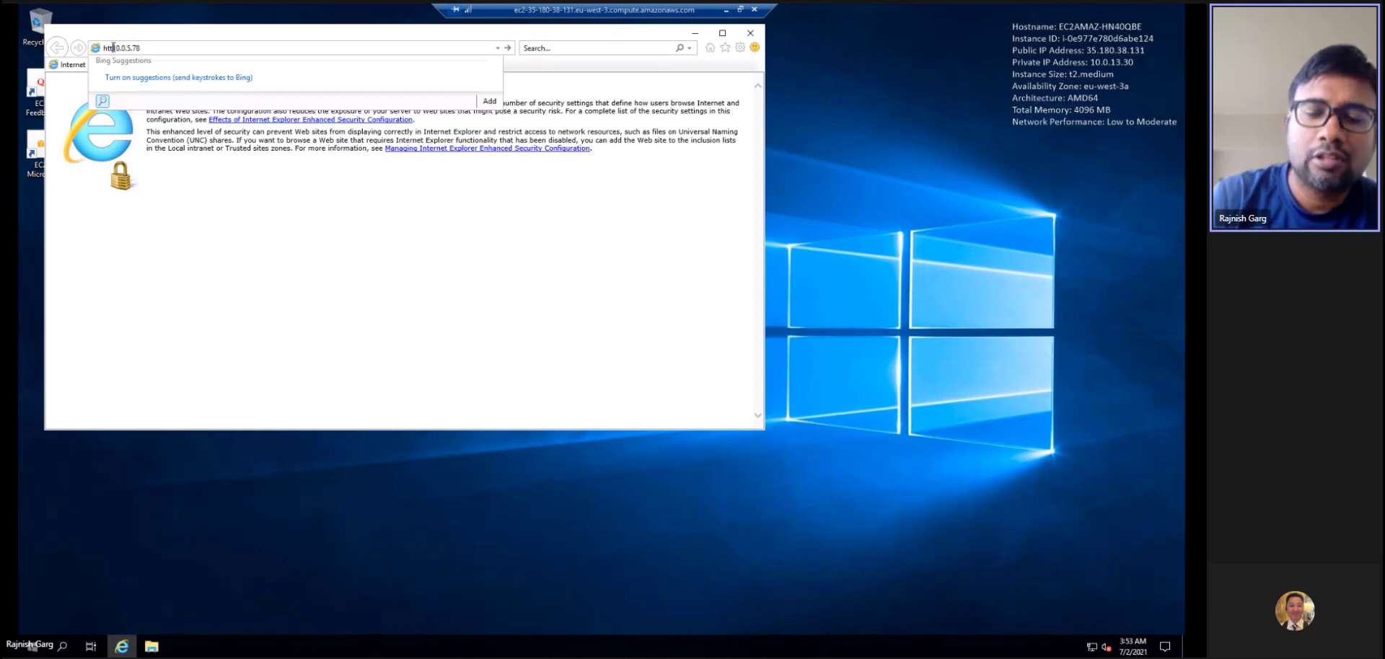
pyautogui.write('ps://')
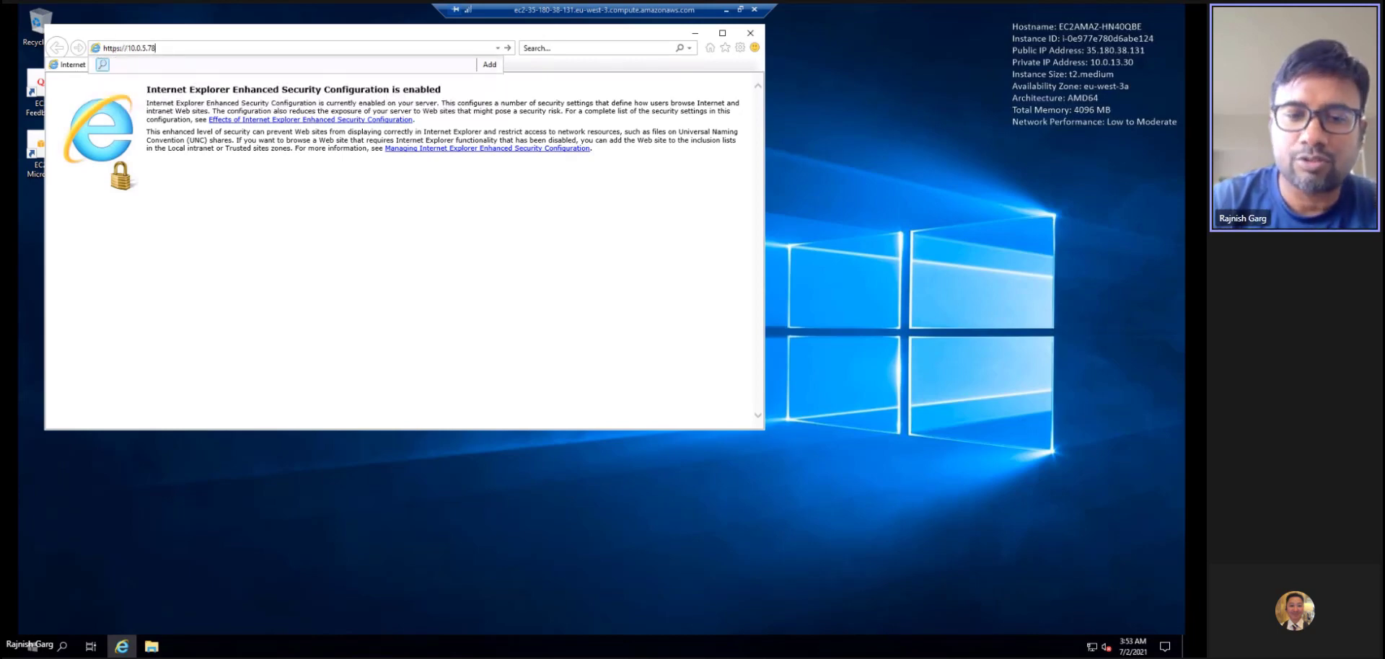
pyautogui.press('Return')
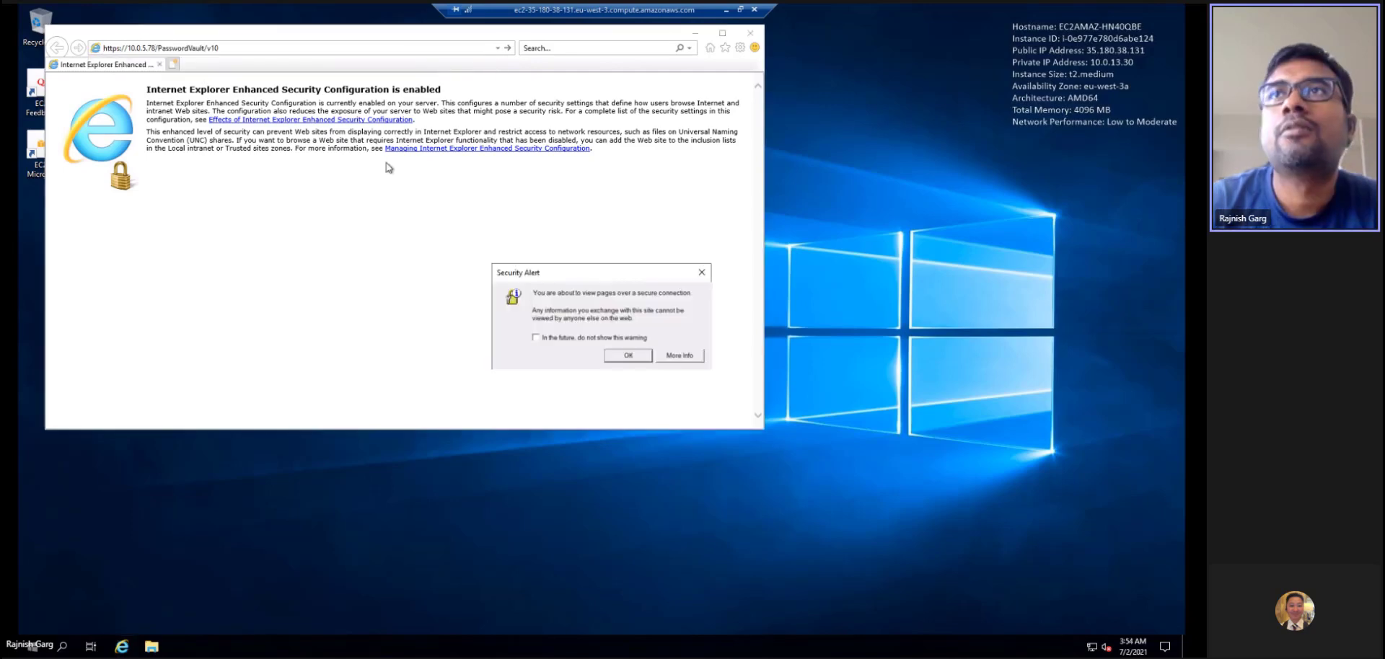
# Step: Accept the secure connection alerts, go on to the PVWA page despite its untrusted certificate and maximize the browser
pyautogui.click(625, 361)
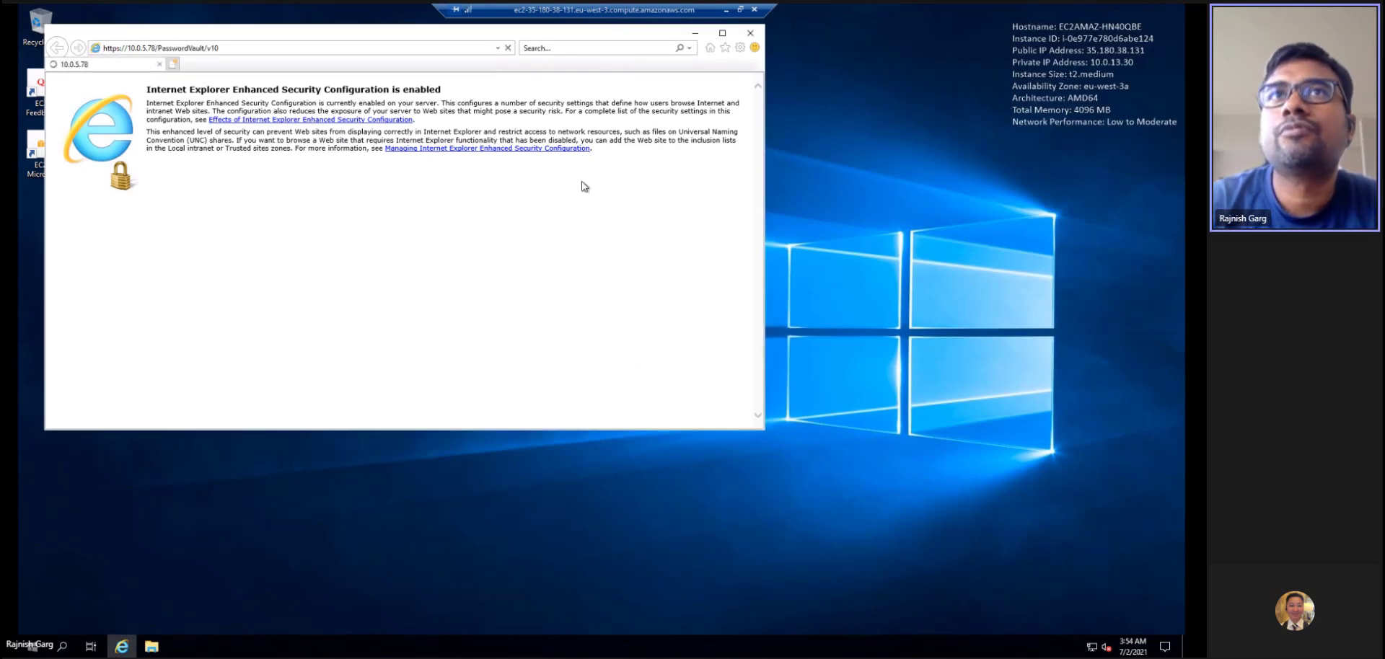
pyautogui.click(169, 225)
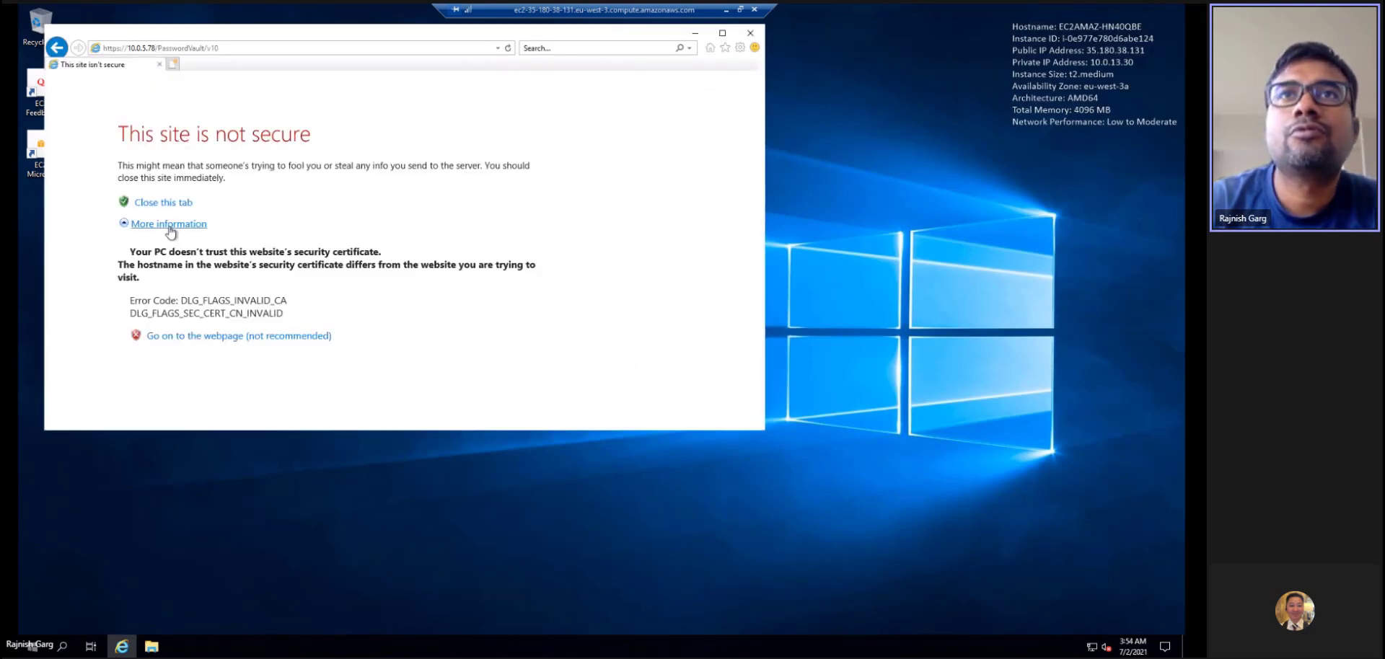
pyautogui.click(261, 340)
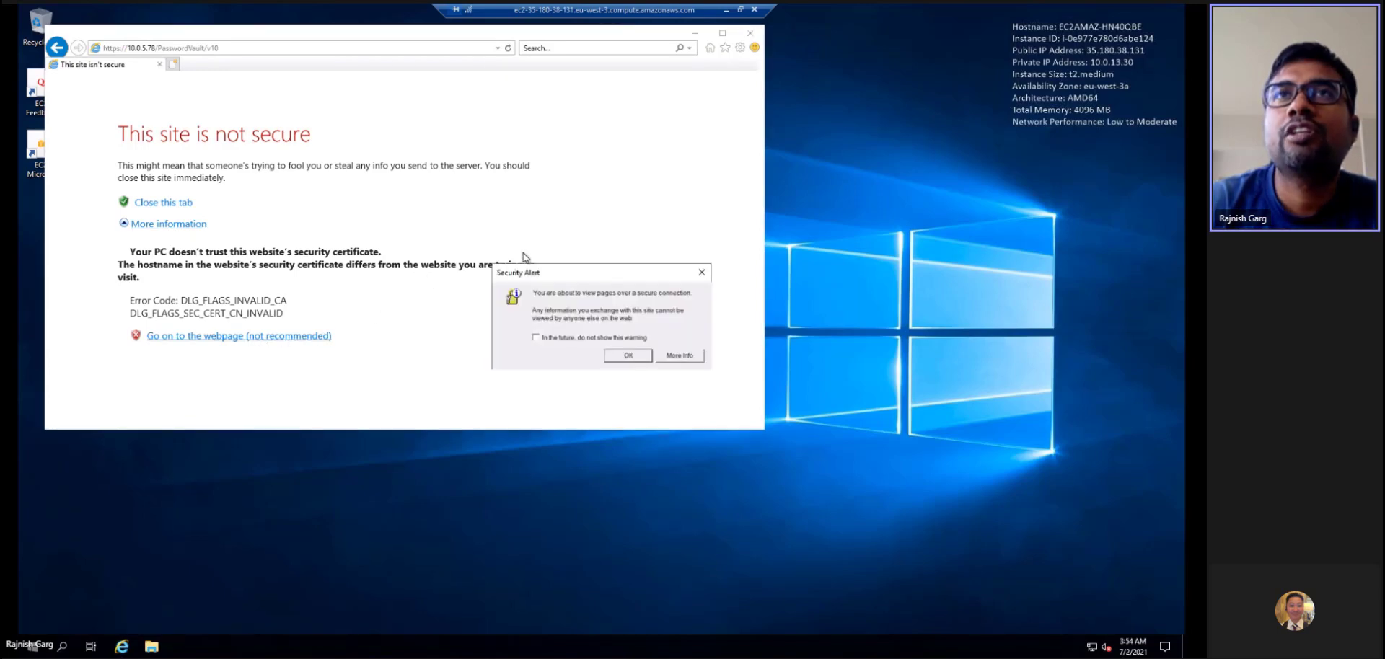
pyautogui.click(625, 356)
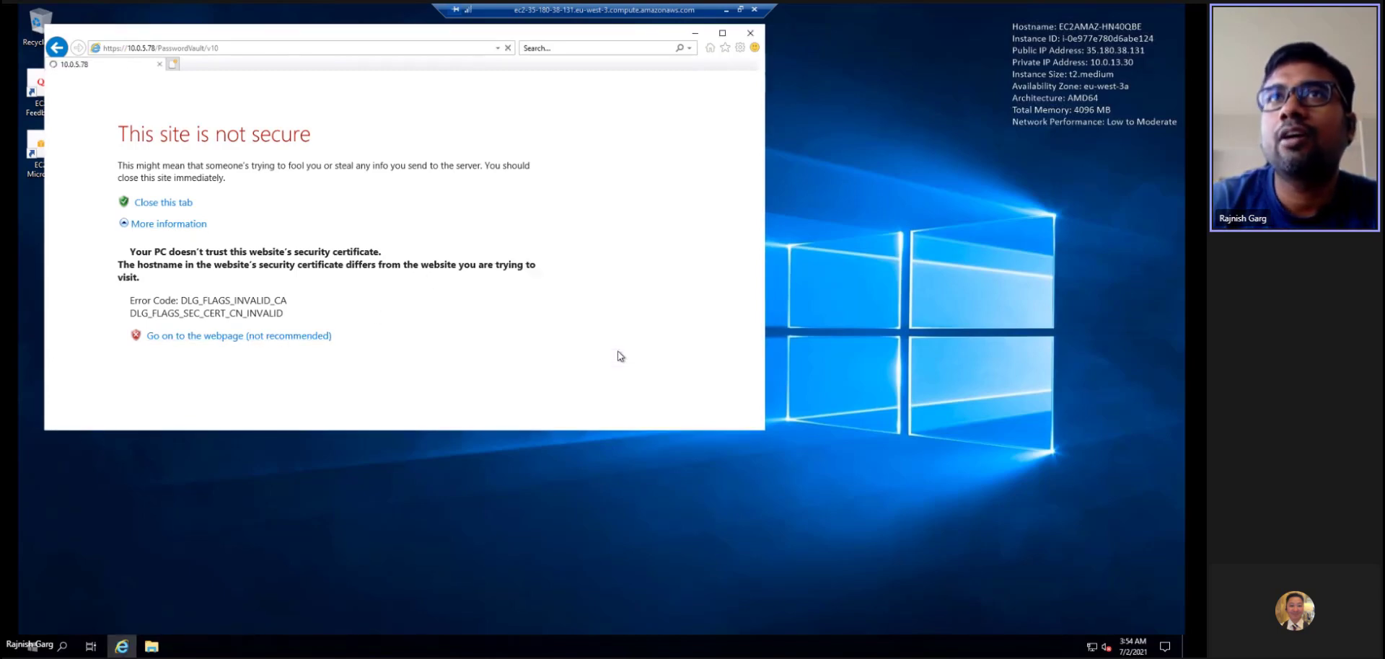
pyautogui.click(722, 34)
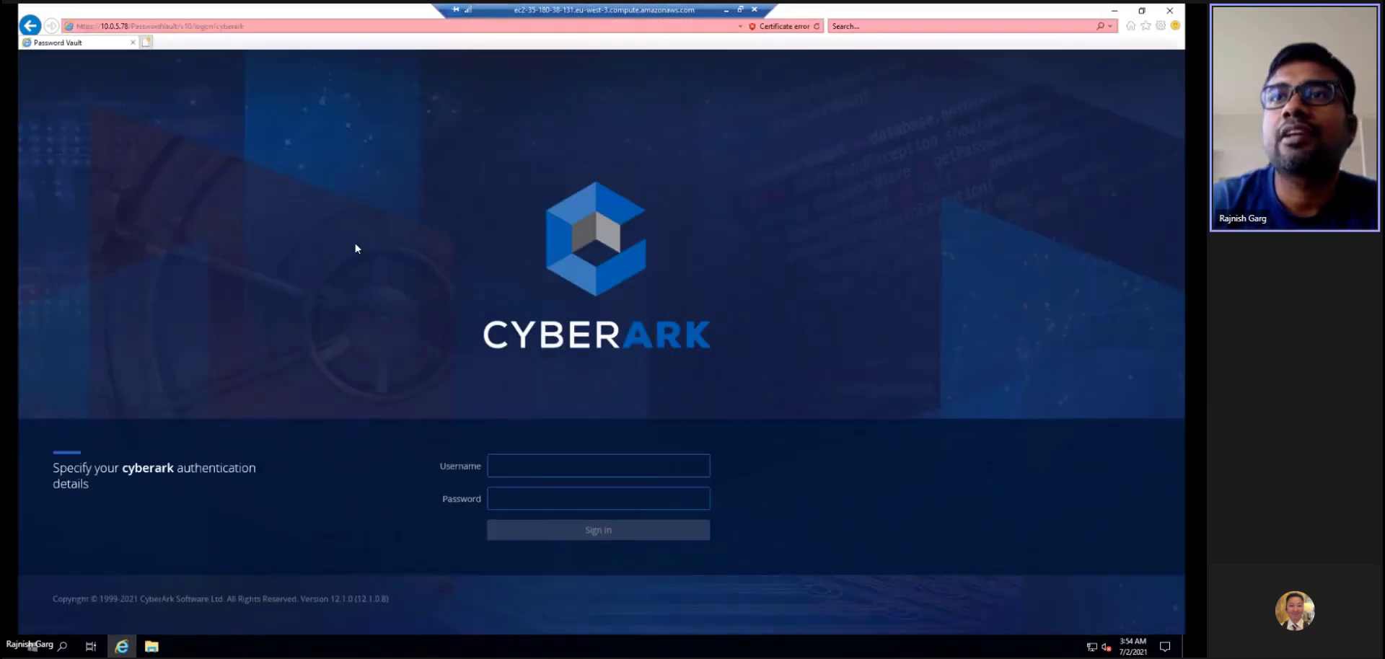
# Step: Sign in to CyberArk as Administrator with the account password and let the browser store it for 10.0.5.78
pyautogui.click(516, 470)
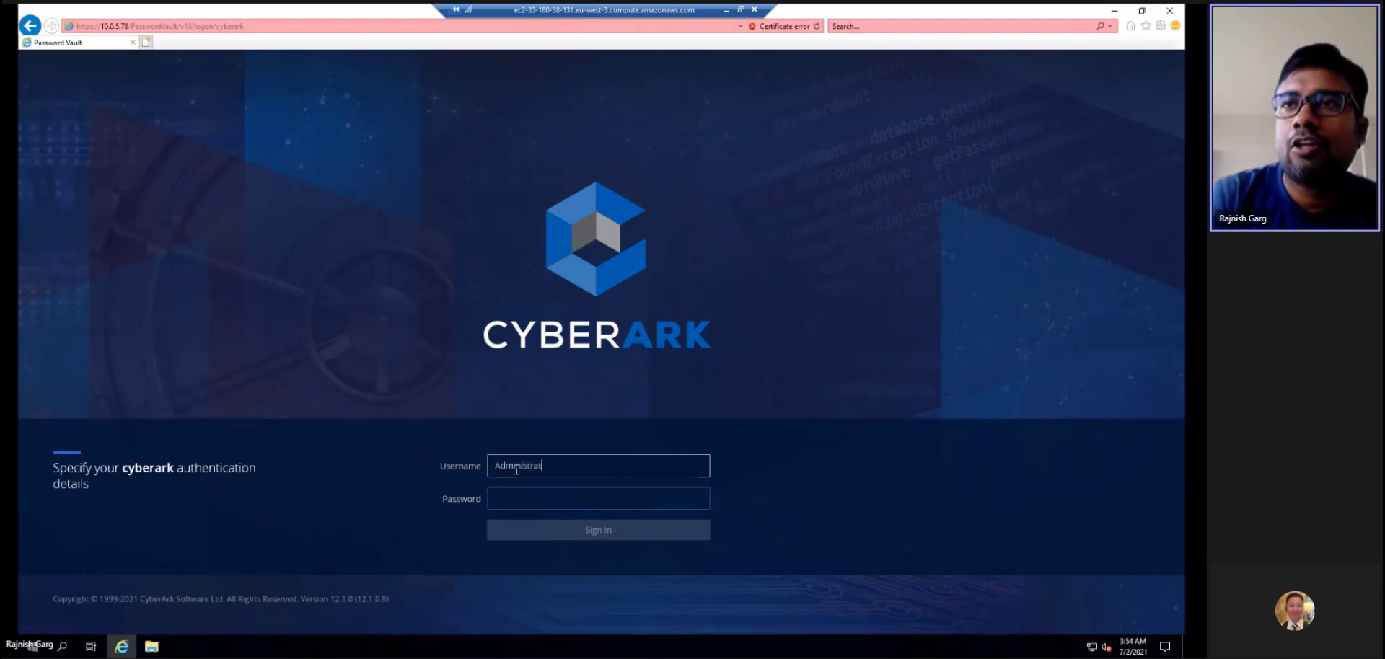
pyautogui.press('Tab')
pyautogui.write('•••')
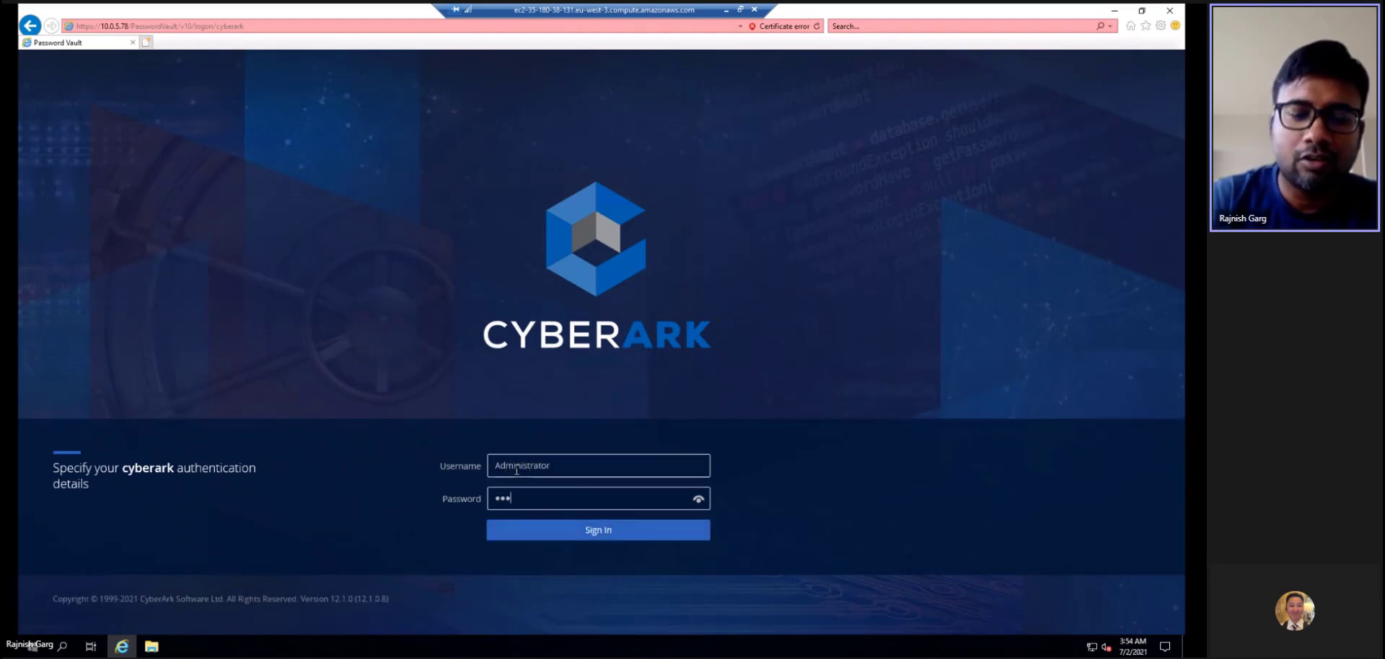
pyautogui.write('••••••••')
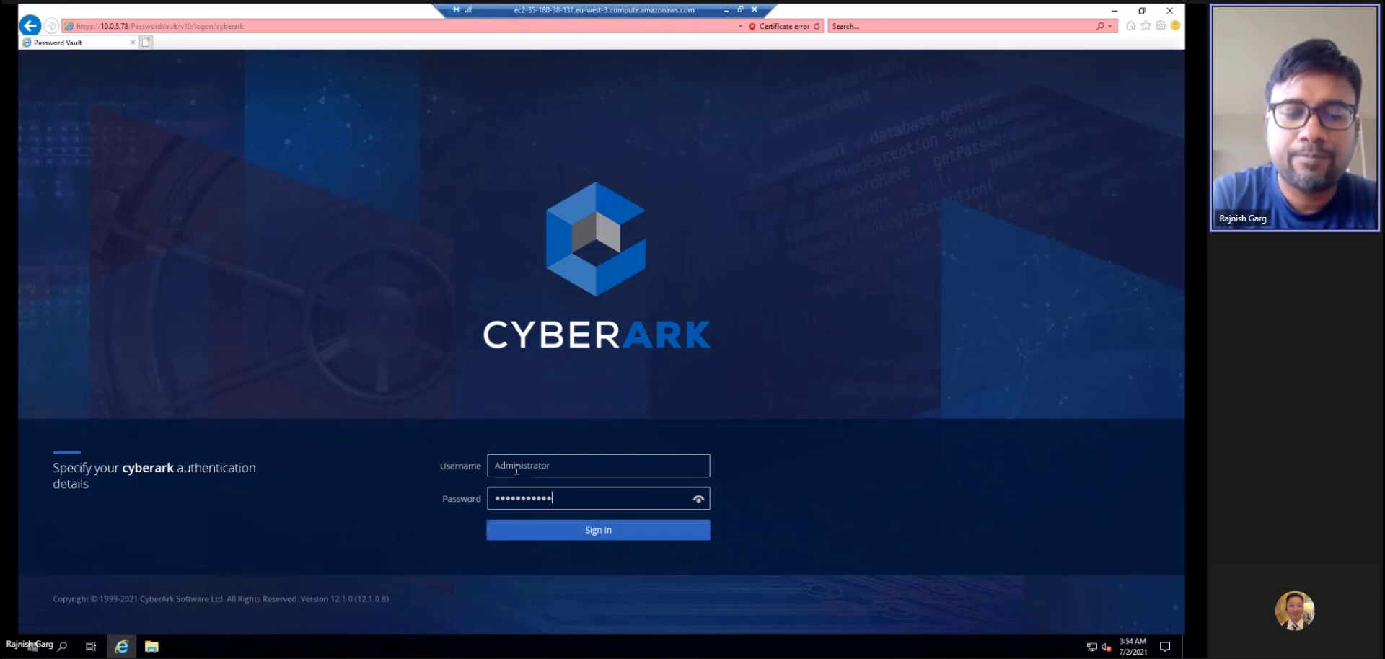
pyautogui.write('••••••')
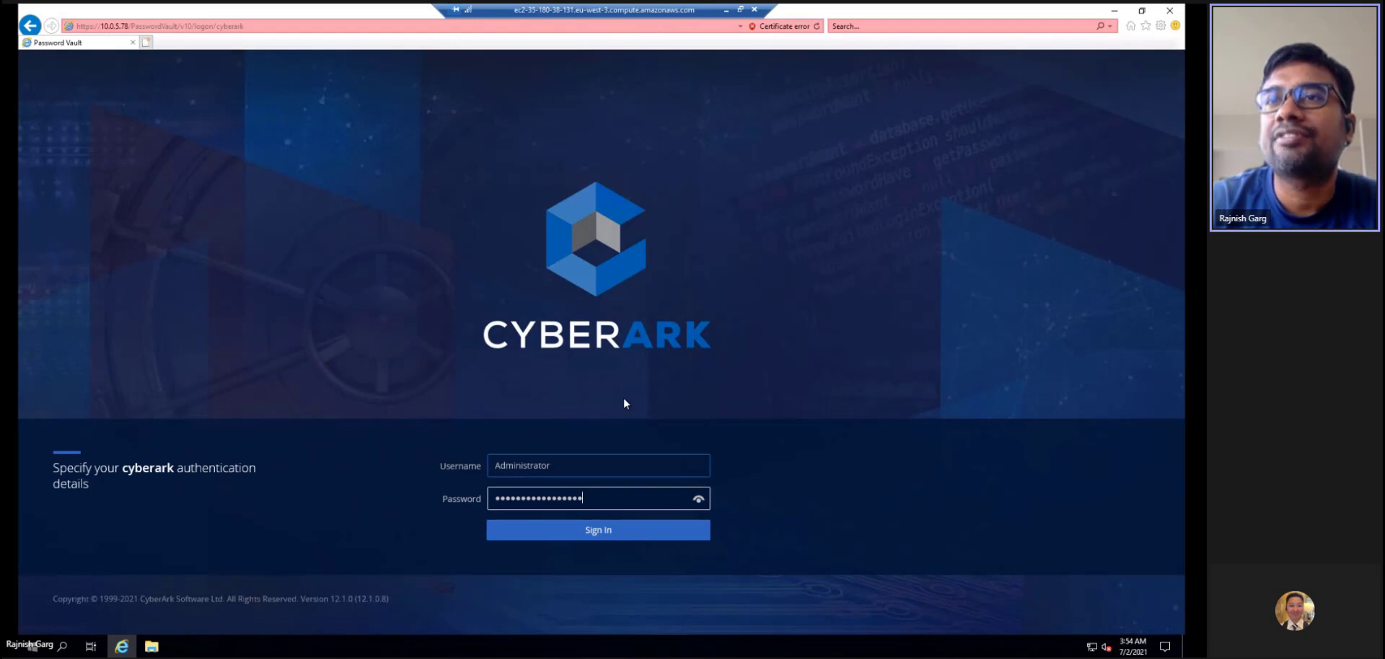
pyautogui.click(596, 538)
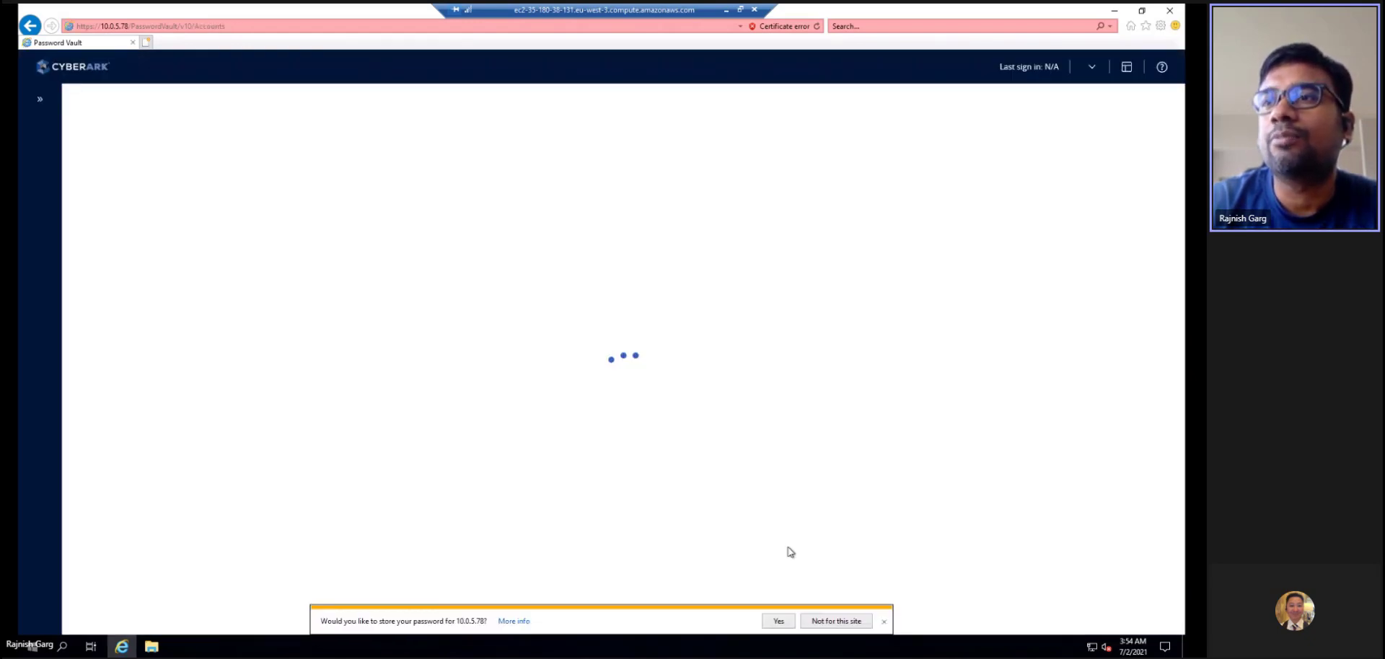
pyautogui.click(779, 622)
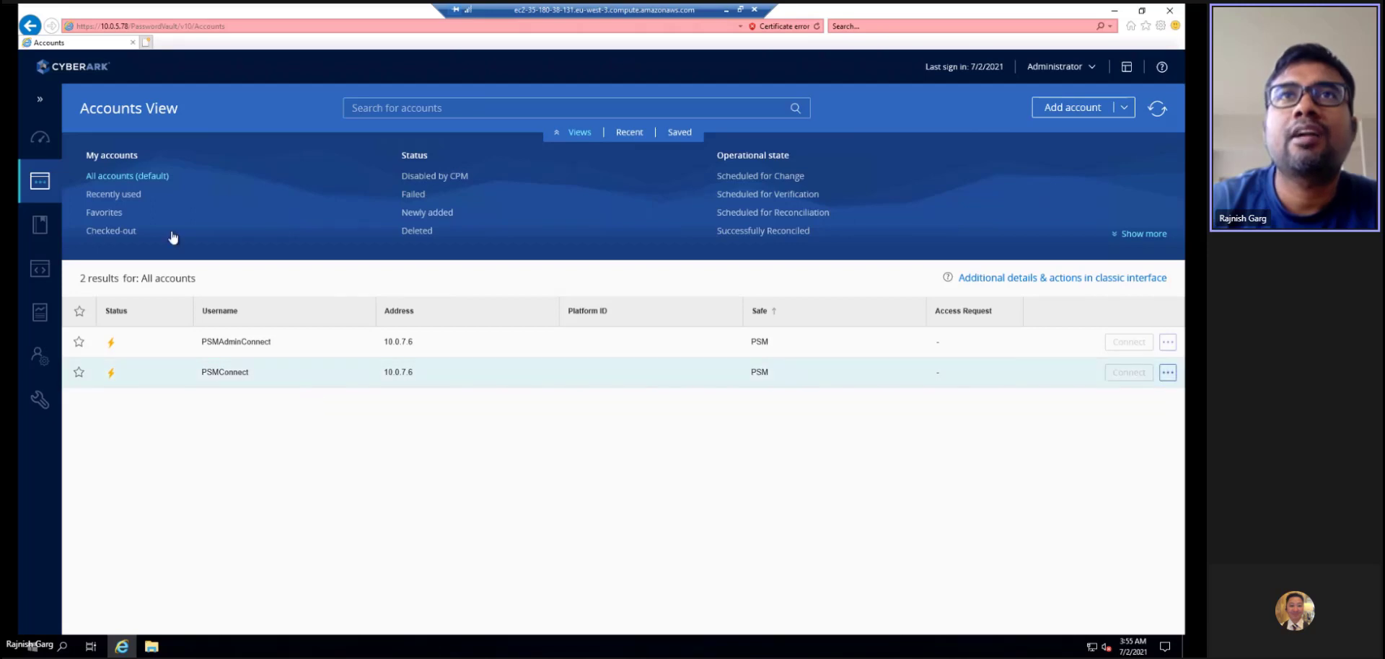
# Step: Expand the CyberArk navigation, check the component status in System Health and return to Accounts View
pyautogui.click(41, 101)
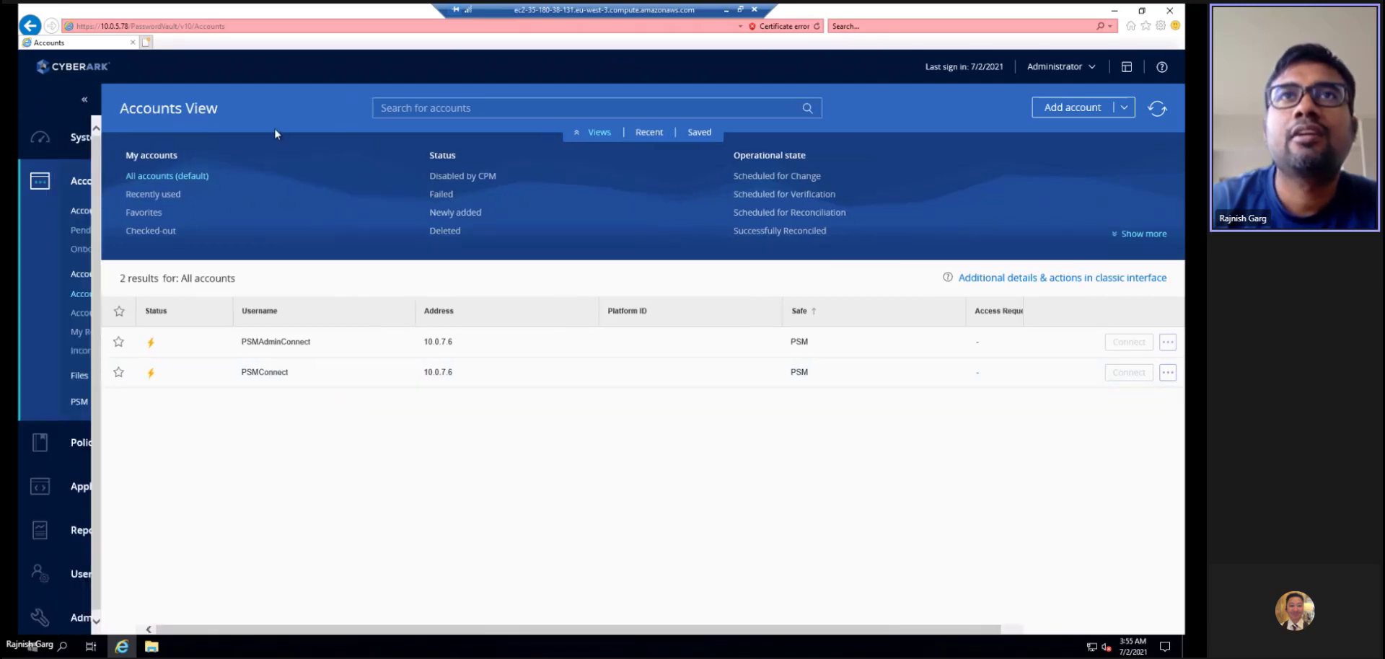
pyautogui.click(136, 140)
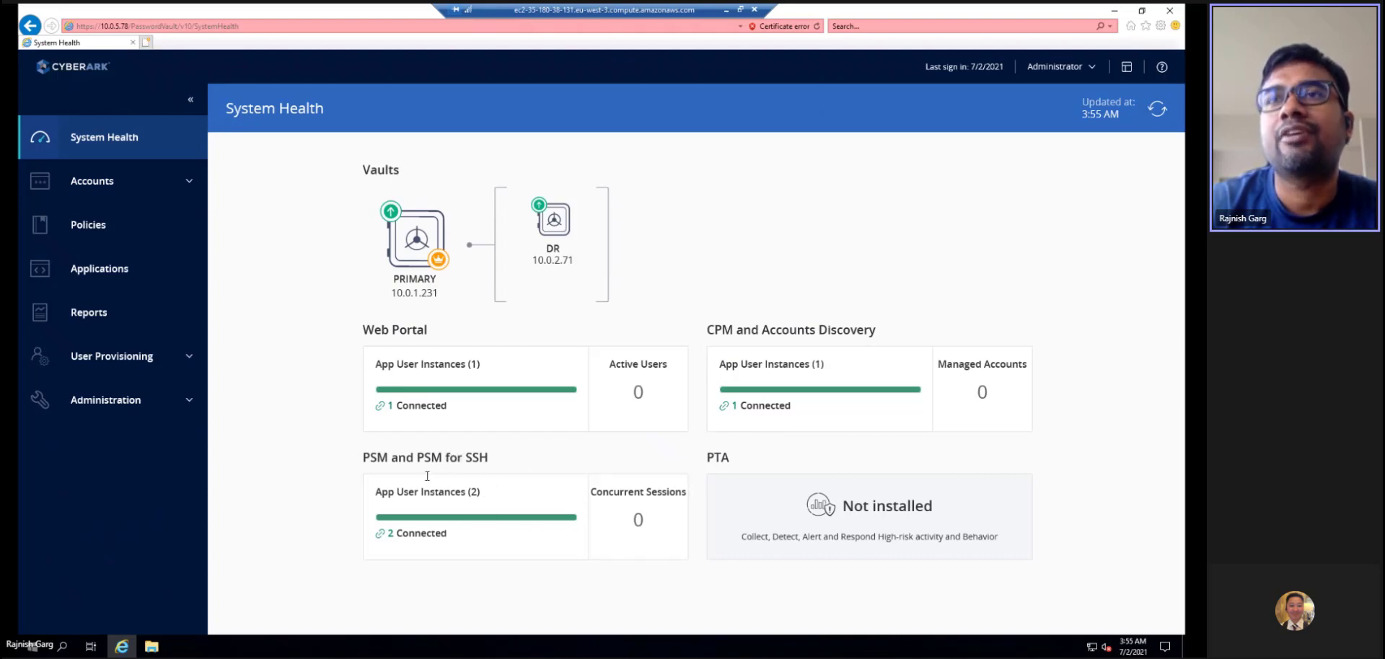
pyautogui.click(192, 187)
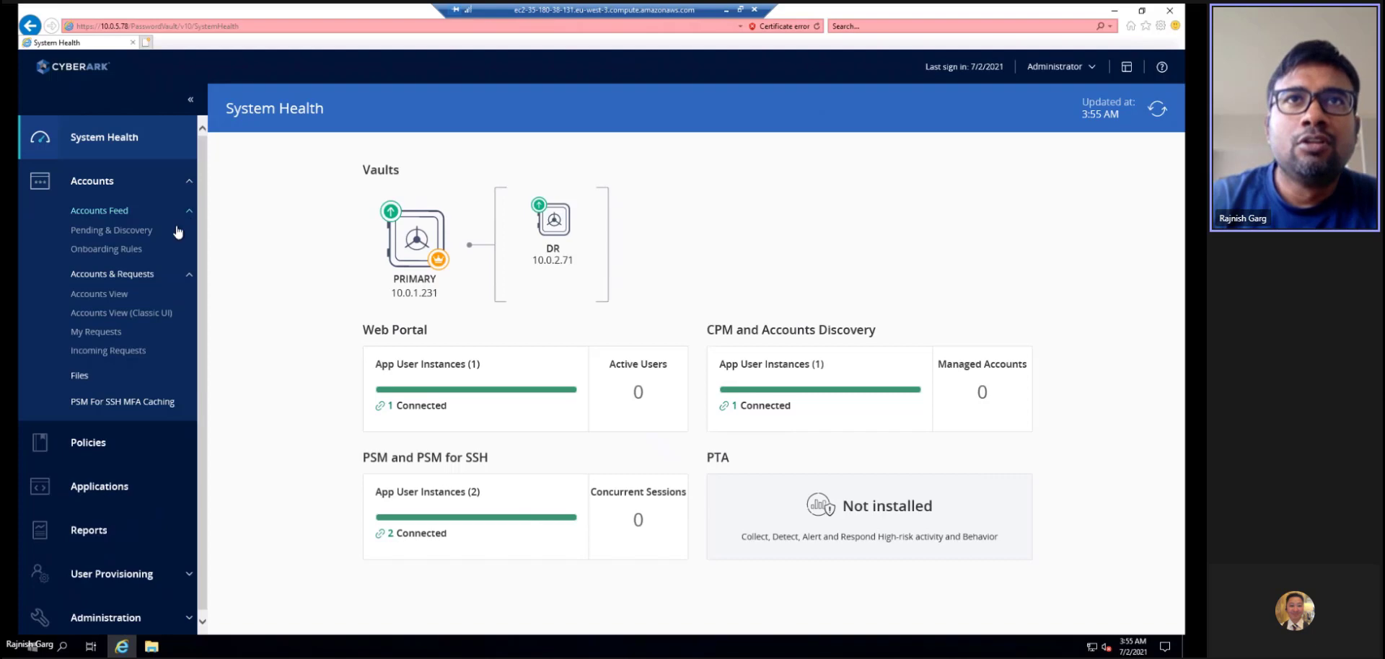
pyautogui.click(99, 295)
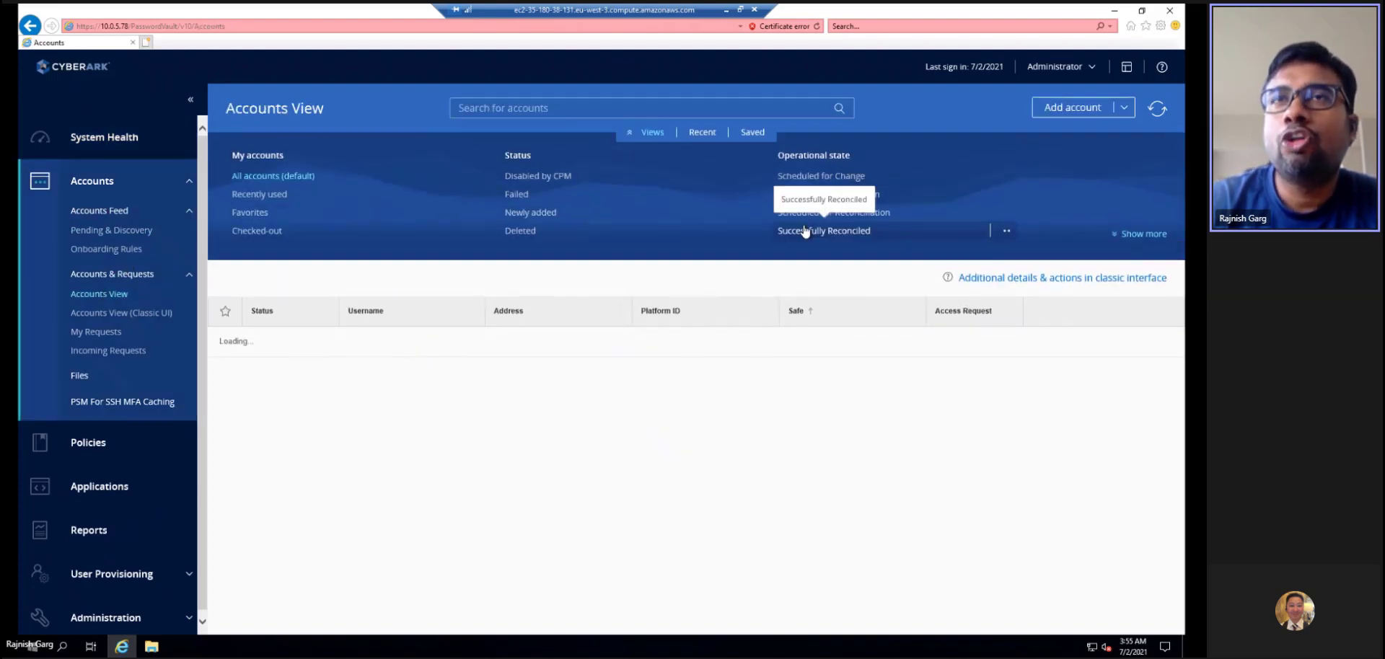